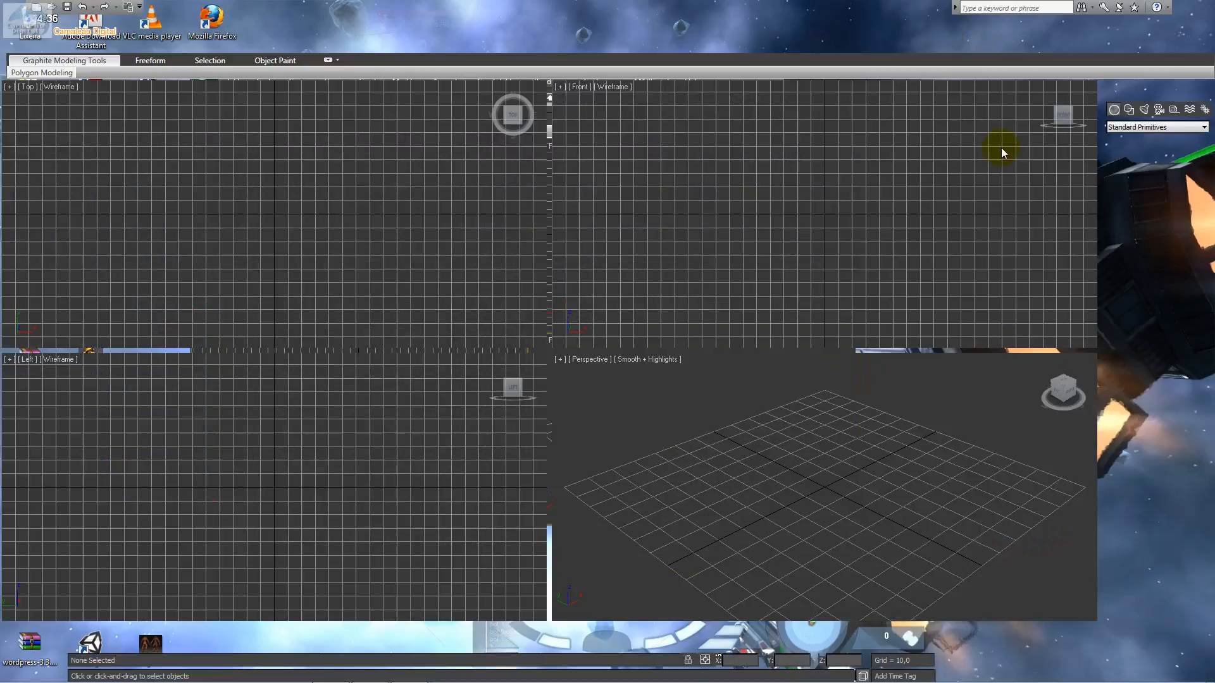
# Step: Create a sphere with a radius of about 47.6 near the centre of the Perspective view's grid
pyautogui.click(1132, 183)
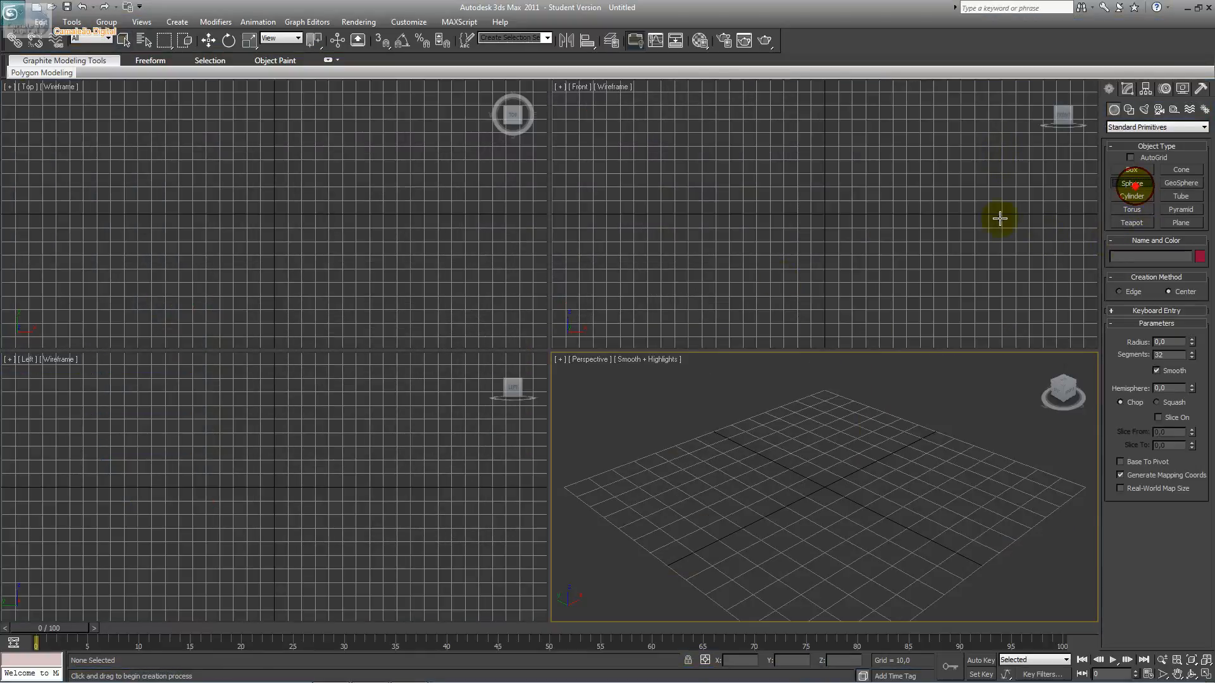
pyautogui.moveTo(819, 460); pyautogui.dragTo(832, 526)
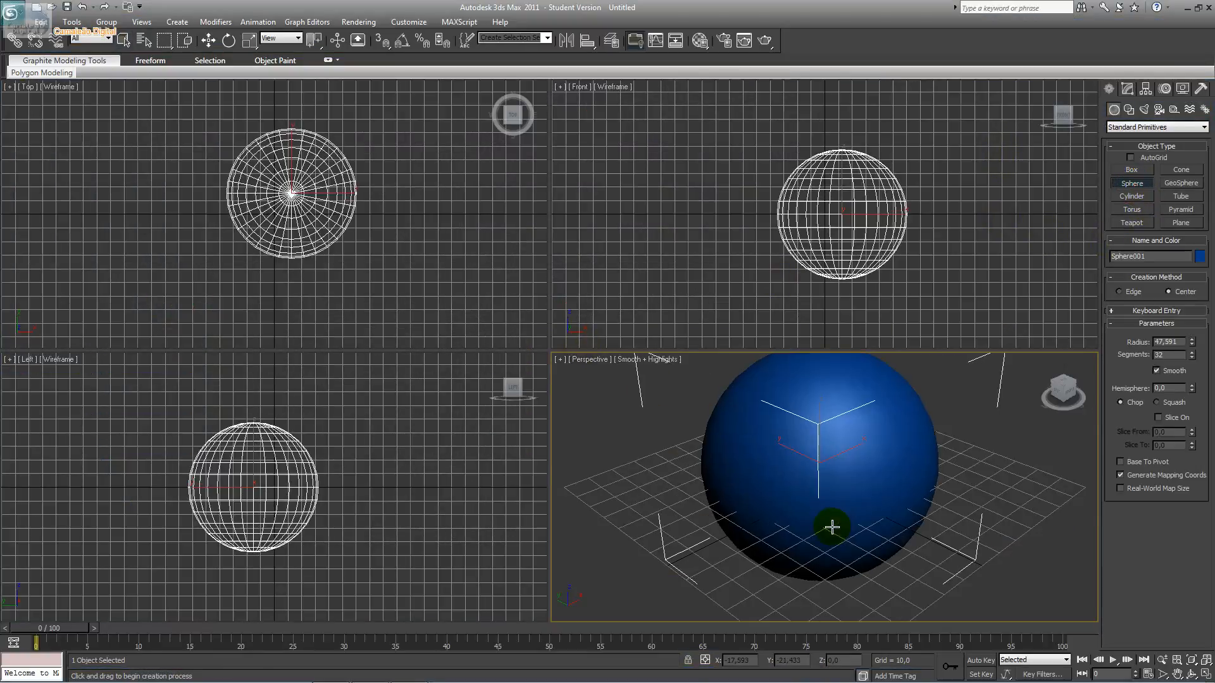
pyautogui.click(209, 40)
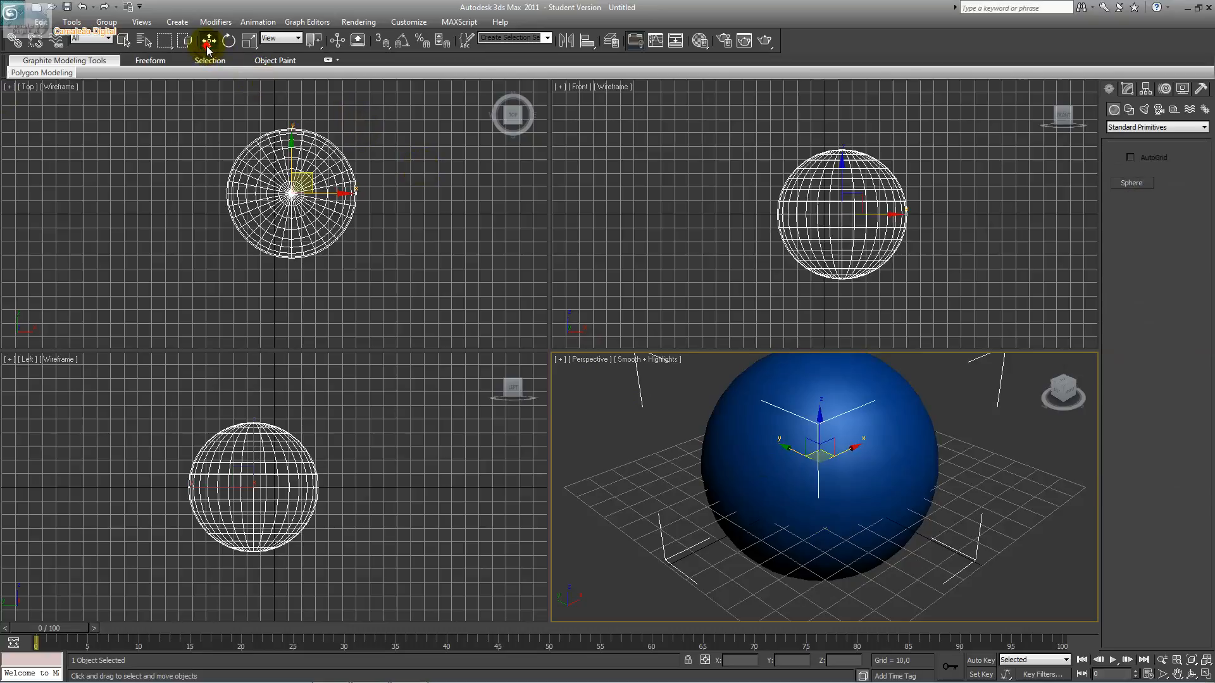
# Step: Hide the grid in the Top, Left, Front and Perspective viewports
pyautogui.rightClick(6, 92)
pyautogui.click(11, 88)
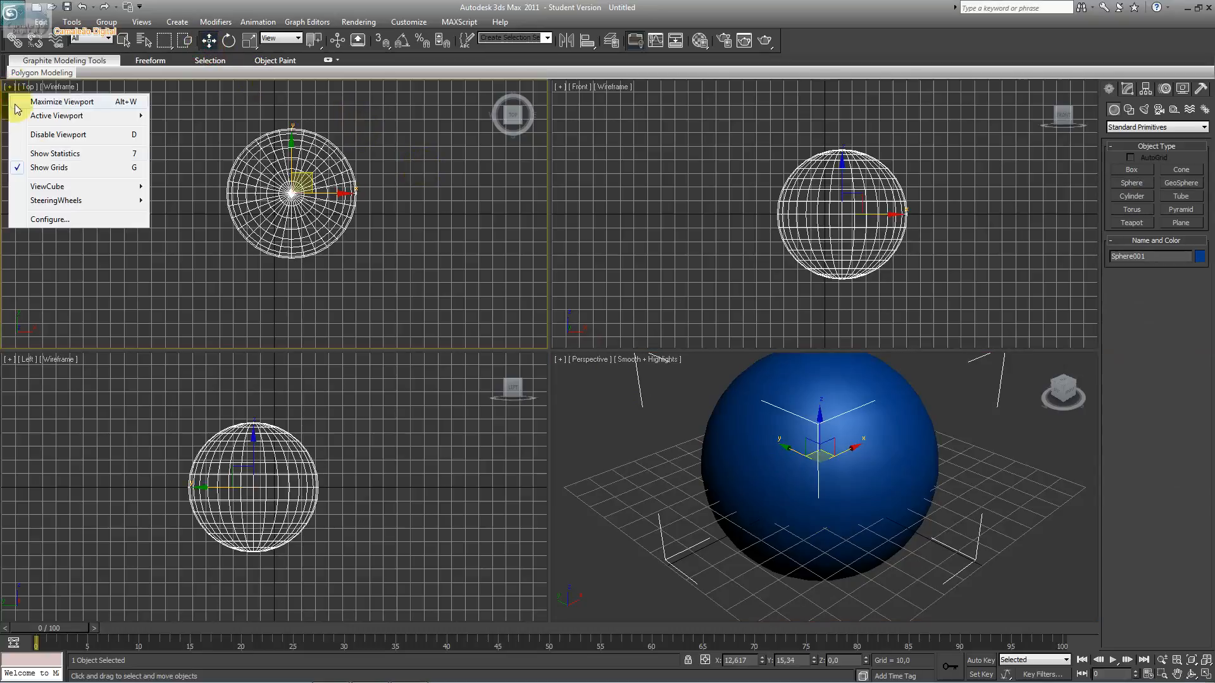
pyautogui.click(33, 172)
pyautogui.rightClick(24, 362)
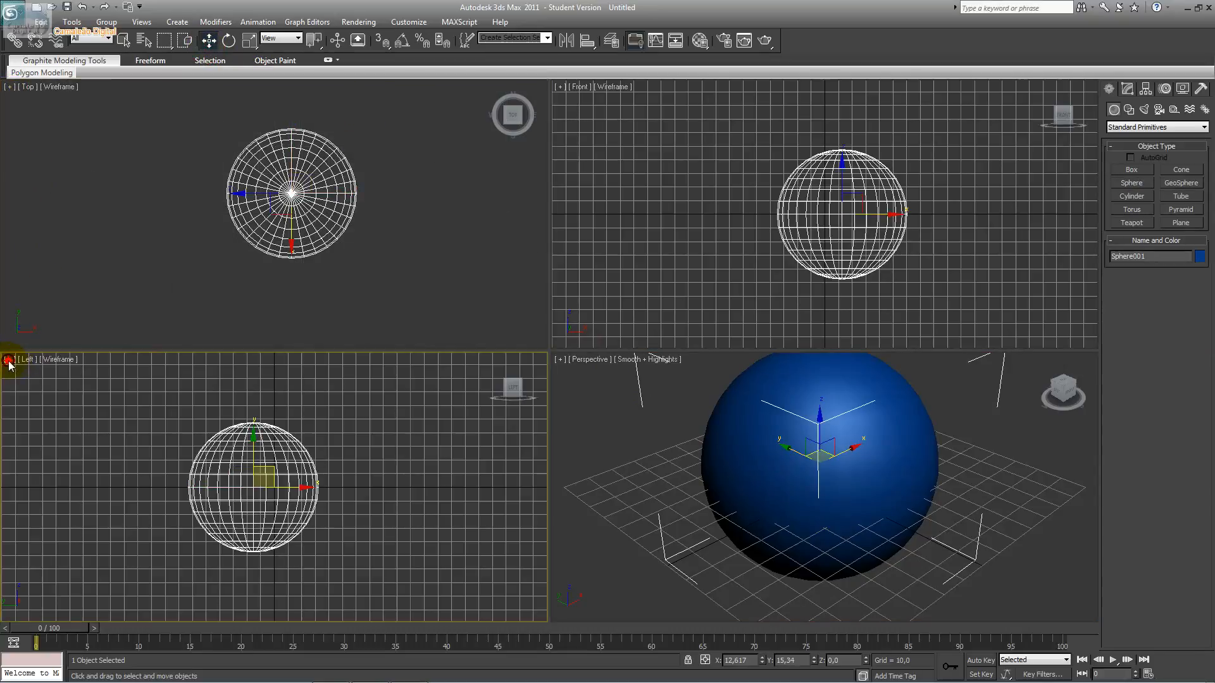
pyautogui.click(10, 359)
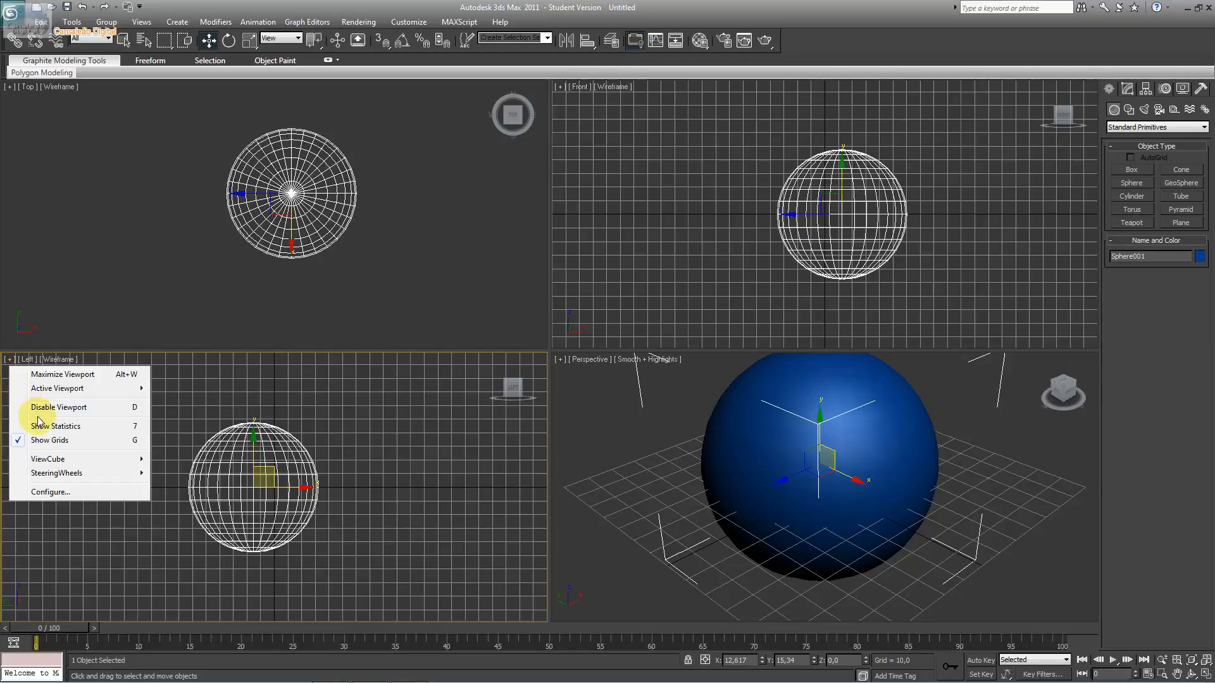
pyautogui.click(32, 438)
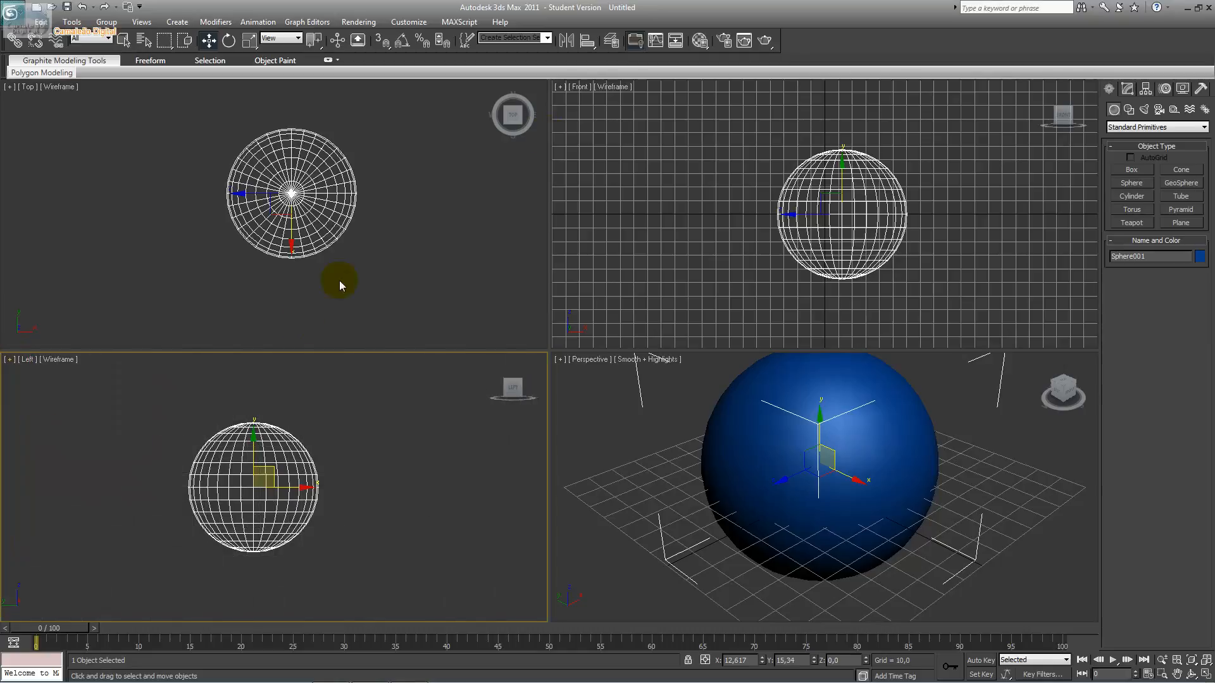
pyautogui.click(560, 87)
pyautogui.click(560, 87)
pyautogui.click(588, 168)
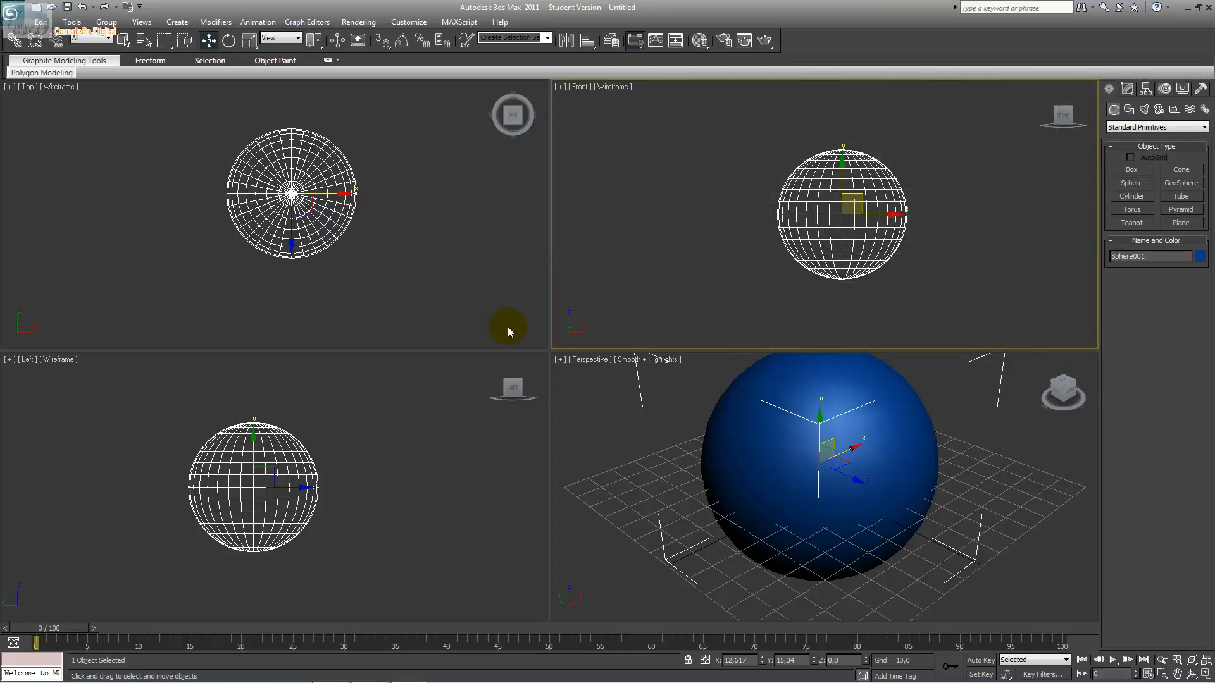
pyautogui.click(560, 360)
pyautogui.click(560, 359)
pyautogui.click(601, 439)
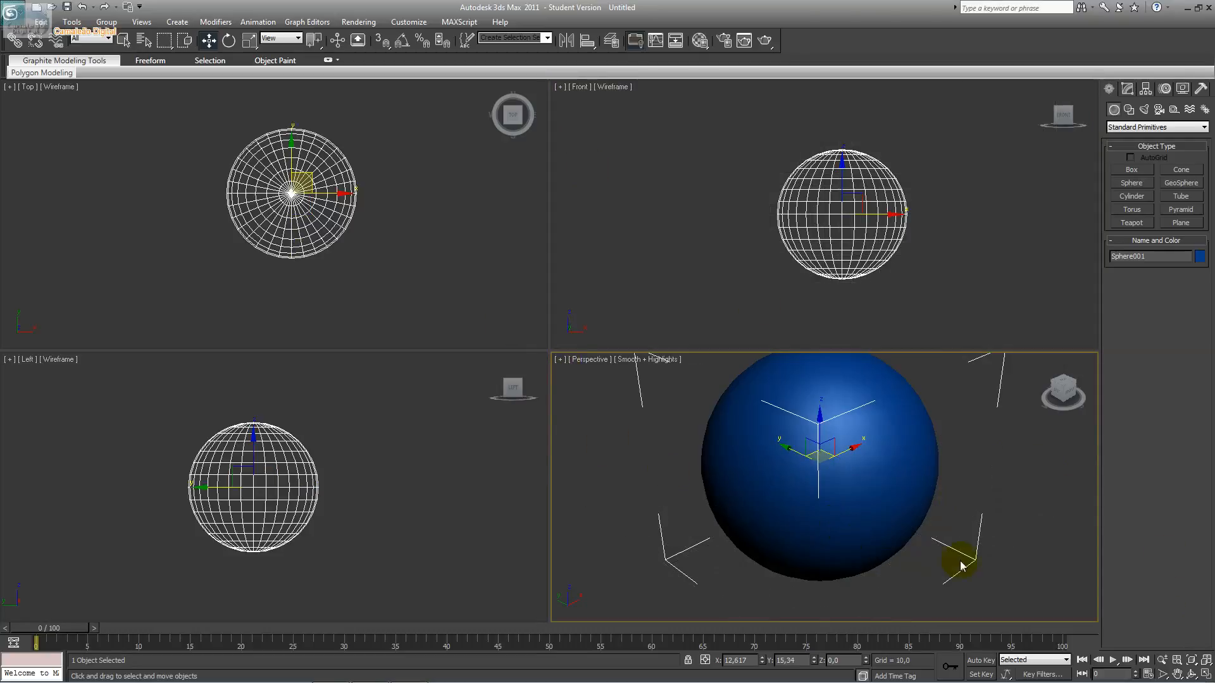
# Step: Maximize the Perspective viewport around the sphere and activate the Move tool
pyautogui.click(1206, 660)
pyautogui.click(1206, 674)
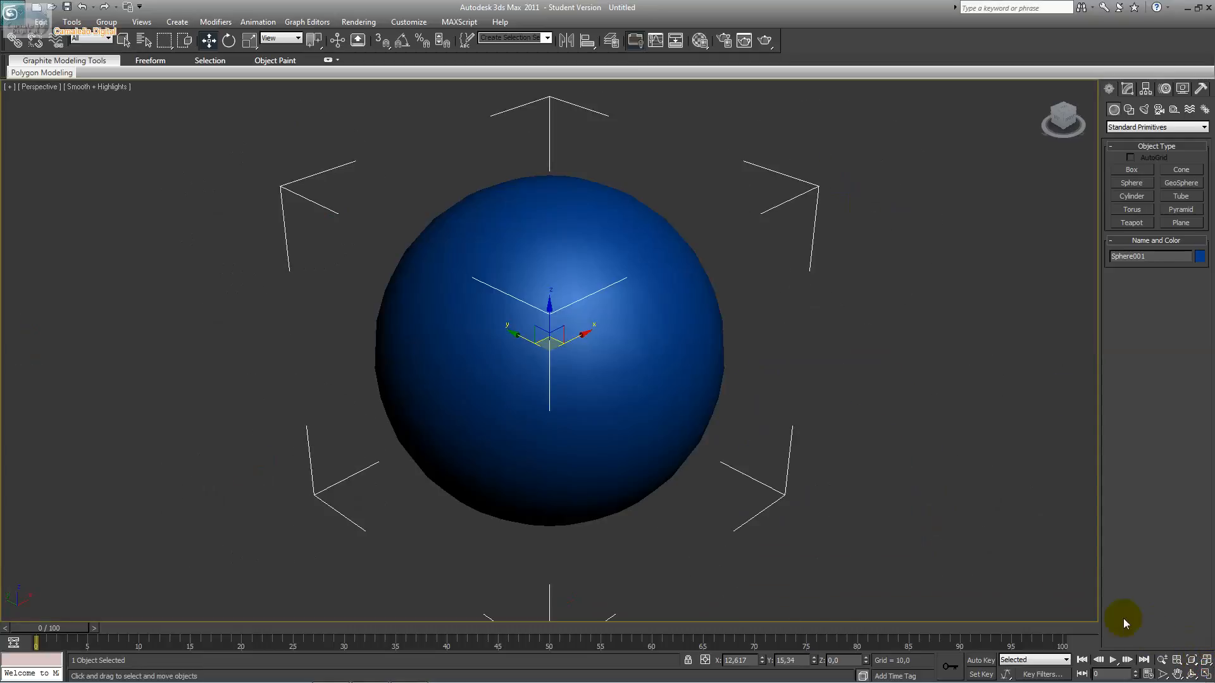
pyautogui.click(210, 42)
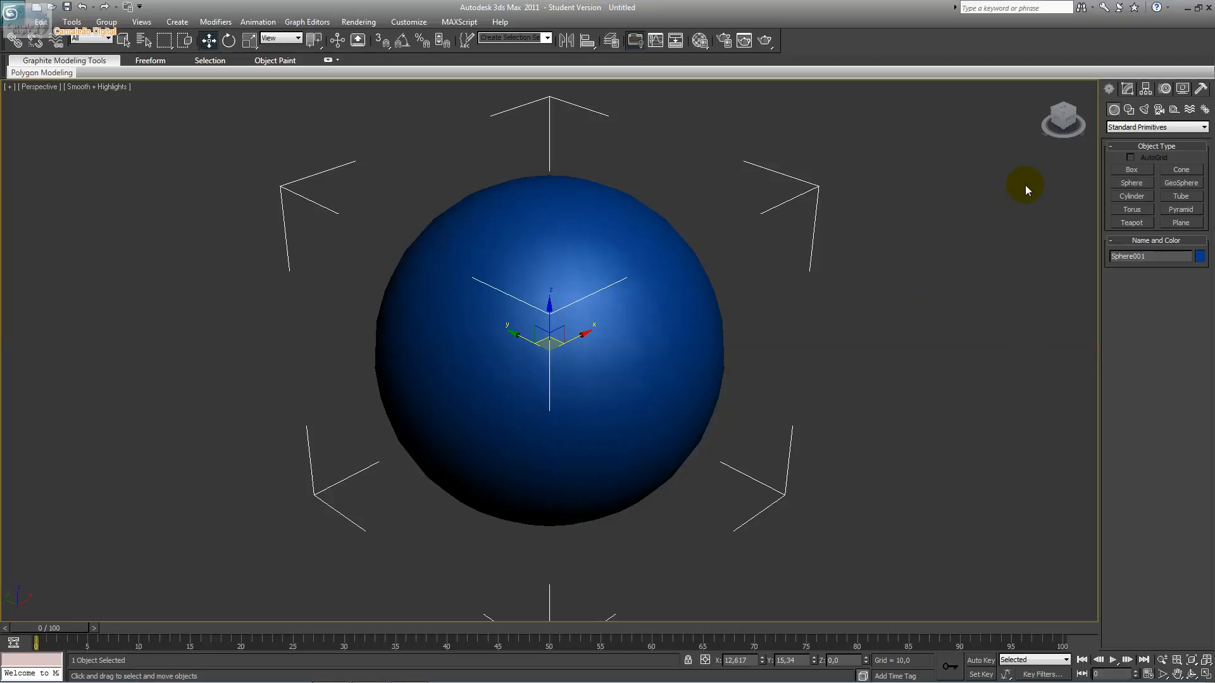
# Step: Open the Material Editor and move its window clear of the sphere
pyautogui.press('m')
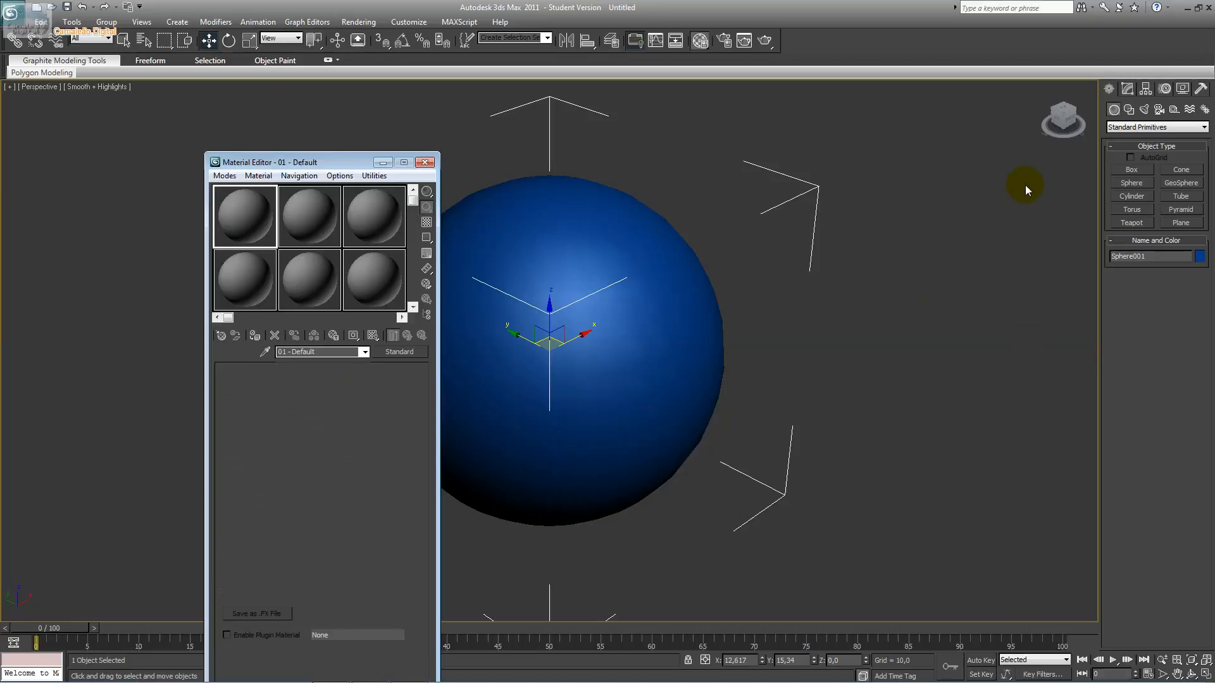
pyautogui.moveTo(347, 164); pyautogui.dragTo(302, 99)
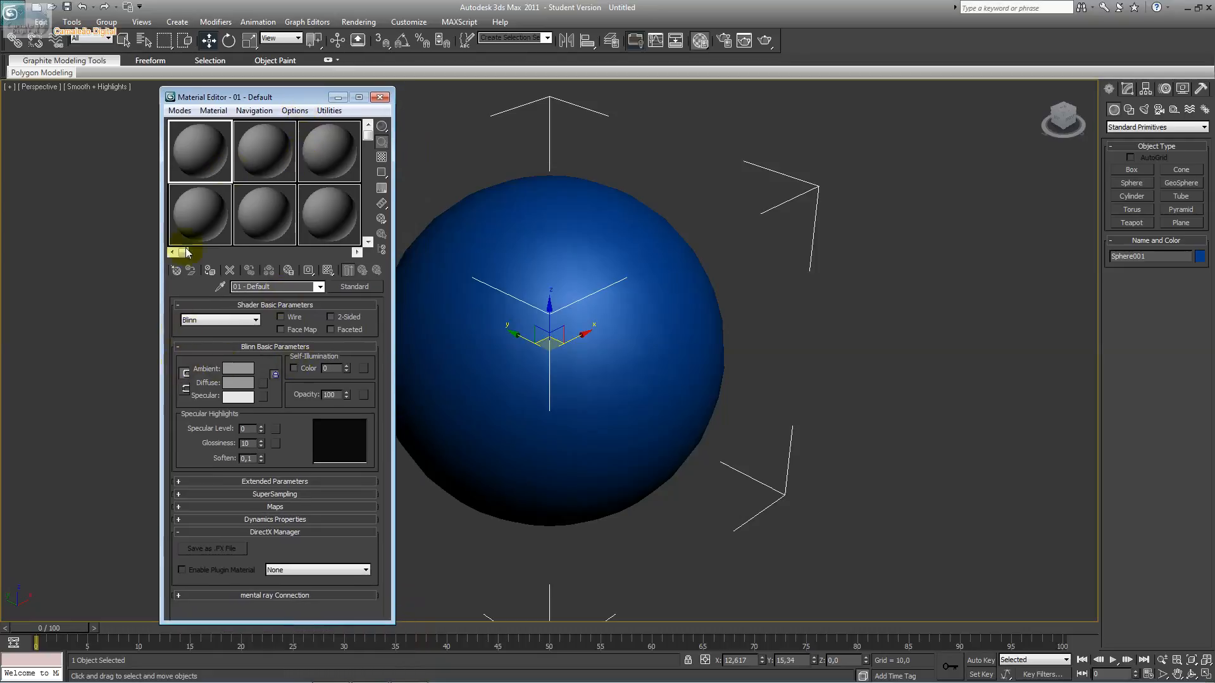
pyautogui.moveTo(262, 97); pyautogui.dragTo(200, 95)
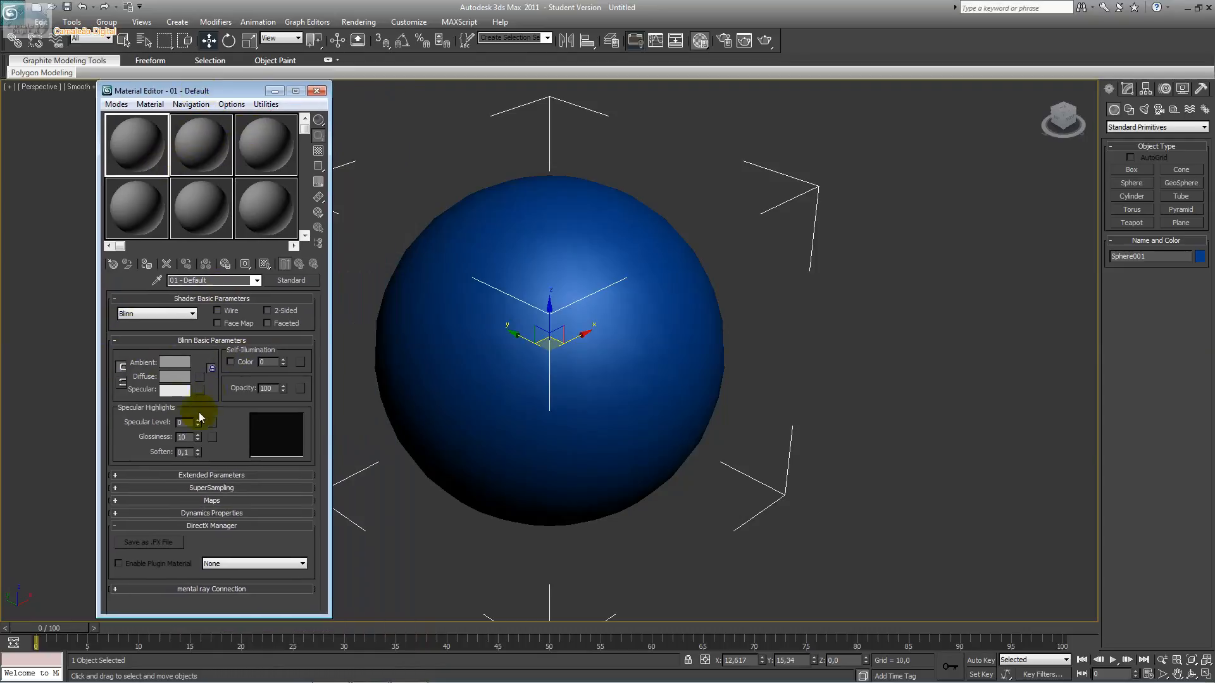
# Step: Set the first material's linked ambient and diffuse color to pale yellow, RGB 251, 252, 151
pyautogui.click(168, 362)
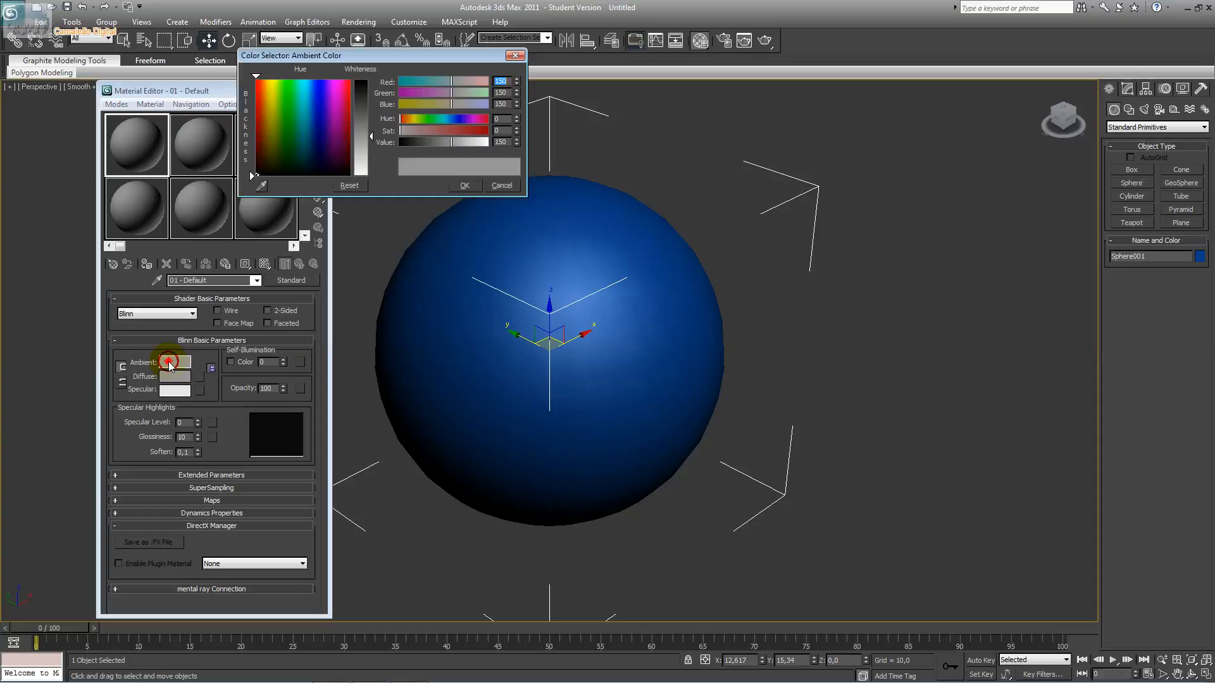
pyautogui.moveTo(326, 150); pyautogui.dragTo(271, 81)
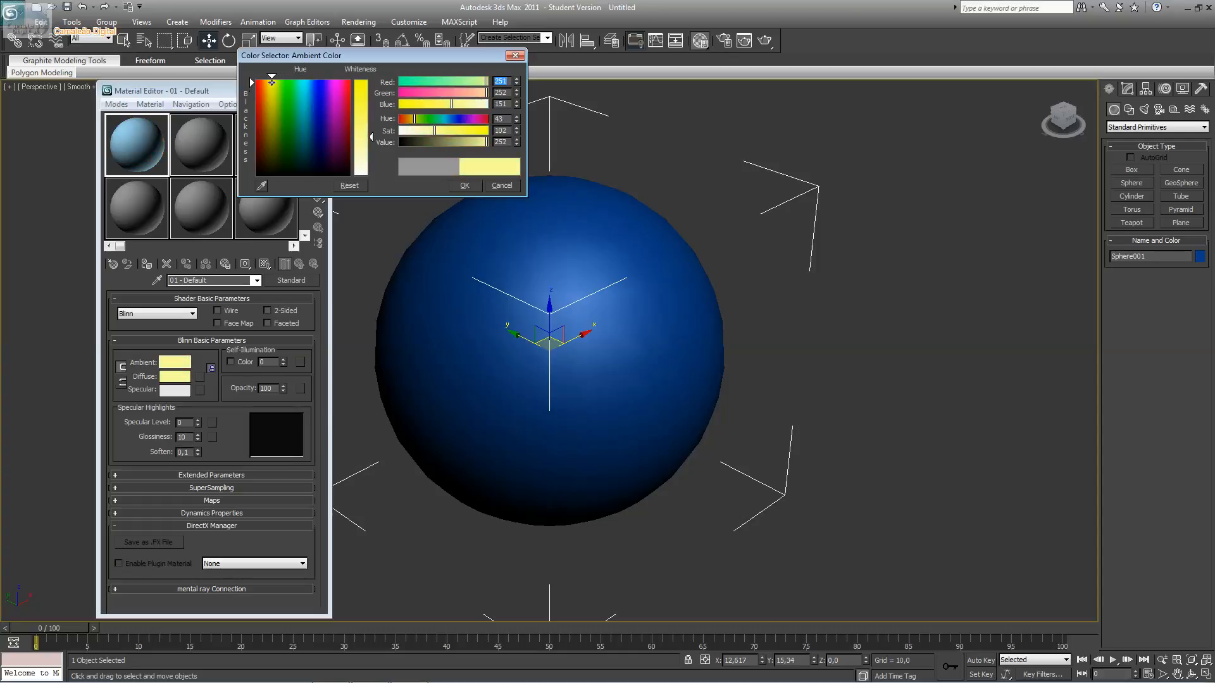
pyautogui.click(464, 186)
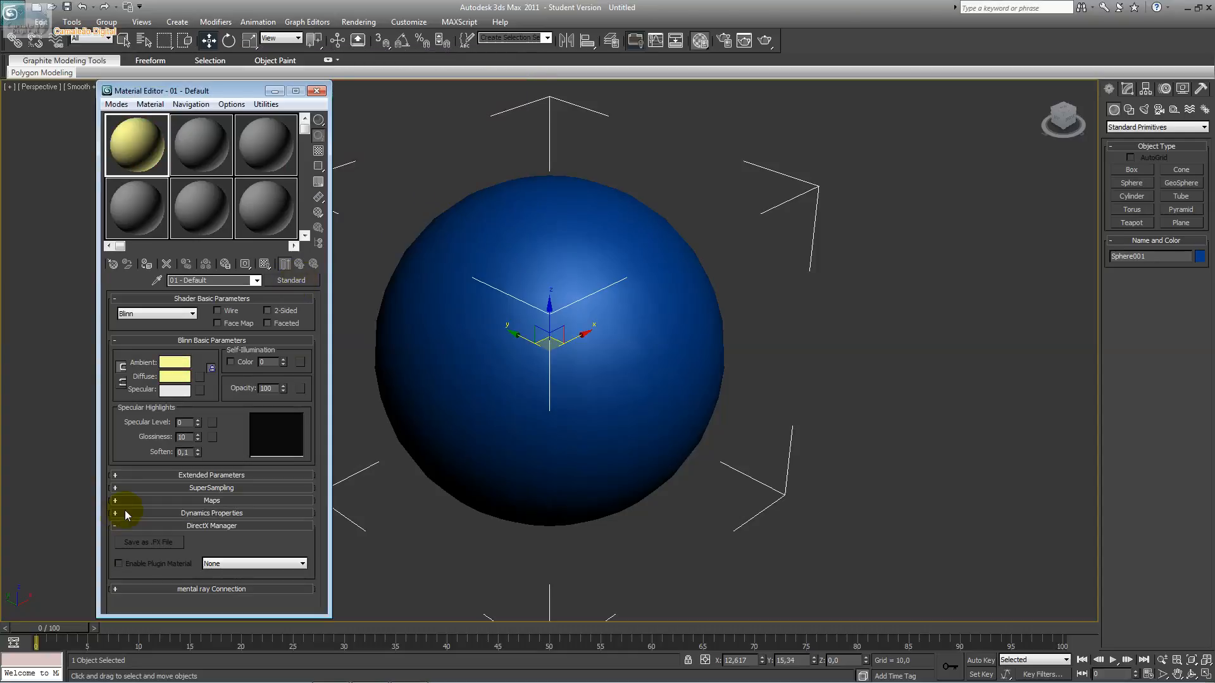
# Step: Examine the first material's available map channels with the basic parameters collapsed, and close the map list
pyautogui.click(147, 342)
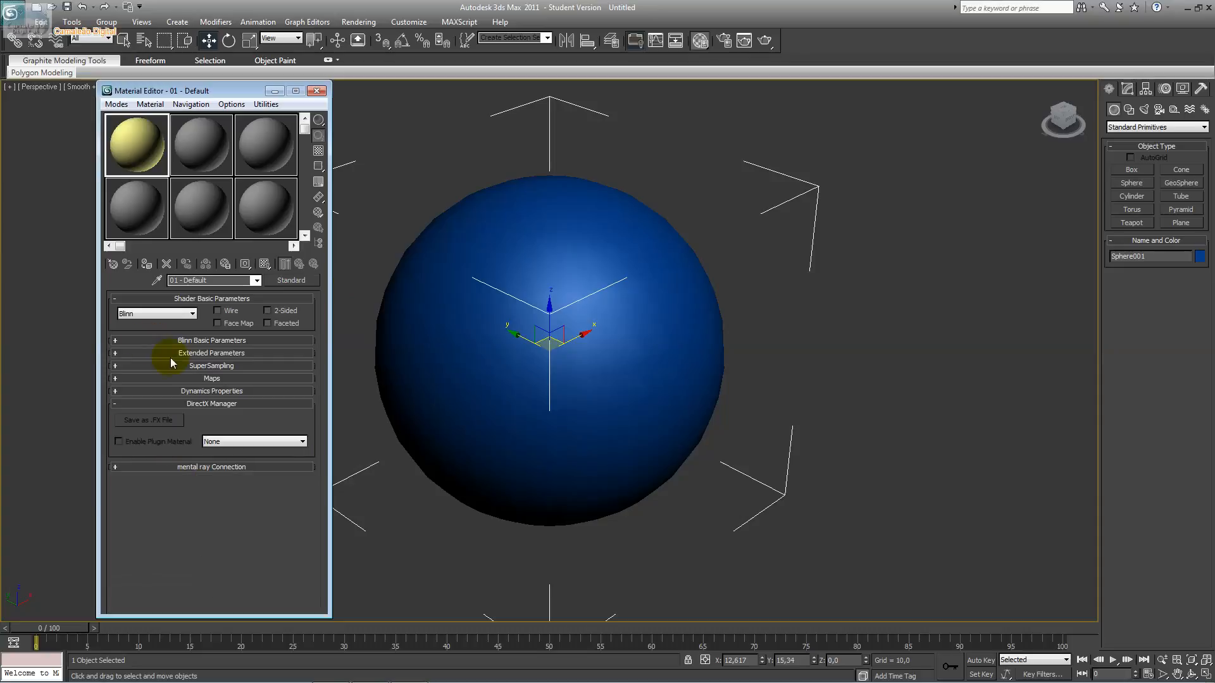
pyautogui.click(183, 379)
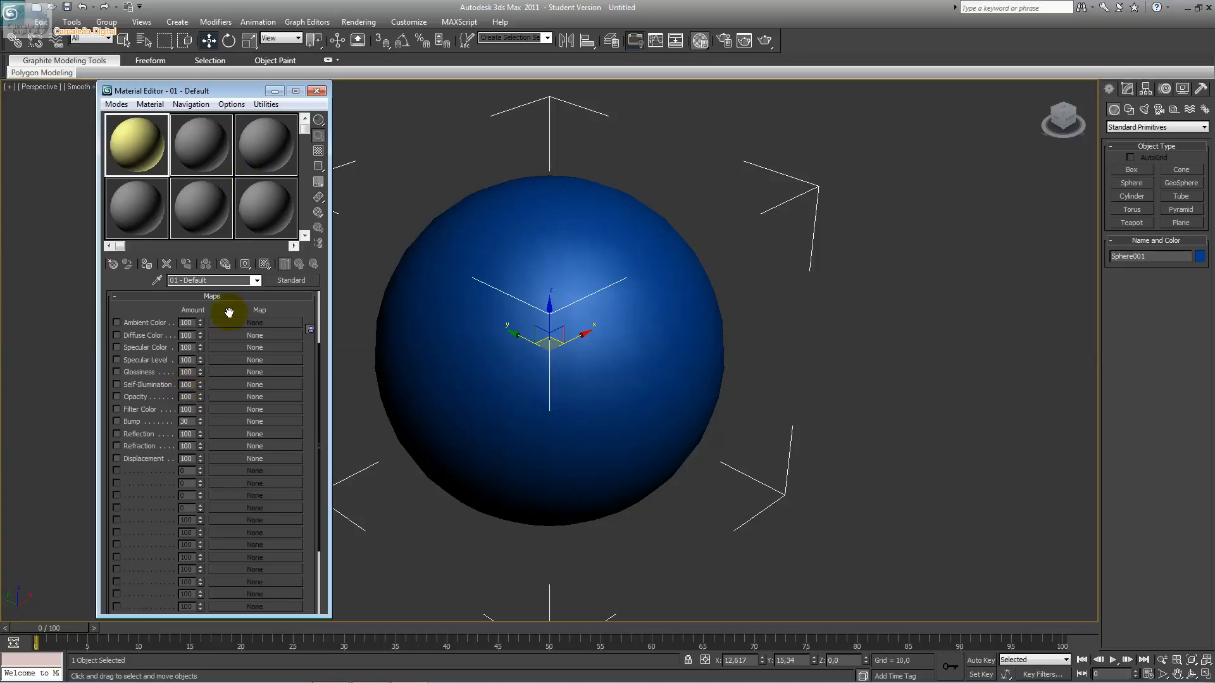
pyautogui.moveTo(201, 91); pyautogui.dragTo(245, 91)
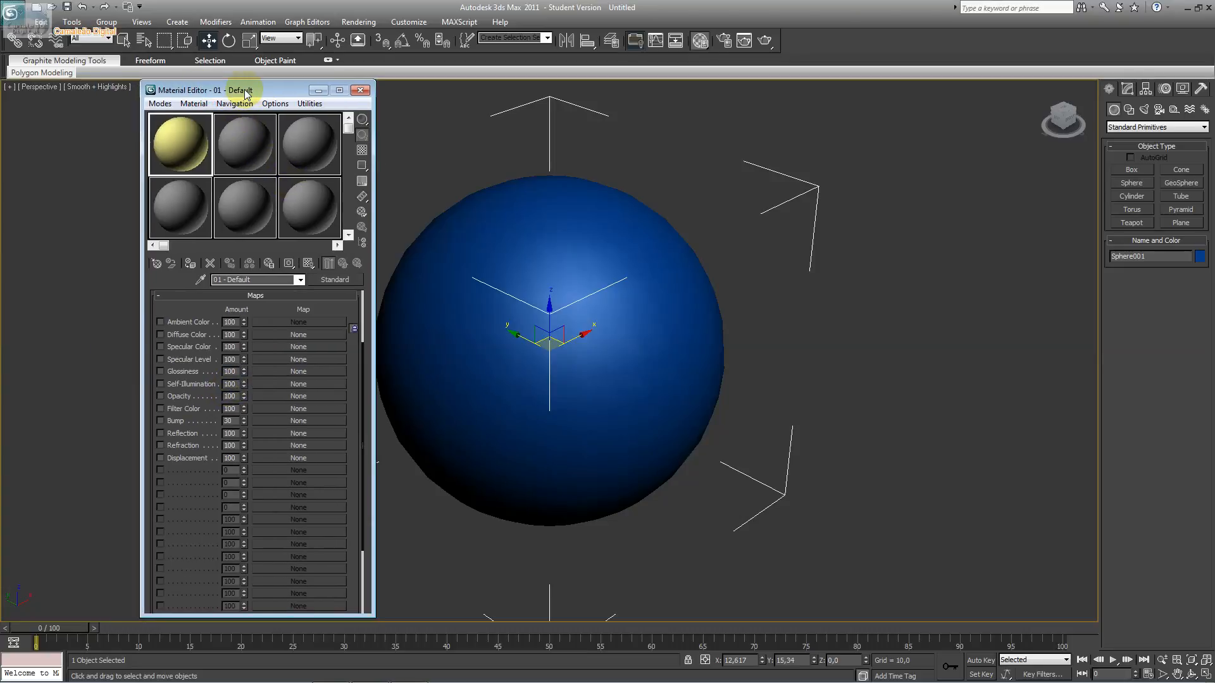
pyautogui.moveTo(247, 94); pyautogui.dragTo(244, 93)
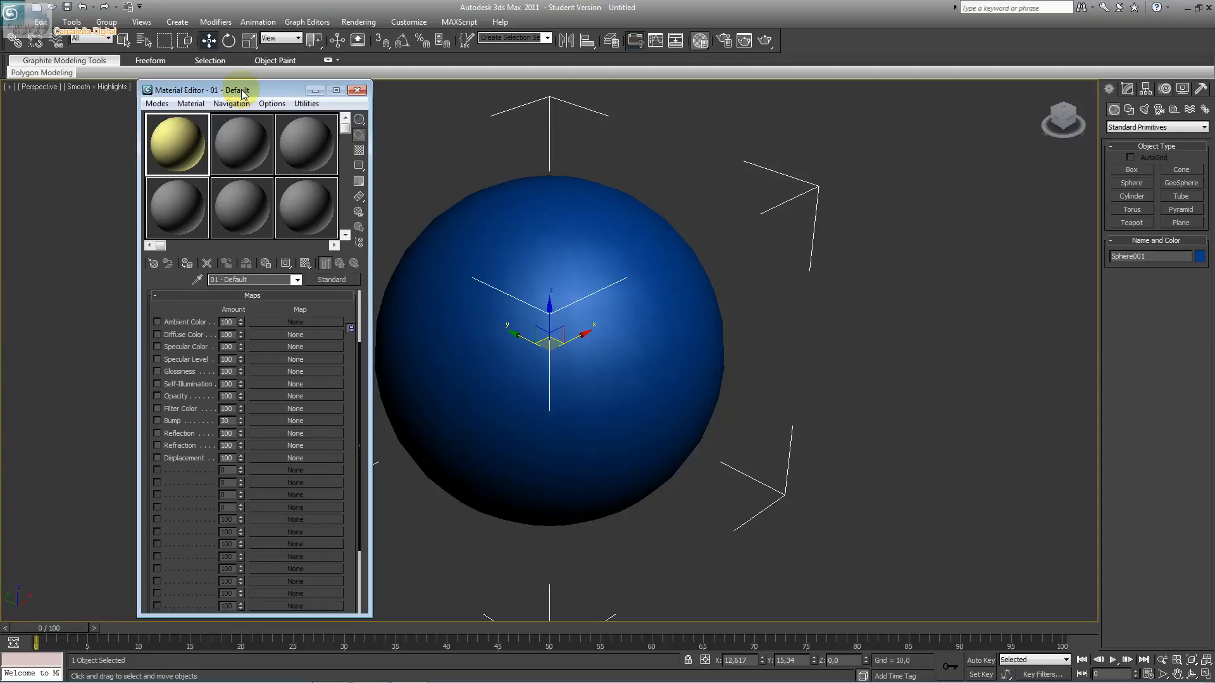
pyautogui.moveTo(244, 93); pyautogui.dragTo(238, 117)
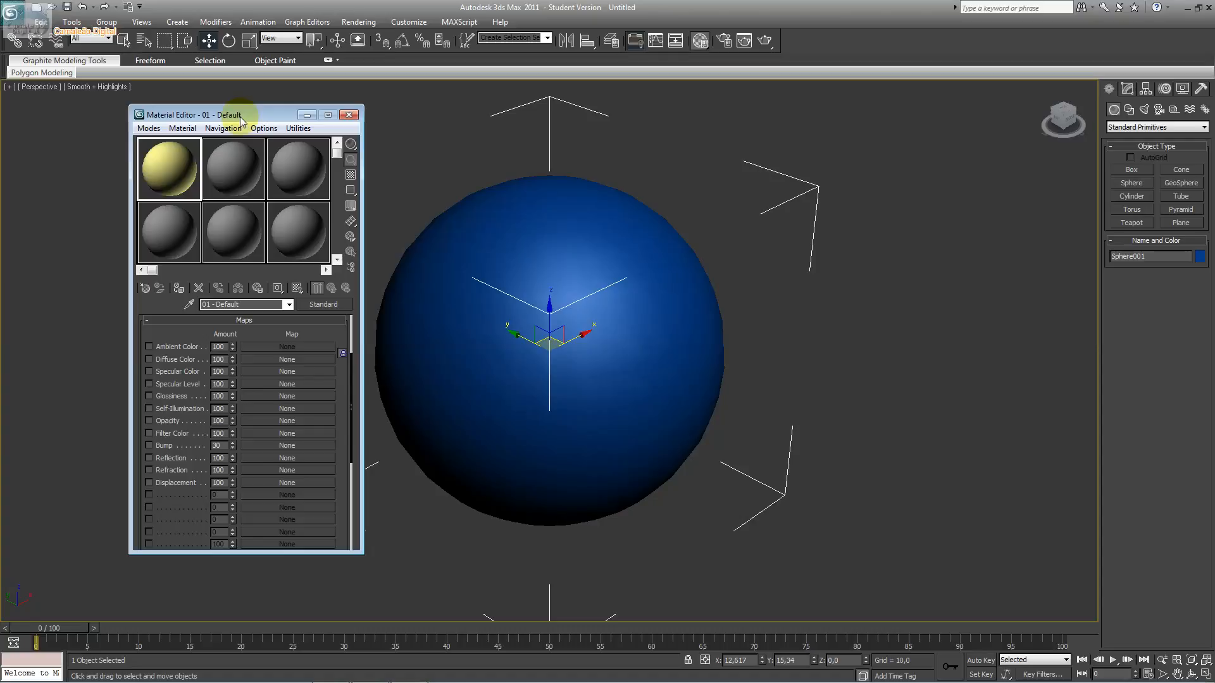
pyautogui.click(186, 326)
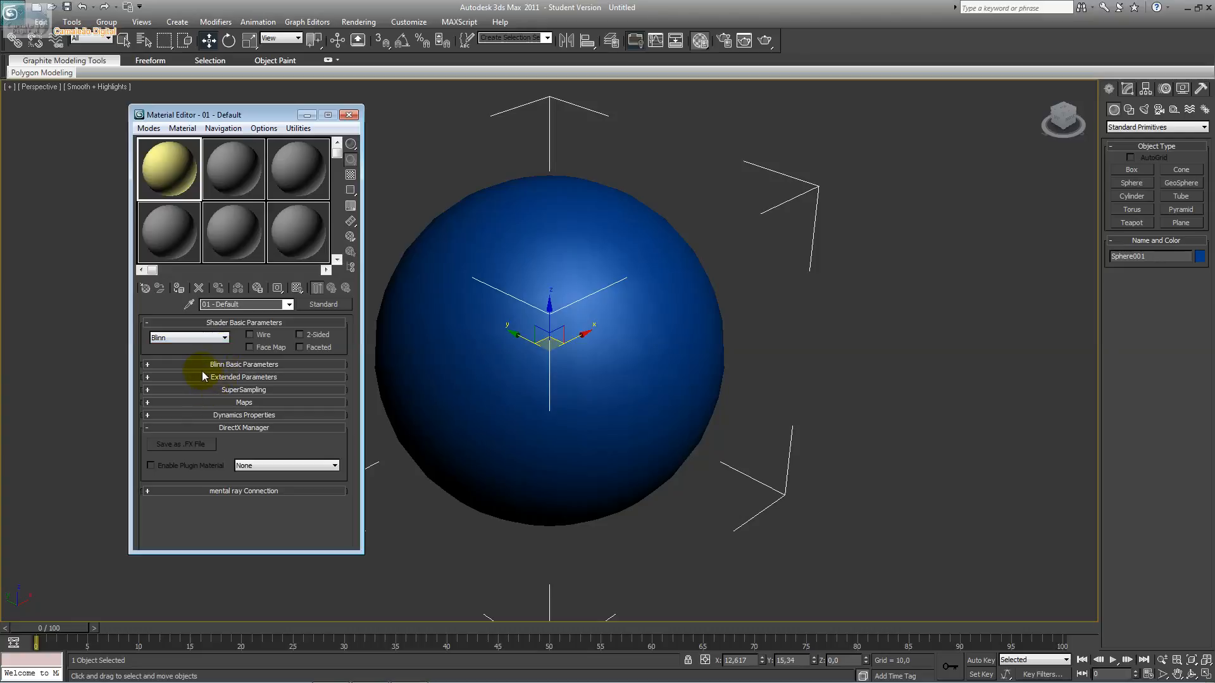
# Step: Open a magnified preview of the yellow material, enlarge it and place it beside the sphere
pyautogui.click(155, 178)
pyautogui.doubleClick(160, 168)
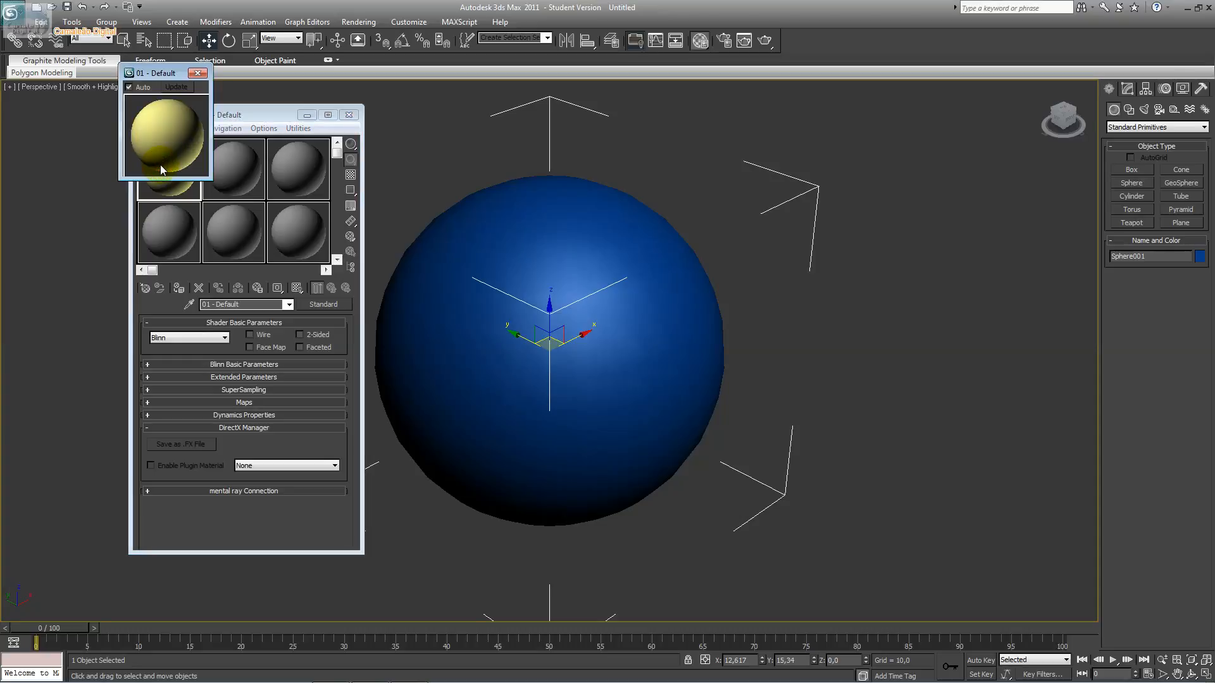
pyautogui.moveTo(165, 93); pyautogui.dragTo(452, 198)
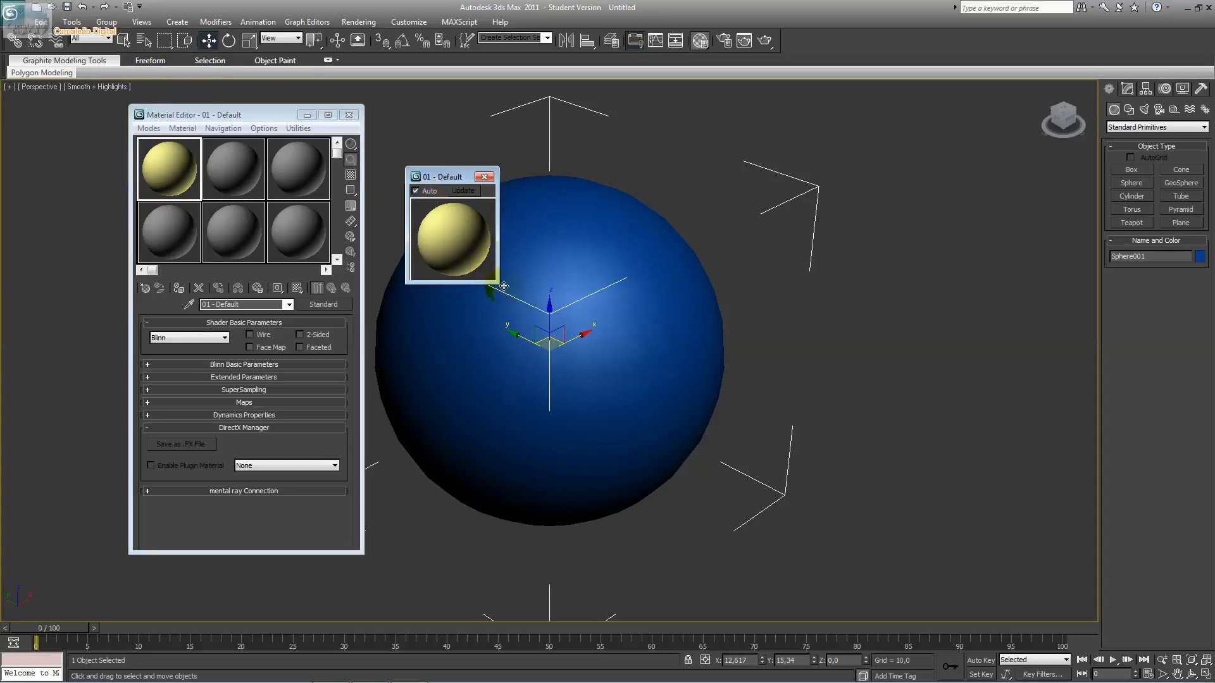
pyautogui.moveTo(496, 282); pyautogui.dragTo(762, 474)
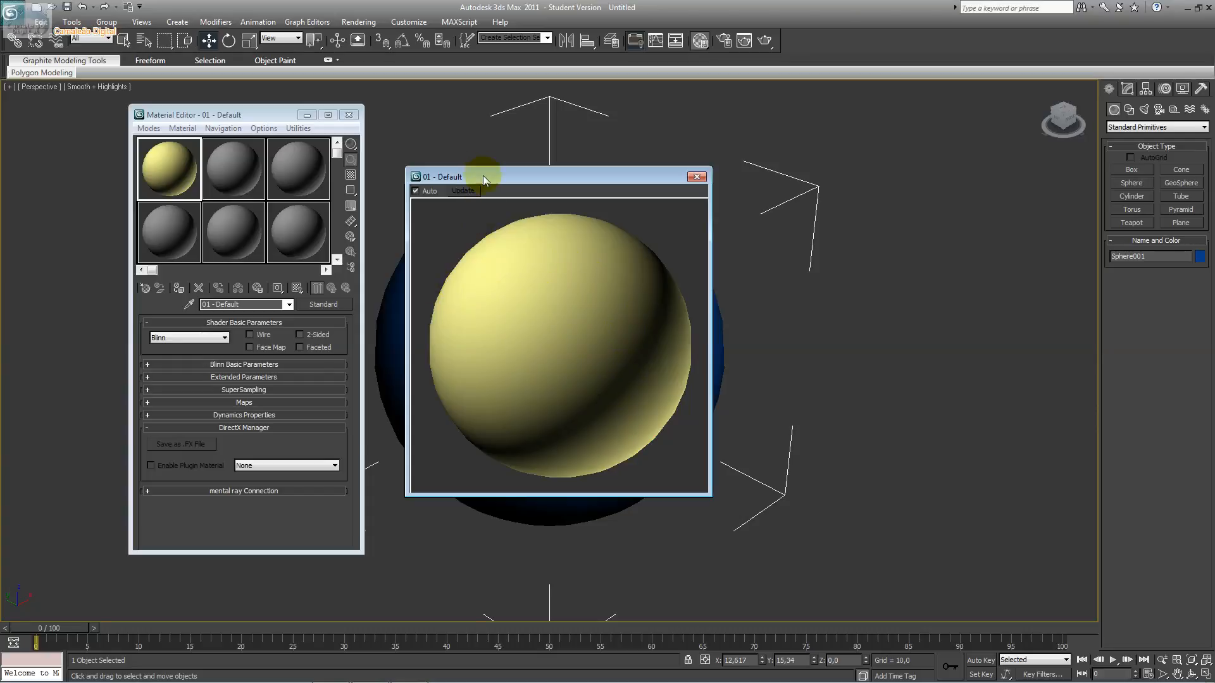
pyautogui.moveTo(482, 176); pyautogui.dragTo(826, 195)
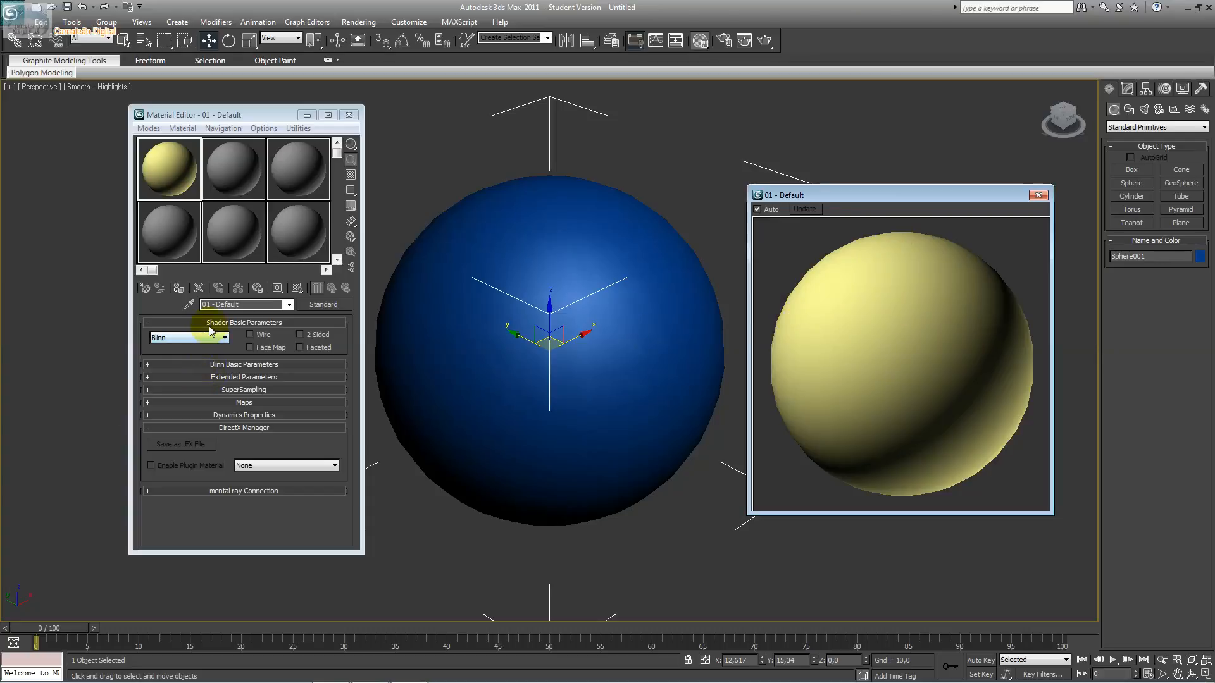
# Step: Set the yellow material's specular color to pure white, RGB 255, 255, 255
pyautogui.click(193, 365)
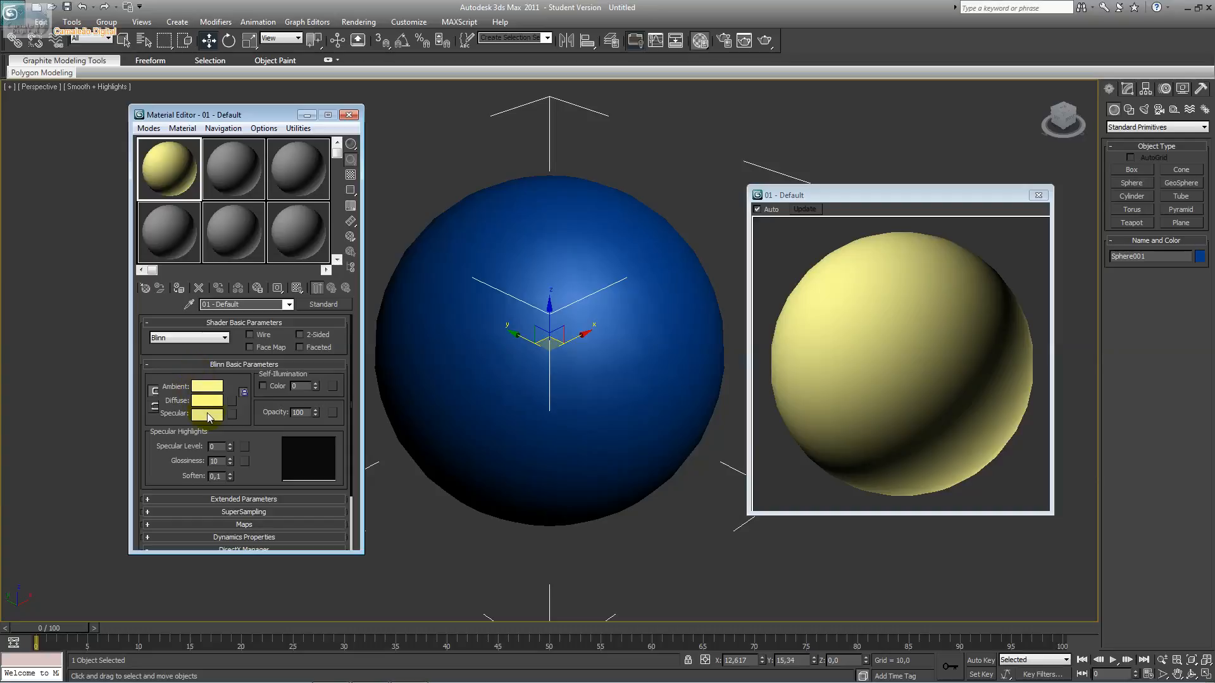
pyautogui.click(208, 415)
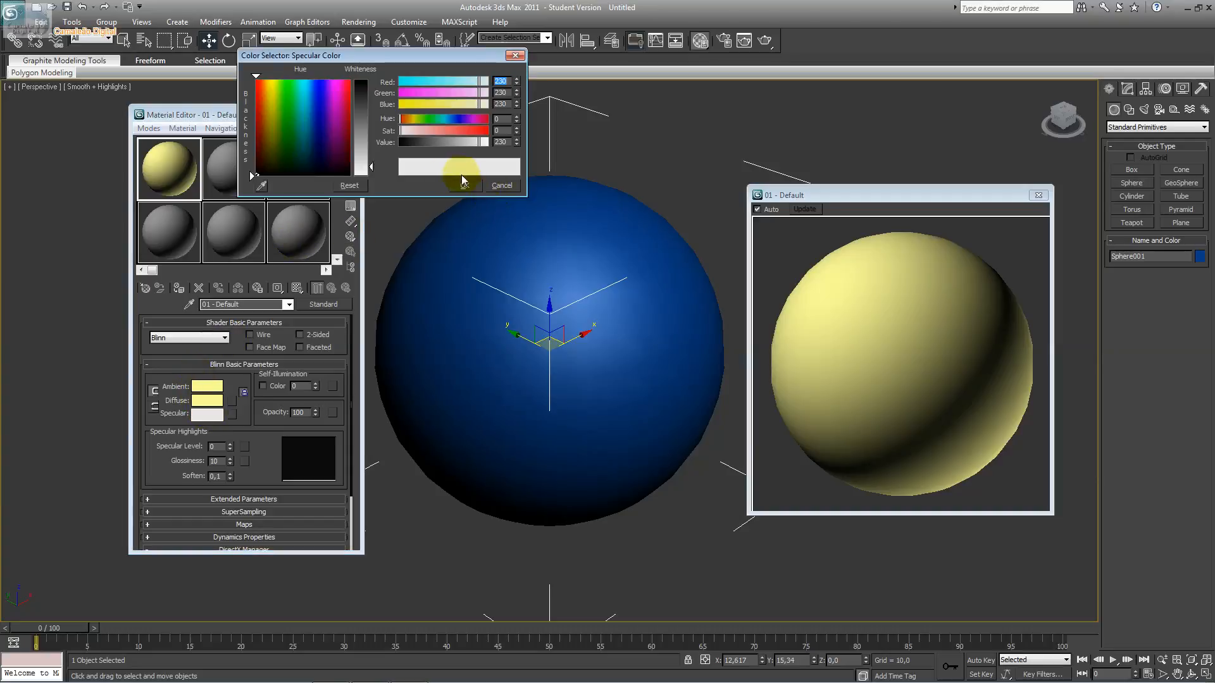
pyautogui.moveTo(372, 167); pyautogui.dragTo(372, 176)
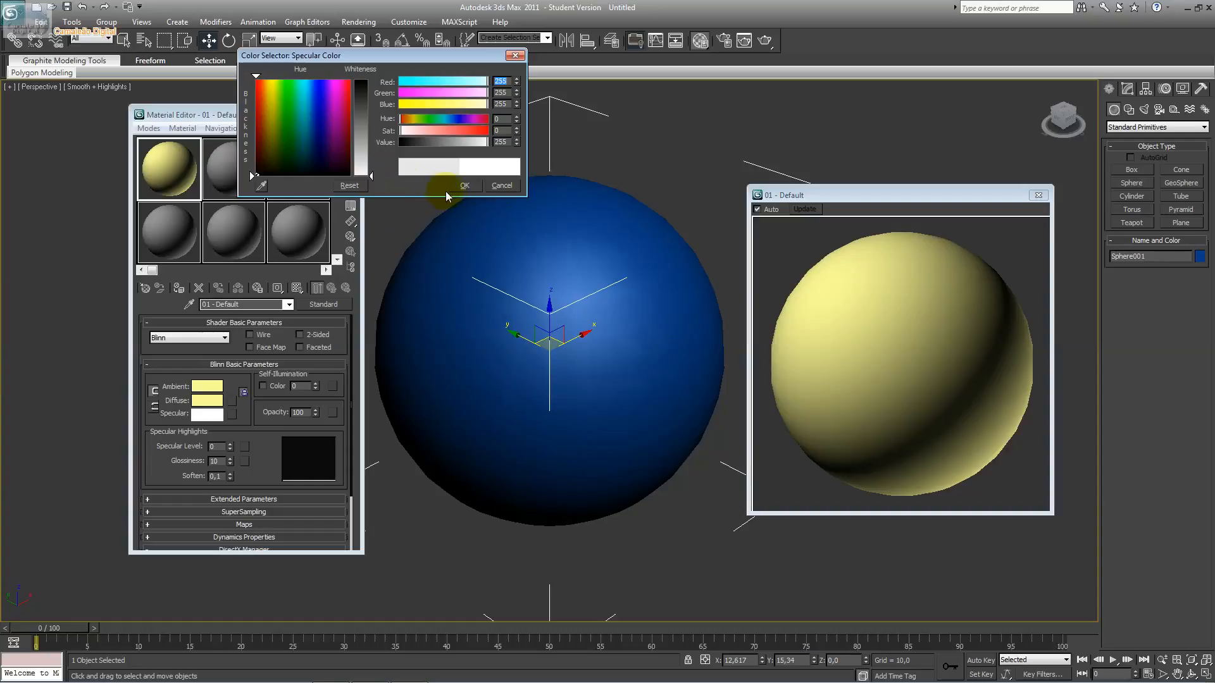
pyautogui.click(462, 186)
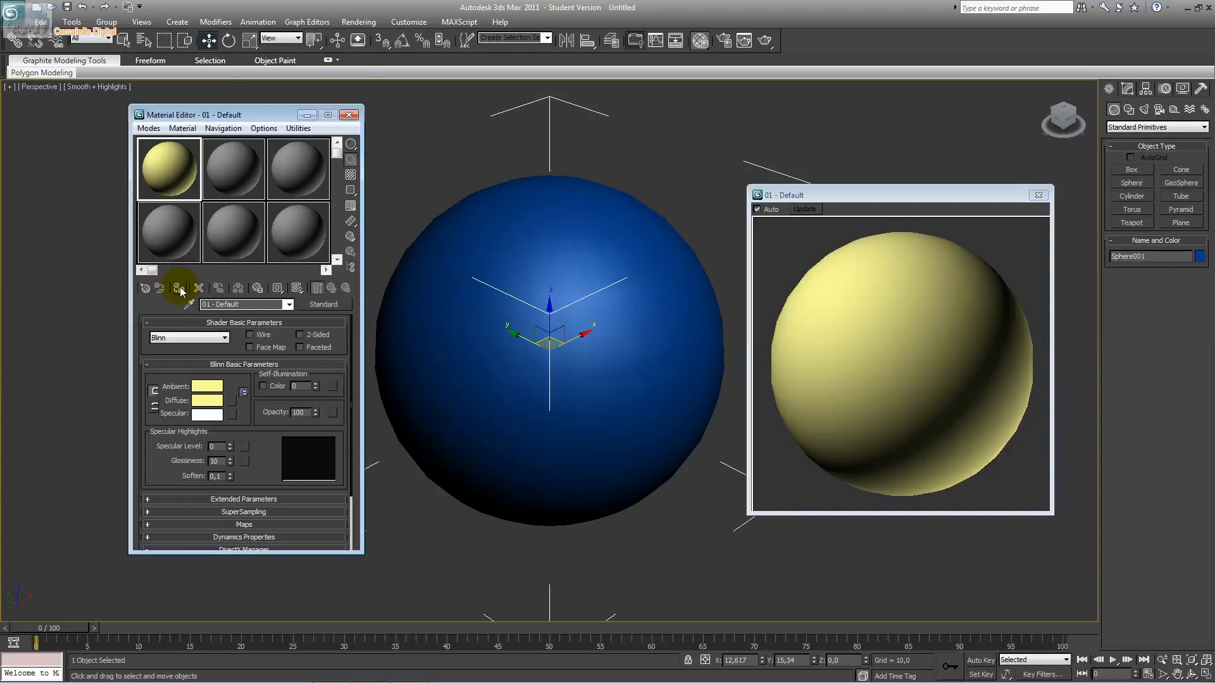
# Step: Assign the yellow material to the selected sphere and close the magnified preview
pyautogui.click(178, 288)
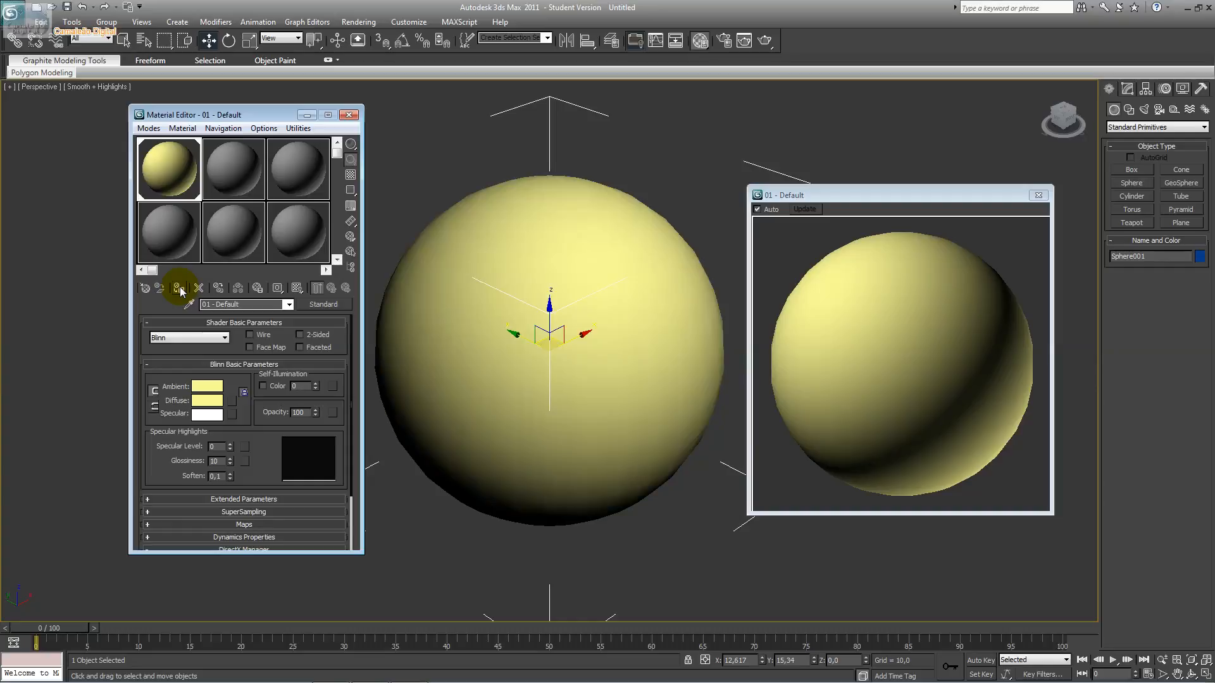
pyautogui.click(1038, 196)
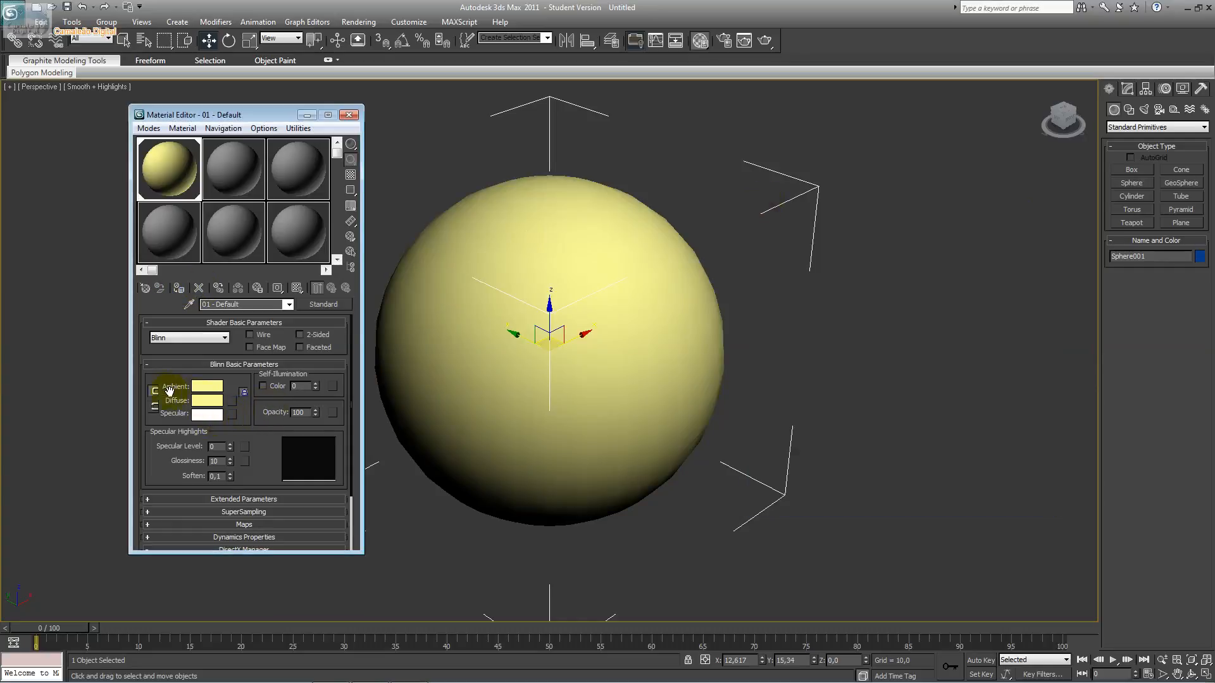
# Step: Set the yellow material's ambient color to black, RGB 0, 0, 0
pyautogui.click(219, 389)
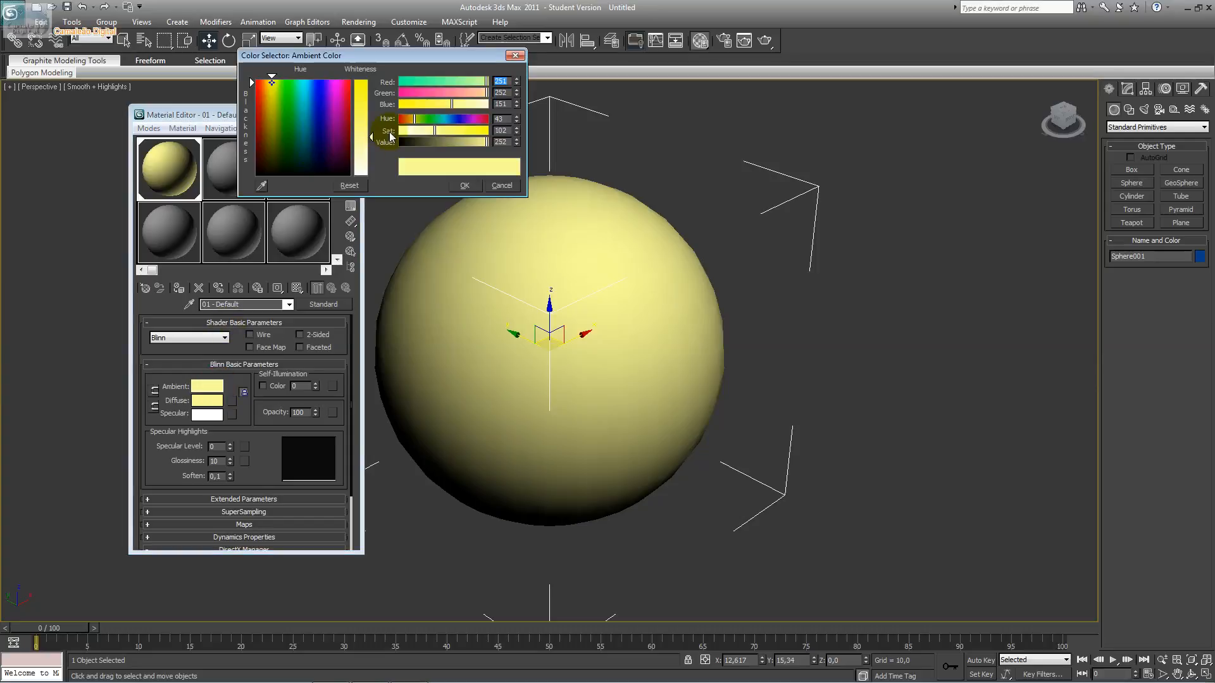
pyautogui.moveTo(332, 144)
pyautogui.mouseDown()
pyautogui.moveTo(334, 174)
pyautogui.moveTo(348, 174)
pyautogui.moveTo(257, 174)
pyautogui.mouseUp()
pyautogui.moveTo(358, 139); pyautogui.dragTo(361, 80)
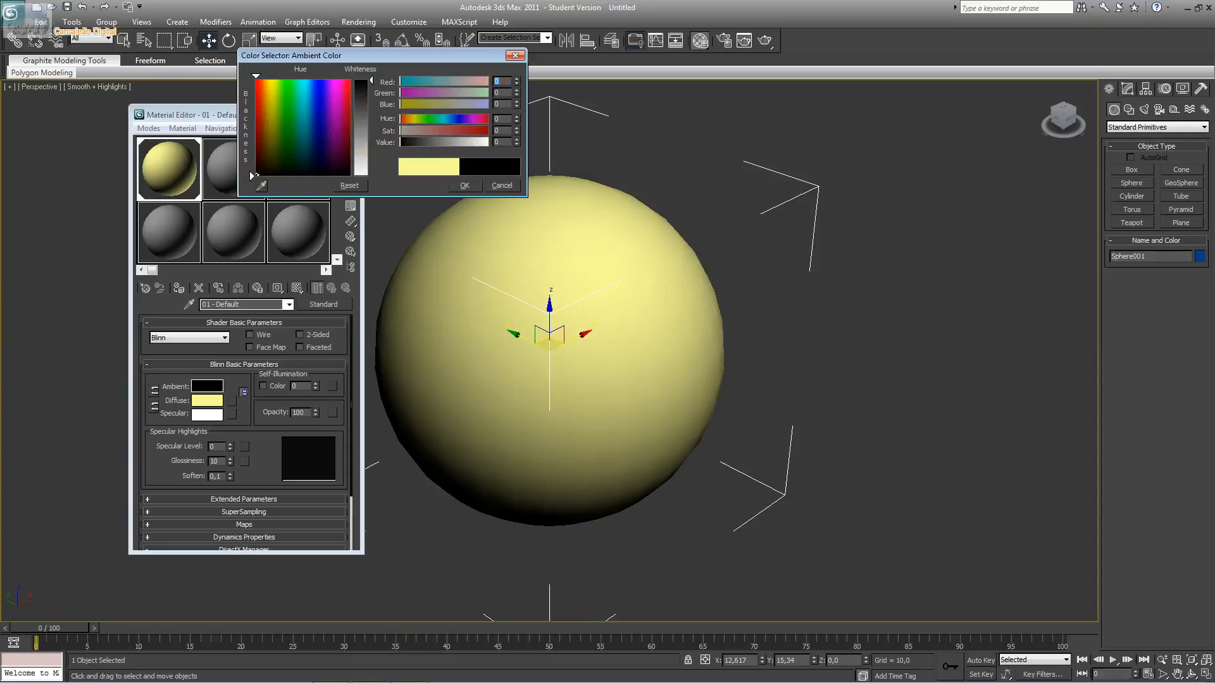
pyautogui.click(458, 186)
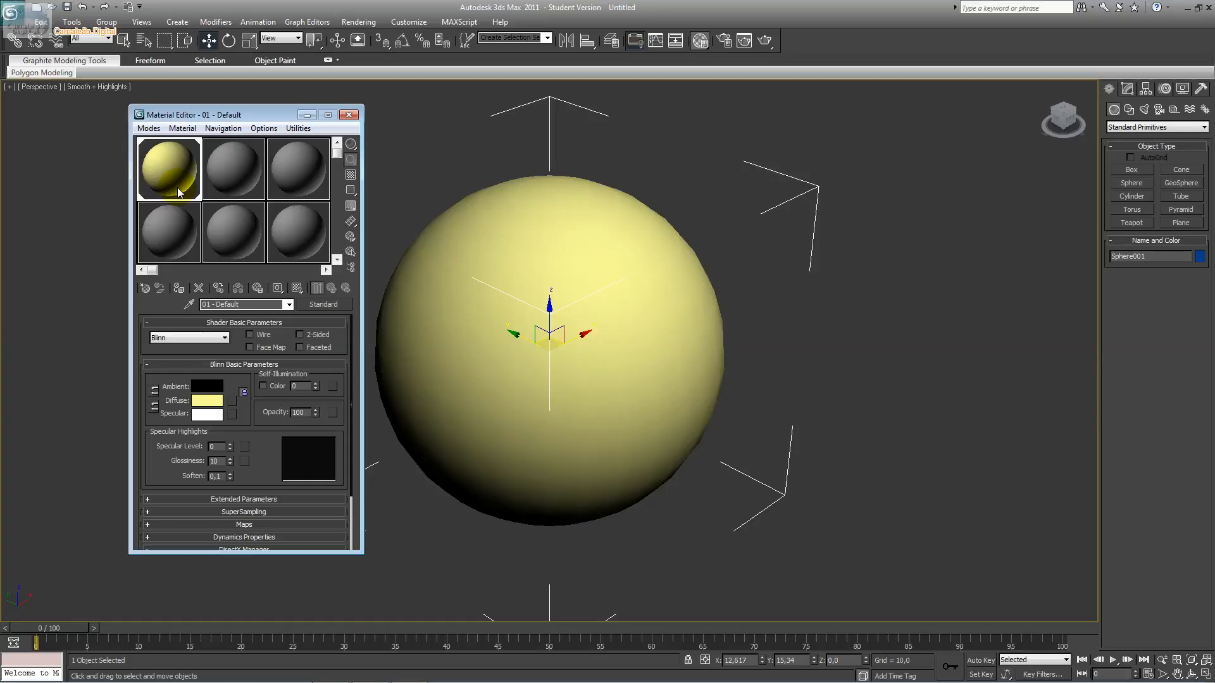
# Step: Adjust the material's specular highlight, settling on a specular level of 45
pyautogui.moveTo(204, 401); pyautogui.dragTo(195, 406)
pyautogui.doubleClick(217, 446)
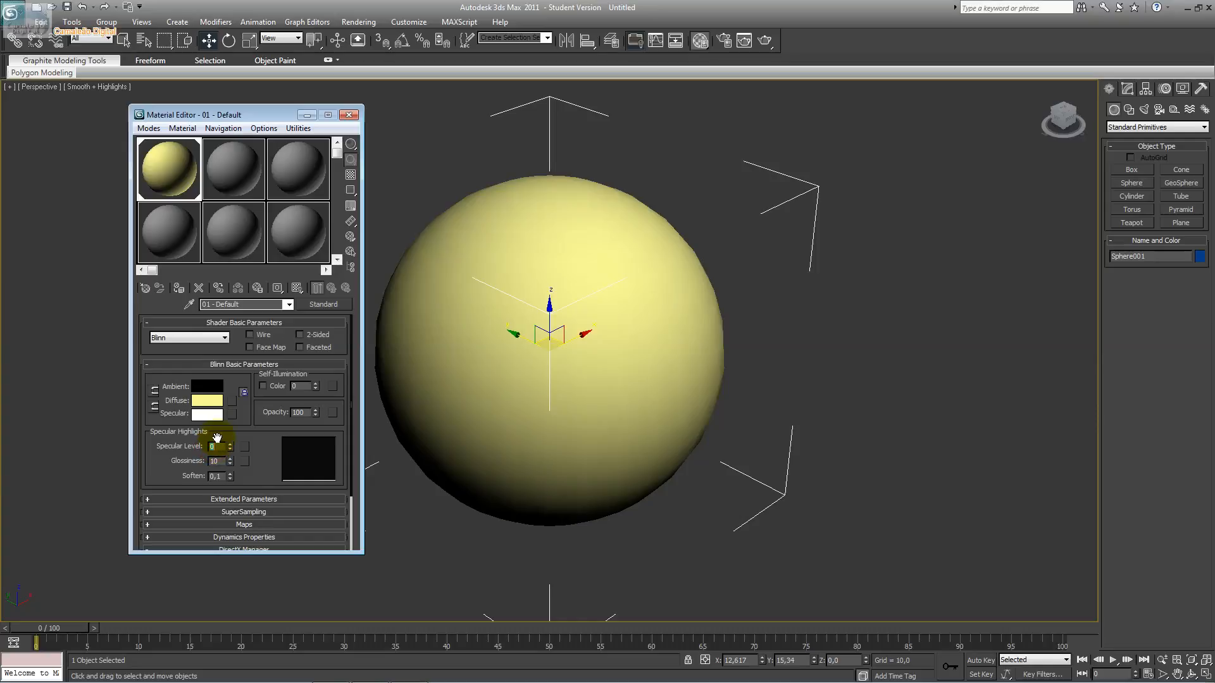
pyautogui.moveTo(232, 450); pyautogui.dragTo(222, 402)
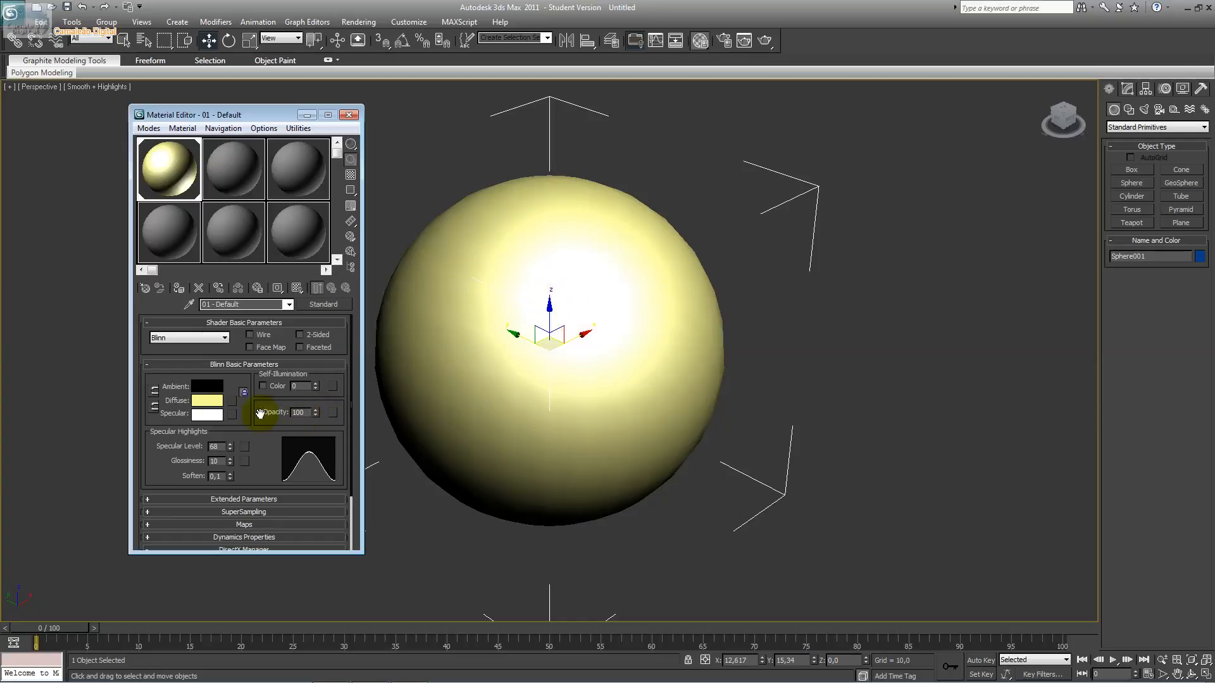
pyautogui.moveTo(230, 447); pyautogui.dragTo(231, 463)
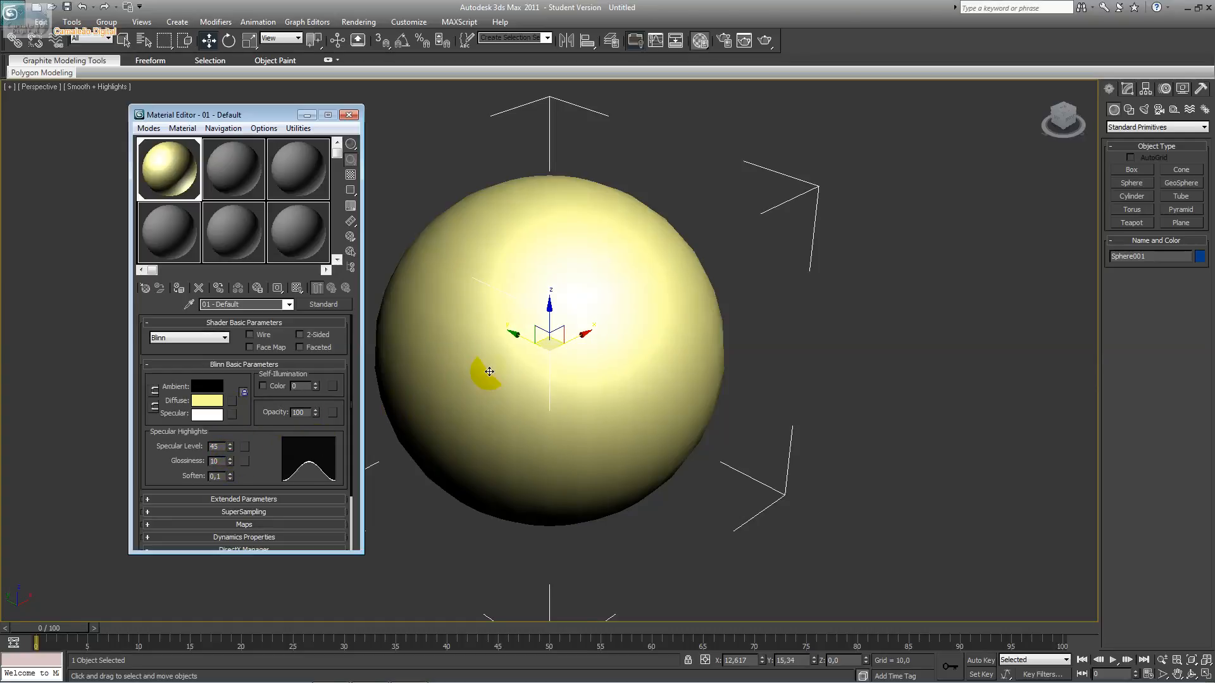
pyautogui.click(582, 317)
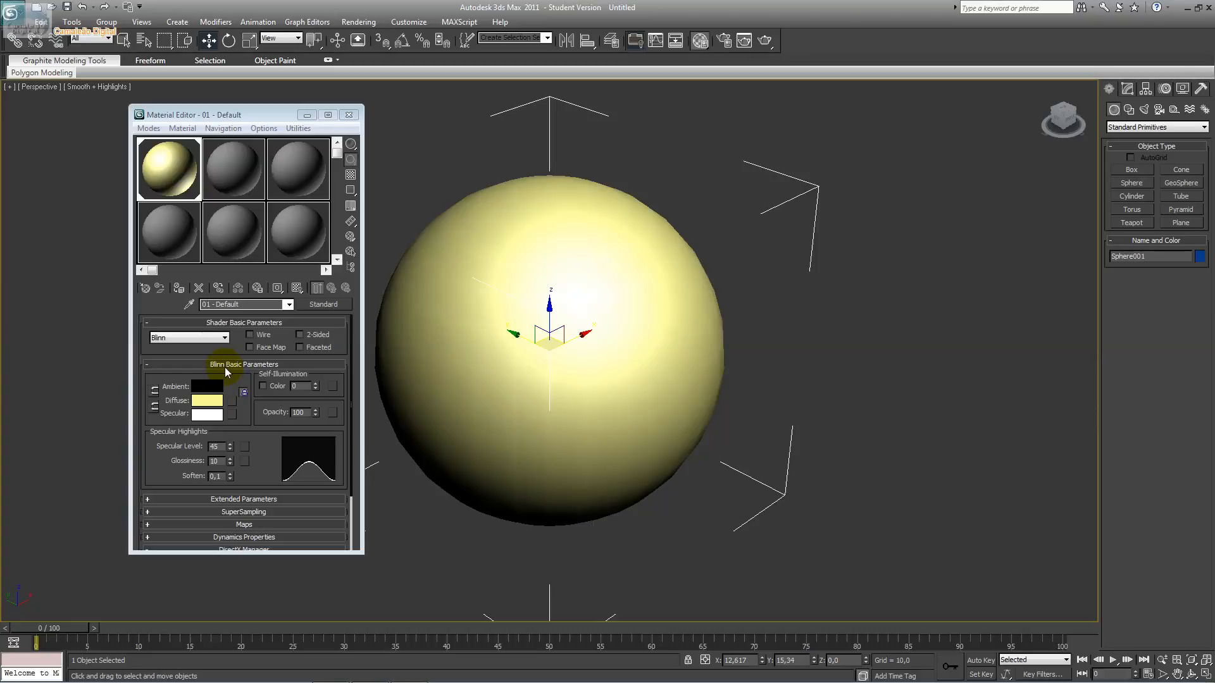
# Step: Add a Bitmap map to the material's diffuse color and browse to the camaleaodigital folder on the jobs (D:) drive
pyautogui.click(232, 401)
pyautogui.doubleClick(487, 202)
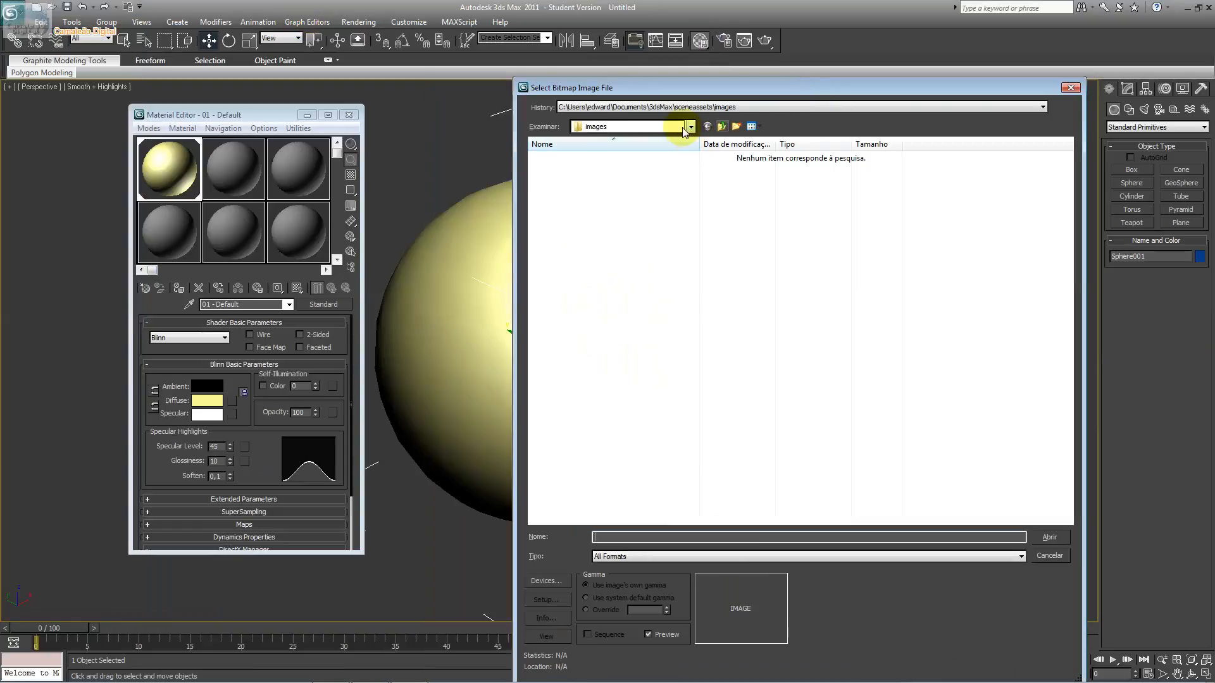
pyautogui.click(690, 127)
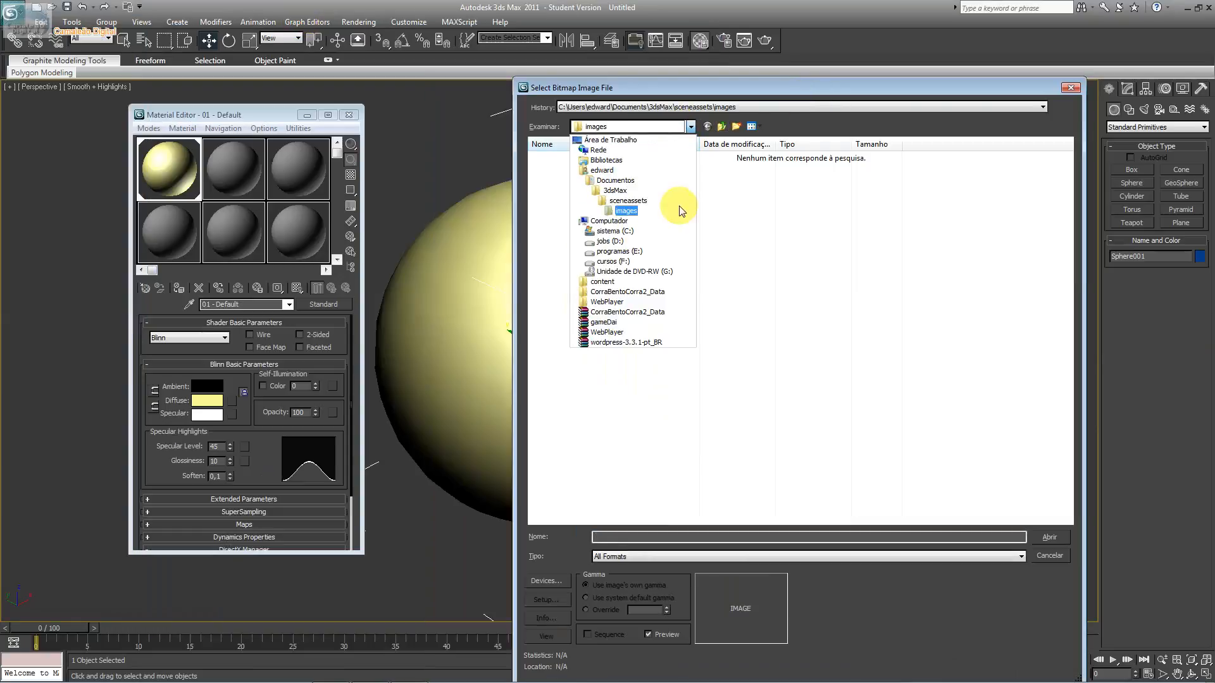
pyautogui.click(652, 242)
pyautogui.doubleClick(594, 183)
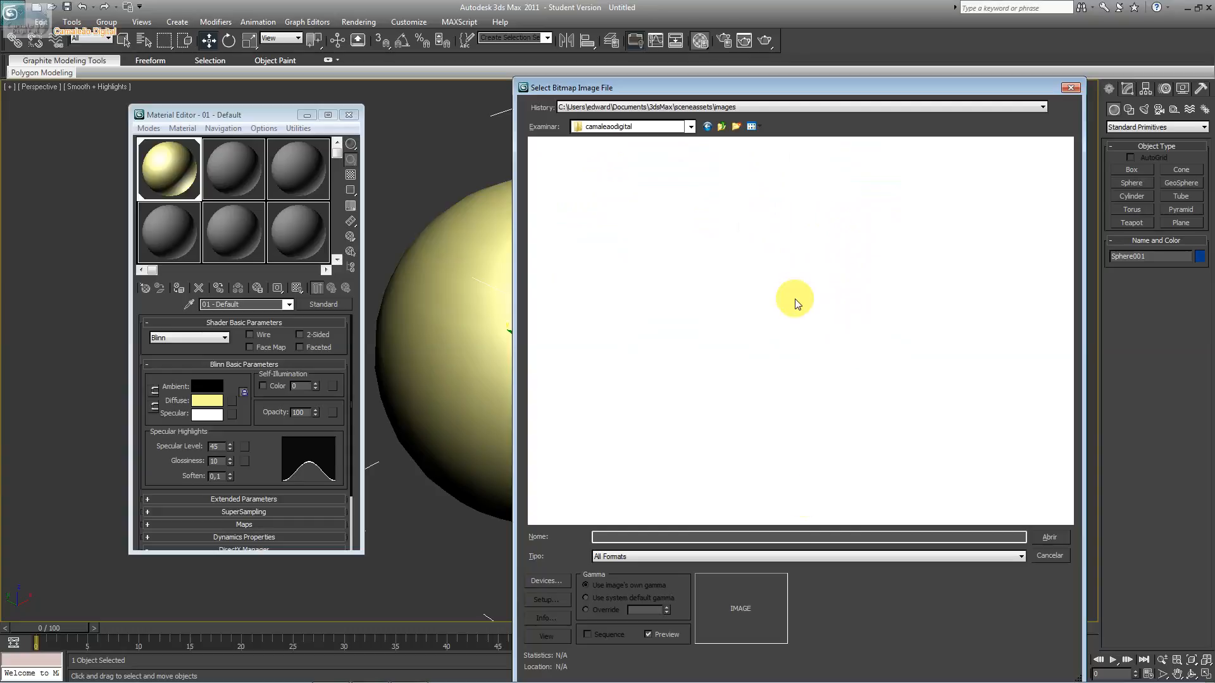
# Step: Load the green tile image archivetextures.net from the camaleaodigital folder as the diffuse bitmap
pyautogui.click(733, 90)
pyautogui.moveTo(732, 89); pyautogui.dragTo(701, 89)
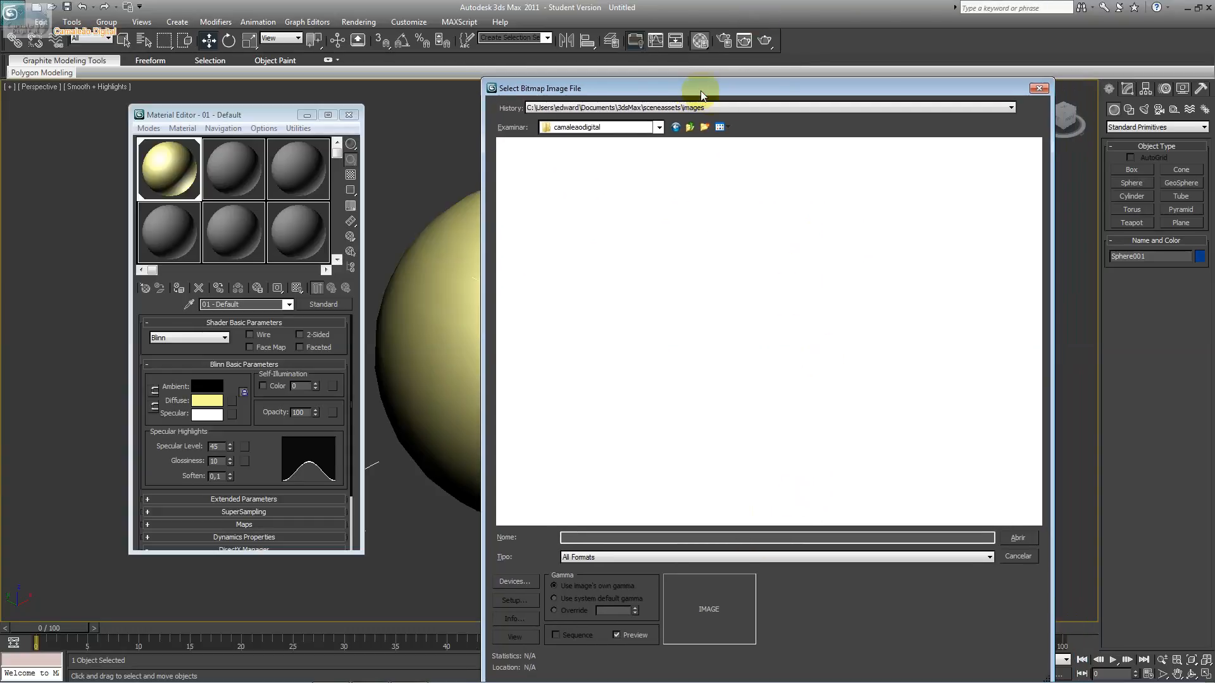
pyautogui.click(721, 127)
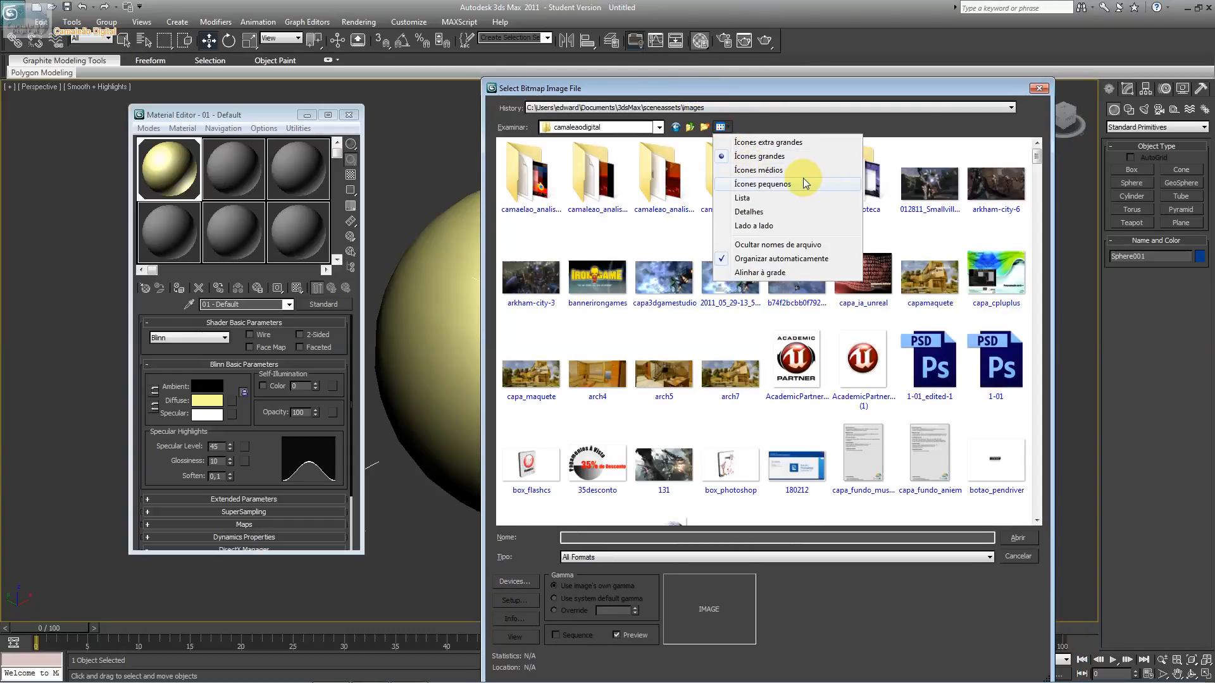
pyautogui.click(834, 109)
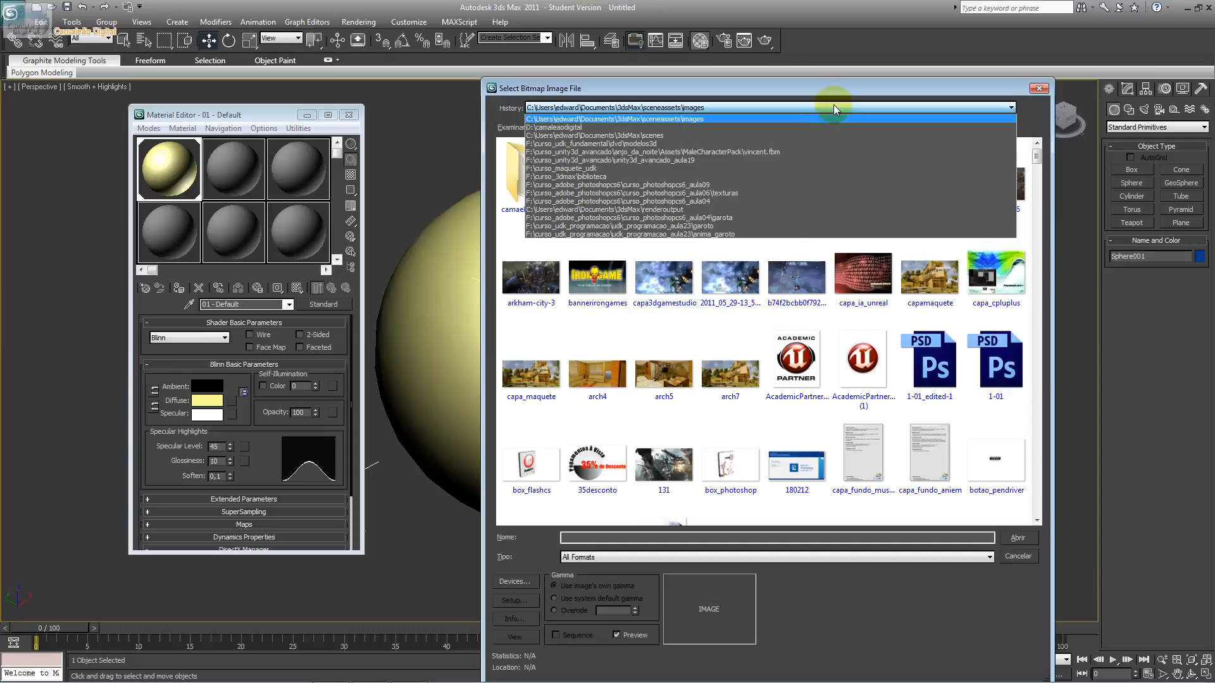
pyautogui.click(834, 106)
pyautogui.moveTo(1037, 158); pyautogui.dragTo(1036, 183)
pyautogui.click(795, 214)
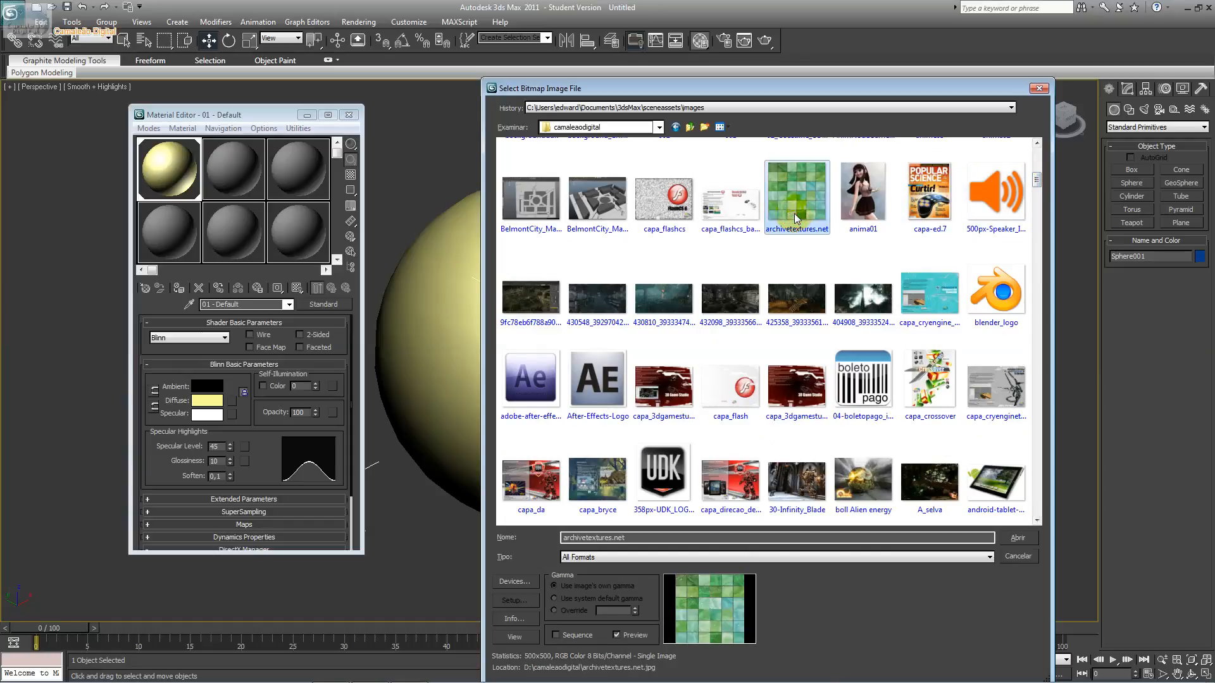
pyautogui.doubleClick(795, 214)
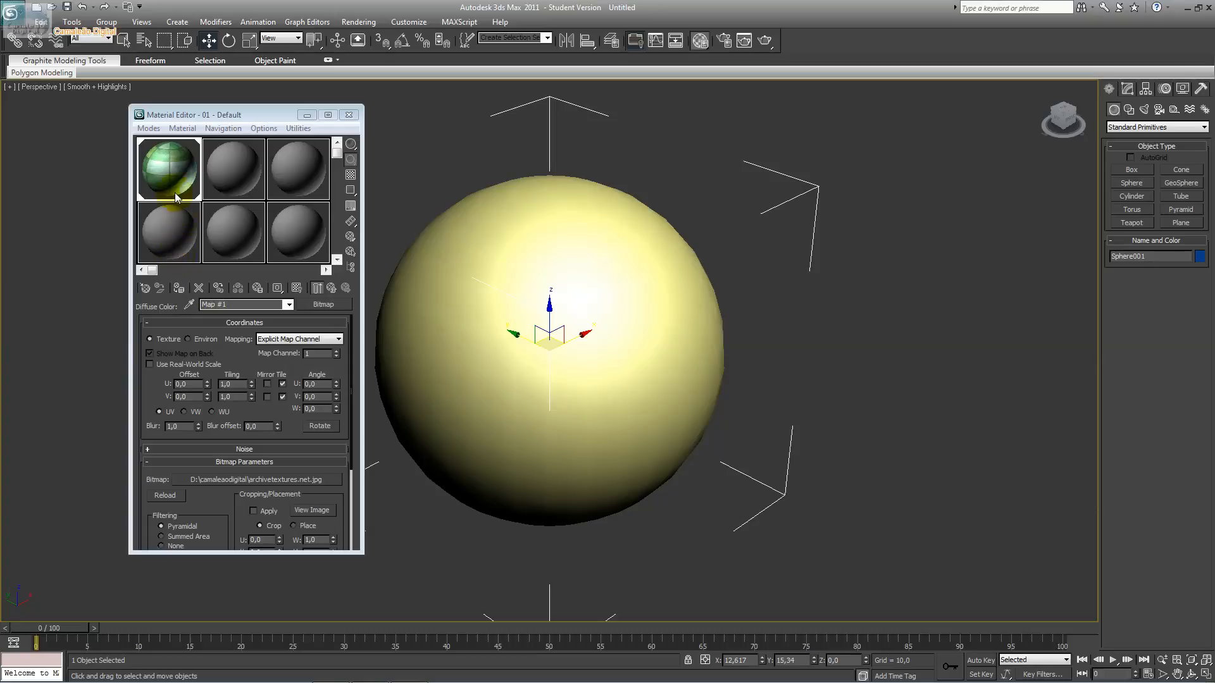
# Step: Assign the textured material to the sphere, show its map in the viewport and move the Material Editor clear of the sphere
pyautogui.click(177, 291)
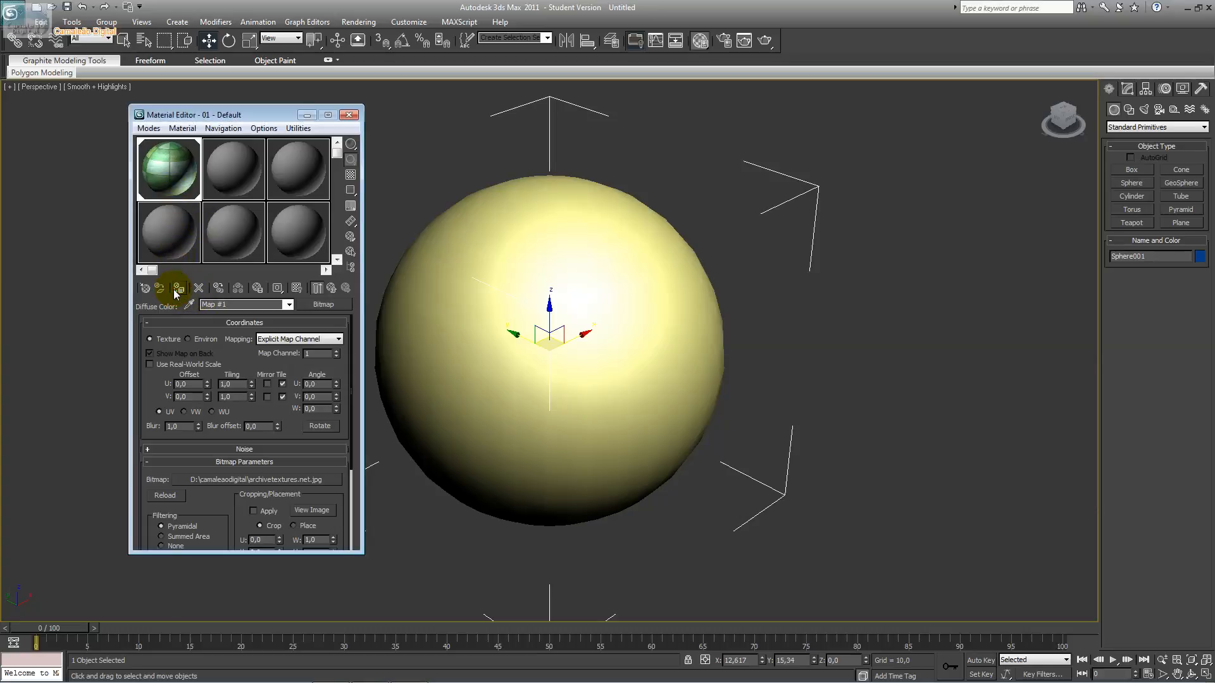
pyautogui.click(297, 289)
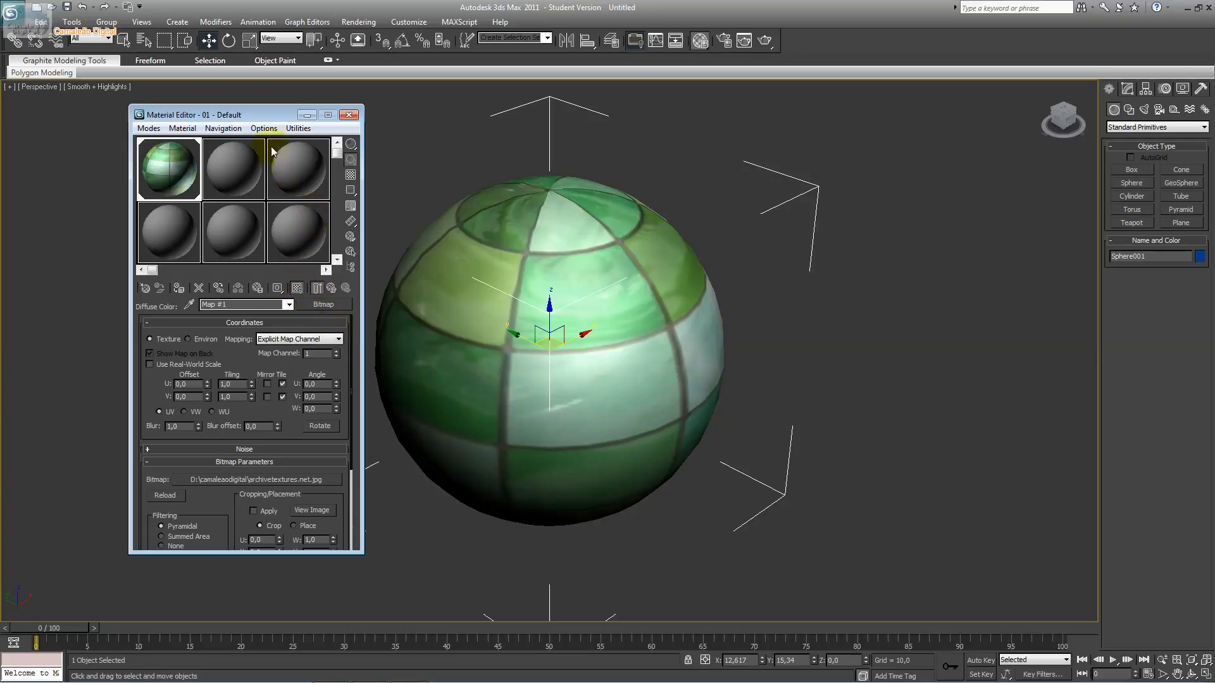
pyautogui.moveTo(263, 120); pyautogui.dragTo(231, 122)
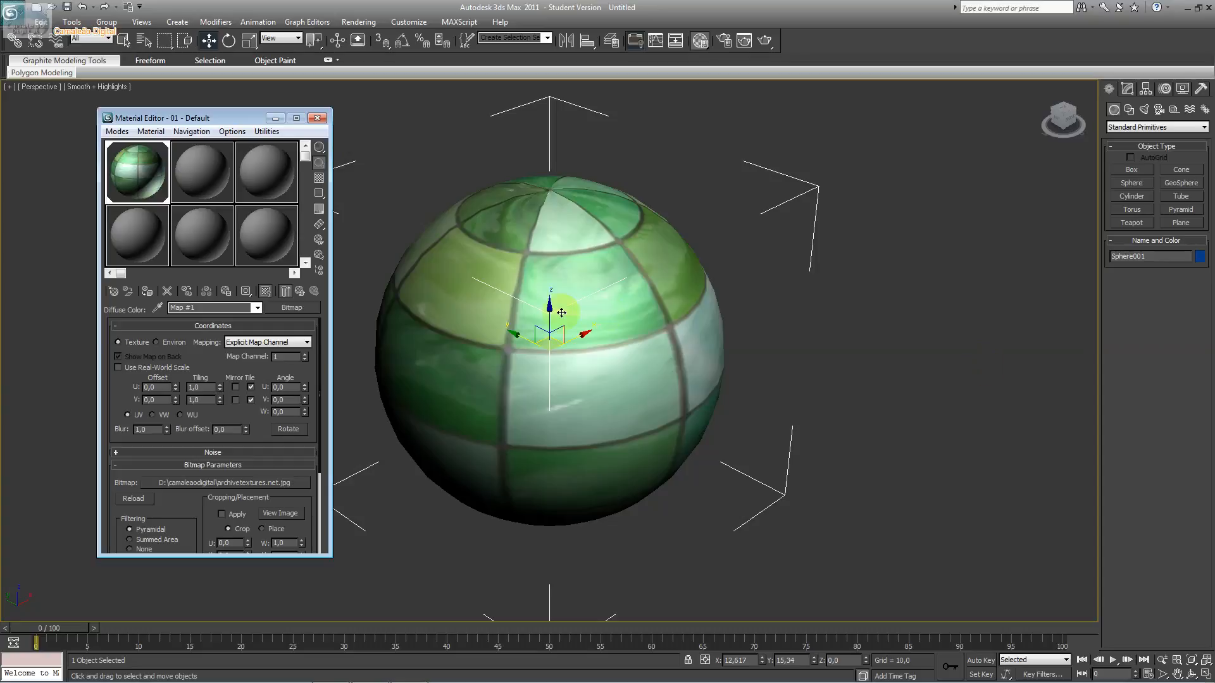
# Step: Return from Map #1 to the 01 - Default material's parameters, view its diffuse color and cancel the color selection
pyautogui.click(255, 308)
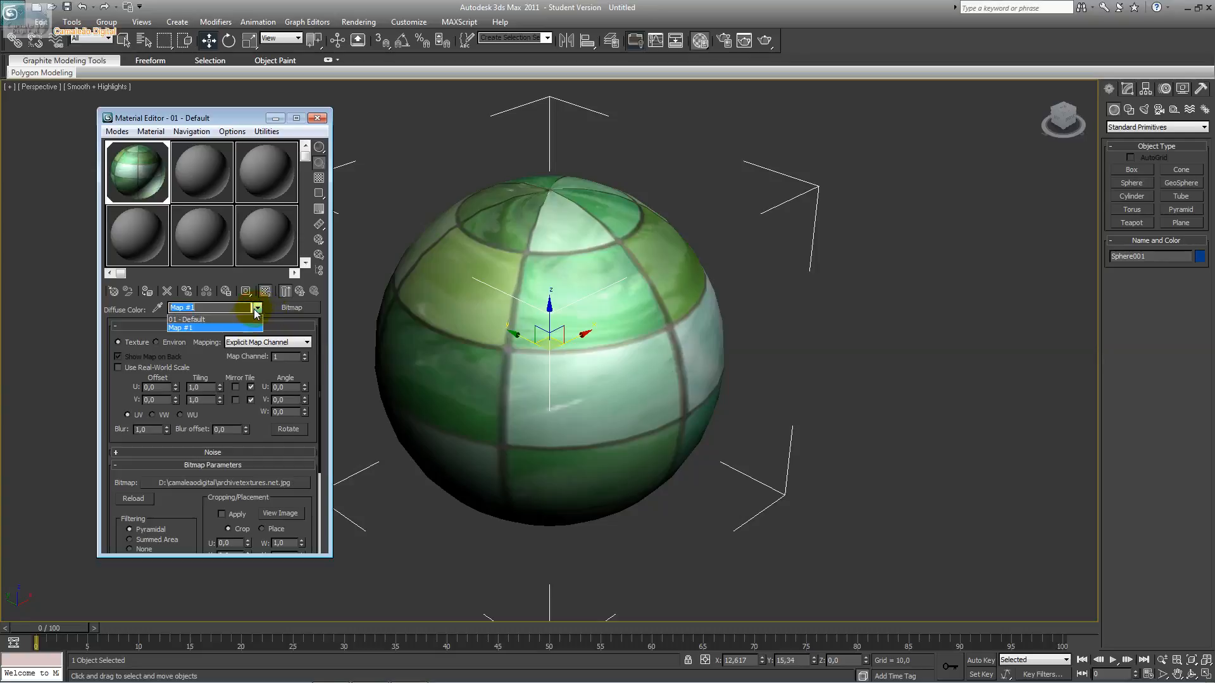
pyautogui.click(247, 320)
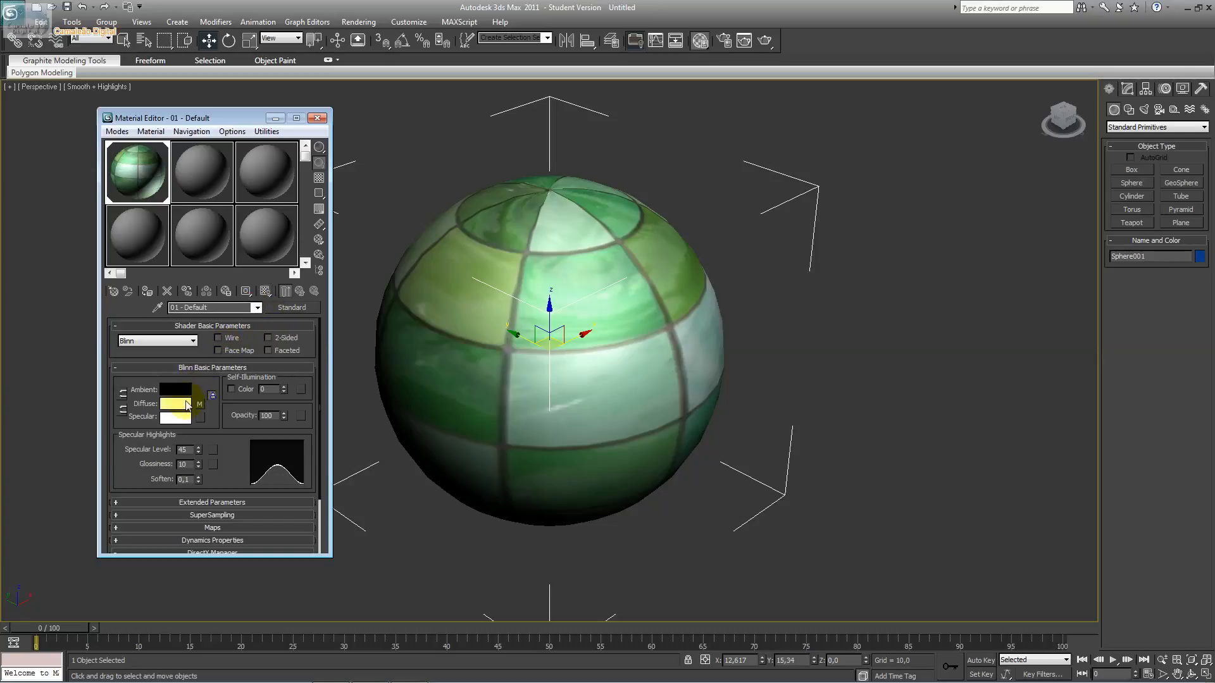
pyautogui.click(181, 405)
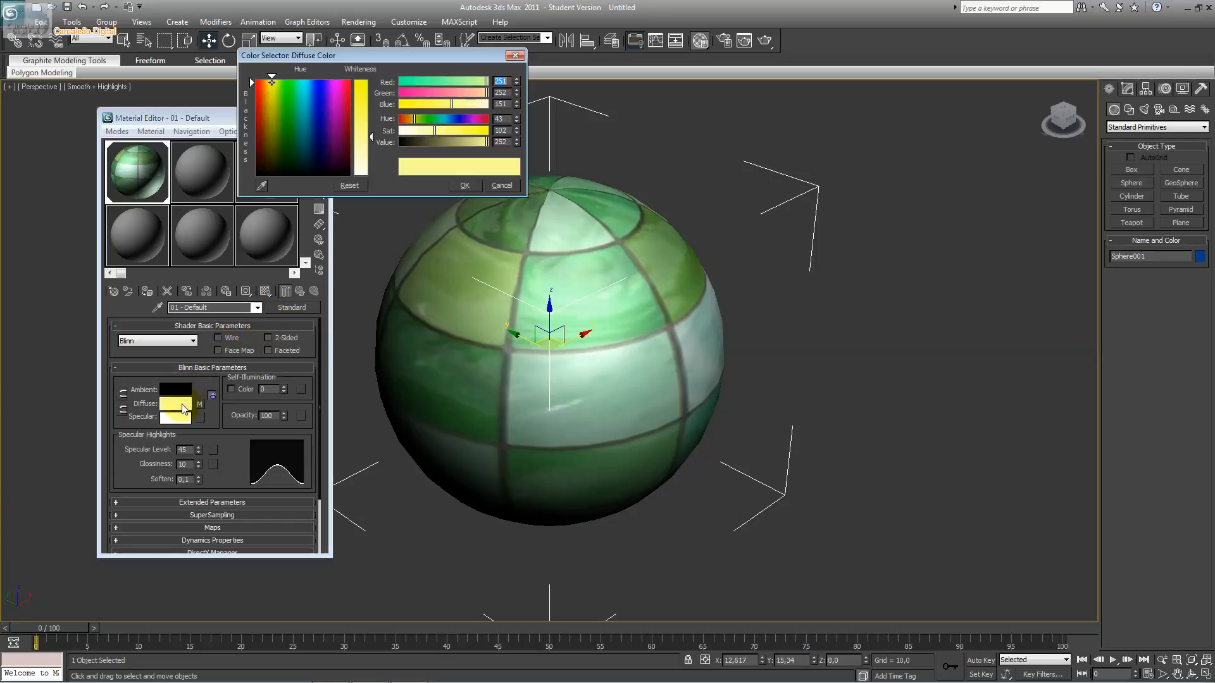
pyautogui.click(495, 187)
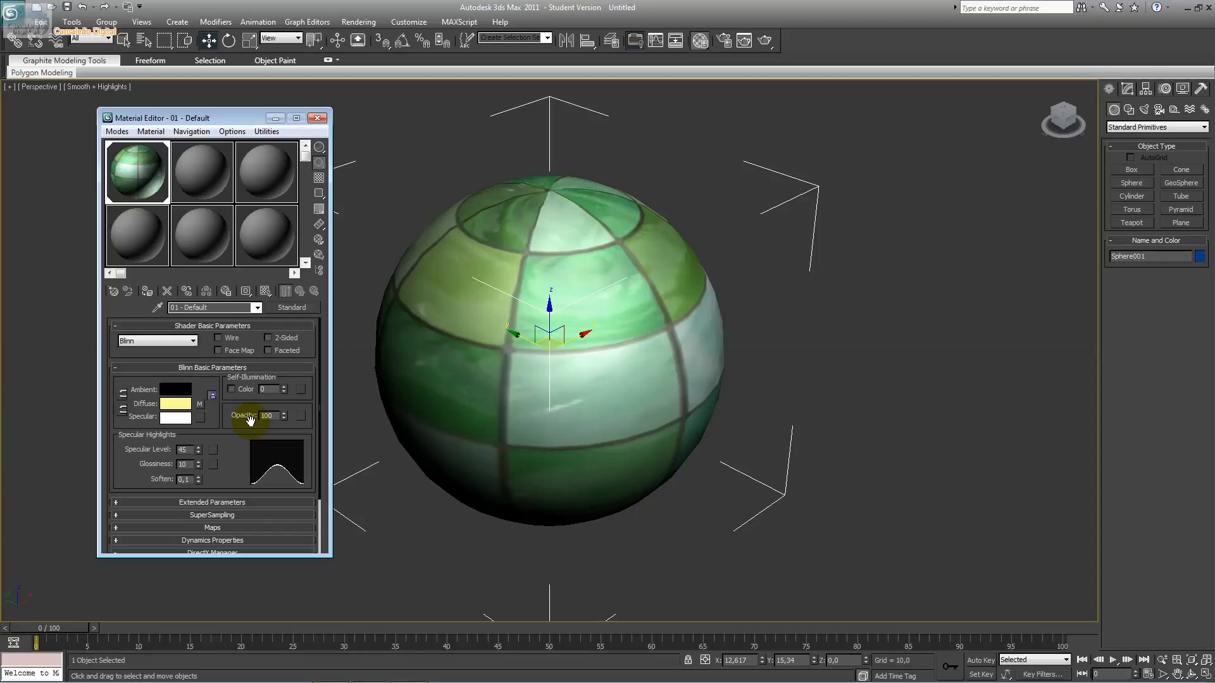
# Step: Launch the Gamestudio A8 WED Level Editor and open the exercicio02 level
pyautogui.click(17, 671)
pyautogui.click(45, 617)
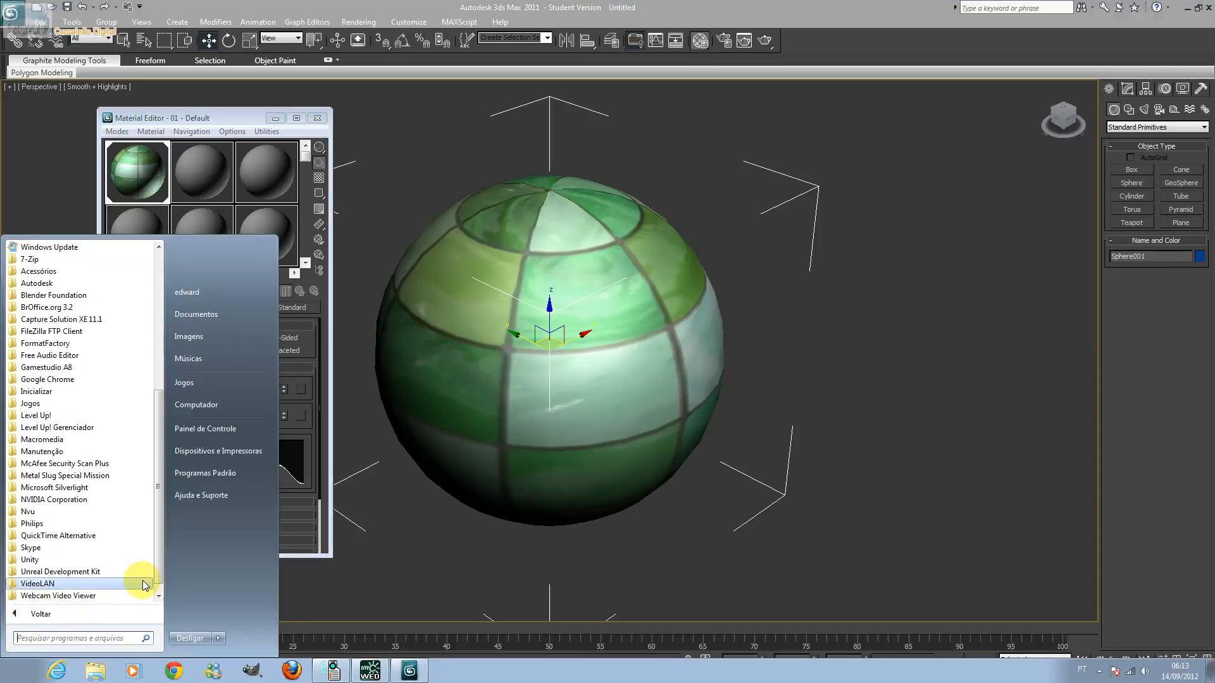
pyautogui.click(98, 369)
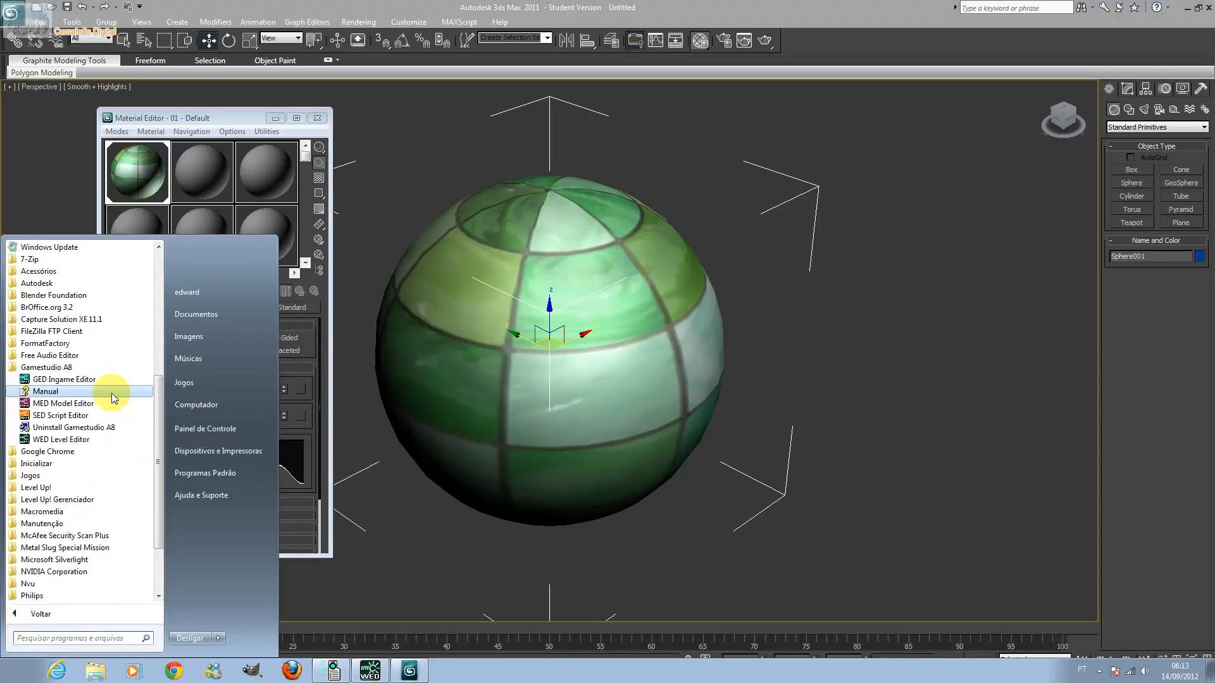
pyautogui.click(95, 439)
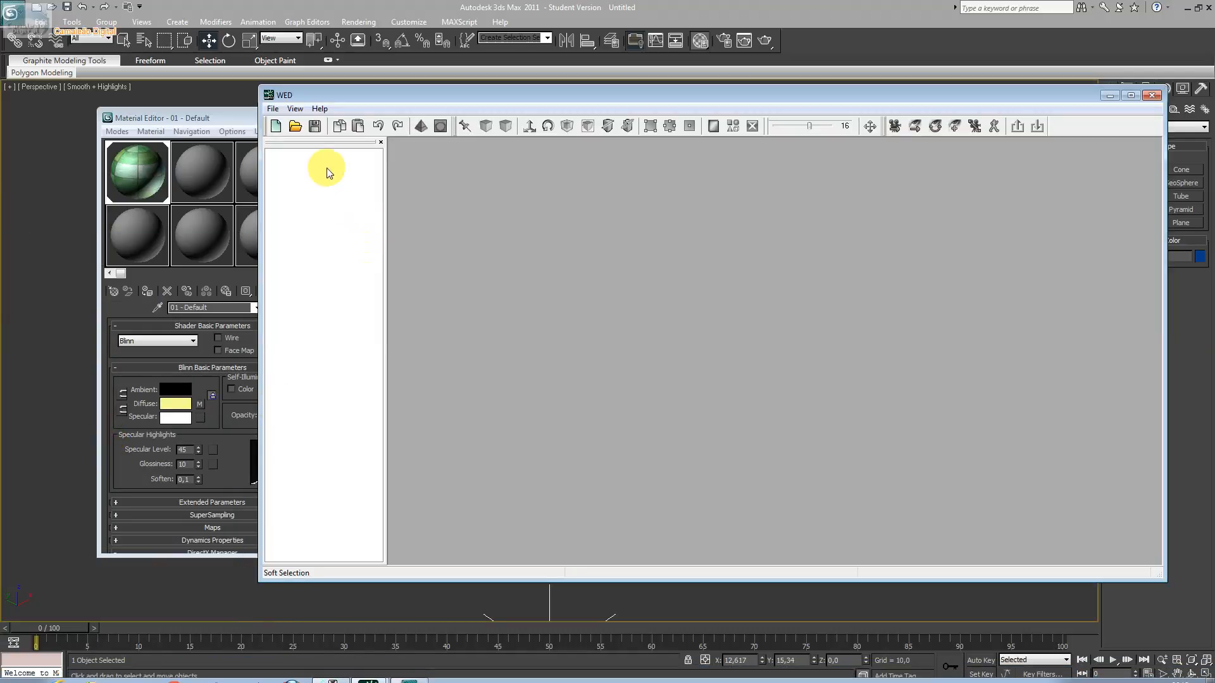
pyautogui.click(295, 126)
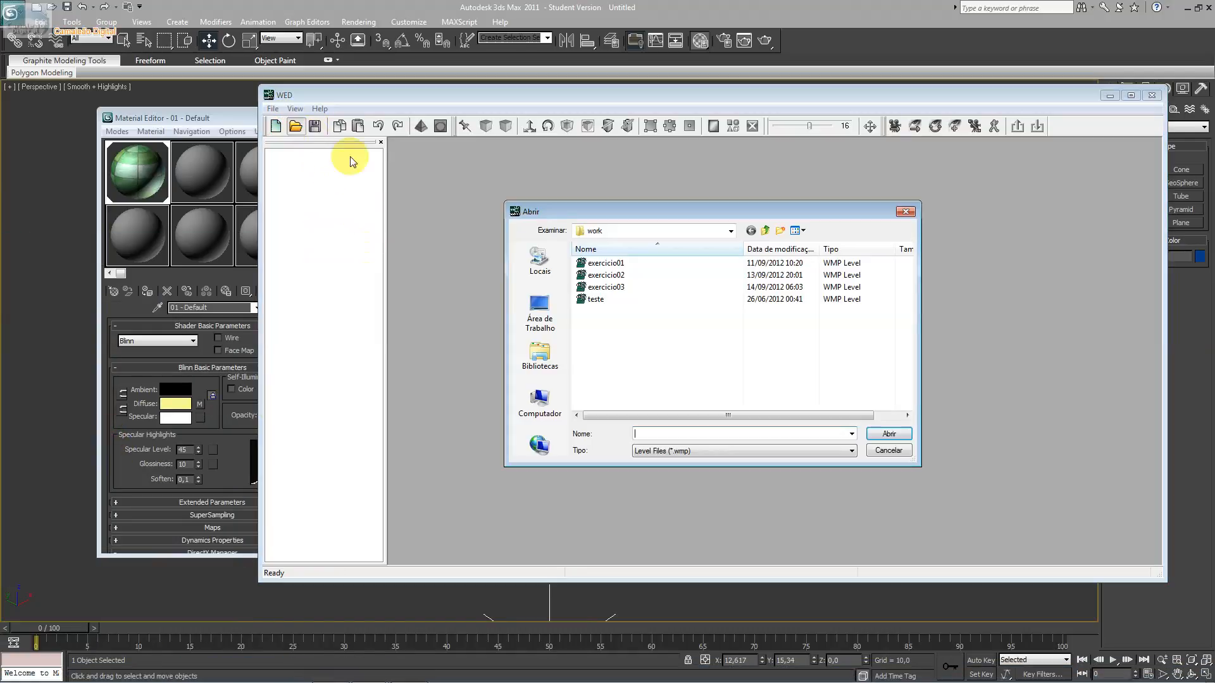
pyautogui.doubleClick(607, 274)
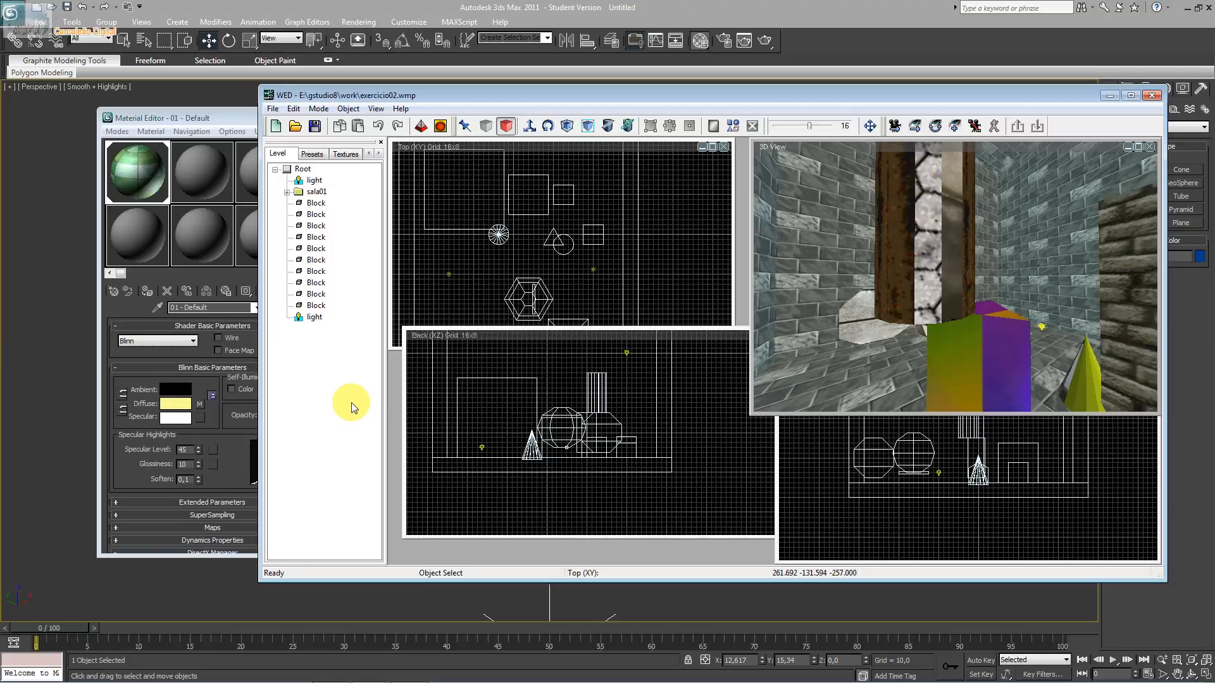
# Step: Examine the level's texture palettes, previewing glow1, water2 and checker1 from standard.wad, and minimize WED to return to 3ds Max
pyautogui.click(345, 154)
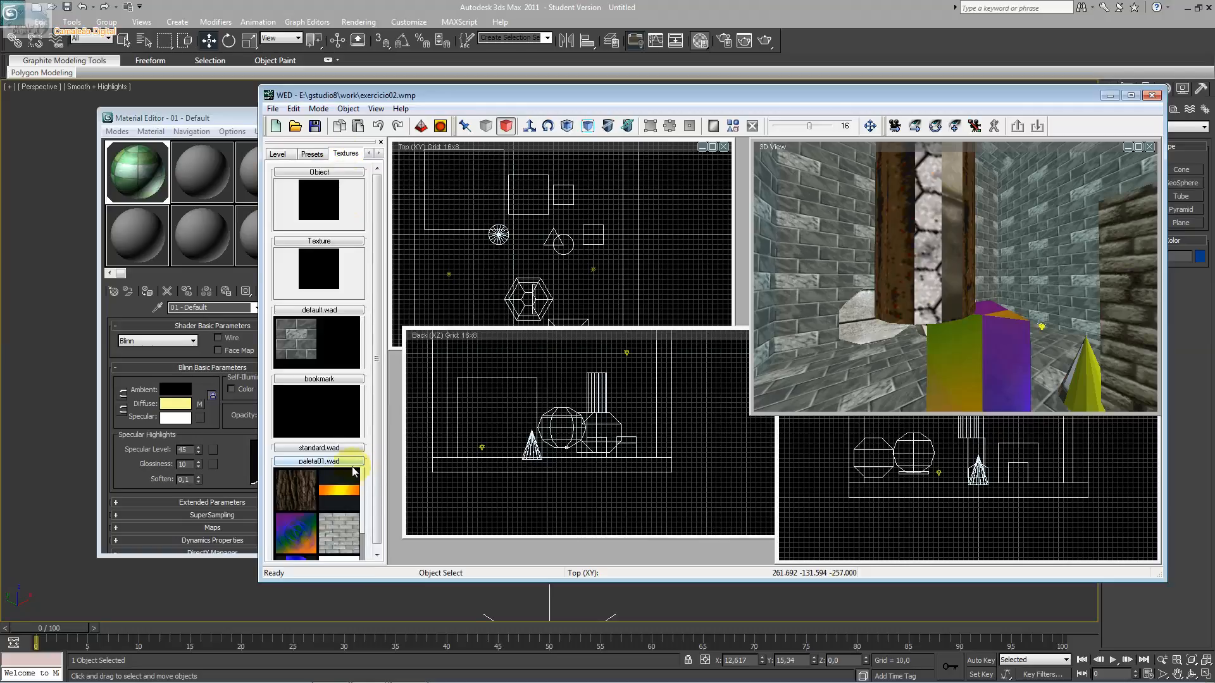
pyautogui.click(330, 462)
pyautogui.click(330, 450)
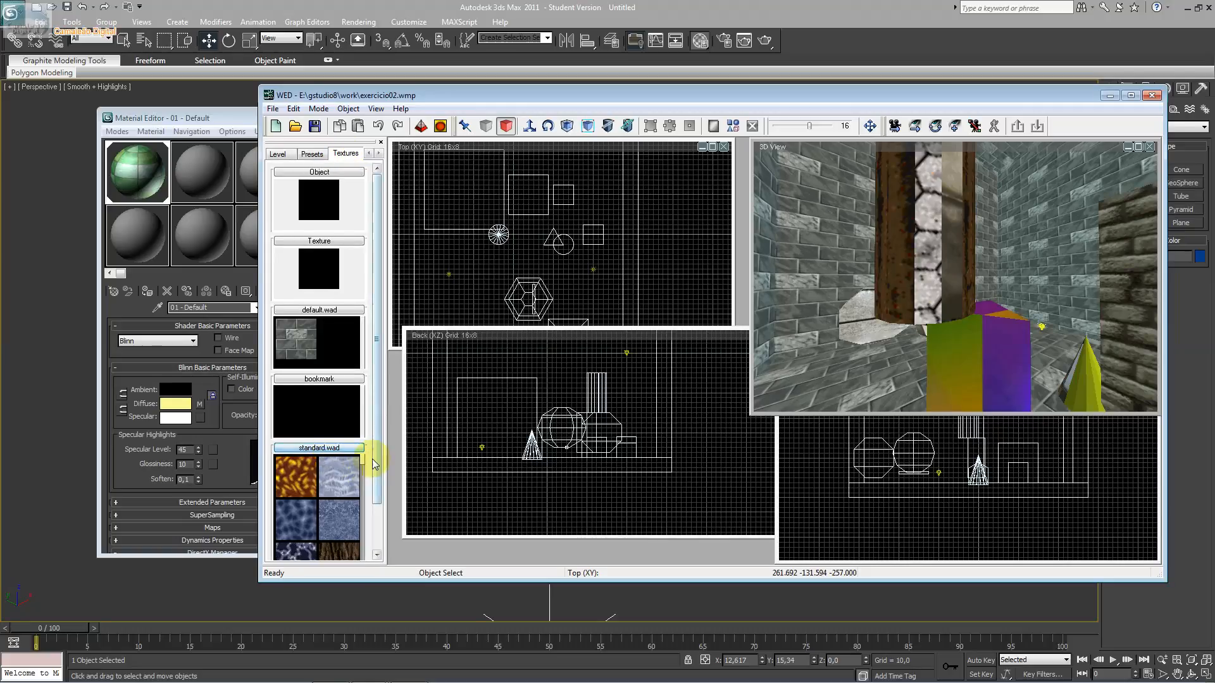
pyautogui.click(315, 479)
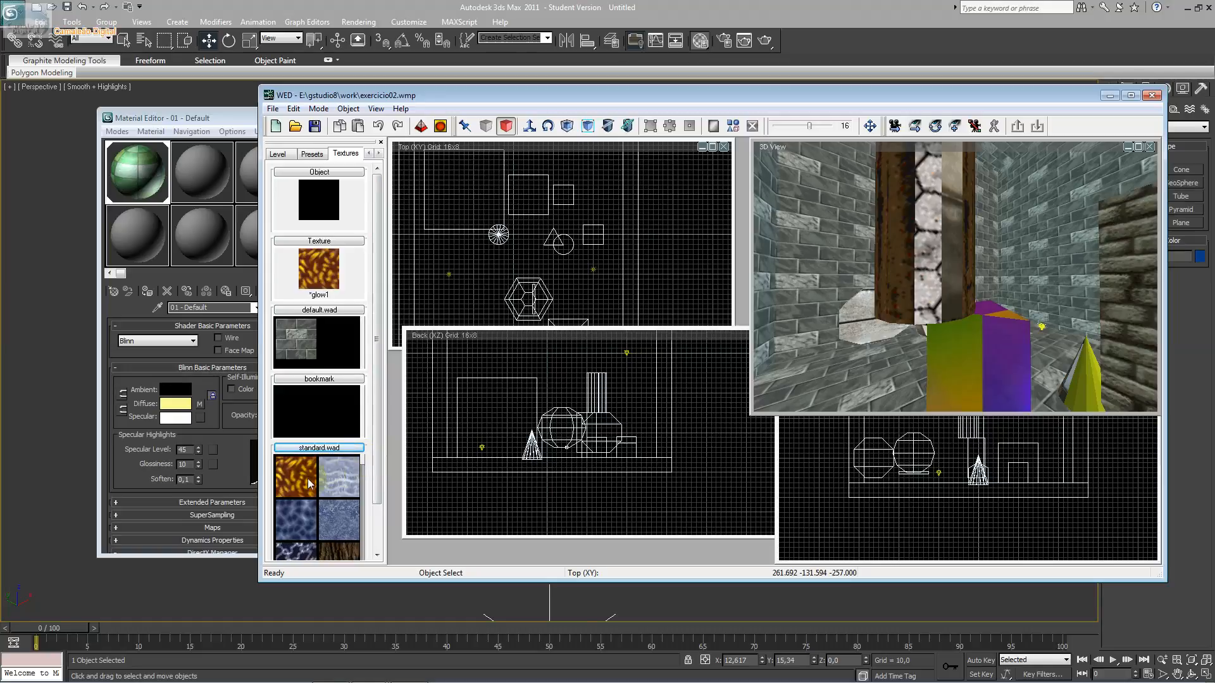
pyautogui.click(339, 478)
pyautogui.click(295, 551)
pyautogui.click(294, 520)
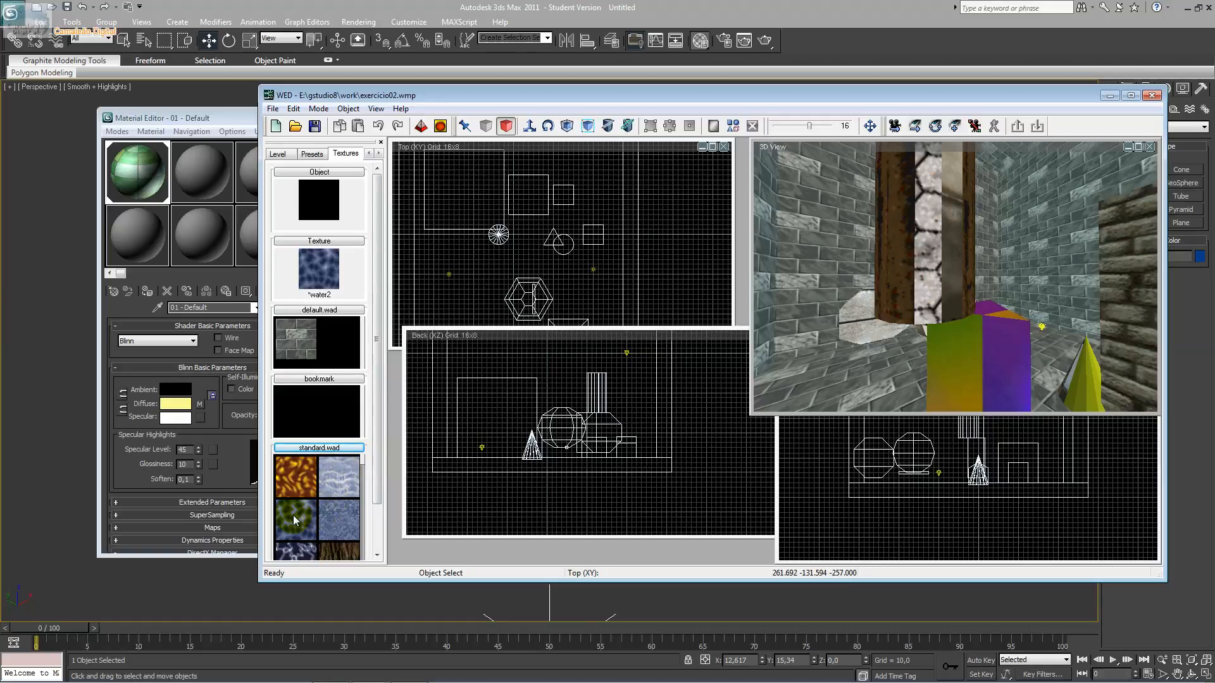
pyautogui.click(369, 469)
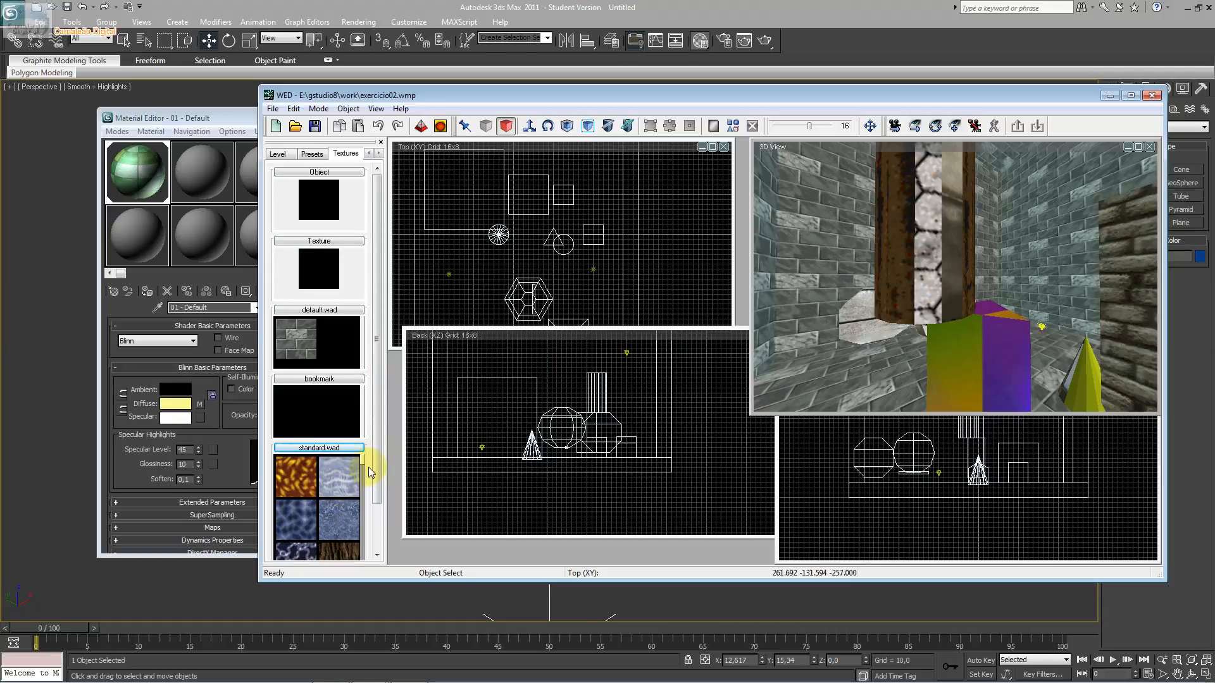
pyautogui.moveTo(364, 461); pyautogui.dragTo(361, 486)
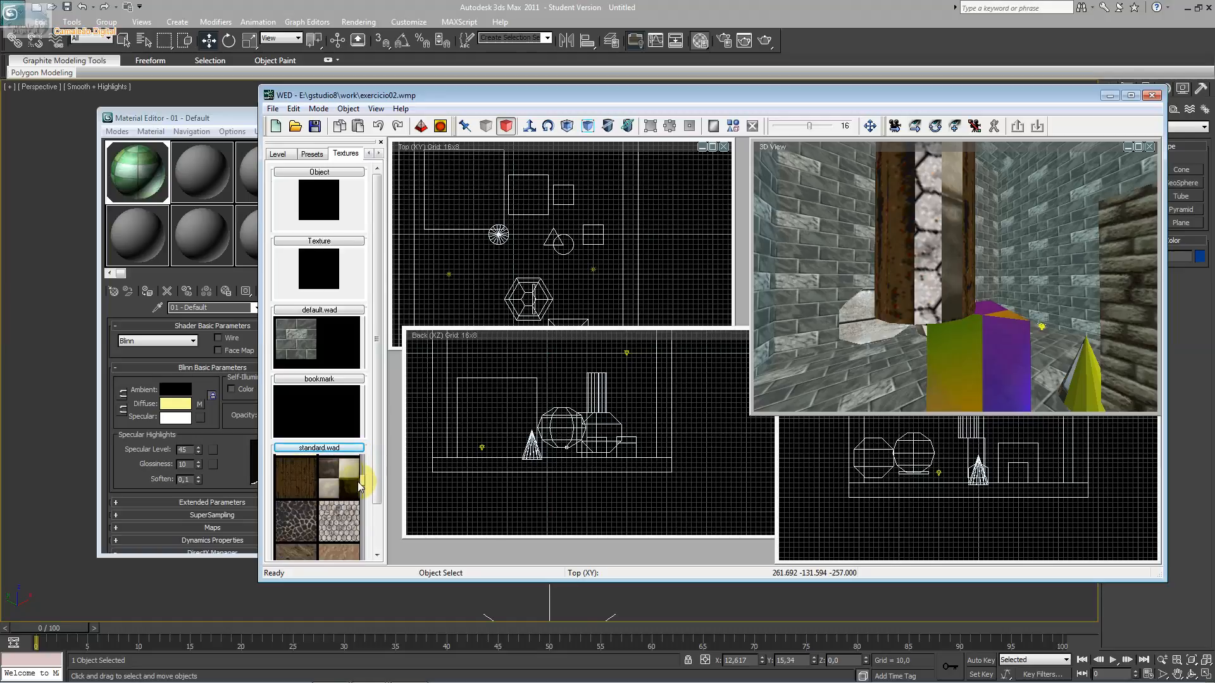
pyautogui.click(360, 485)
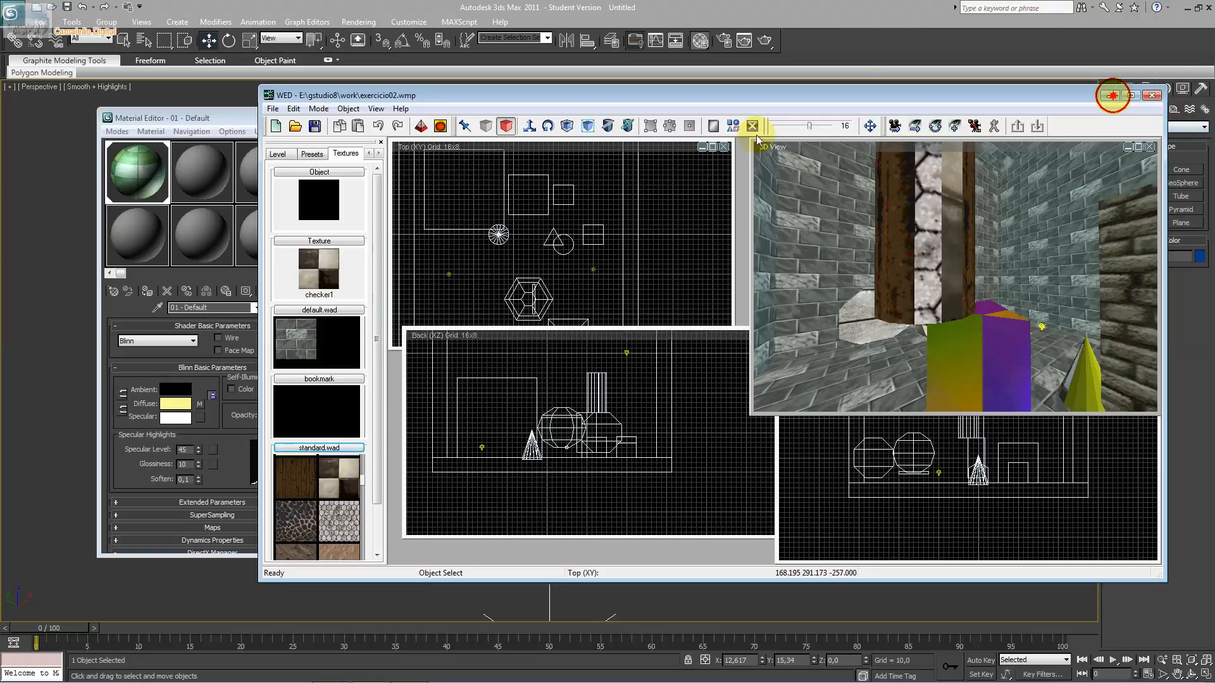
pyautogui.click(1110, 95)
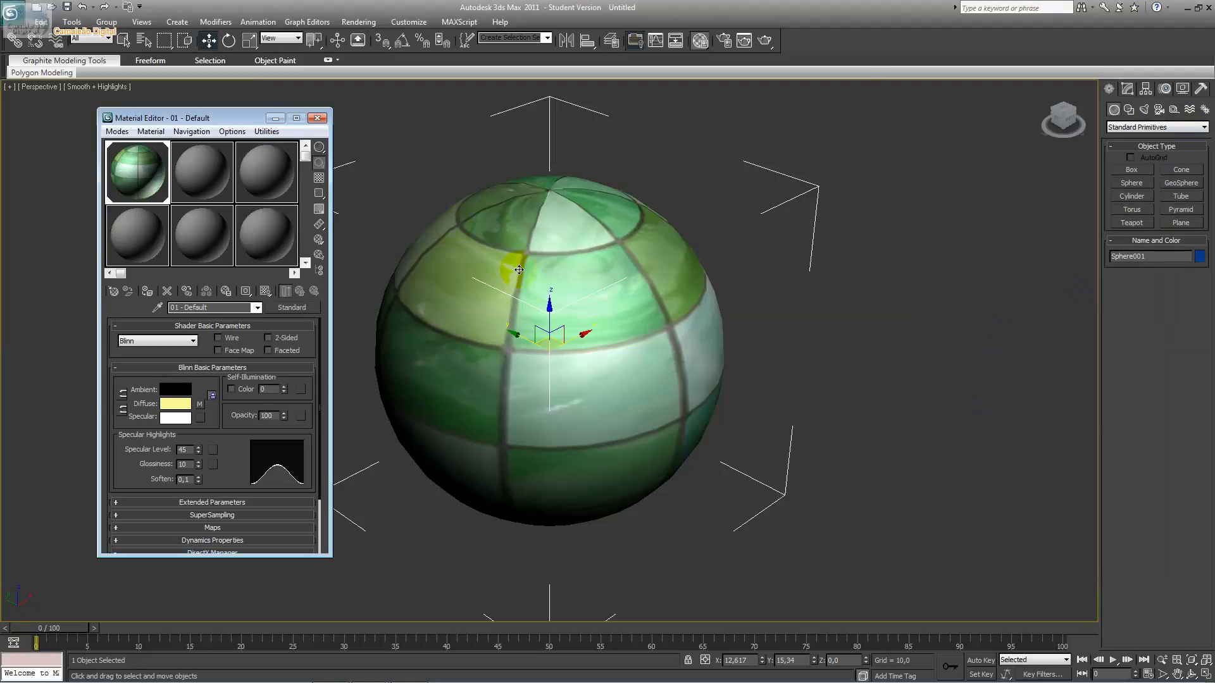
# Step: Move the Material Editor clear of the sphere, collapse the Blinn Basic Parameters and expand the material's Maps rollout
pyautogui.moveTo(231, 123); pyautogui.dragTo(930, 129)
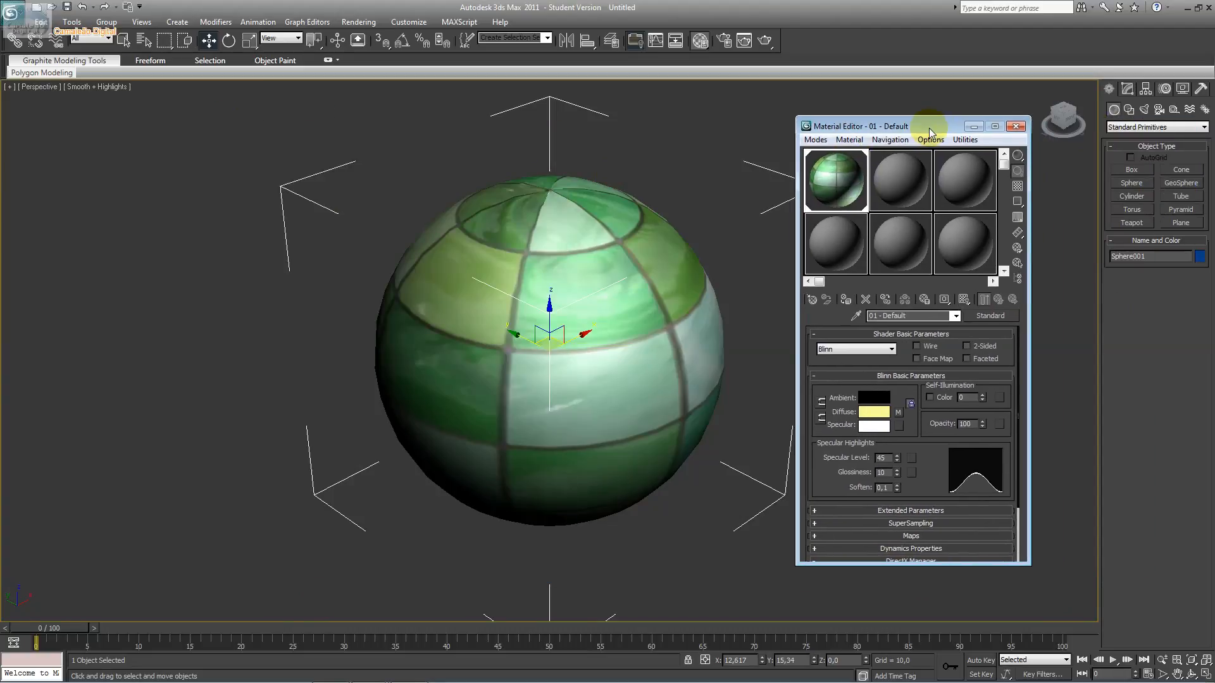
pyautogui.click(917, 376)
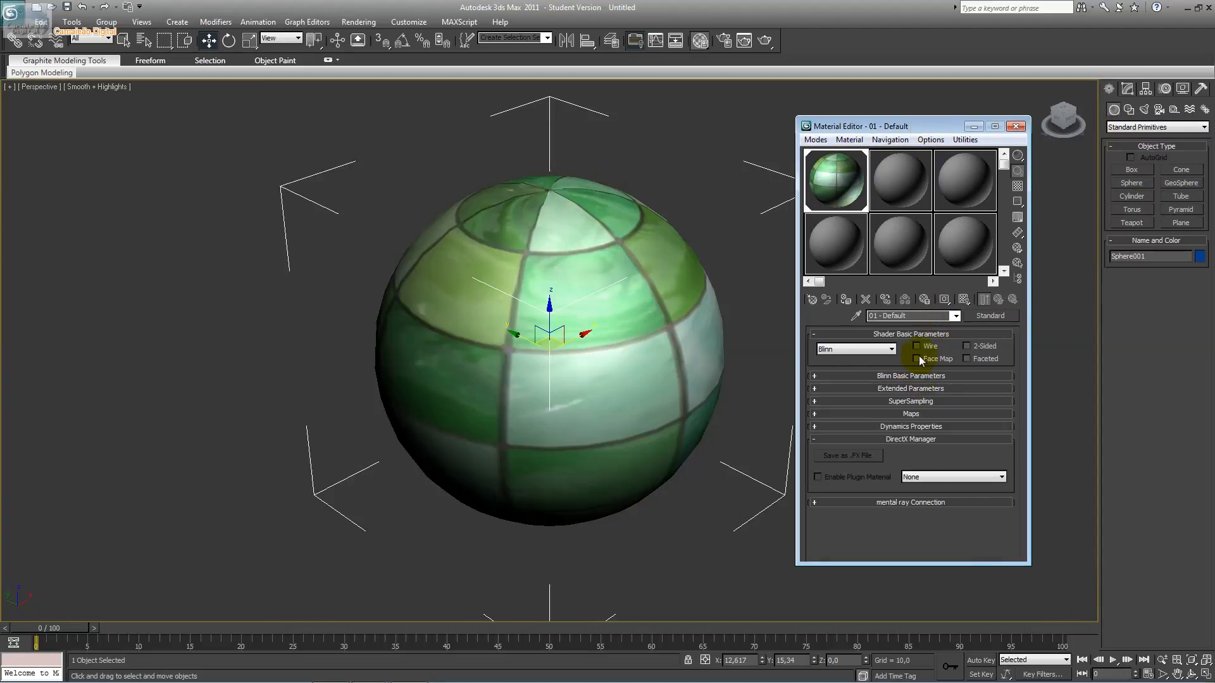
pyautogui.click(907, 376)
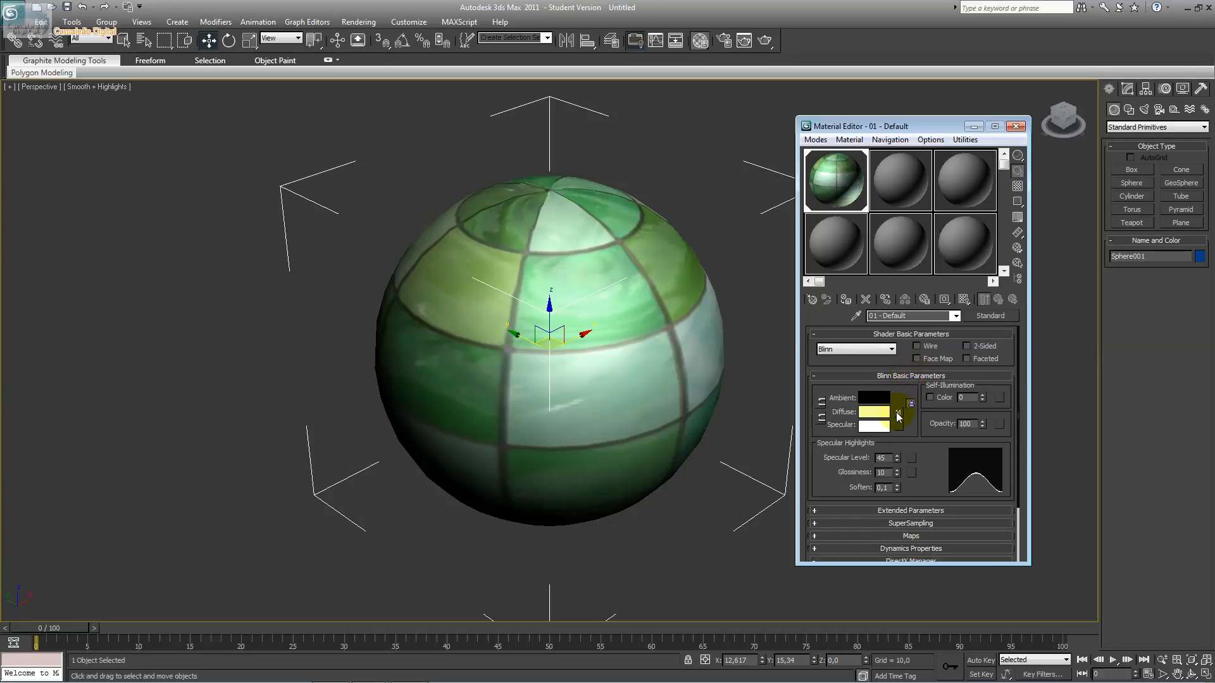
pyautogui.click(887, 377)
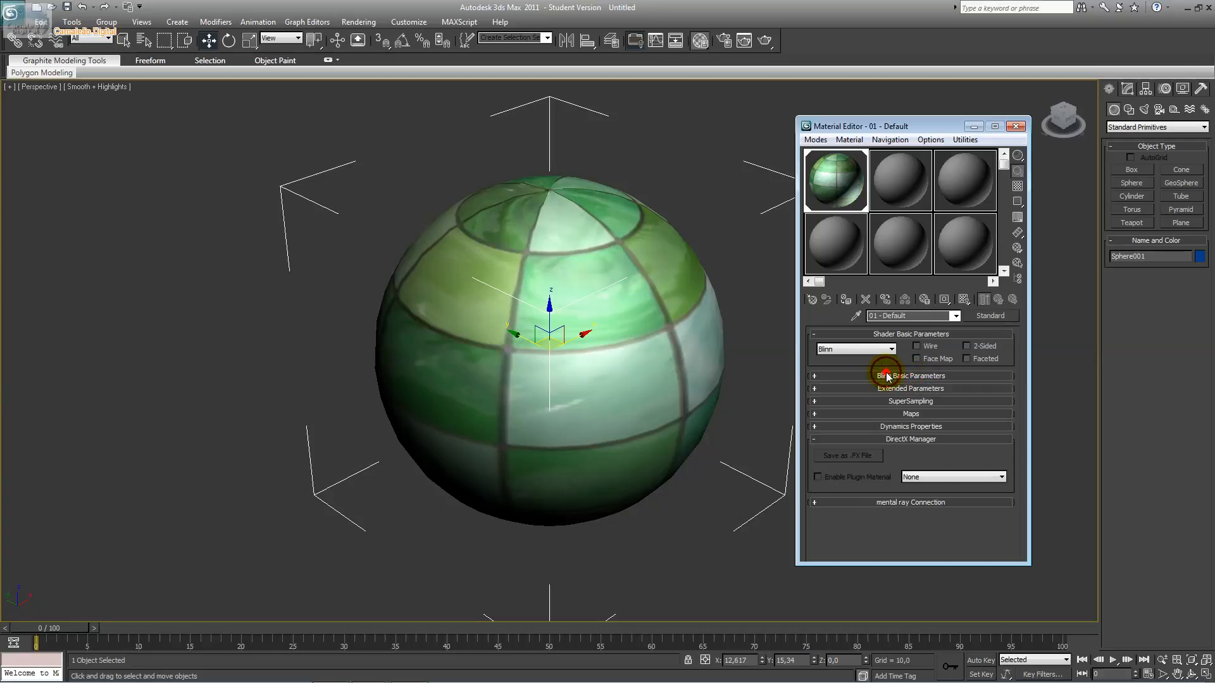
pyautogui.click(891, 414)
# Step: Examine the map channels, including Ambient Color, Diffuse Color and Specular Level, and return to the Blinn Basic Parameters
pyautogui.click(857, 386)
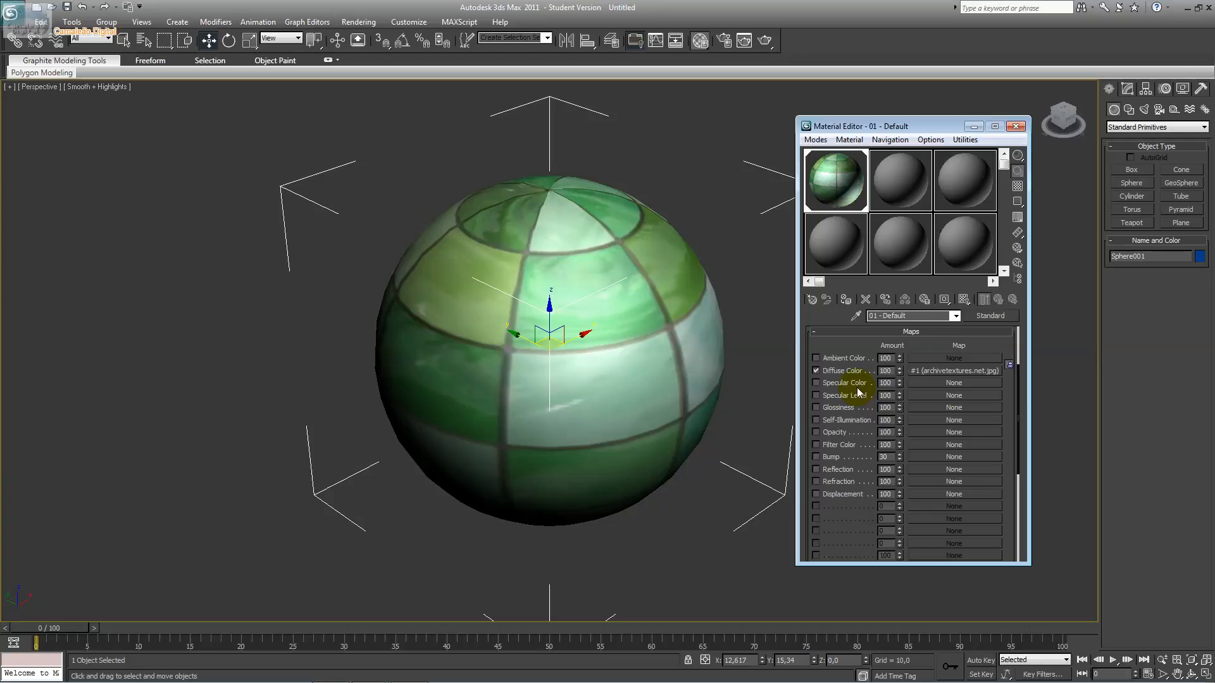
pyautogui.click(856, 385)
pyautogui.click(836, 358)
pyautogui.click(841, 372)
pyautogui.click(849, 400)
pyautogui.moveTo(1020, 381); pyautogui.dragTo(1015, 336)
pyautogui.click(946, 375)
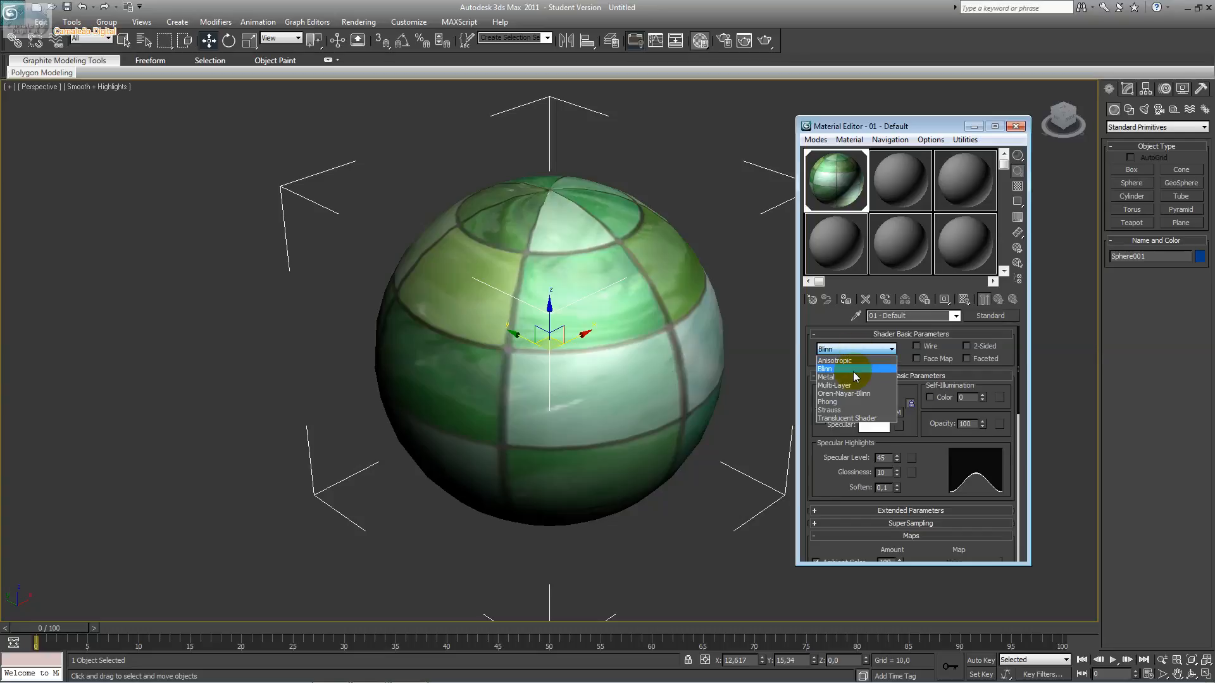
# Step: Try the Metal shader on the 01 - Default material and set the shader type to Anisotropic
pyautogui.click(854, 377)
pyautogui.click(859, 349)
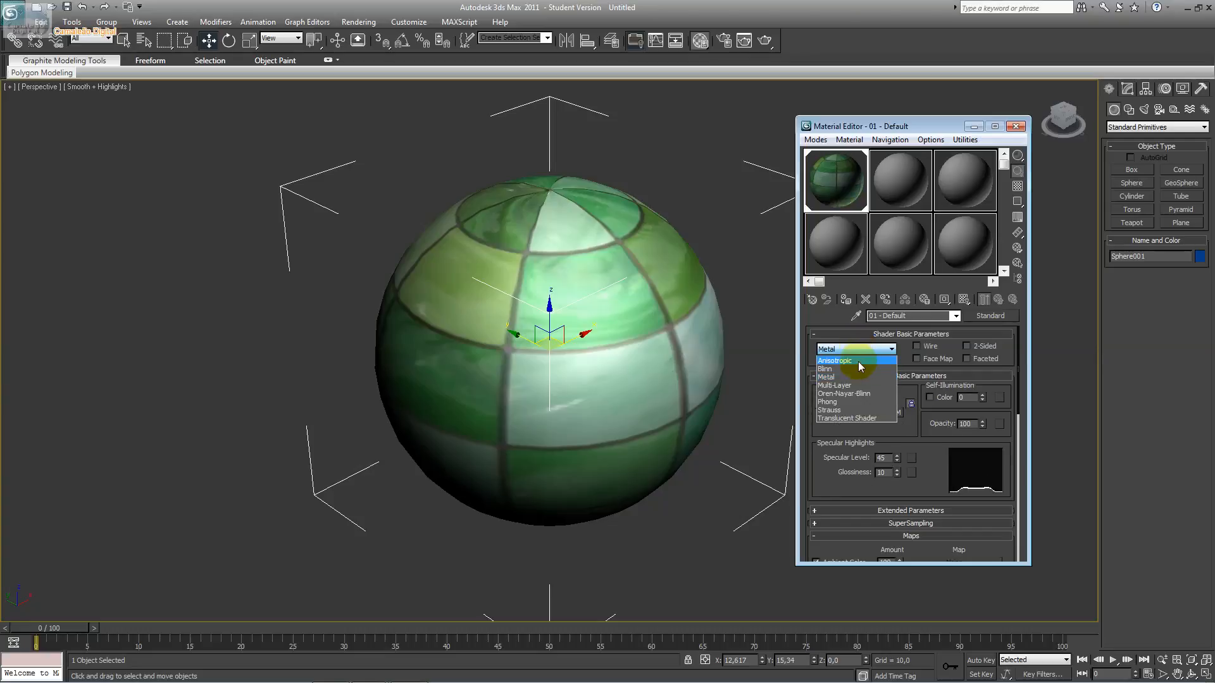
pyautogui.click(860, 357)
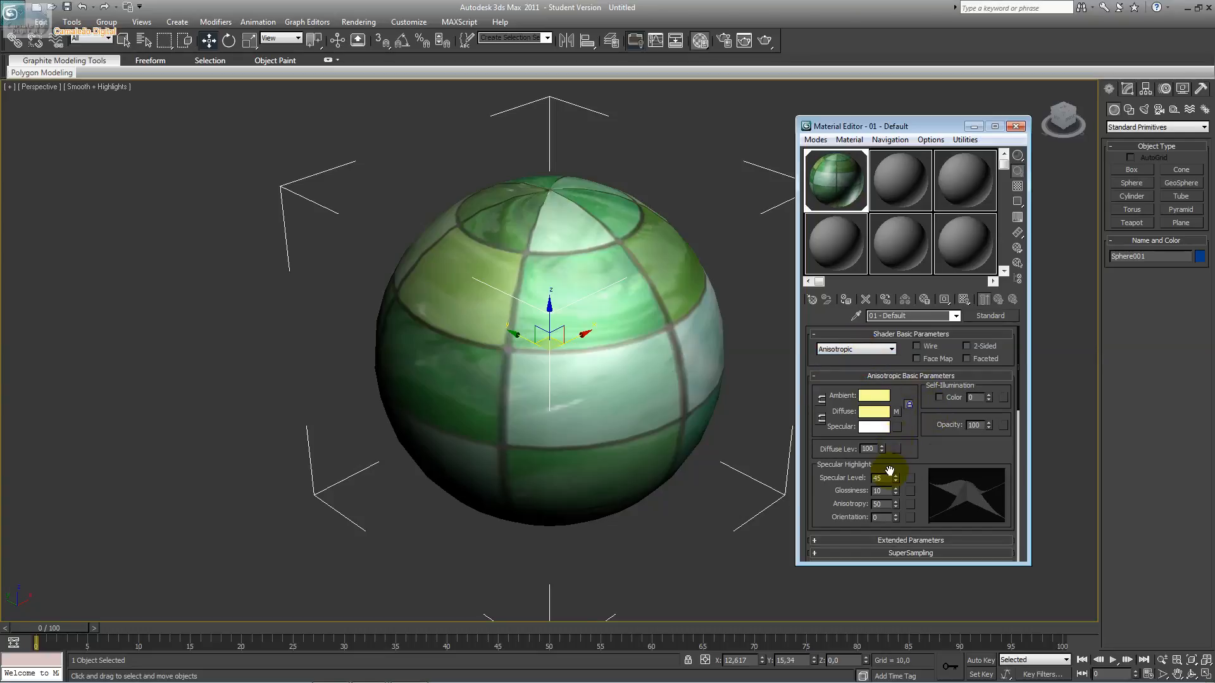
# Step: Set the specular highlight's Glossiness to 44, inspect the material in an enlarged sample preview and close the preview
pyautogui.moveTo(896, 494); pyautogui.dragTo(891, 461)
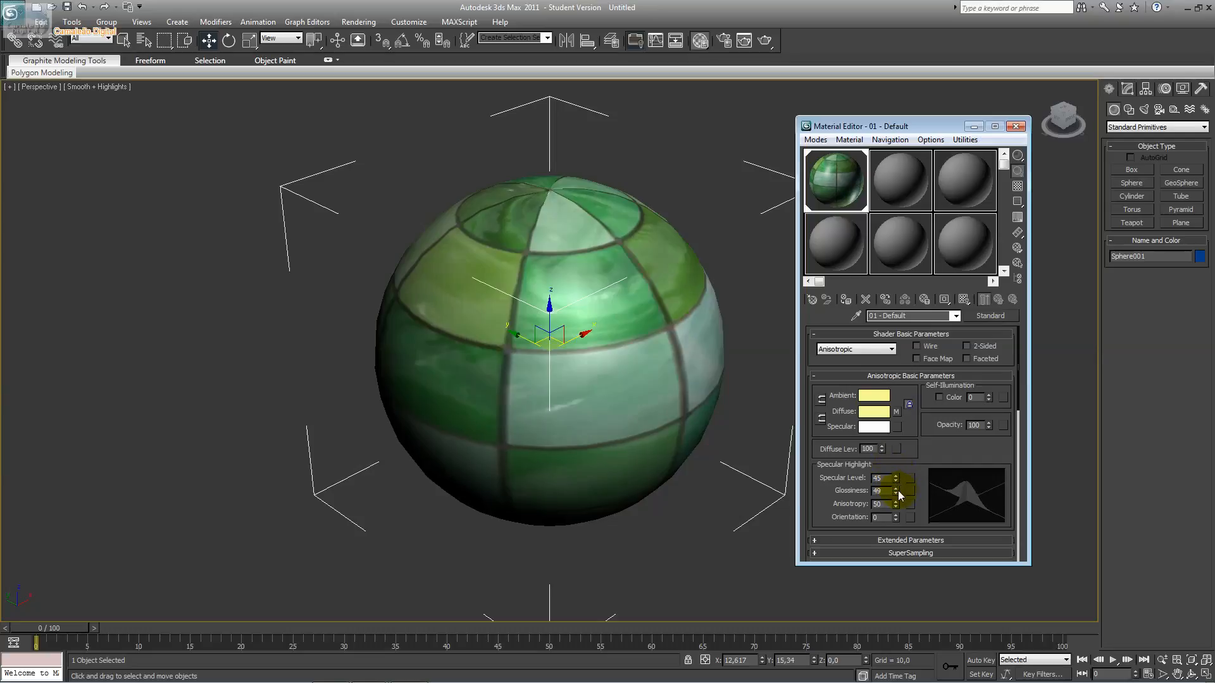
pyautogui.moveTo(898, 491); pyautogui.dragTo(893, 495)
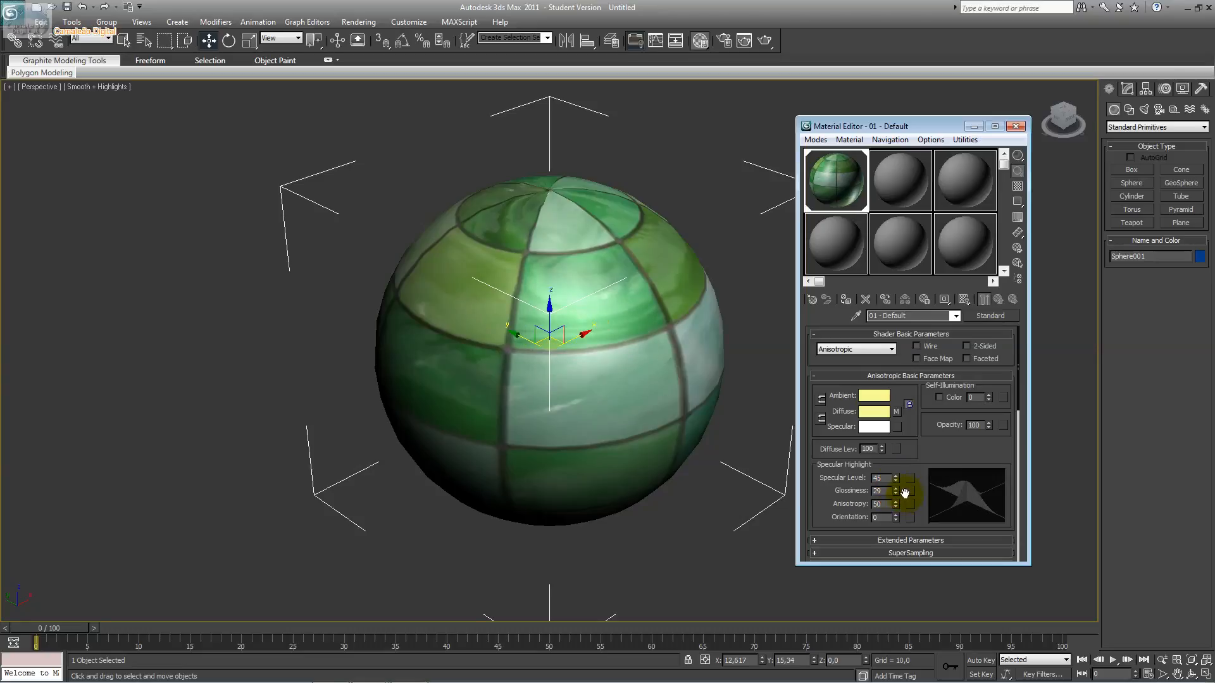
pyautogui.moveTo(898, 489); pyautogui.dragTo(896, 479)
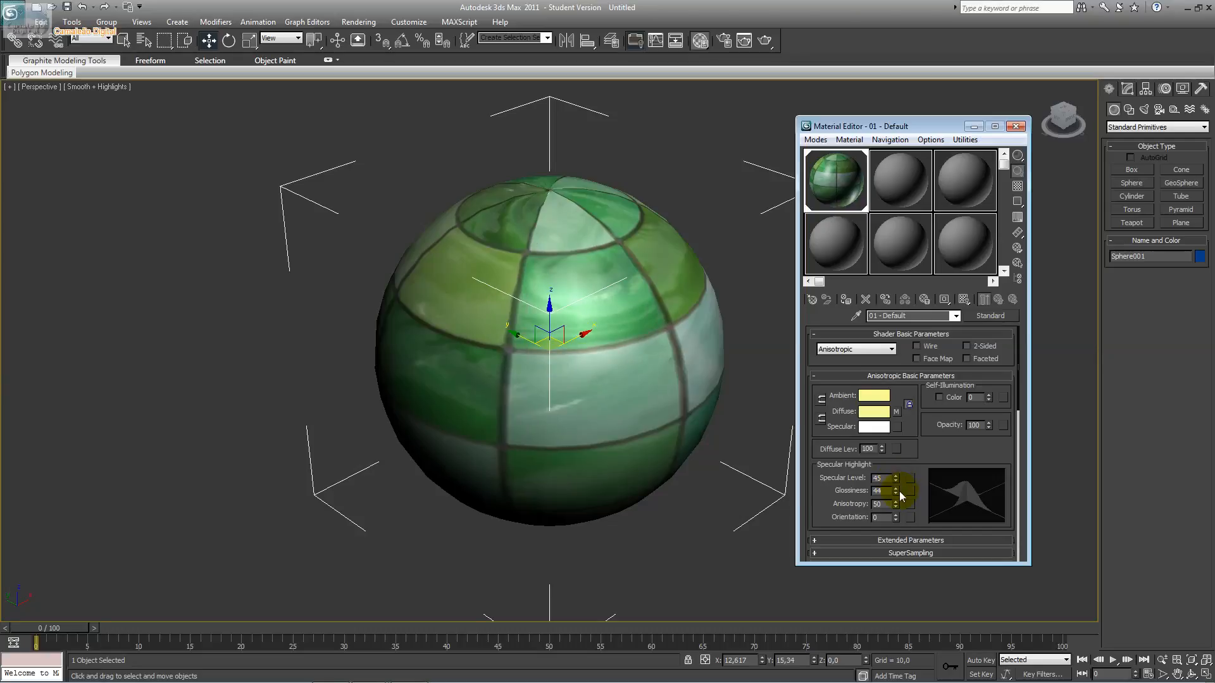
pyautogui.doubleClick(814, 184)
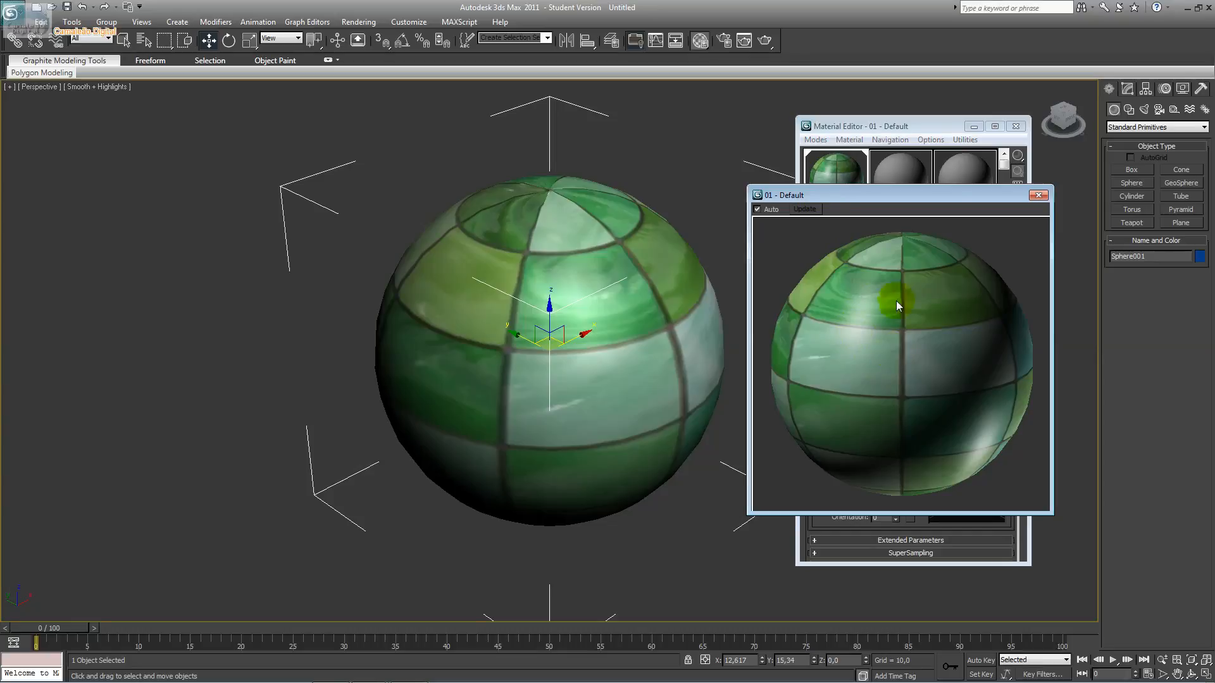
pyautogui.moveTo(893, 195); pyautogui.dragTo(272, 107)
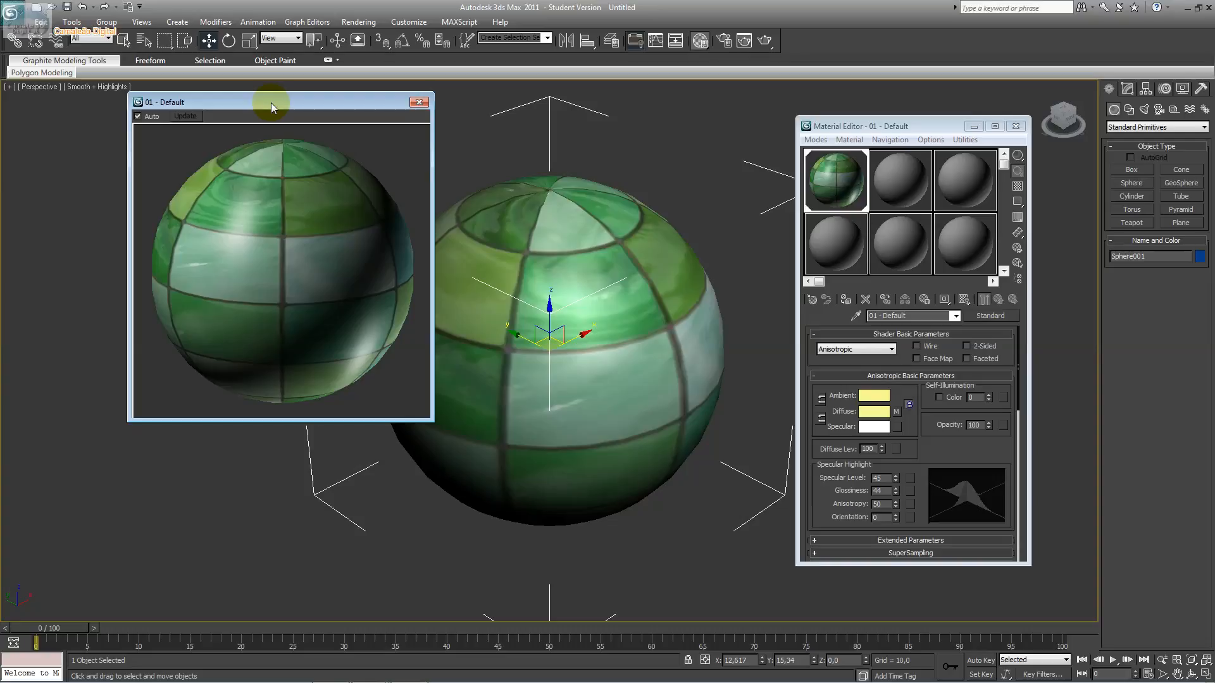
pyautogui.click(420, 102)
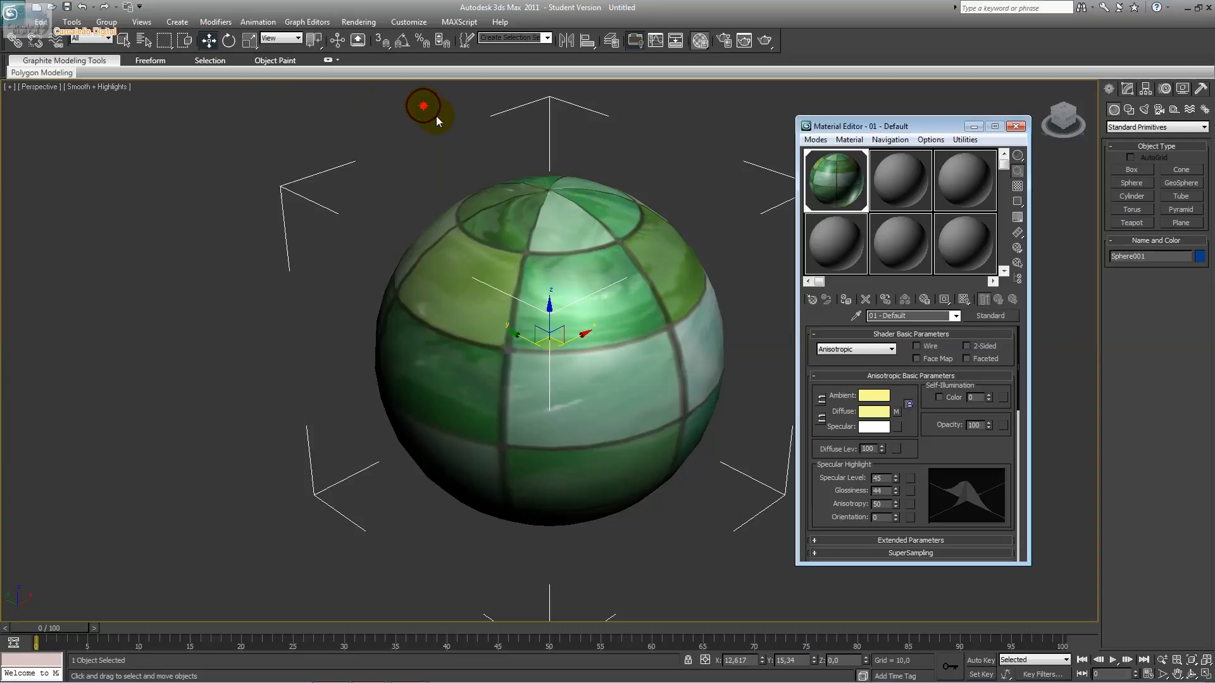
# Step: Set the highlight's Anisotropy to 64 and open an enlarged sample preview, resizing its window for a bigger view
pyautogui.click(895, 500)
pyautogui.moveTo(898, 503)
pyautogui.mouseDown()
pyautogui.moveTo(894, 493)
pyautogui.moveTo(898, 535)
pyautogui.moveTo(897, 520)
pyautogui.mouseUp()
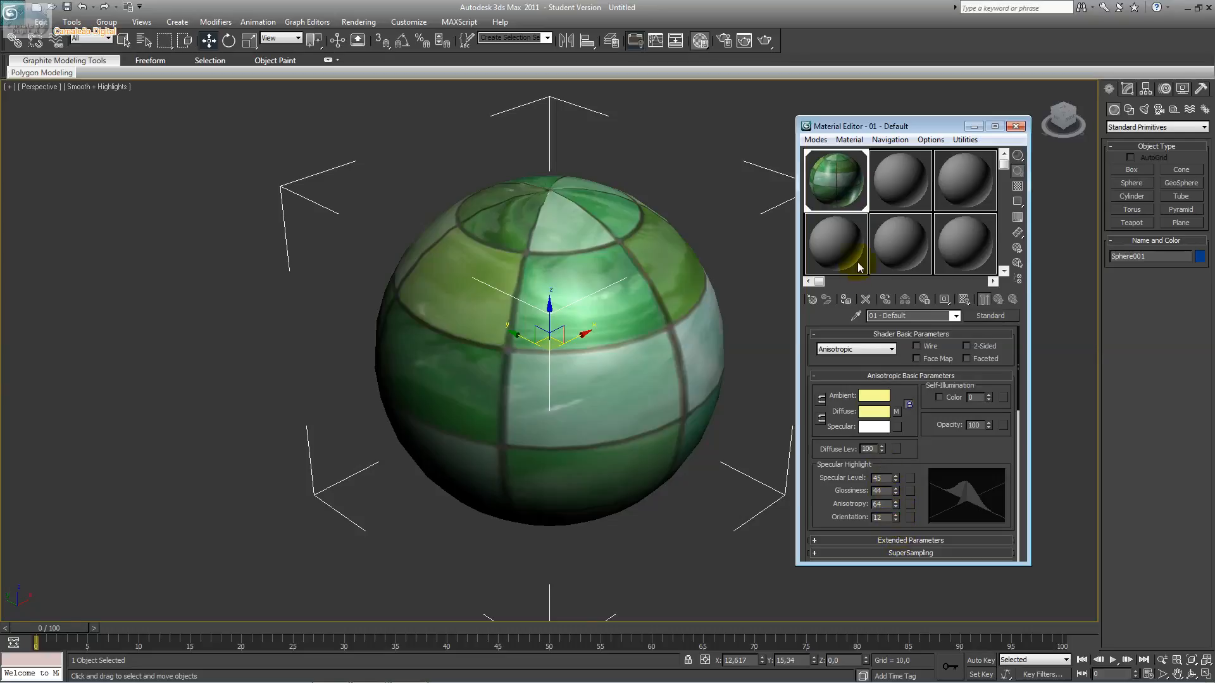
pyautogui.doubleClick(823, 190)
pyautogui.moveTo(426, 420); pyautogui.dragTo(563, 552)
# Step: Try highlight Orientation values of 88, 0 and 45, and set the Orientation to -45
pyautogui.moveTo(897, 518)
pyautogui.mouseDown()
pyautogui.moveTo(897, 480)
pyautogui.moveTo(893, 532)
pyautogui.mouseUp()
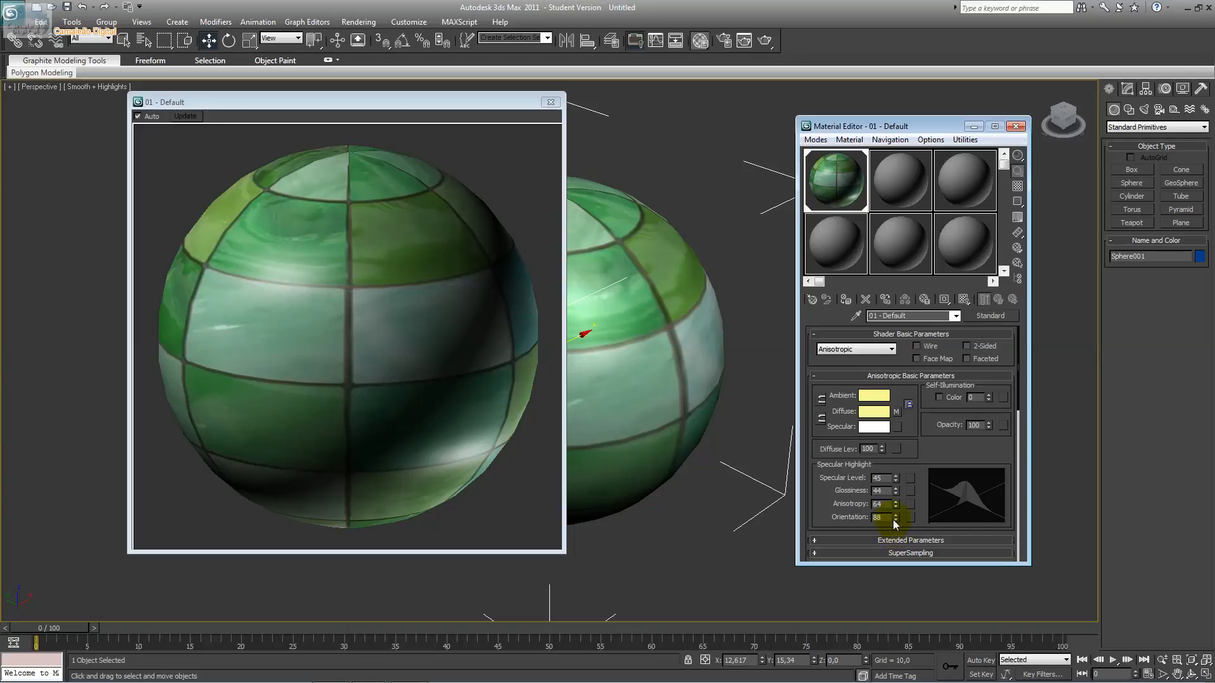
pyautogui.doubleClick(887, 517)
pyautogui.write('0')
pyautogui.click(879, 503)
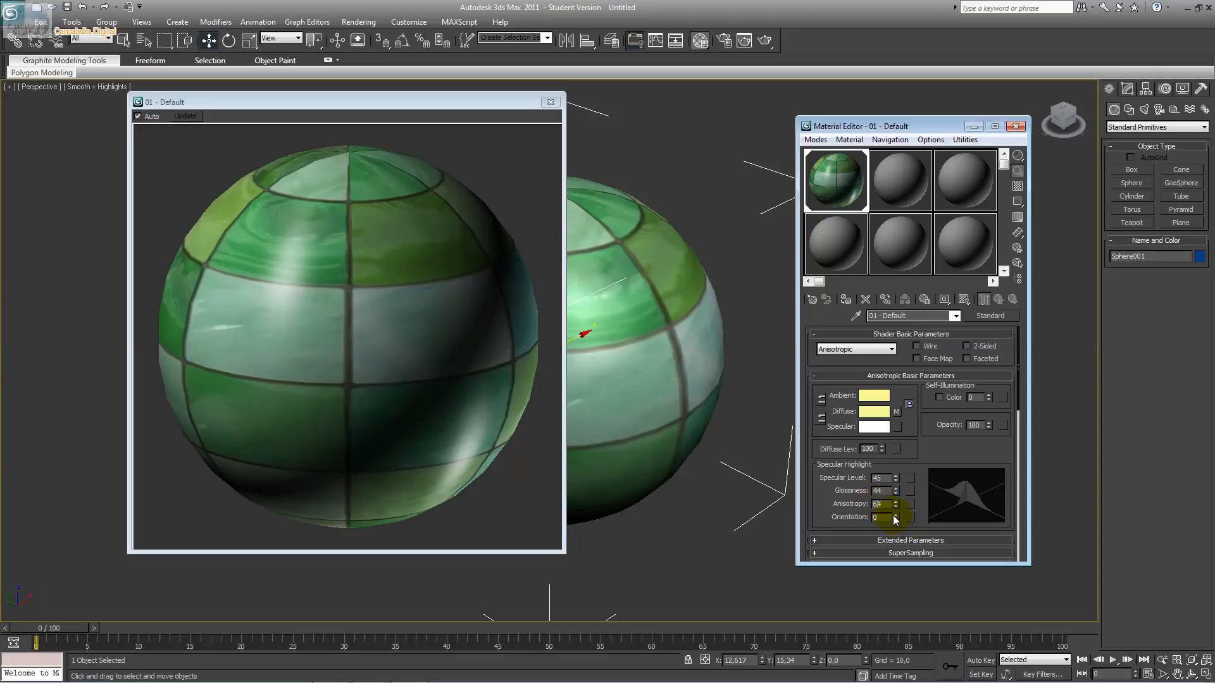
pyautogui.doubleClick(887, 517)
pyautogui.write('45')
pyautogui.press('Return')
pyautogui.write('-45')
pyautogui.press('Return')
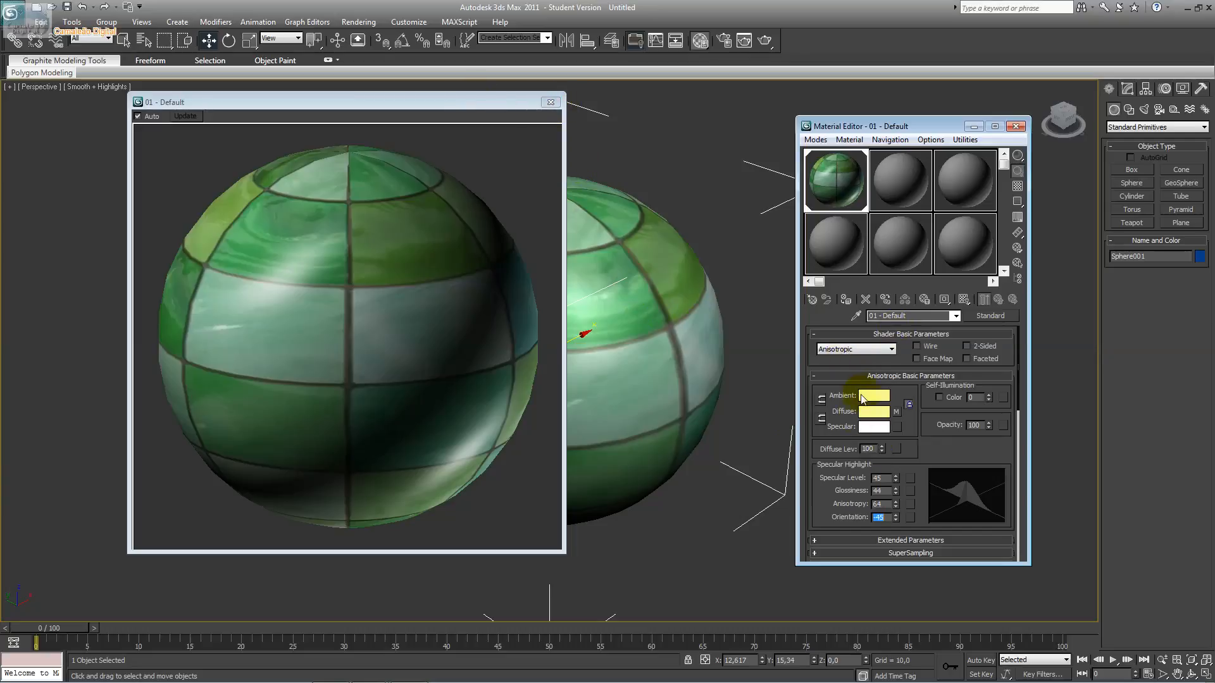
# Step: Collapse the shader and Anisotropic Basic Parameters and enable the Self-Illumination channel among the material's maps
pyautogui.click(840, 334)
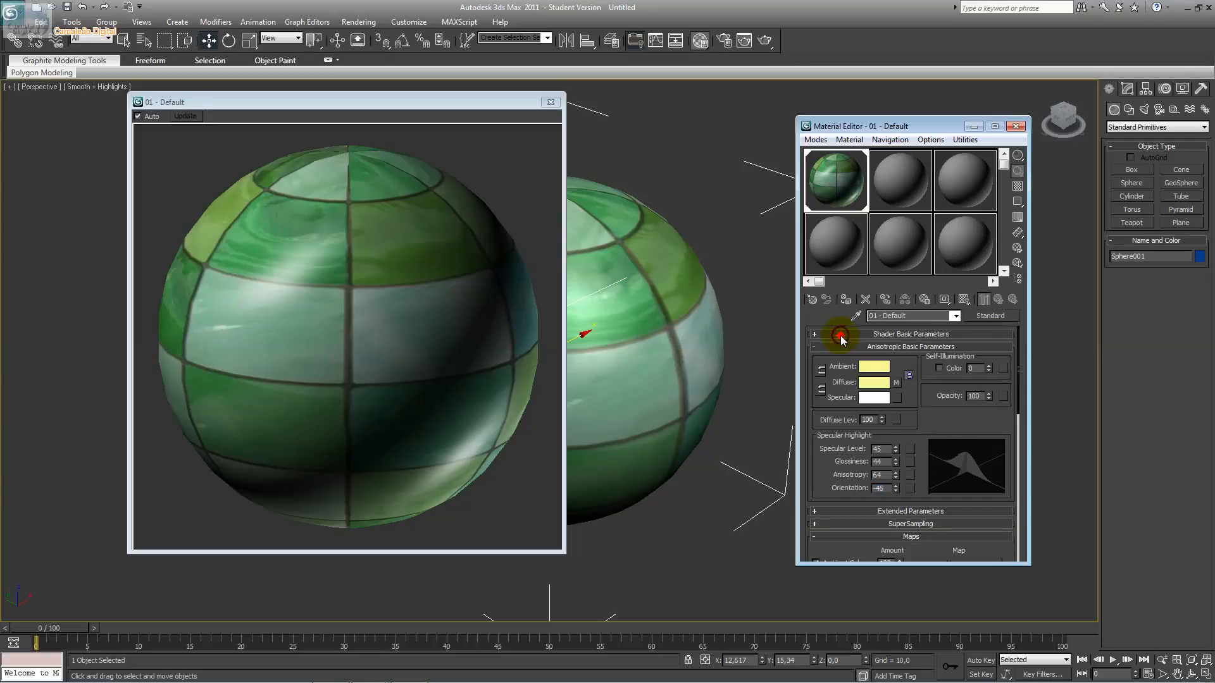
pyautogui.click(849, 347)
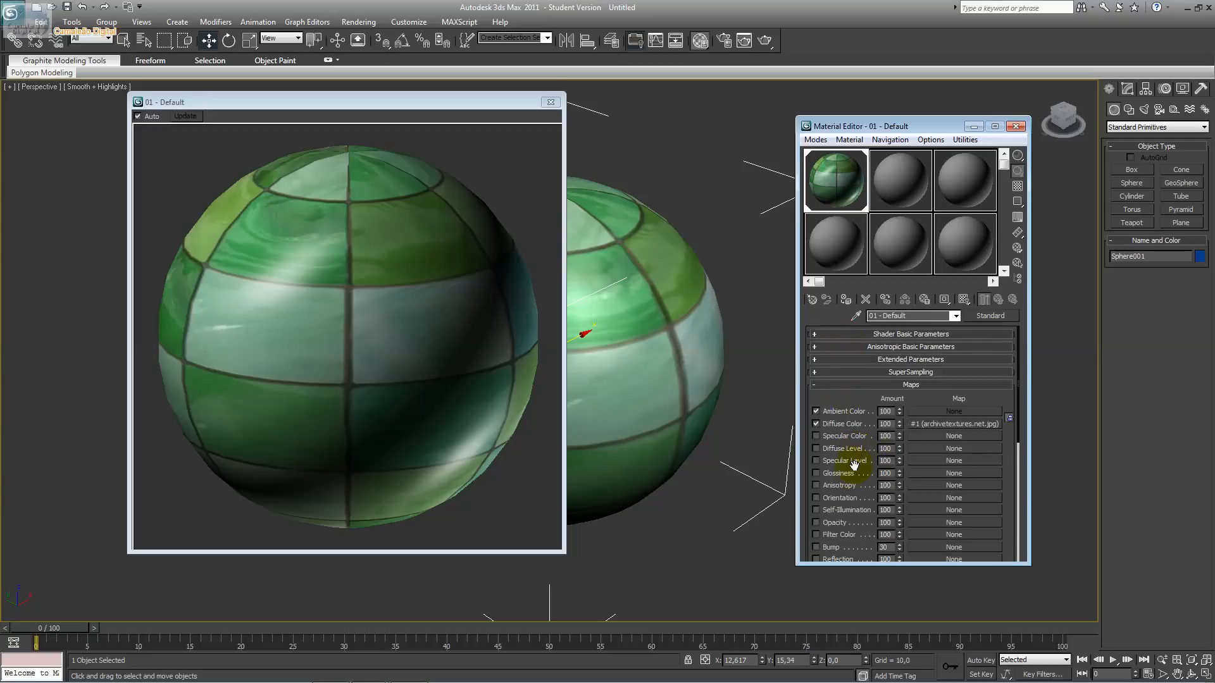
pyautogui.click(850, 510)
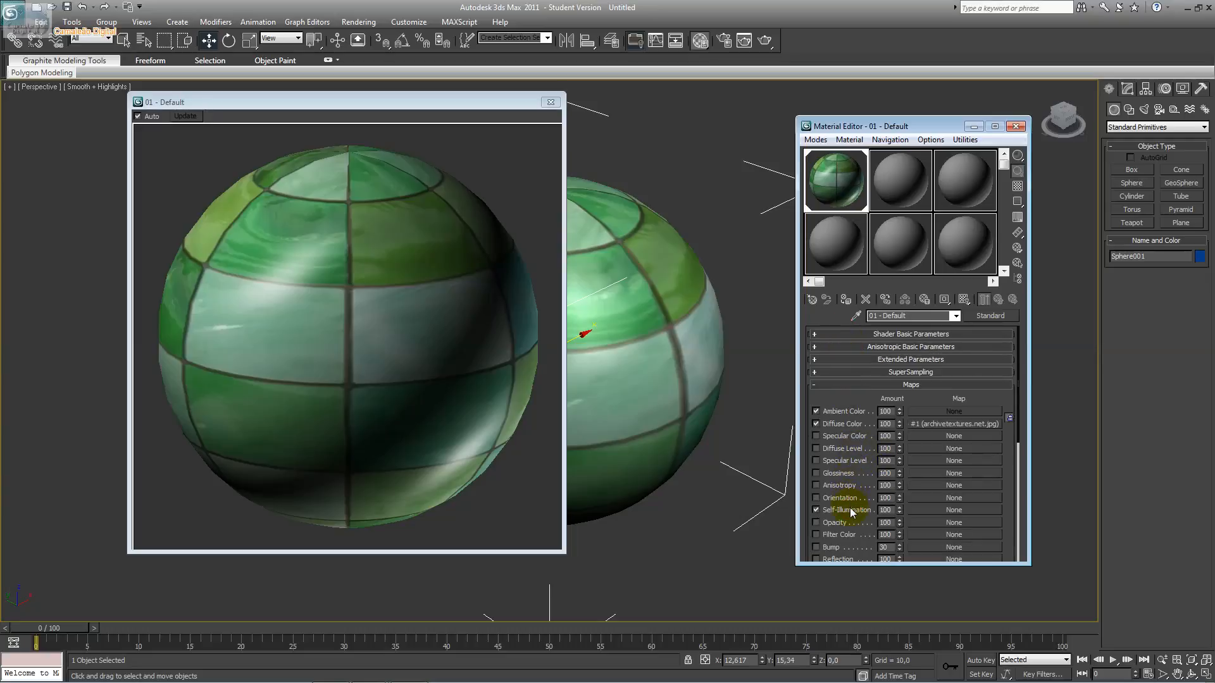
pyautogui.click(840, 474)
pyautogui.click(840, 474)
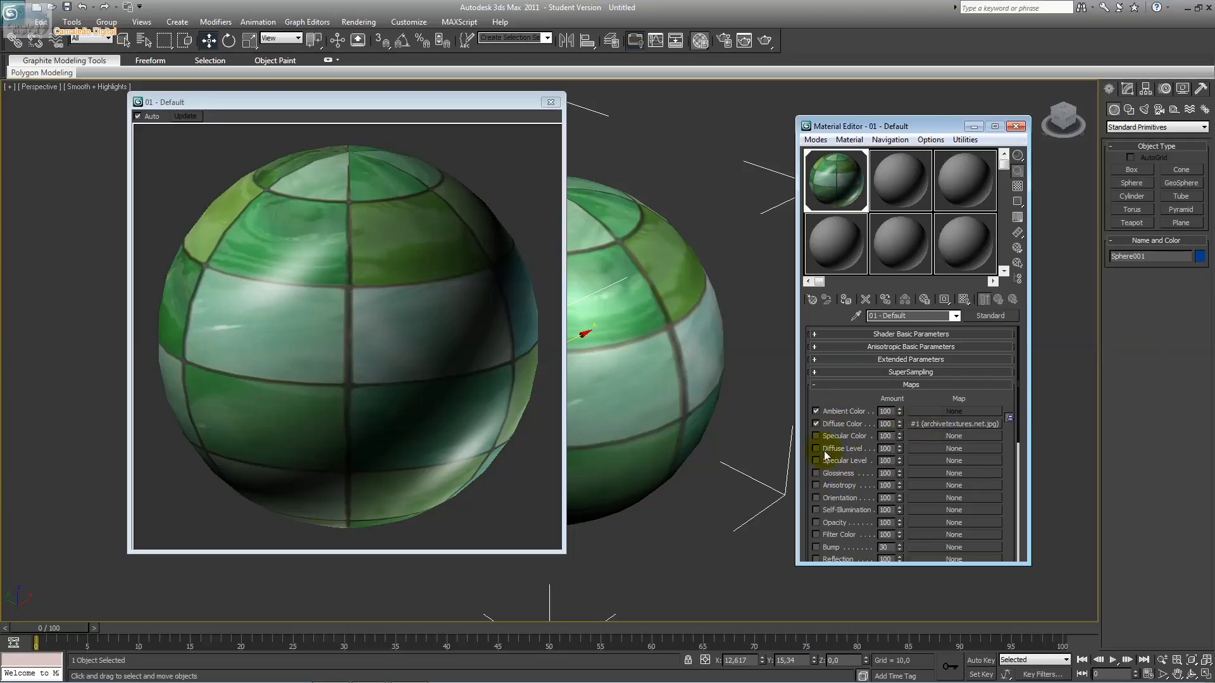
pyautogui.click(848, 513)
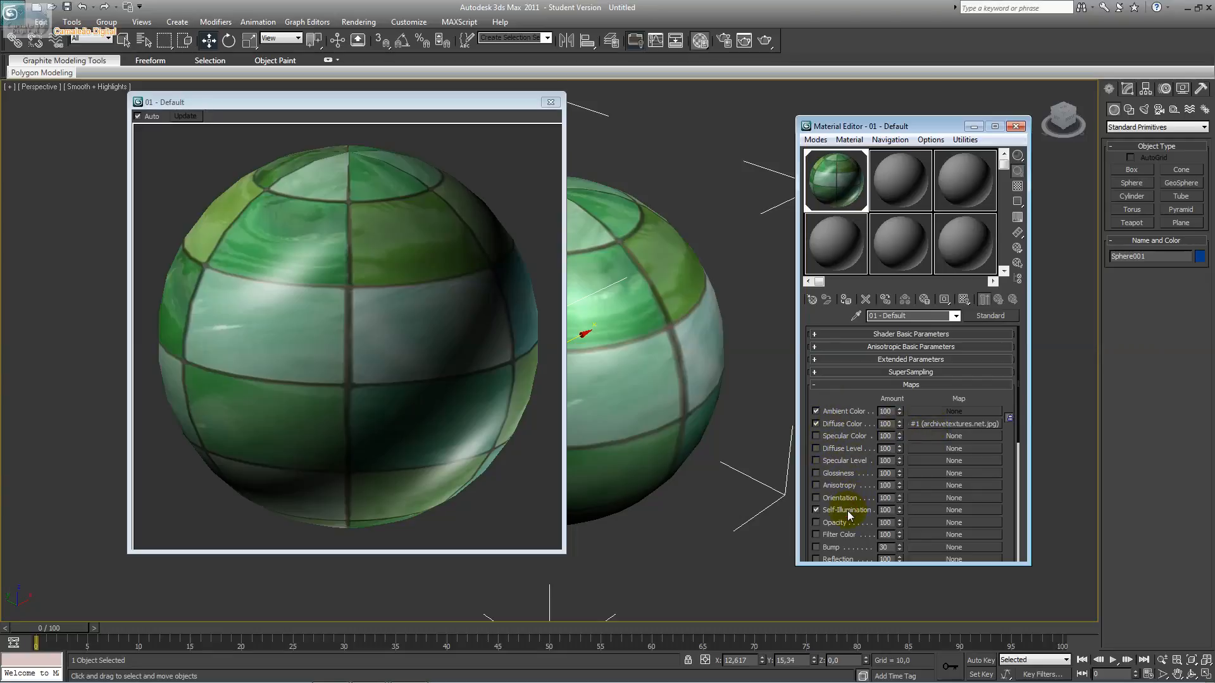
# Step: Assign a Bitmap map to the Self-Illumination channel, using the image bryce09 from the camaleaodigital folder
pyautogui.click(919, 510)
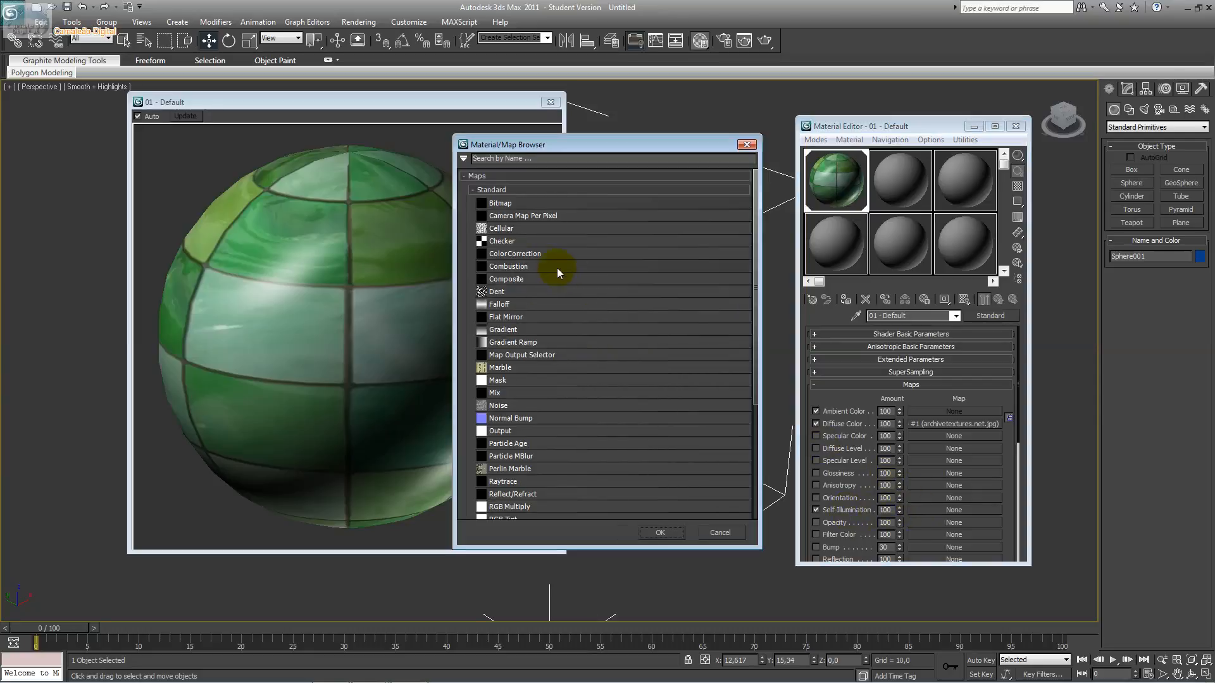
pyautogui.doubleClick(497, 203)
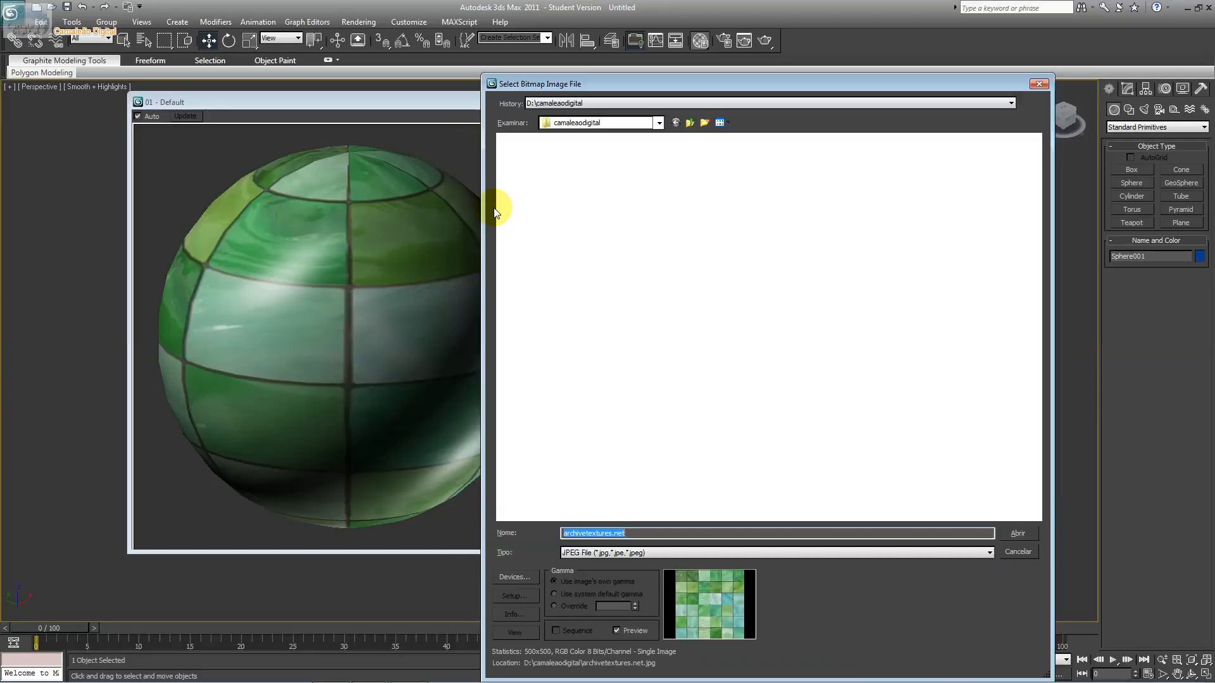
pyautogui.click(799, 378)
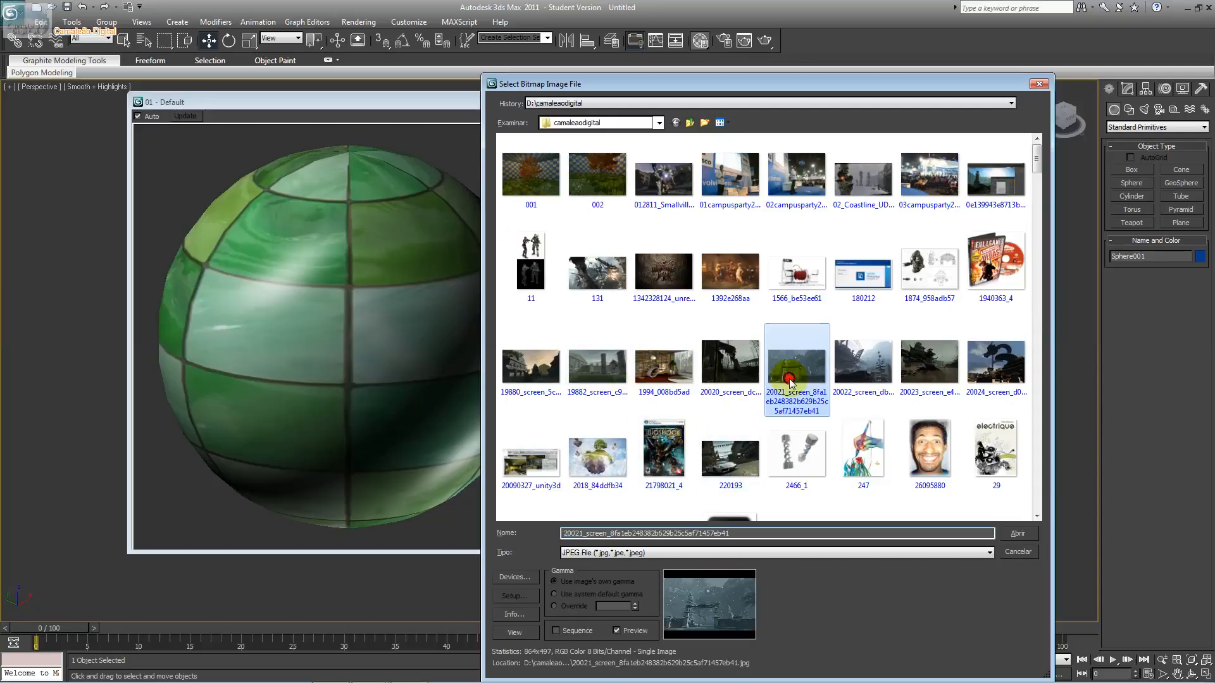
pyautogui.click(929, 364)
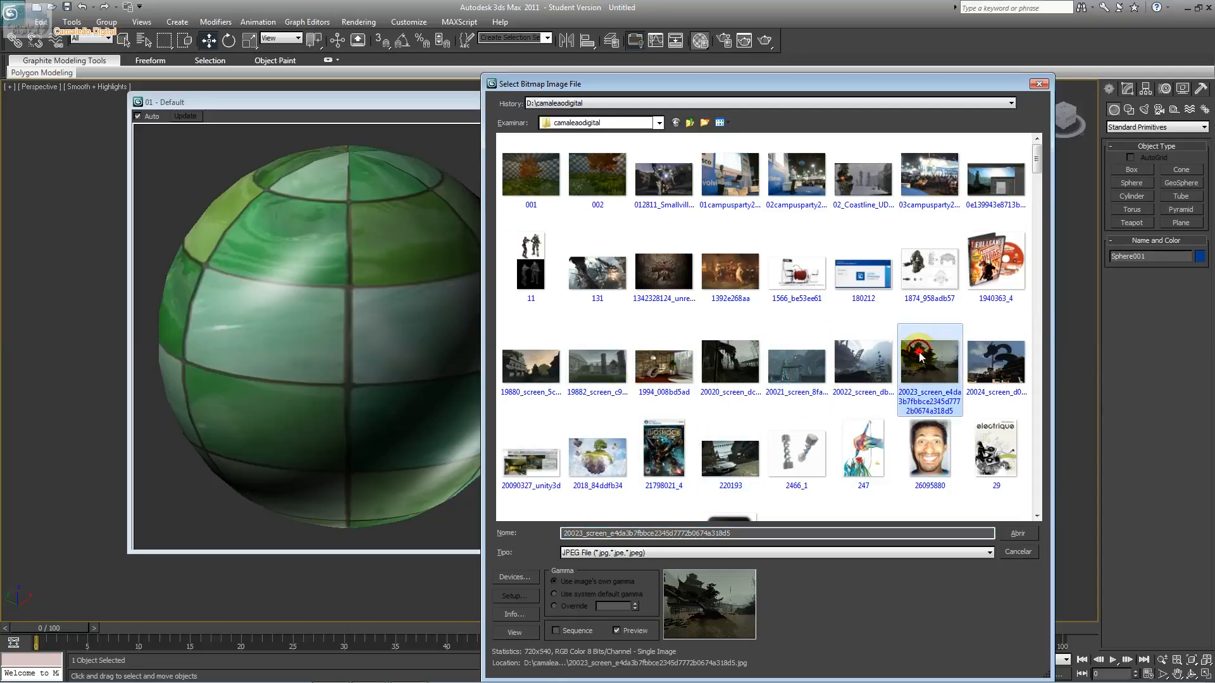
pyautogui.scroll(-10, 1028, 196)
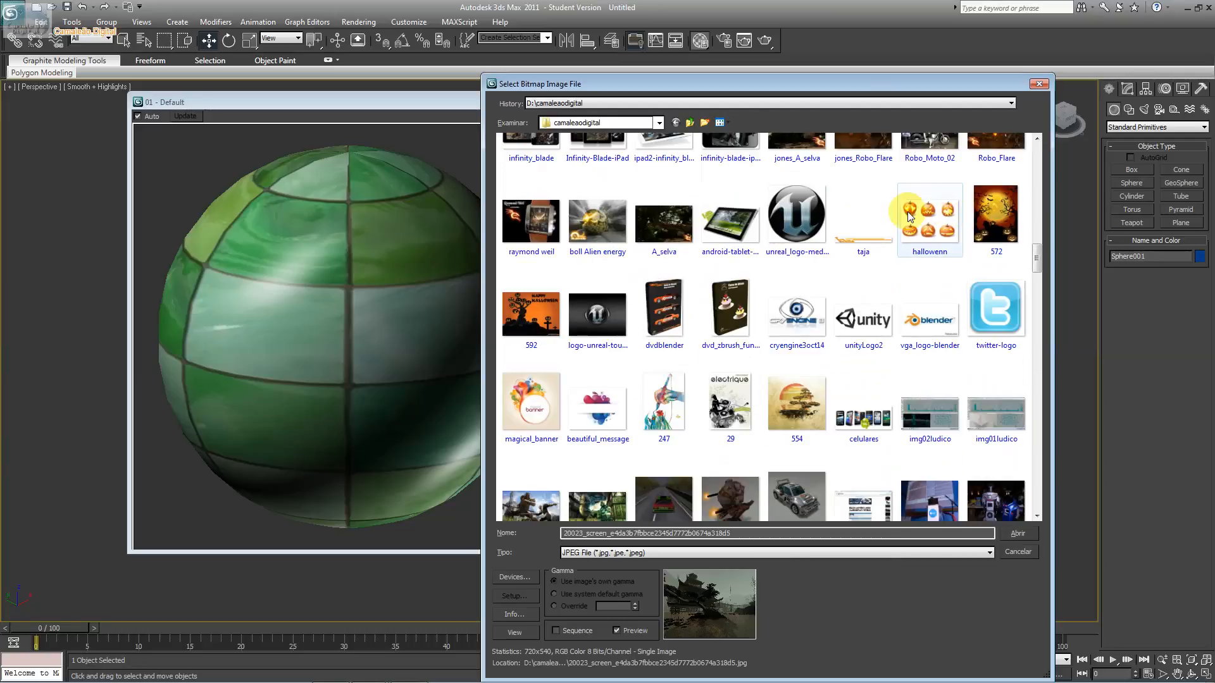
pyautogui.scroll(-5, 791, 269)
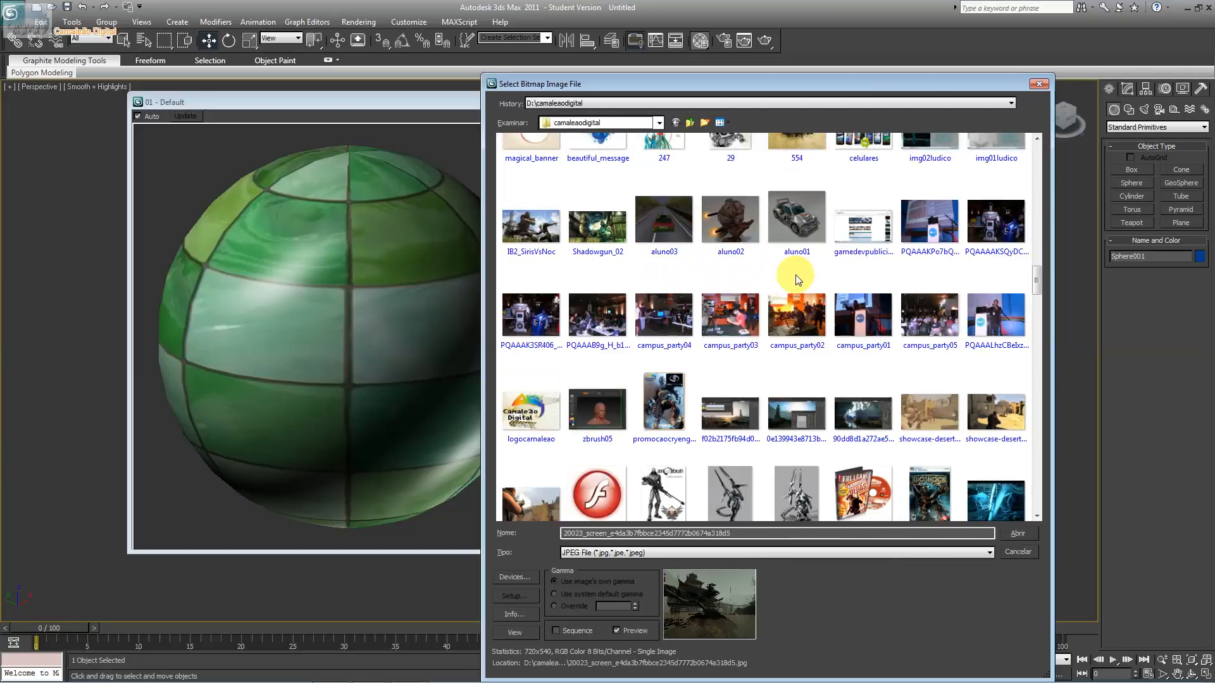
pyautogui.scroll(-3, 794, 273)
pyautogui.scroll(-3, 797, 280)
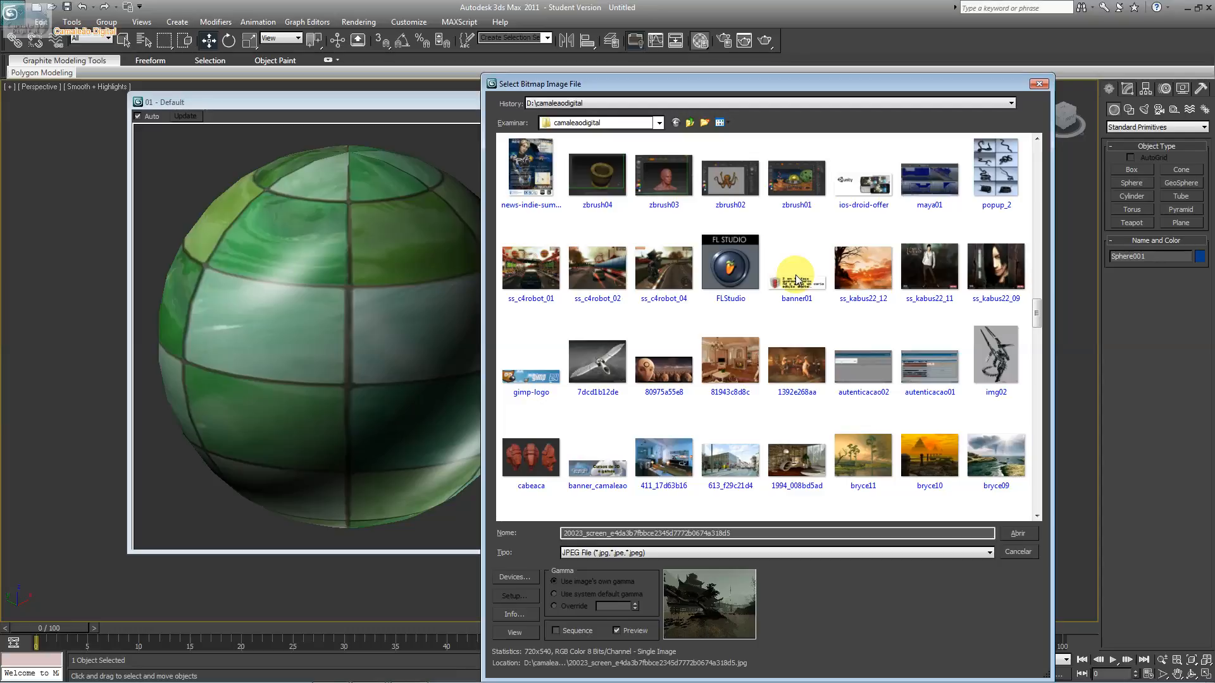
pyautogui.scroll(-2, 796, 279)
pyautogui.click(989, 326)
pyautogui.doubleClick(989, 326)
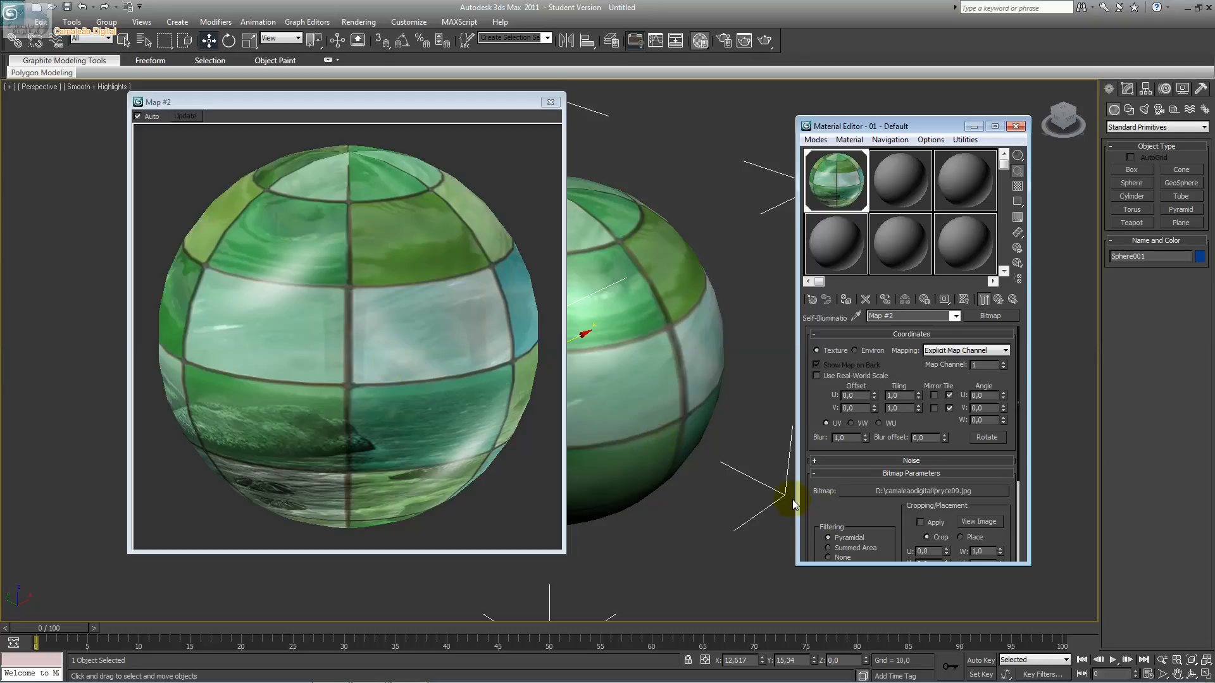
# Step: View the source image of the Self-Illumination bitmap, close it and shift the enlarged preview to uncover more of the sphere
pyautogui.click(980, 522)
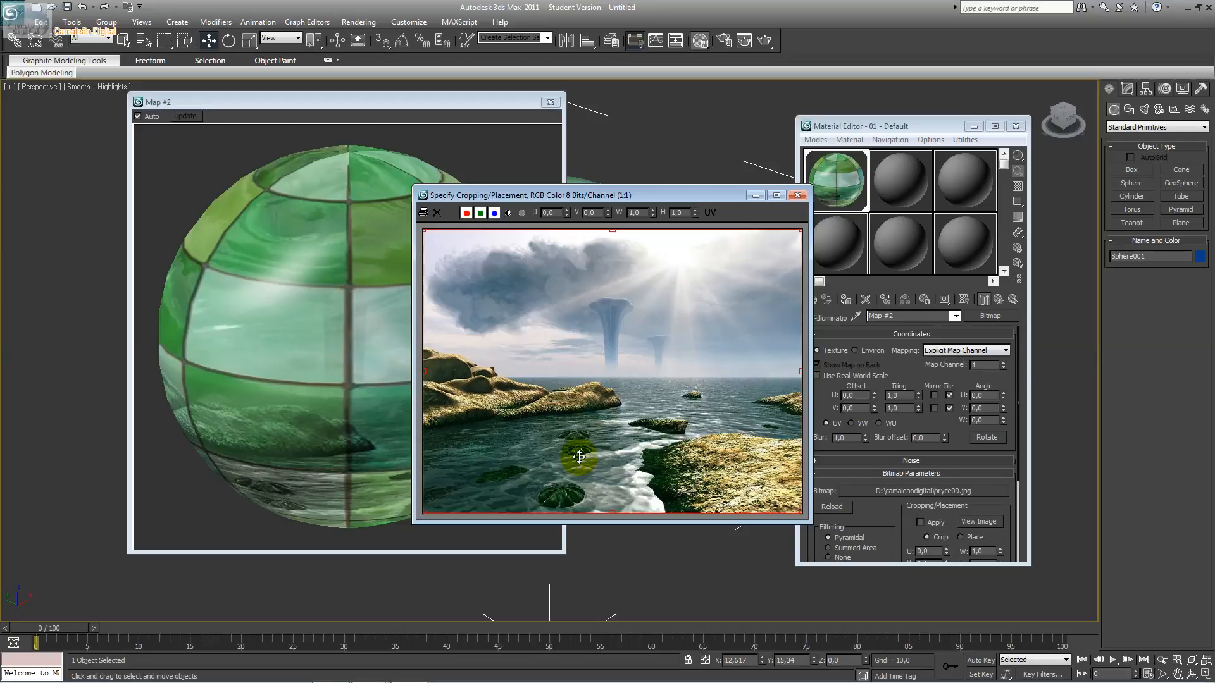
pyautogui.click(798, 196)
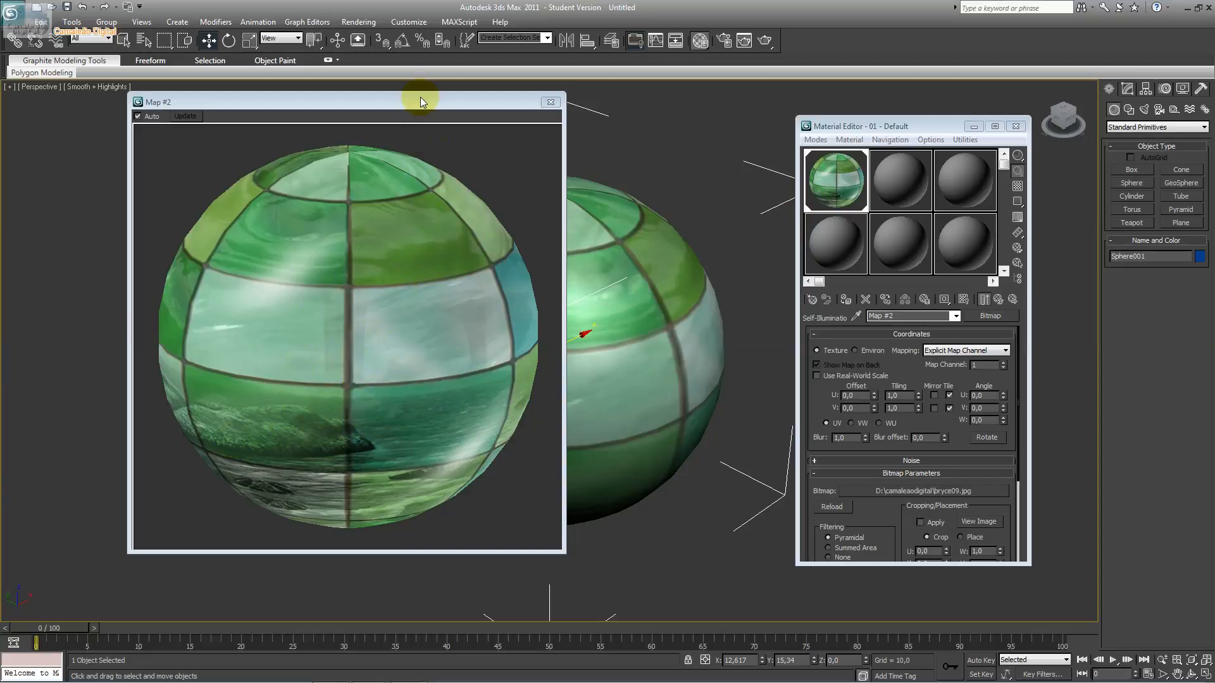
pyautogui.moveTo(420, 97); pyautogui.dragTo(378, 103)
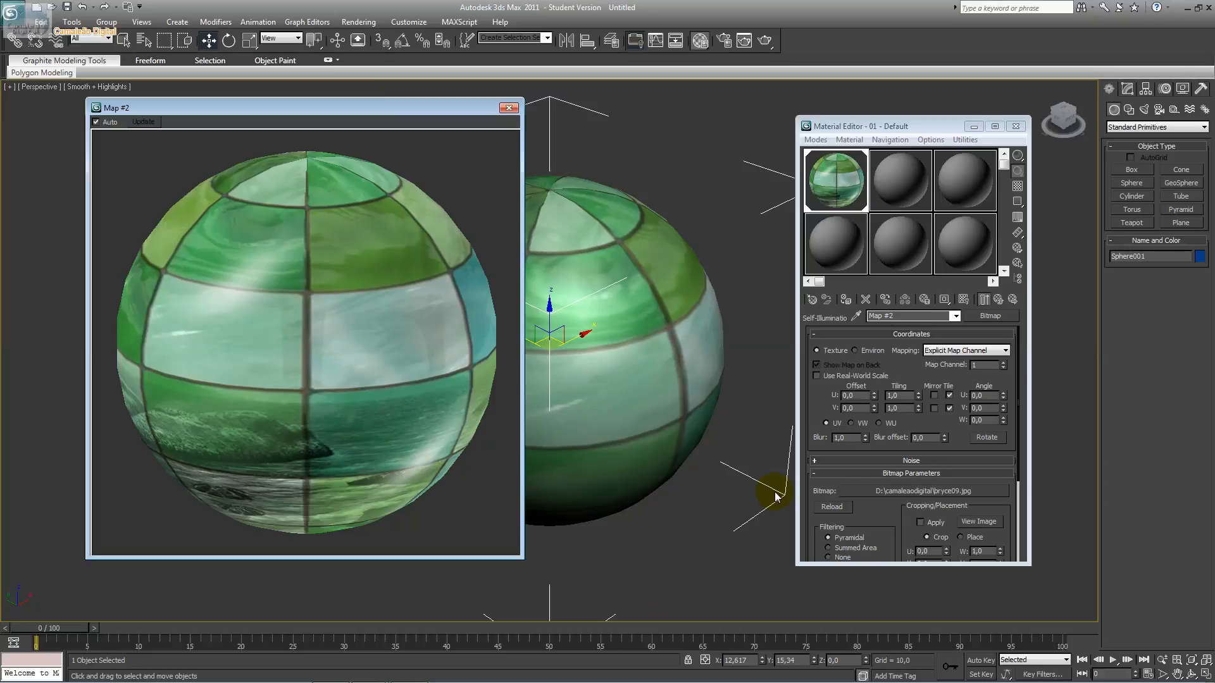
# Step: Return to the parent material and set the Opacity map amount to 50, leaving that map channel disabled
pyautogui.click(956, 316)
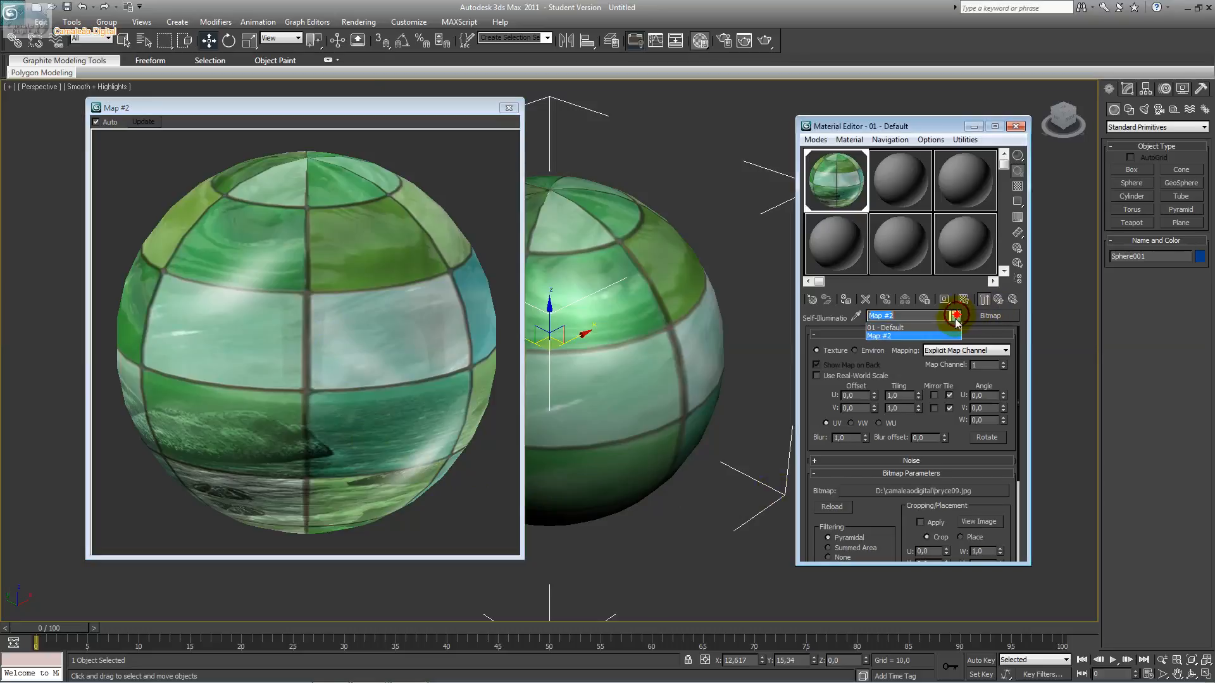
pyautogui.click(953, 328)
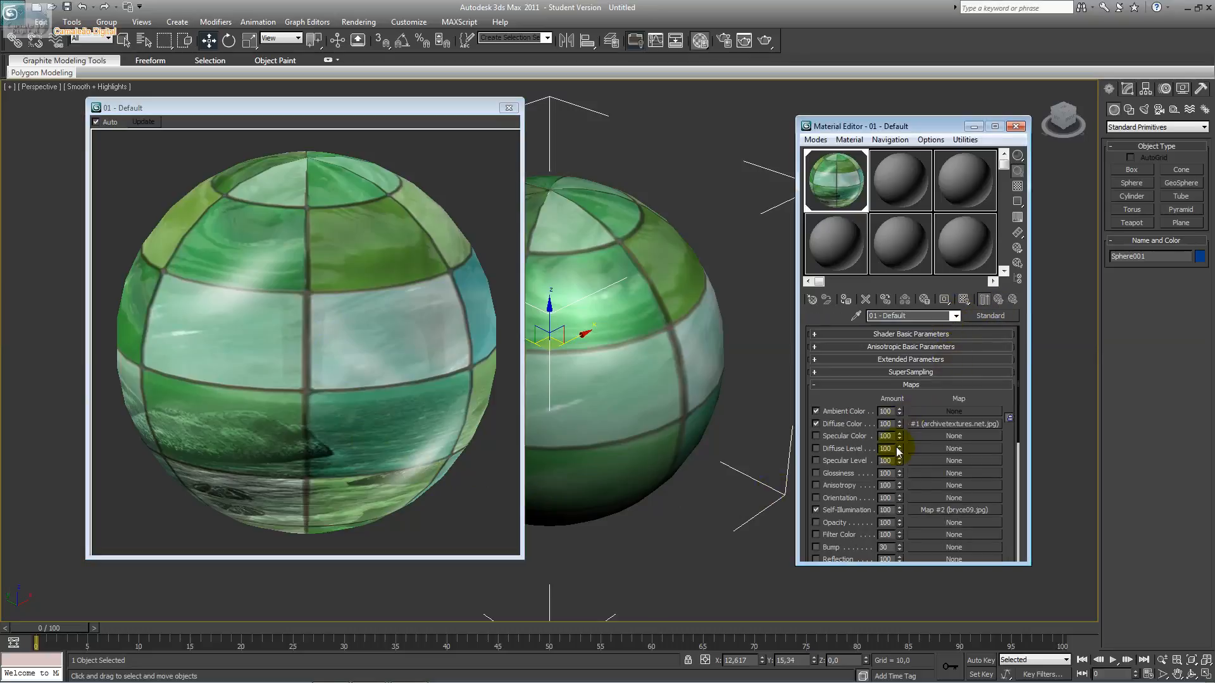
pyautogui.click(864, 498)
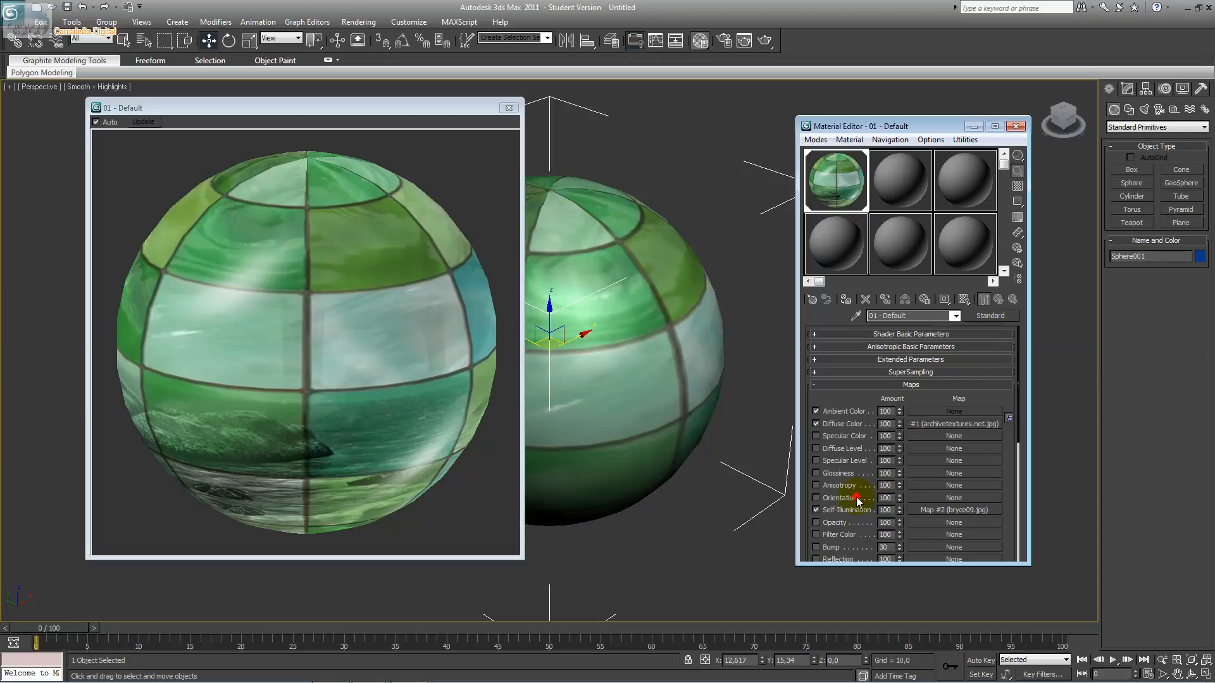
pyautogui.moveTo(1017, 423); pyautogui.dragTo(1018, 447)
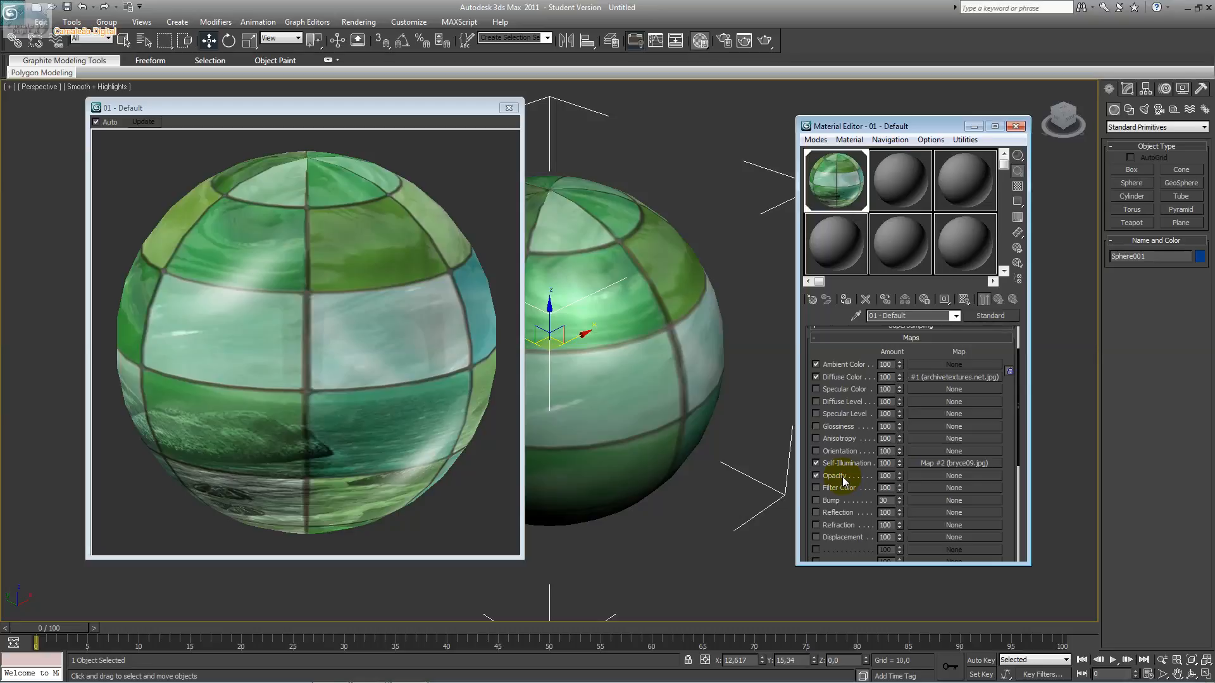
pyautogui.doubleClick(887, 476)
pyautogui.write('50')
pyautogui.click(864, 476)
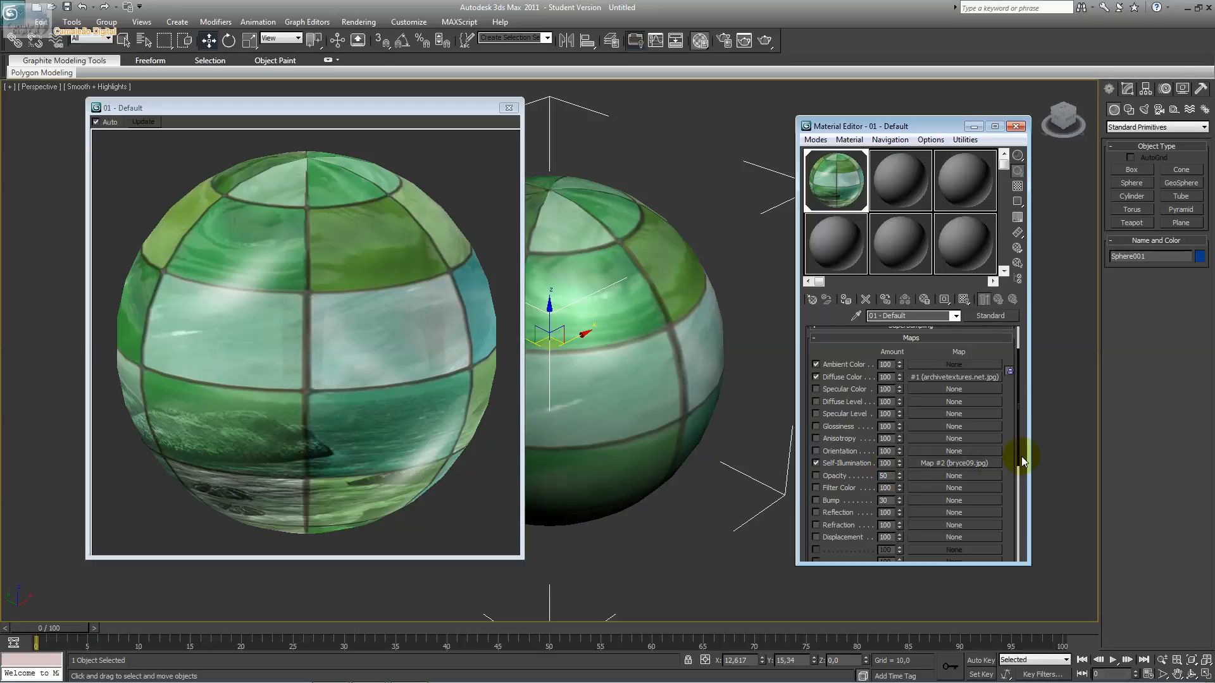
# Step: Expand the Anisotropic Basic Parameters and set the material's Opacity to 50
pyautogui.scroll(3, 1019, 443)
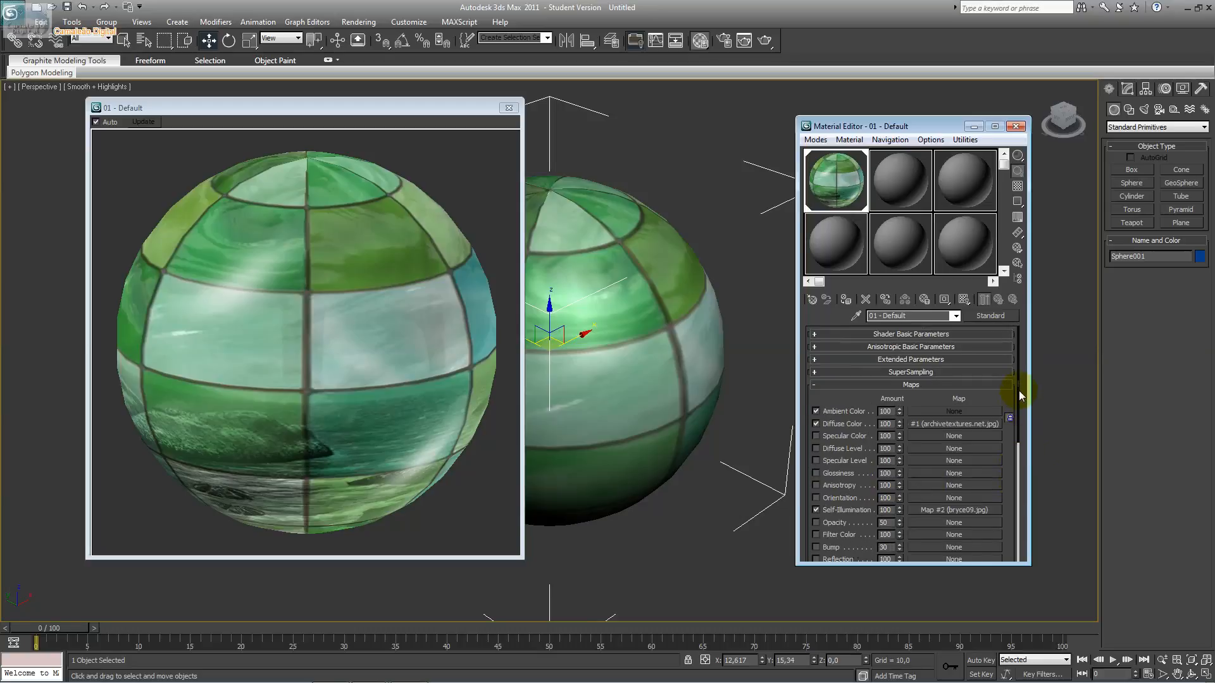
pyautogui.click(847, 335)
pyautogui.click(838, 334)
pyautogui.click(955, 315)
pyautogui.click(880, 346)
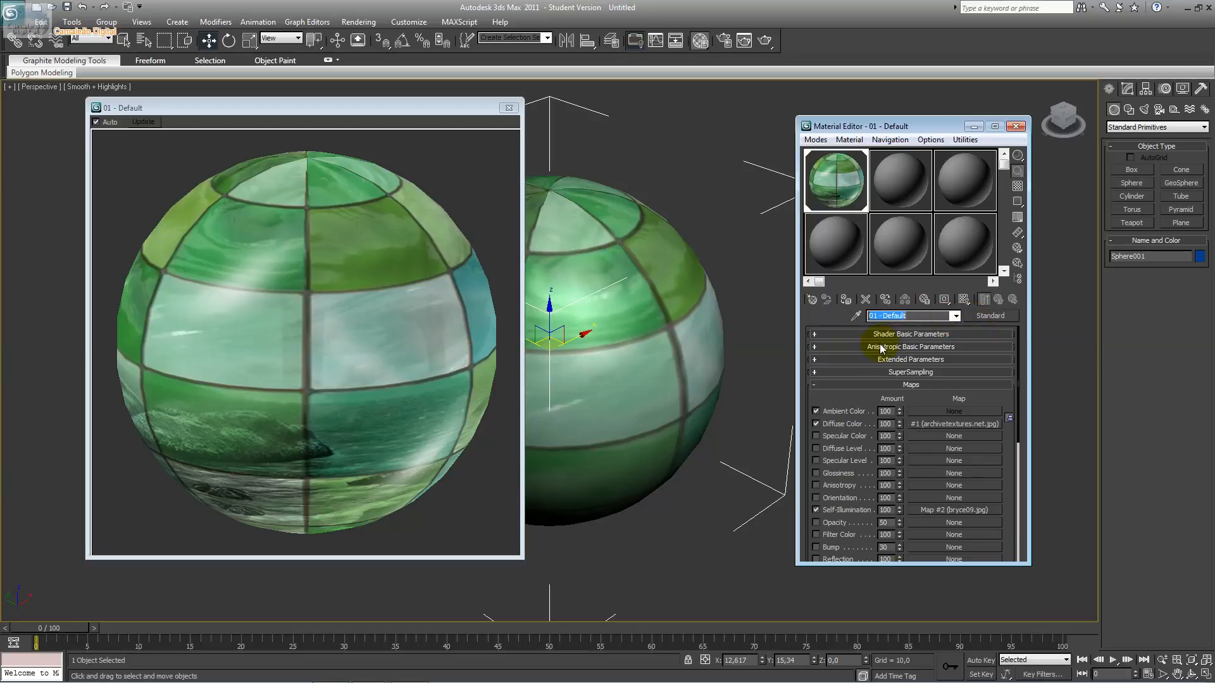
pyautogui.click(877, 347)
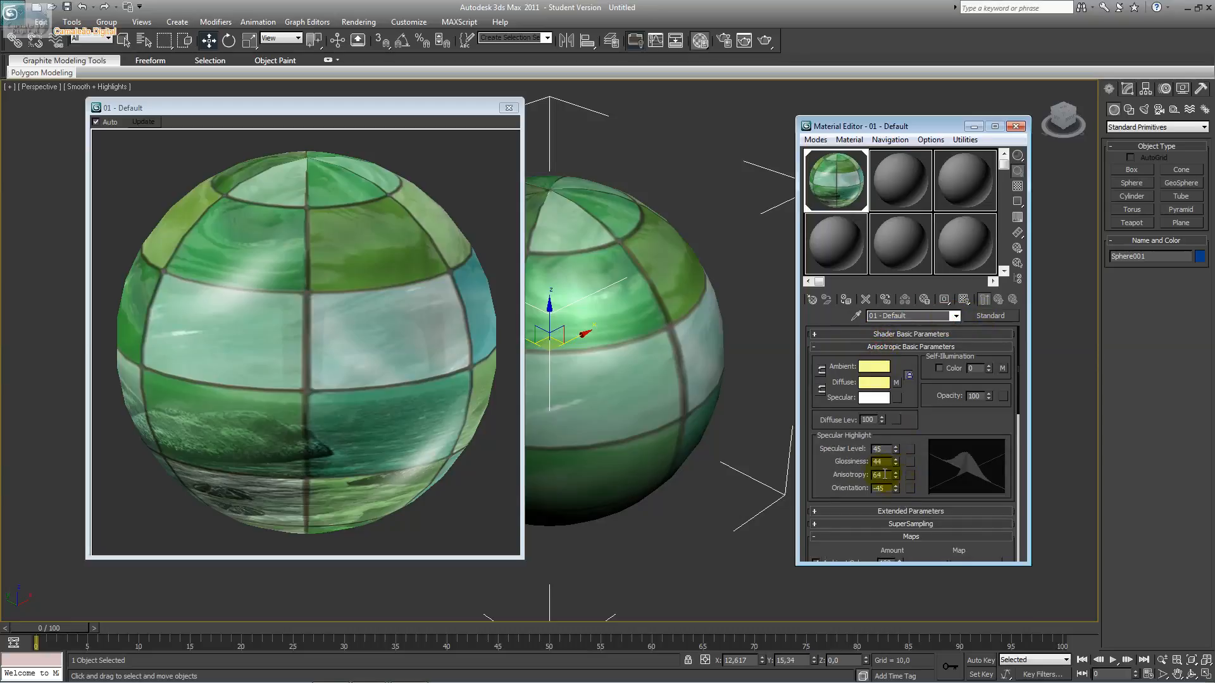
pyautogui.doubleClick(970, 395)
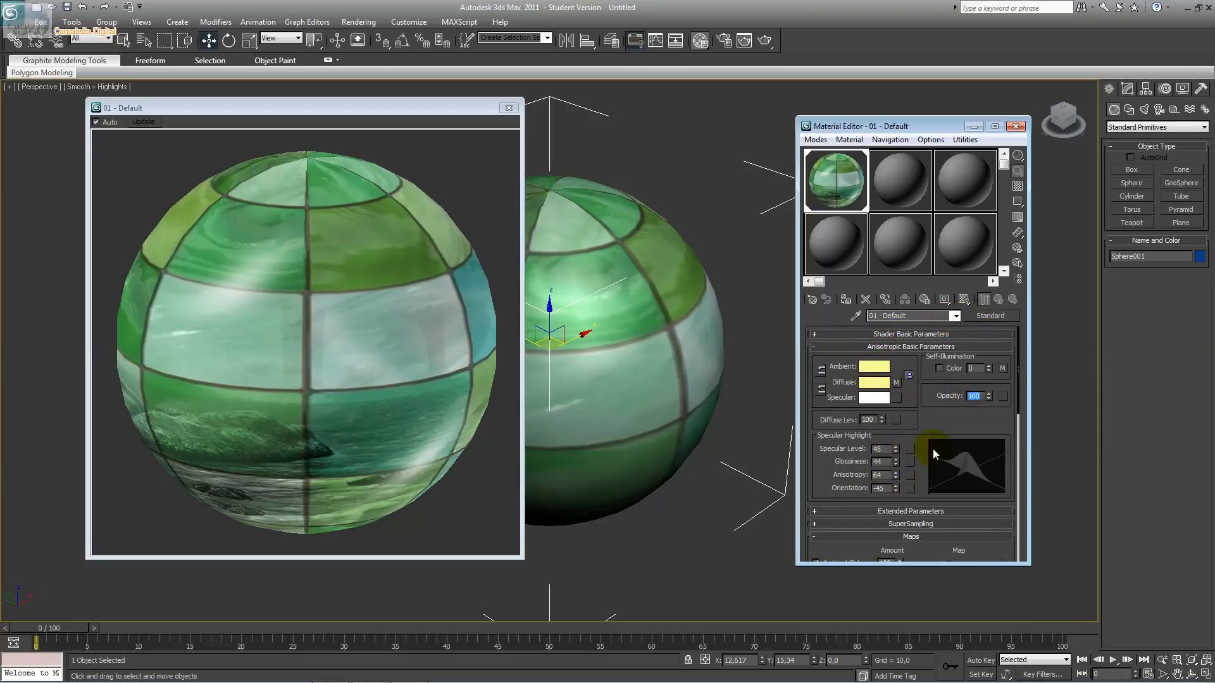
pyautogui.write('50')
pyautogui.press('Return')
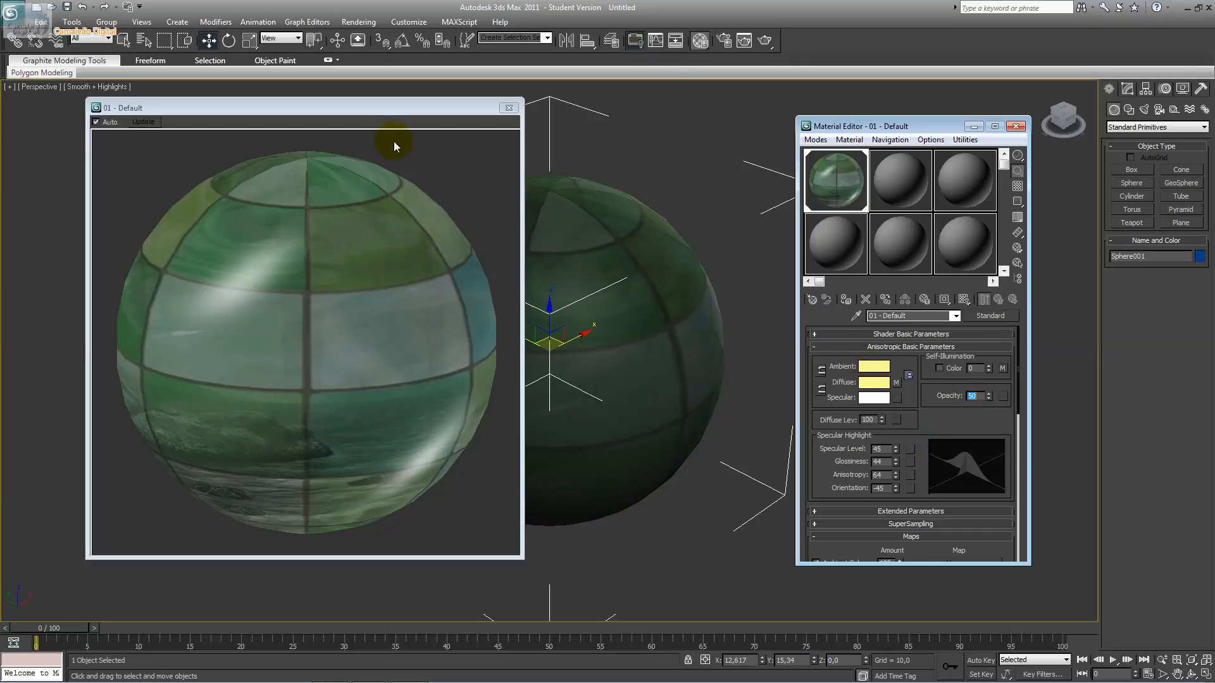
# Step: Close the enlarged material preview, shift the Material Editor aside and restore the four-viewport layout
pyautogui.moveTo(385, 113); pyautogui.dragTo(606, 181)
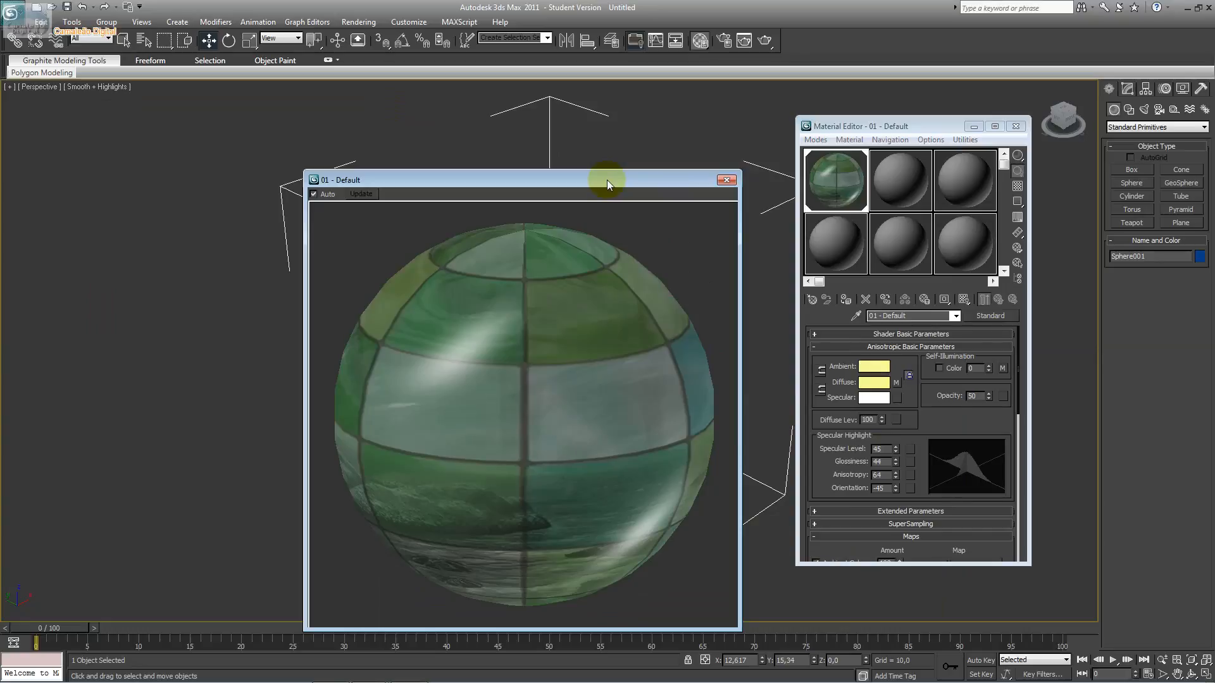
pyautogui.click(727, 181)
pyautogui.moveTo(927, 126); pyautogui.dragTo(1007, 206)
pyautogui.click(1204, 661)
pyautogui.click(1203, 674)
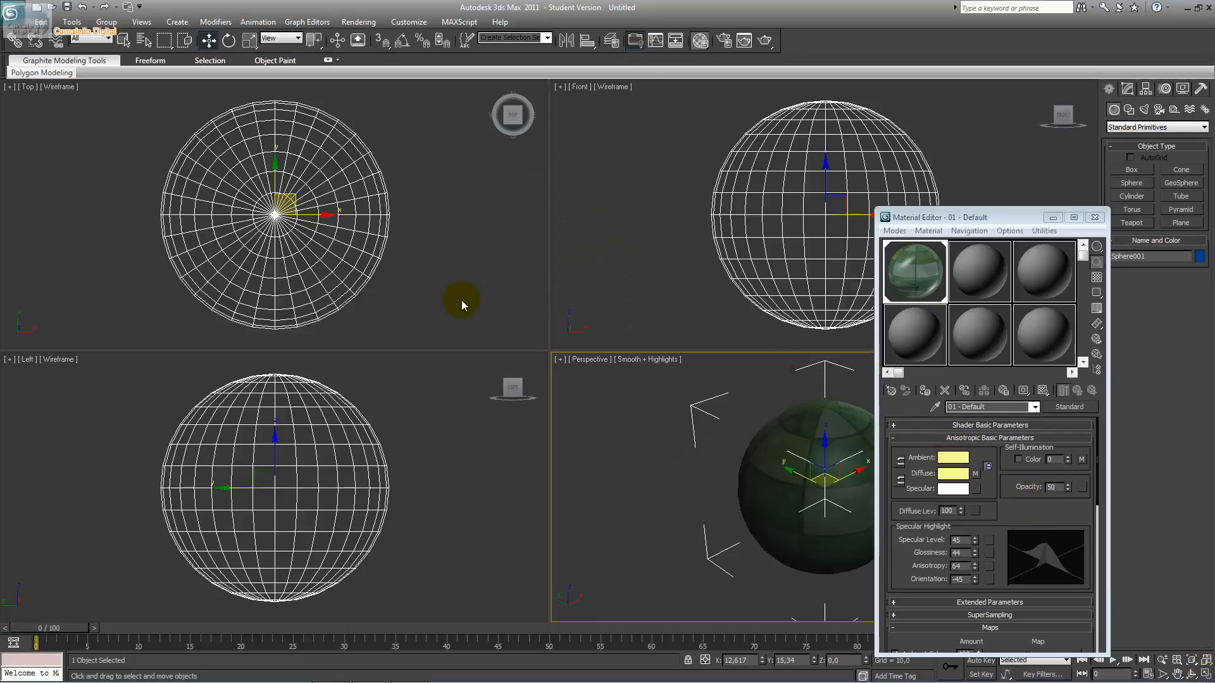
# Step: Draw a box about 106 long, 216 wide and 80 high behind the sphere in the Top view, and close the Material Editor
pyautogui.click(419, 282)
pyautogui.scroll(-3, 419, 282)
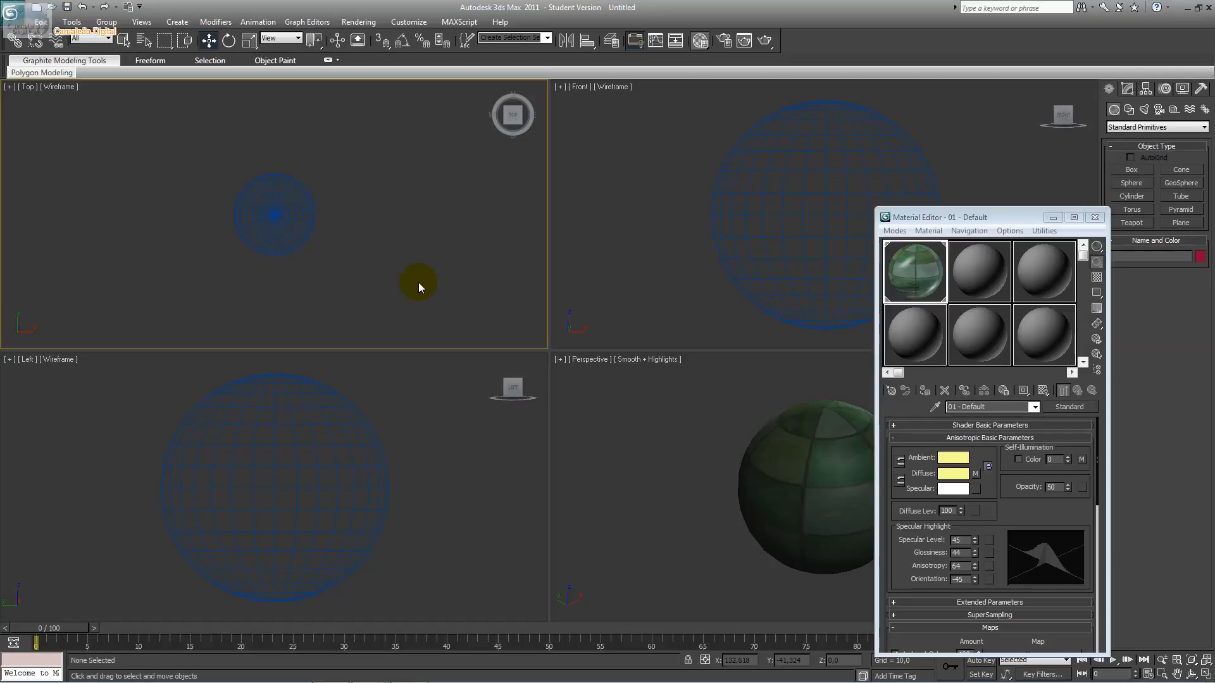
pyautogui.click(1132, 171)
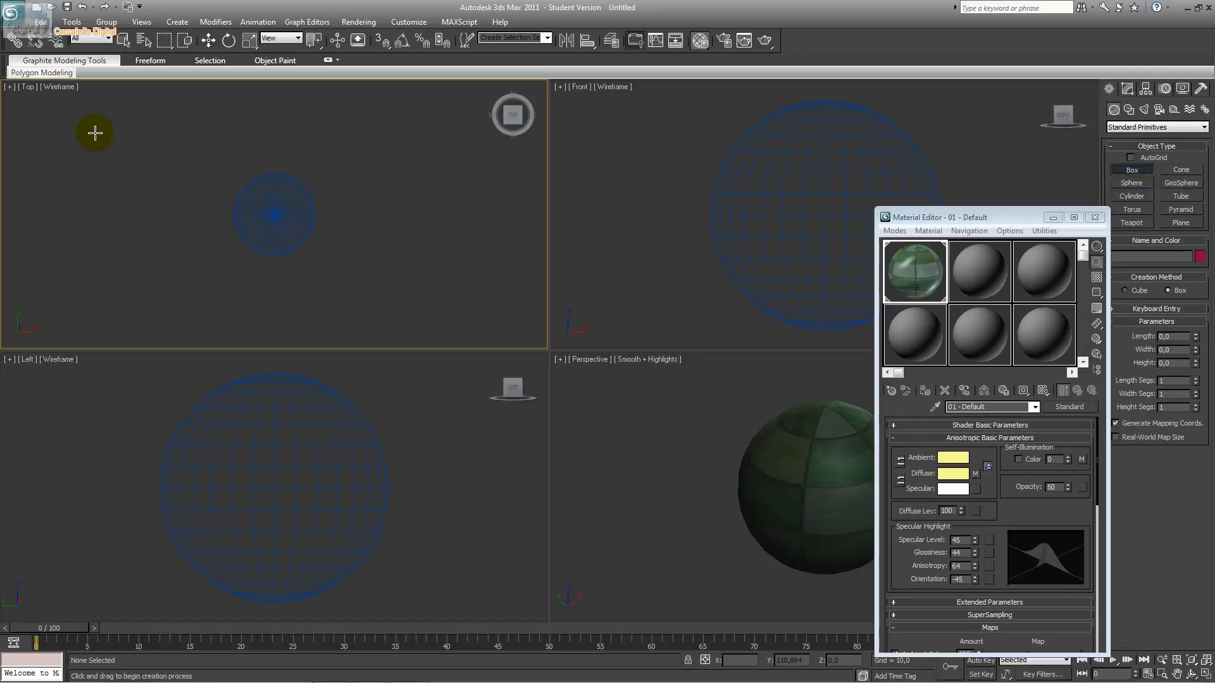
pyautogui.moveTo(179, 160); pyautogui.dragTo(362, 69)
pyautogui.click(397, 88)
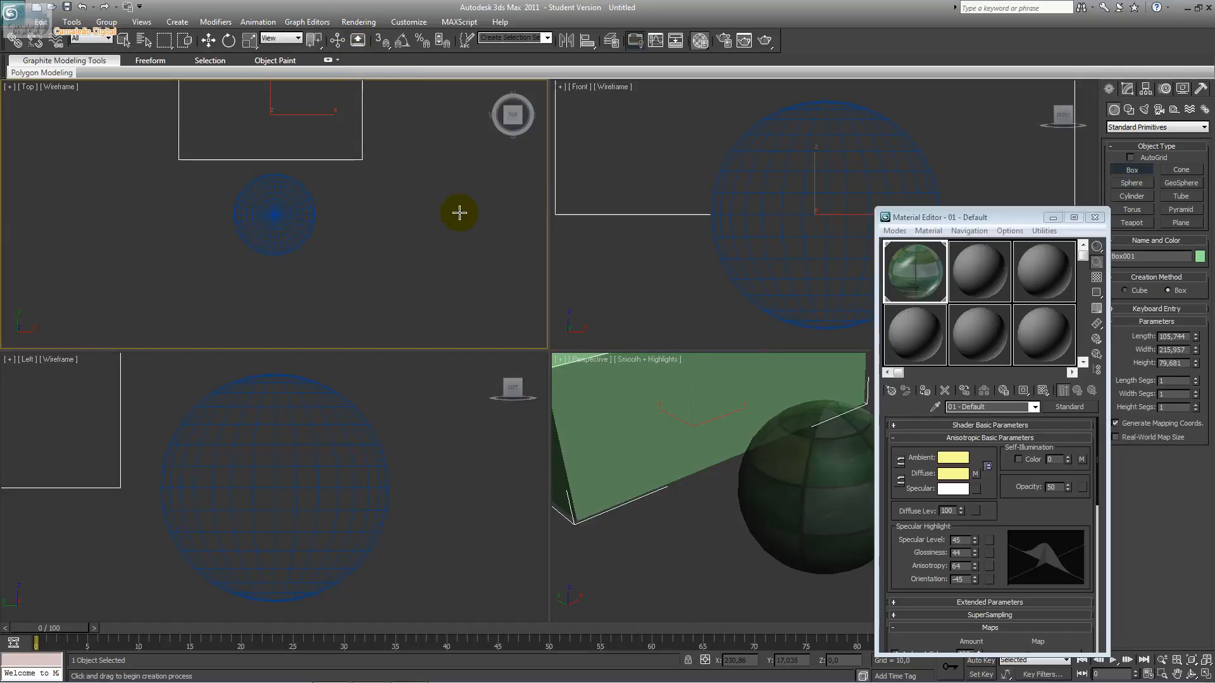
pyautogui.click(208, 41)
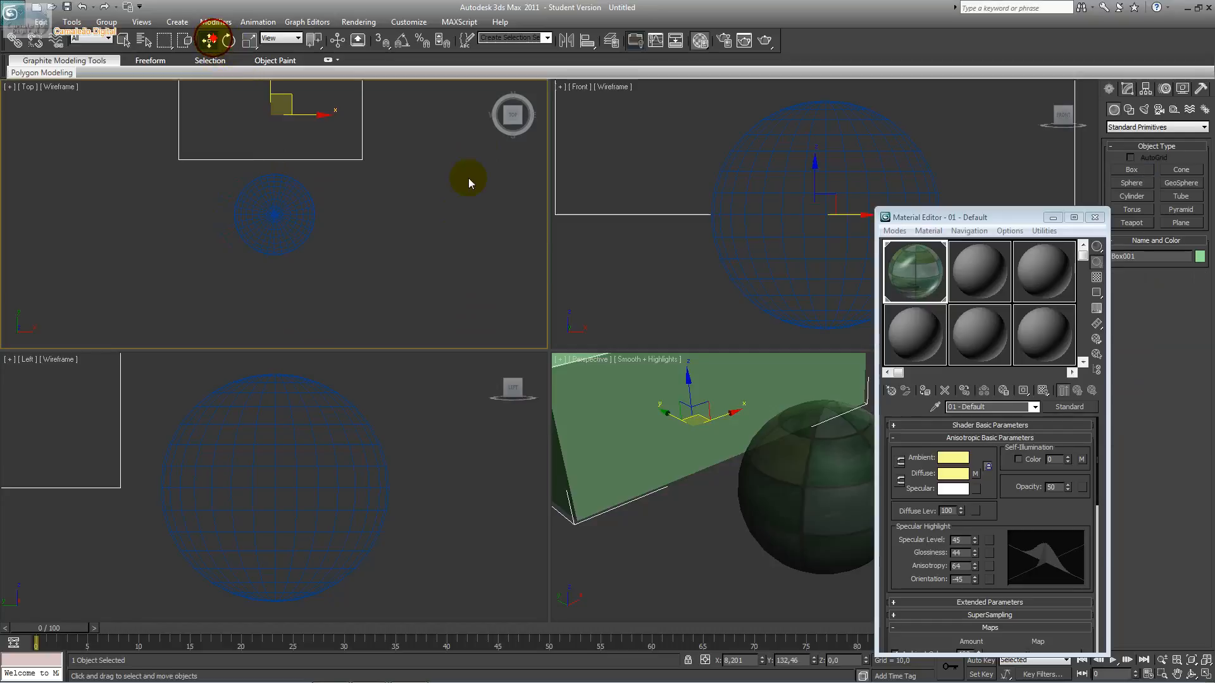
pyautogui.click(1094, 217)
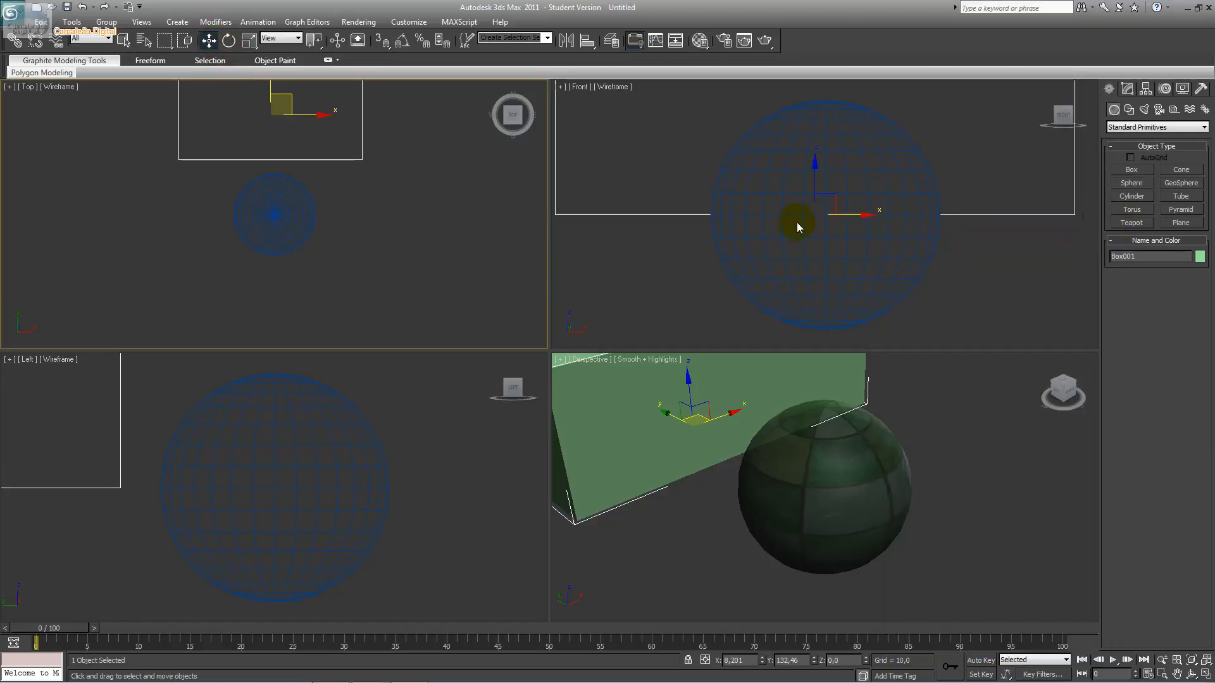
# Step: Increase the box's height to about 135 and lower the box to a Z position of about -66
pyautogui.rightClick(667, 212)
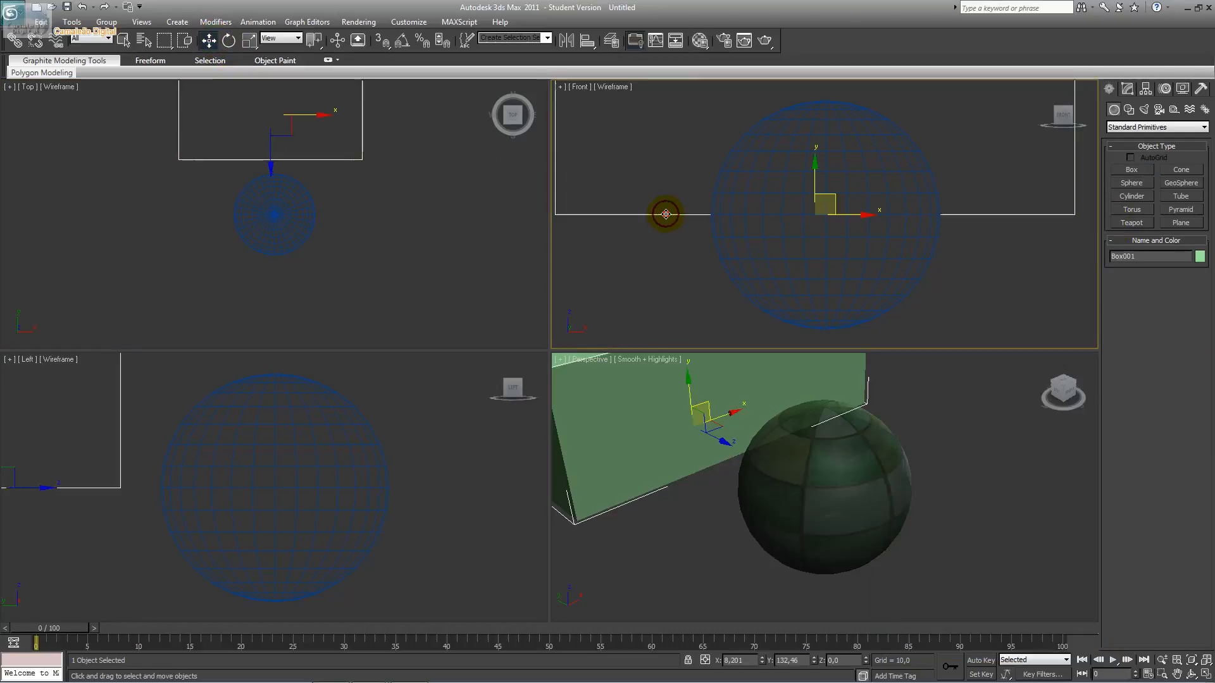
pyautogui.moveTo(816, 163); pyautogui.dragTo(823, 267)
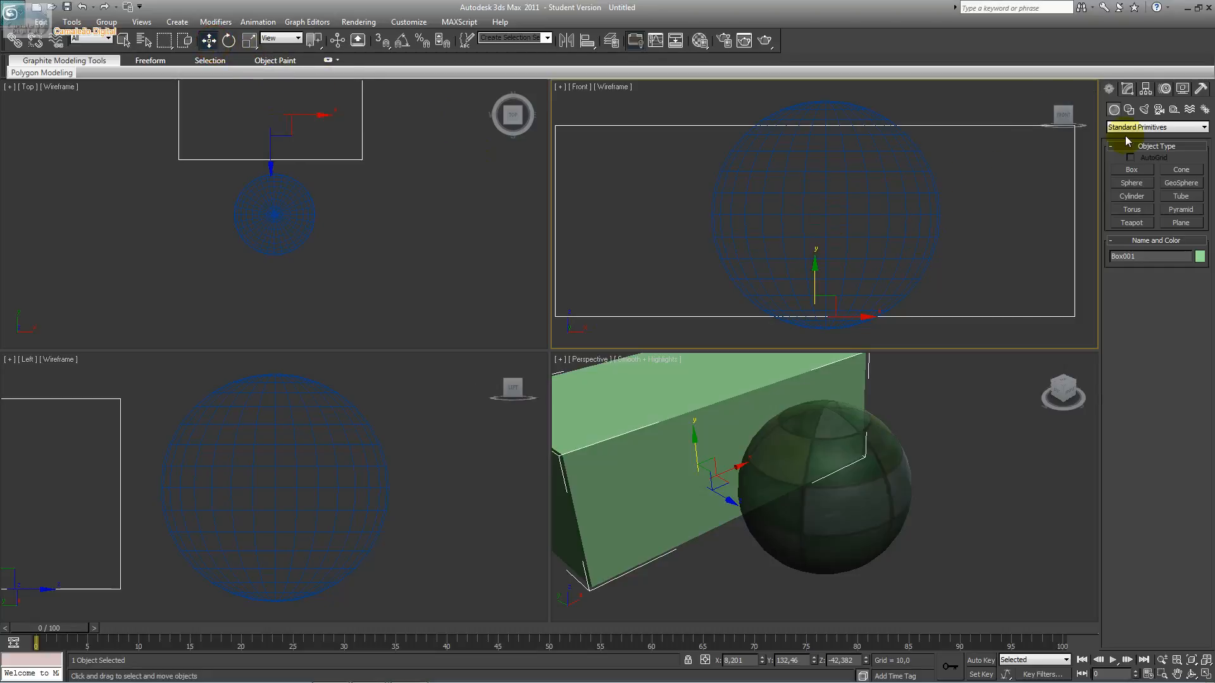
pyautogui.click(1128, 88)
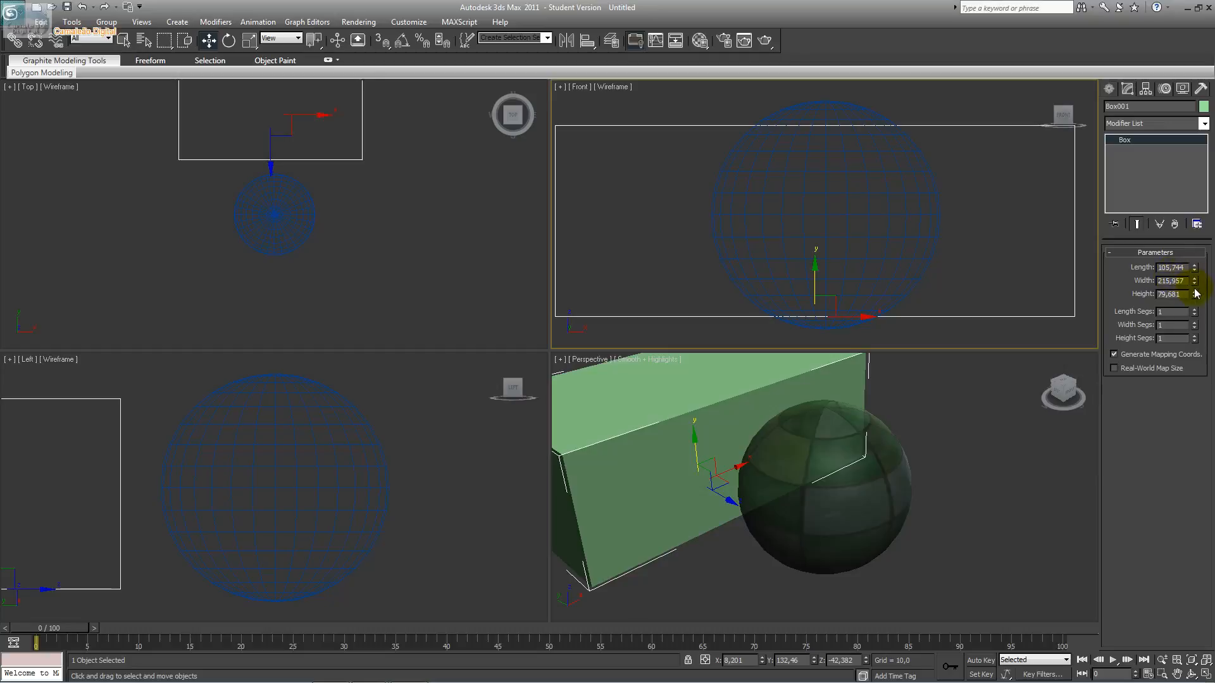
pyautogui.moveTo(1194, 302); pyautogui.dragTo(1183, 246)
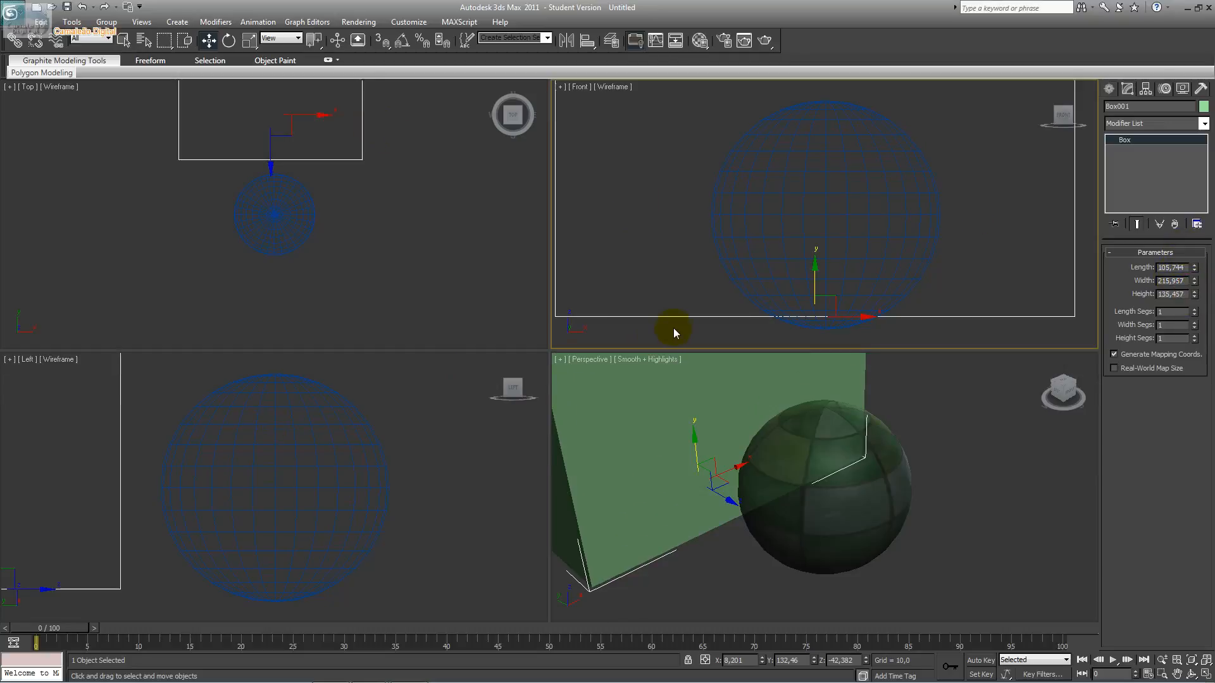
pyautogui.moveTo(814, 269); pyautogui.dragTo(816, 325)
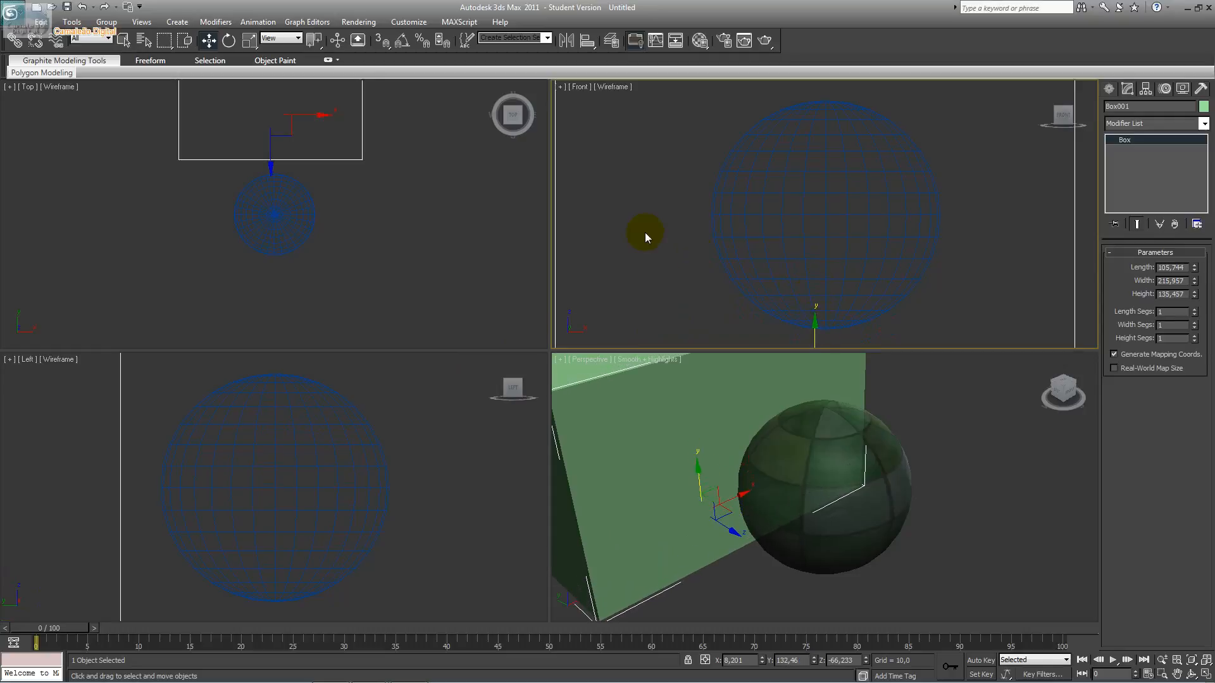
# Step: Reopen the Material Editor, inspect the Diffuse map's settings, return to the parent material and minimize the editor
pyautogui.press('m')
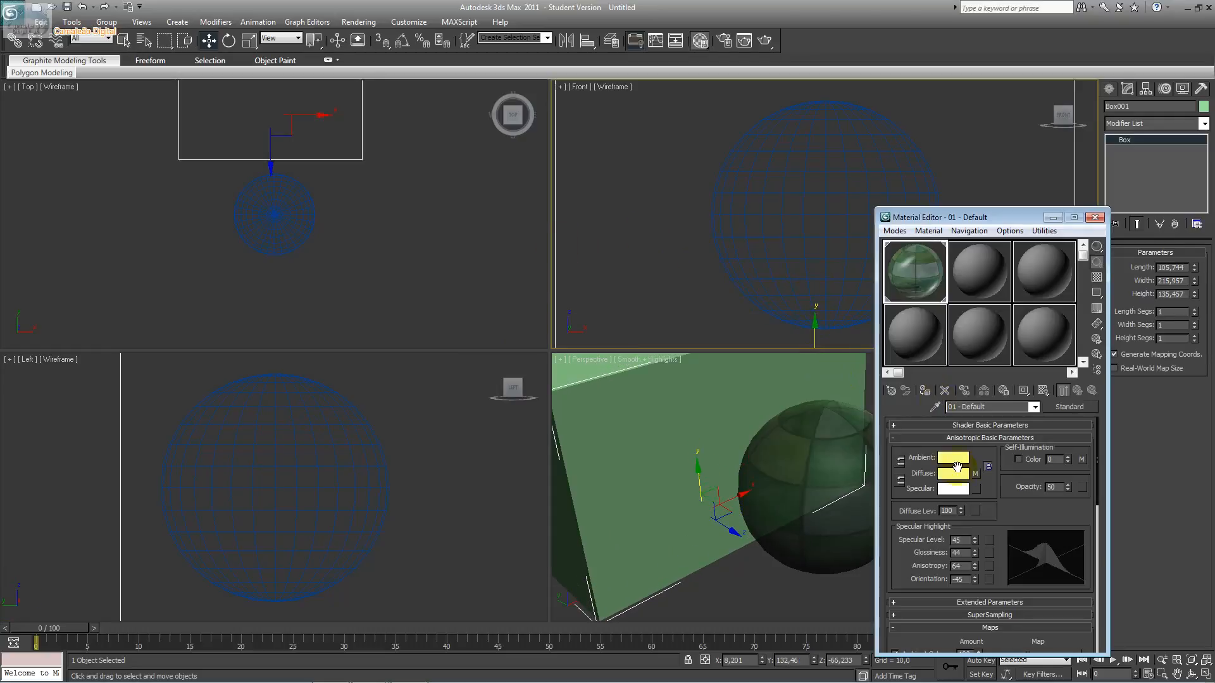
pyautogui.click(976, 473)
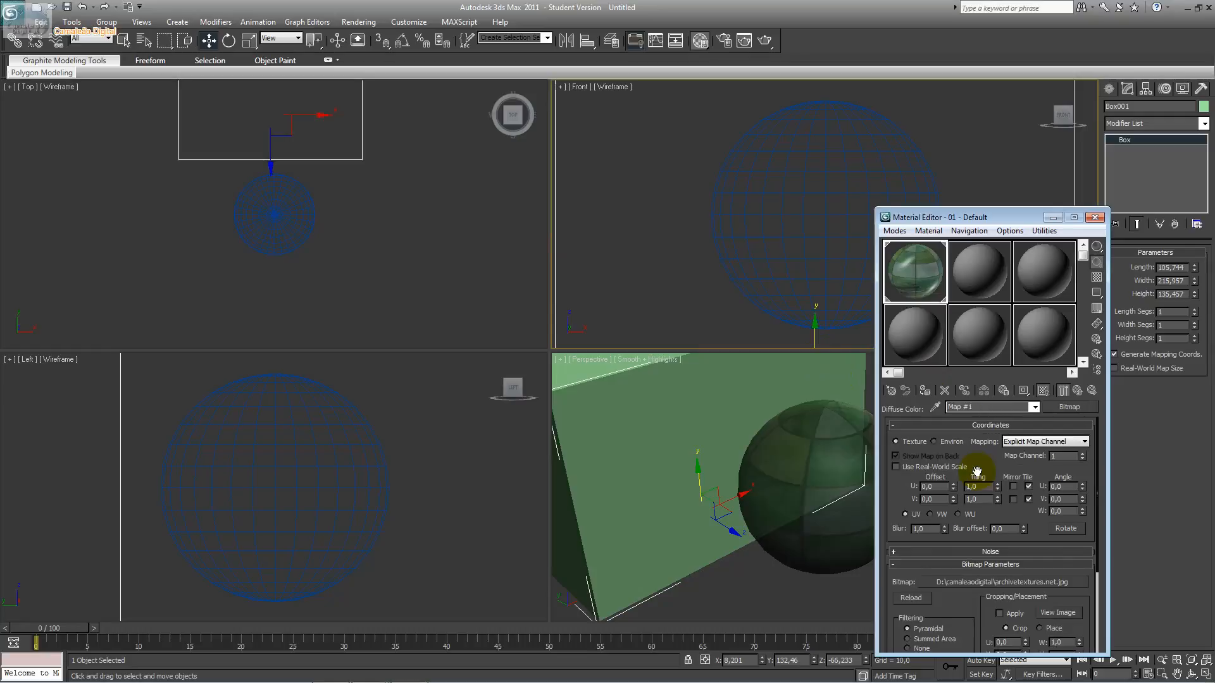
pyautogui.click(1034, 407)
pyautogui.click(978, 417)
pyautogui.click(1052, 218)
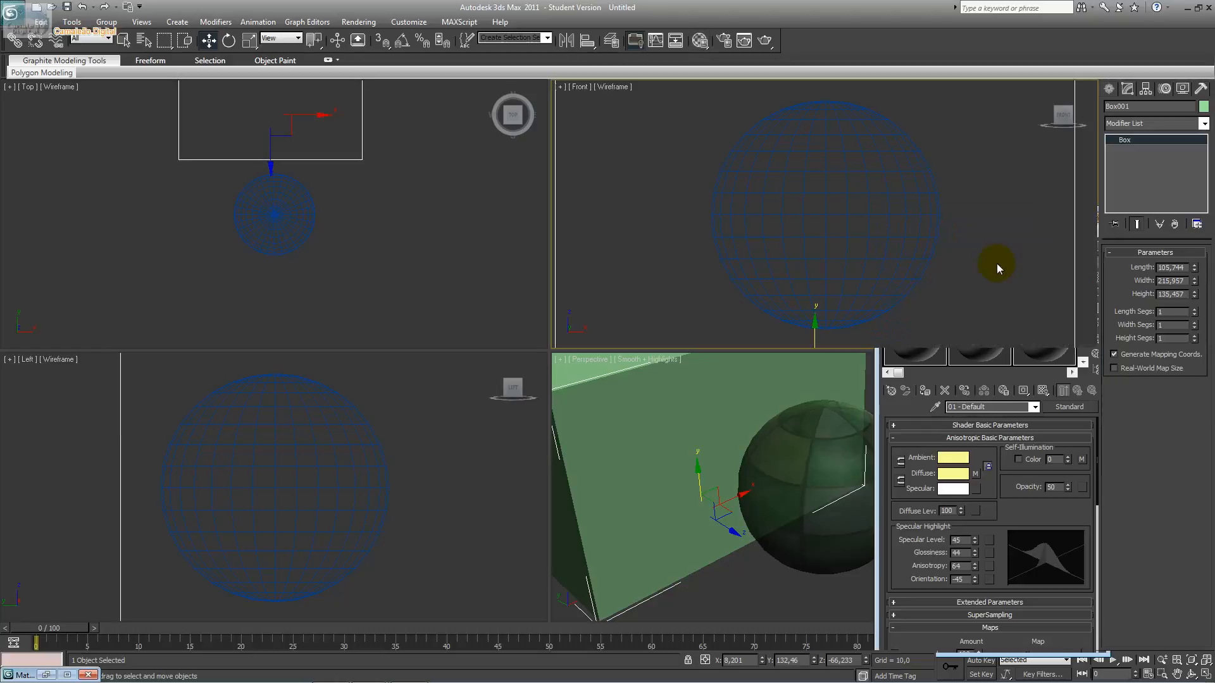
# Step: Reselect the box and frame it in the Front view, and zoom out the Top view to compare it with the sphere
pyautogui.click(974, 280)
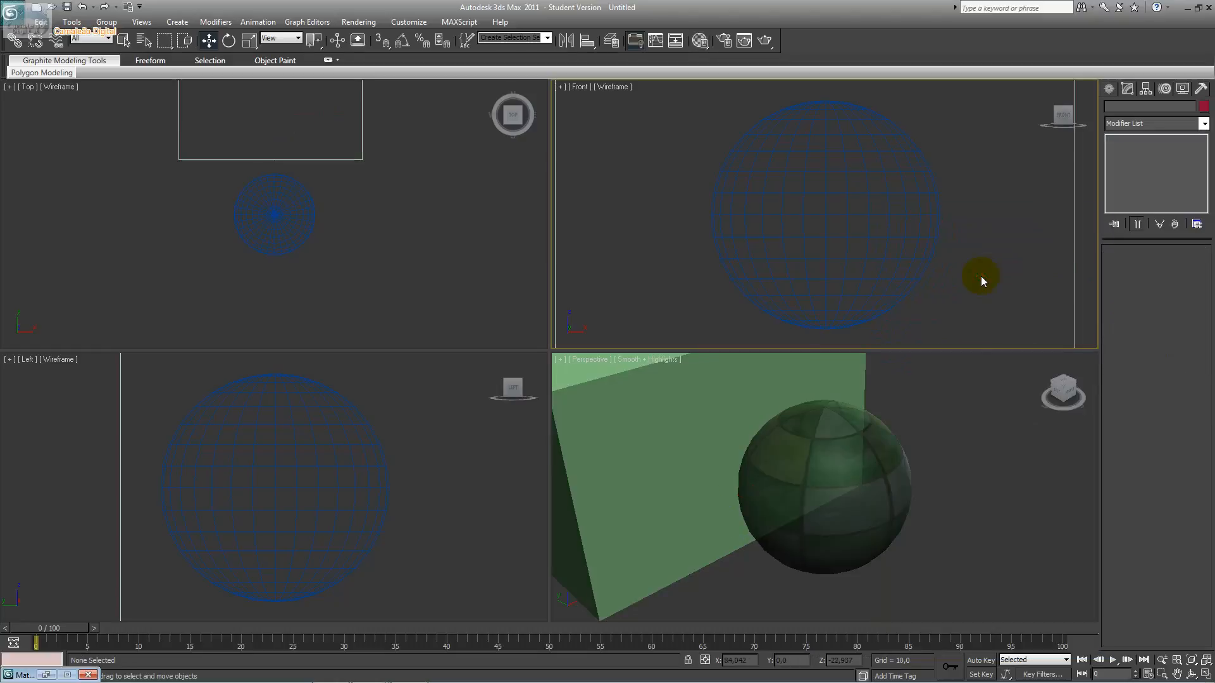
pyautogui.click(1073, 256)
pyautogui.press('z')
pyautogui.hotkey('alt', 'x')
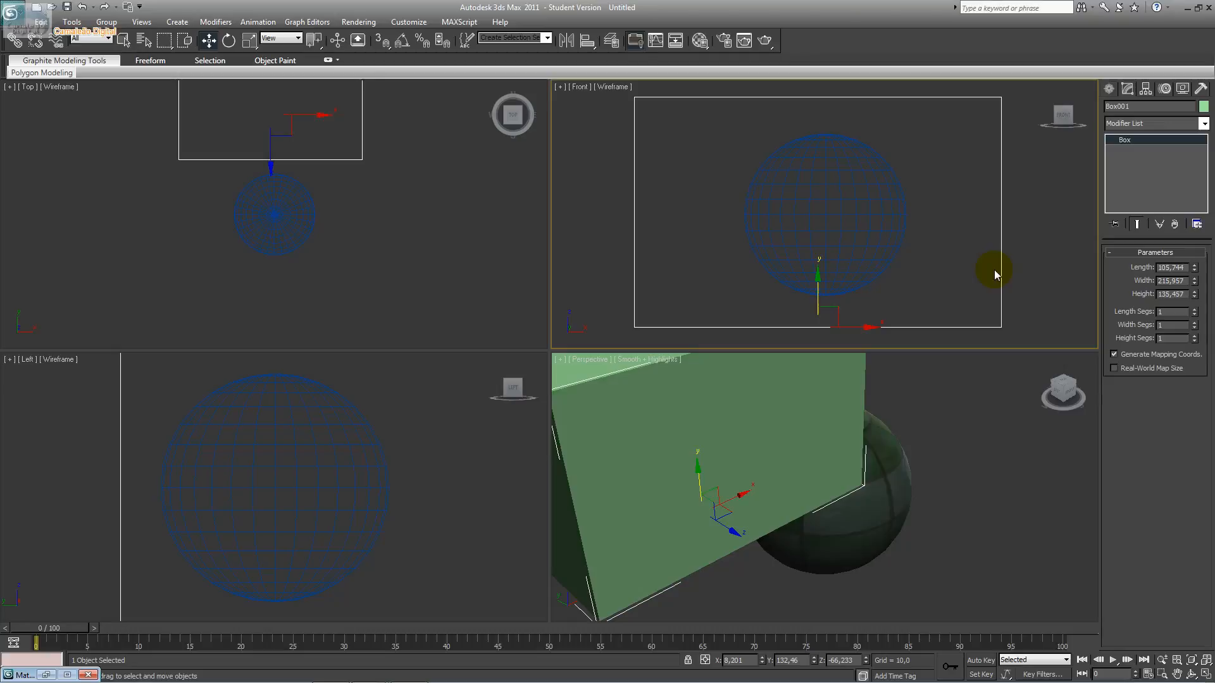
pyautogui.click(338, 264)
pyautogui.scroll(-1, 339, 264)
pyautogui.click(120, 390)
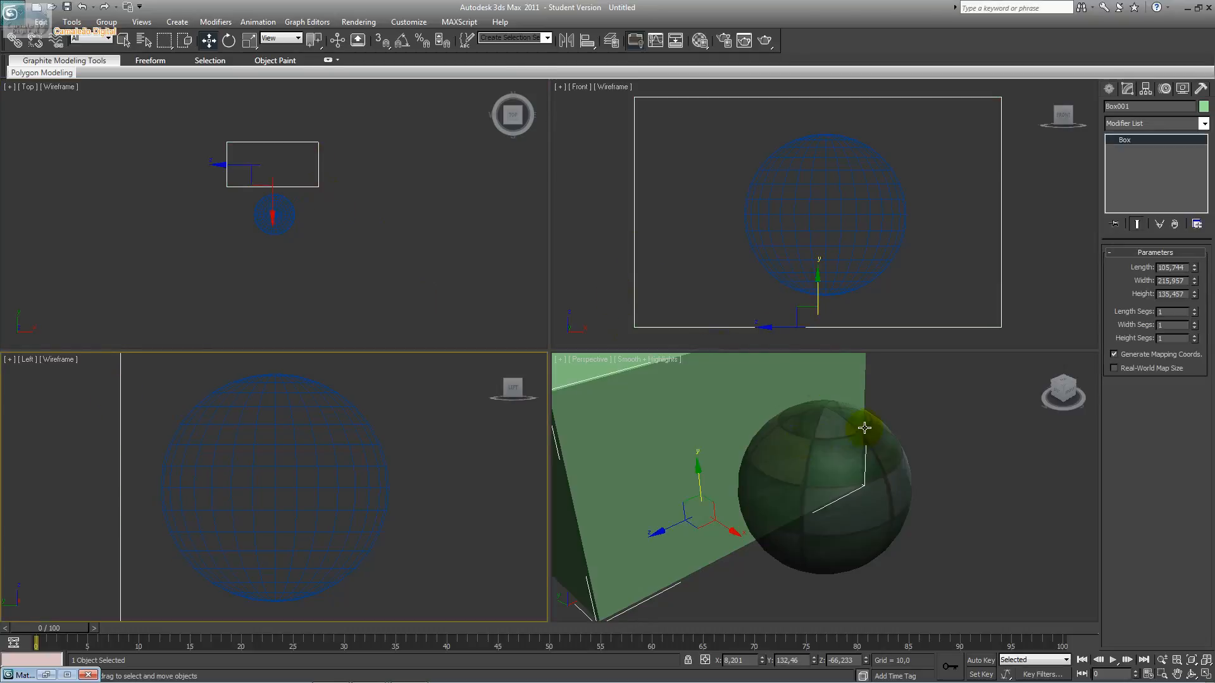
# Step: Try the box beside the sphere at about X 162, Y 105, rotated diagonally in the Top view, and delete it
pyautogui.click(261, 168)
pyautogui.moveTo(295, 148); pyautogui.dragTo(396, 202)
pyautogui.click(229, 43)
pyautogui.click(209, 39)
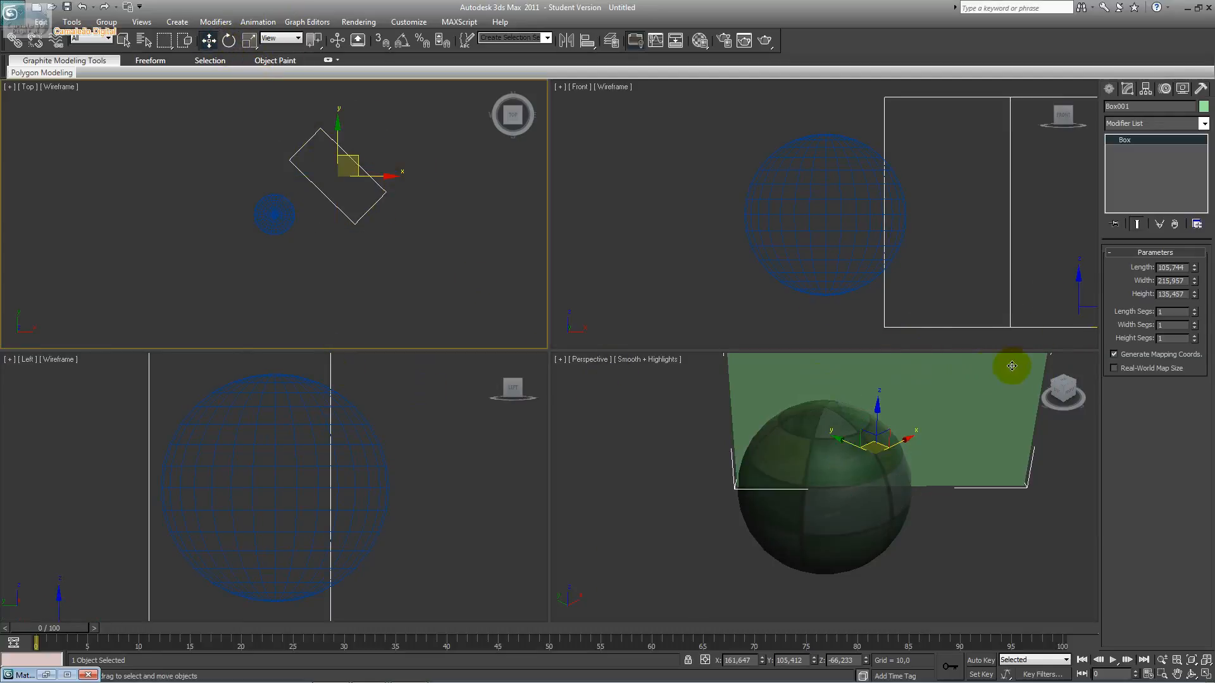
pyautogui.press('Delete')
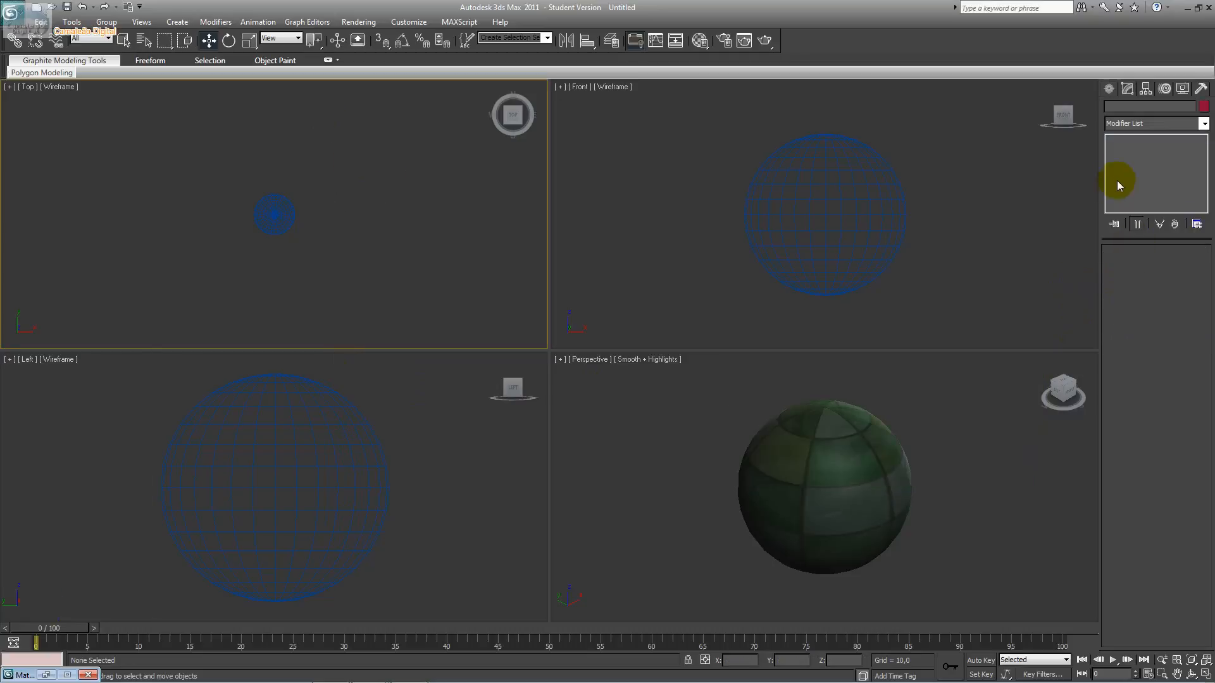
# Step: Draw a torus behind the sphere with Radius 2 of about 22, and reduce its Radius 1 to about 85
pyautogui.click(1109, 89)
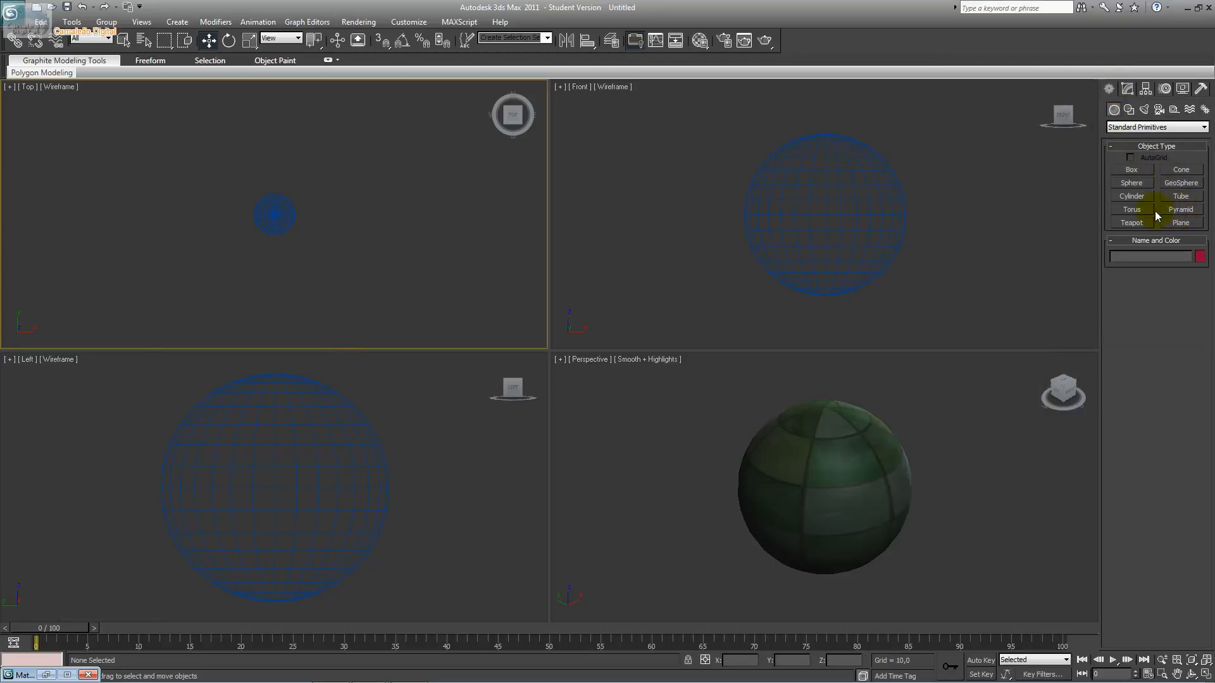
pyautogui.click(1132, 210)
pyautogui.moveTo(269, 158); pyautogui.dragTo(279, 230)
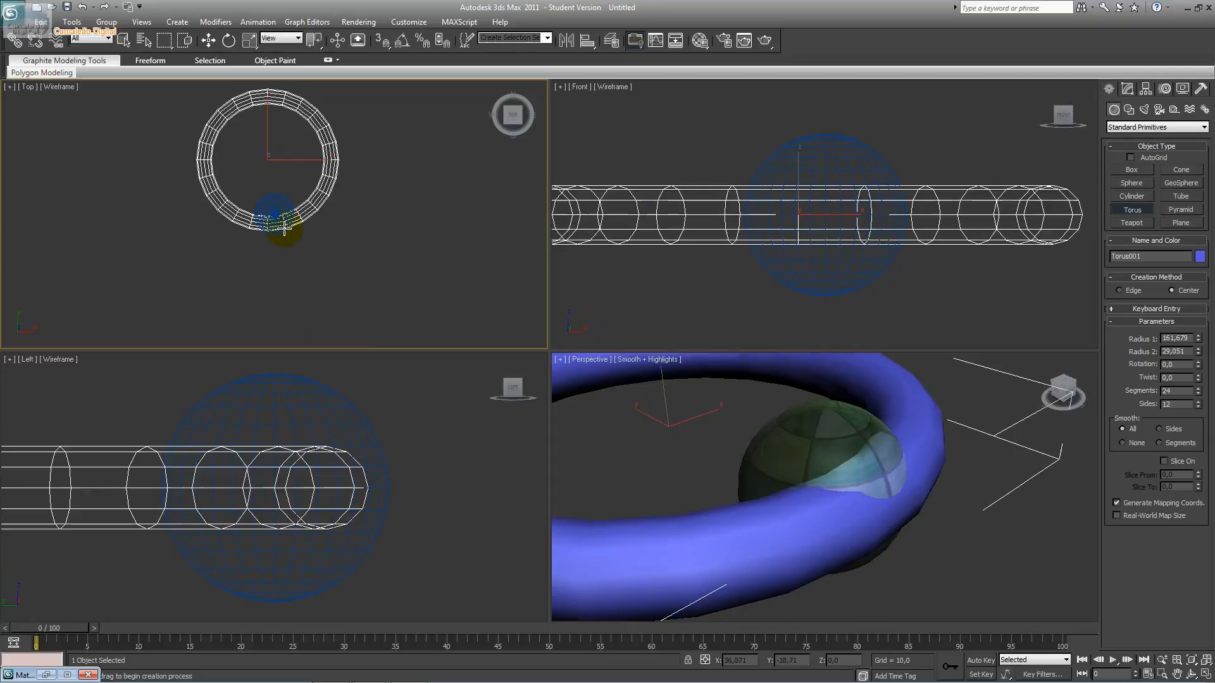
pyautogui.click(276, 234)
pyautogui.click(208, 40)
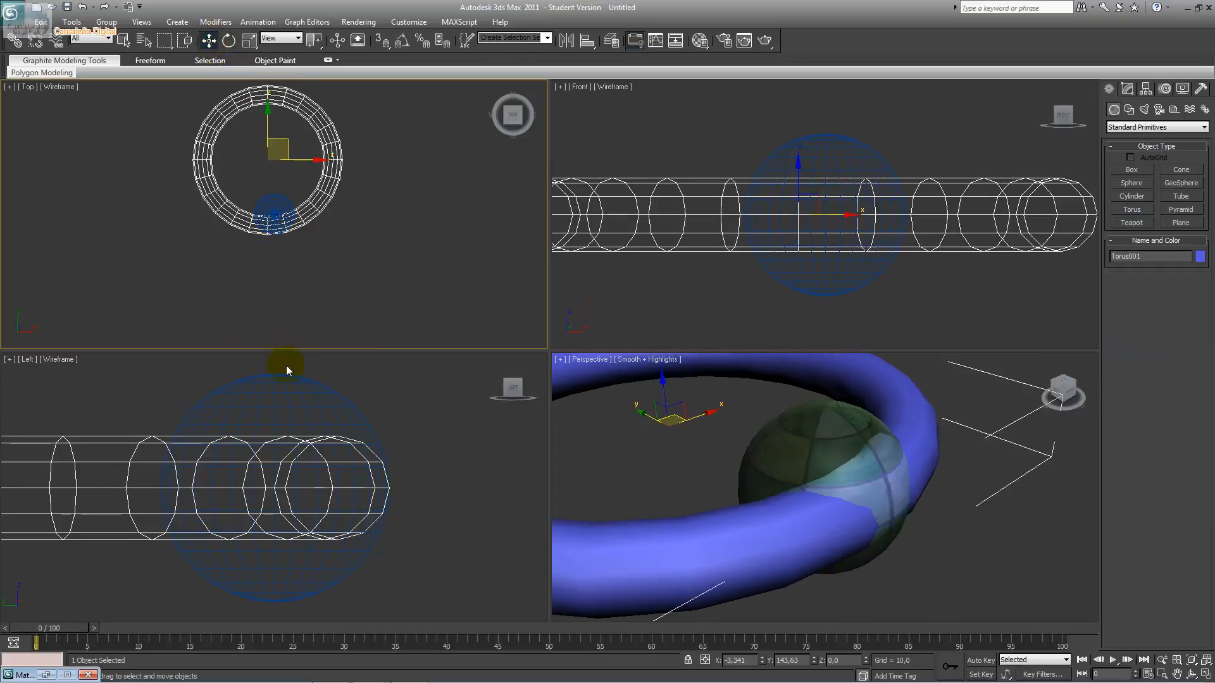
pyautogui.click(1128, 89)
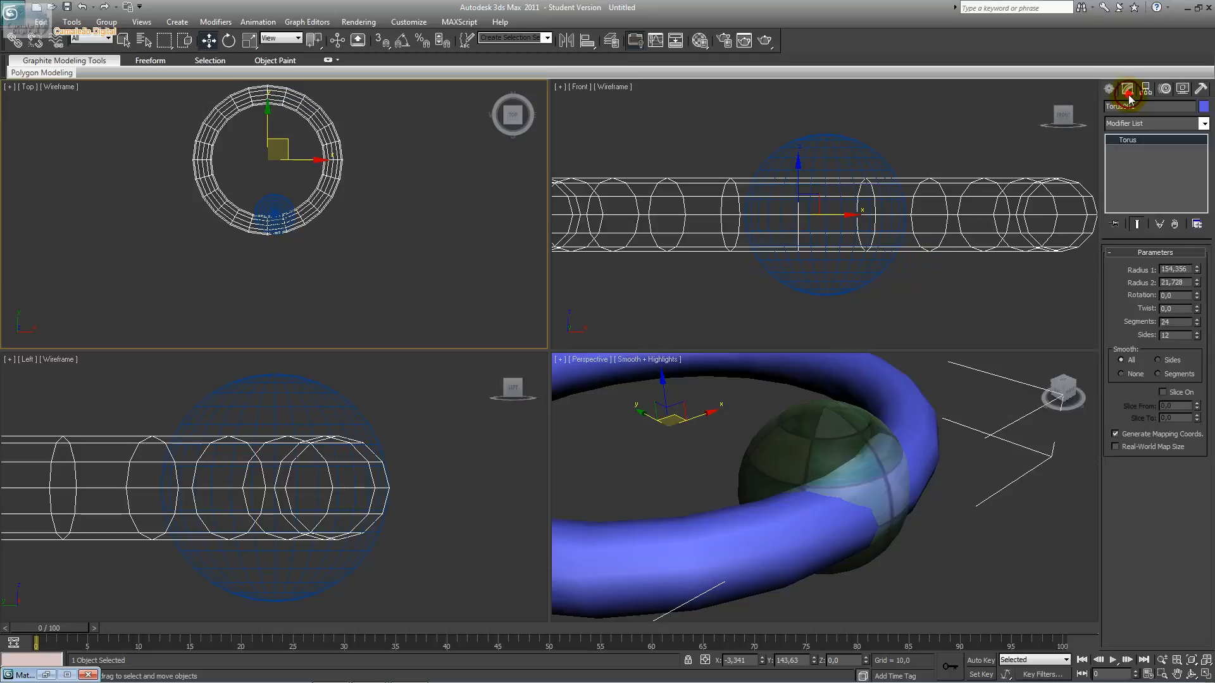
pyautogui.moveTo(1198, 275); pyautogui.dragTo(1193, 299)
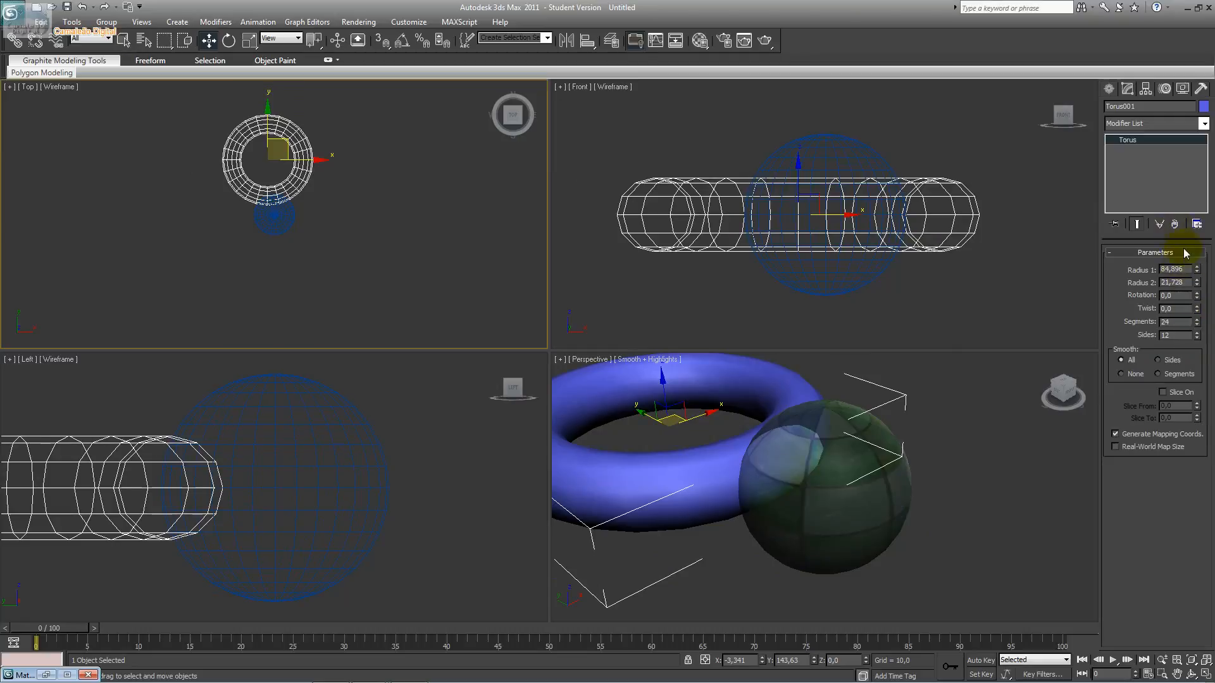
# Step: Raise the torus's sides to 24, move it behind the sphere to about X 94, Y 53, Z -15, and deselect it
pyautogui.moveTo(1198, 336); pyautogui.dragTo(1176, 248)
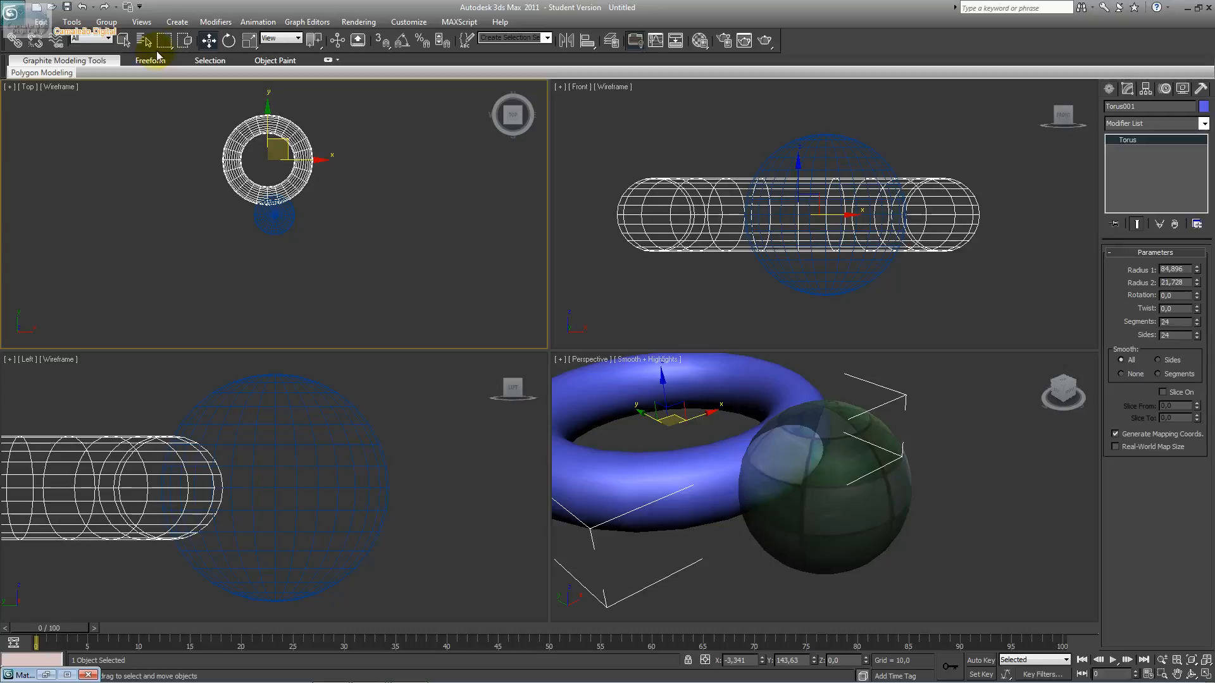
pyautogui.click(209, 39)
pyautogui.moveTo(287, 143); pyautogui.dragTo(340, 180)
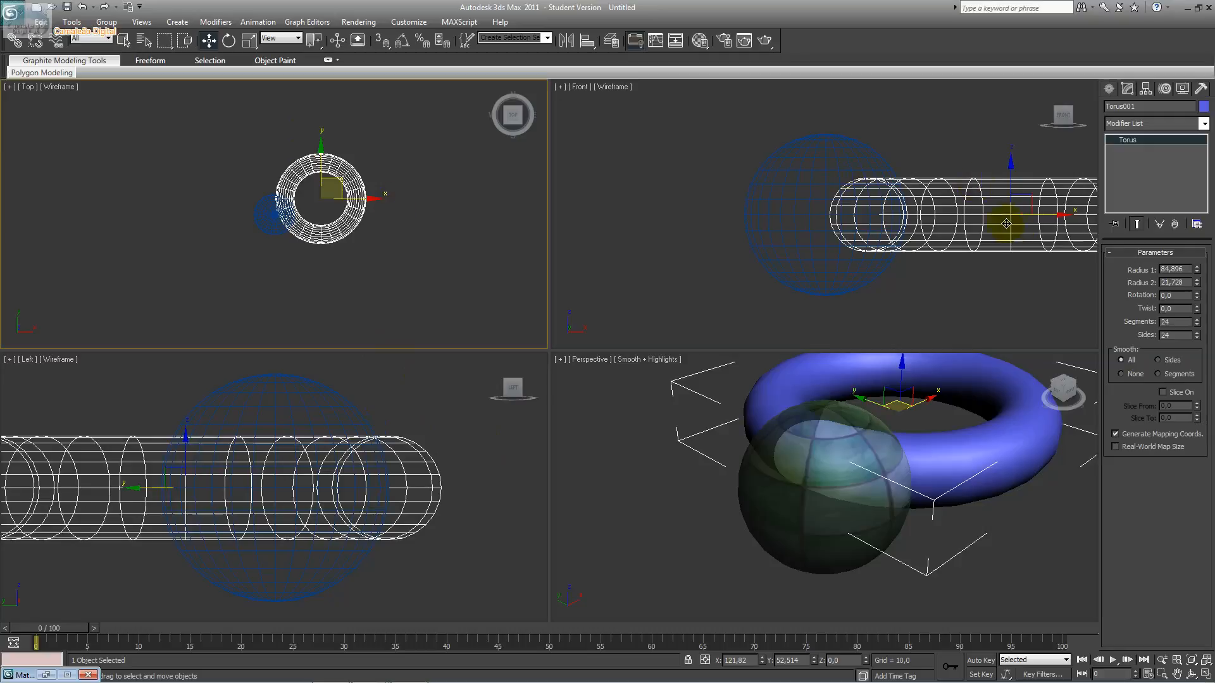
pyautogui.moveTo(1028, 196); pyautogui.dragTo(980, 221)
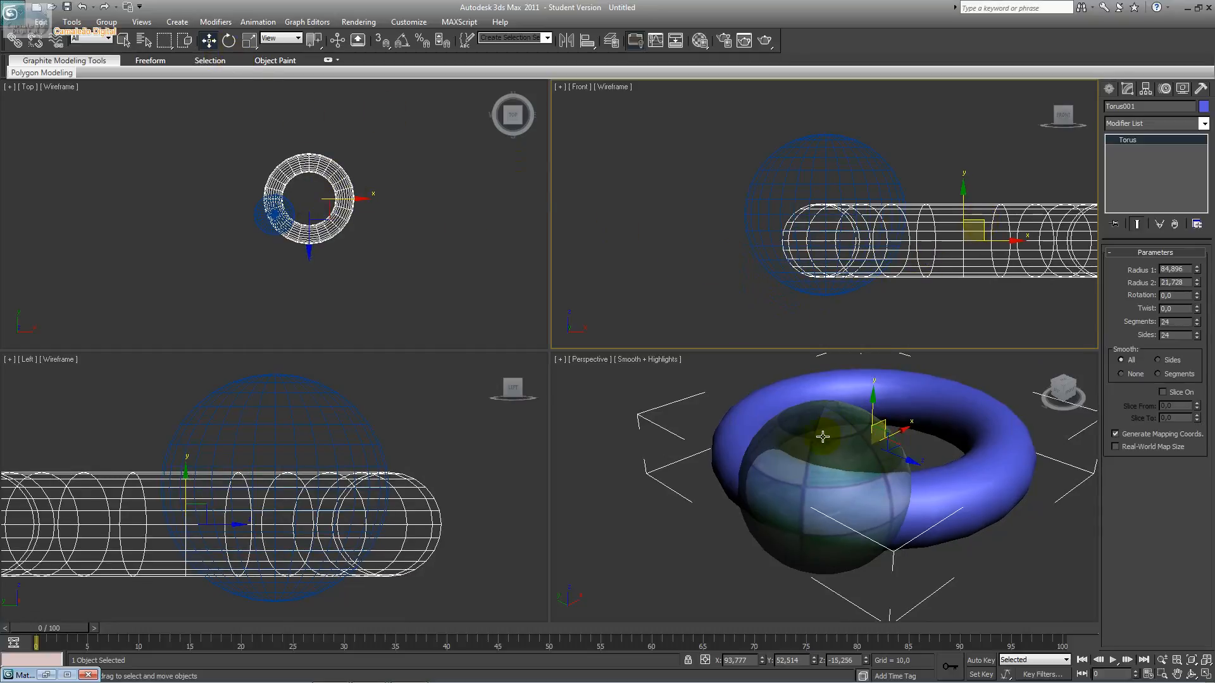
pyautogui.click(618, 477)
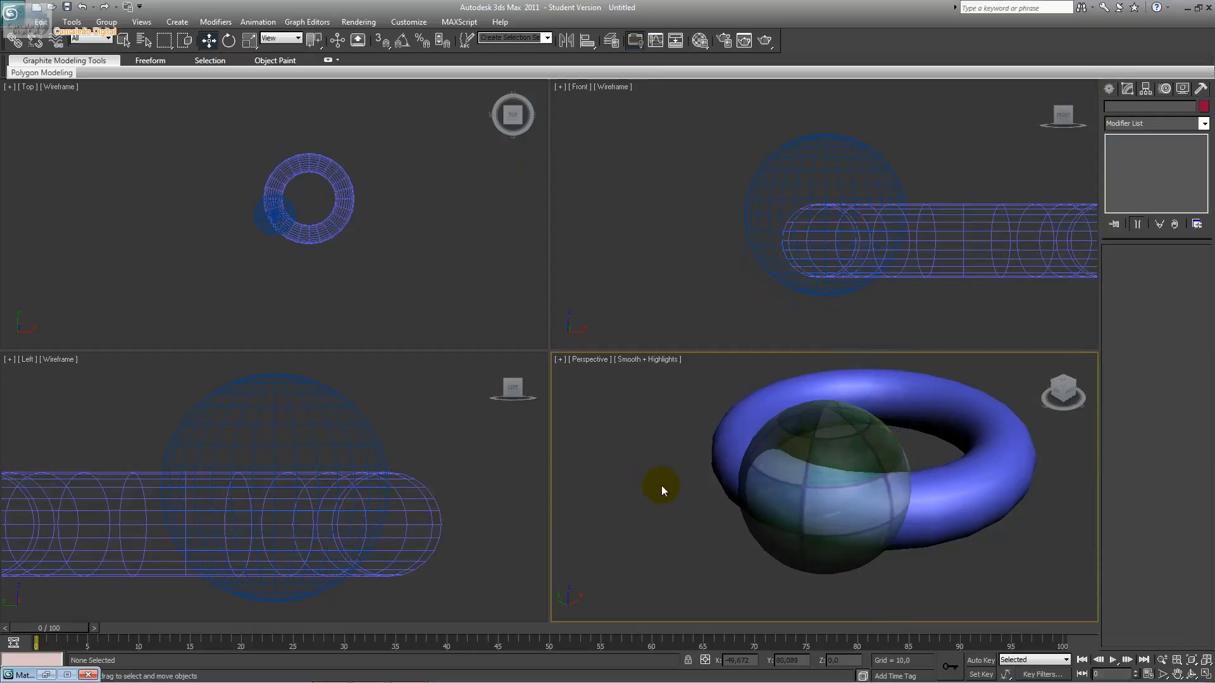
# Step: Maximize the Perspective viewport, render a test image of the transparent sphere over the torus, and close the render
pyautogui.click(1206, 675)
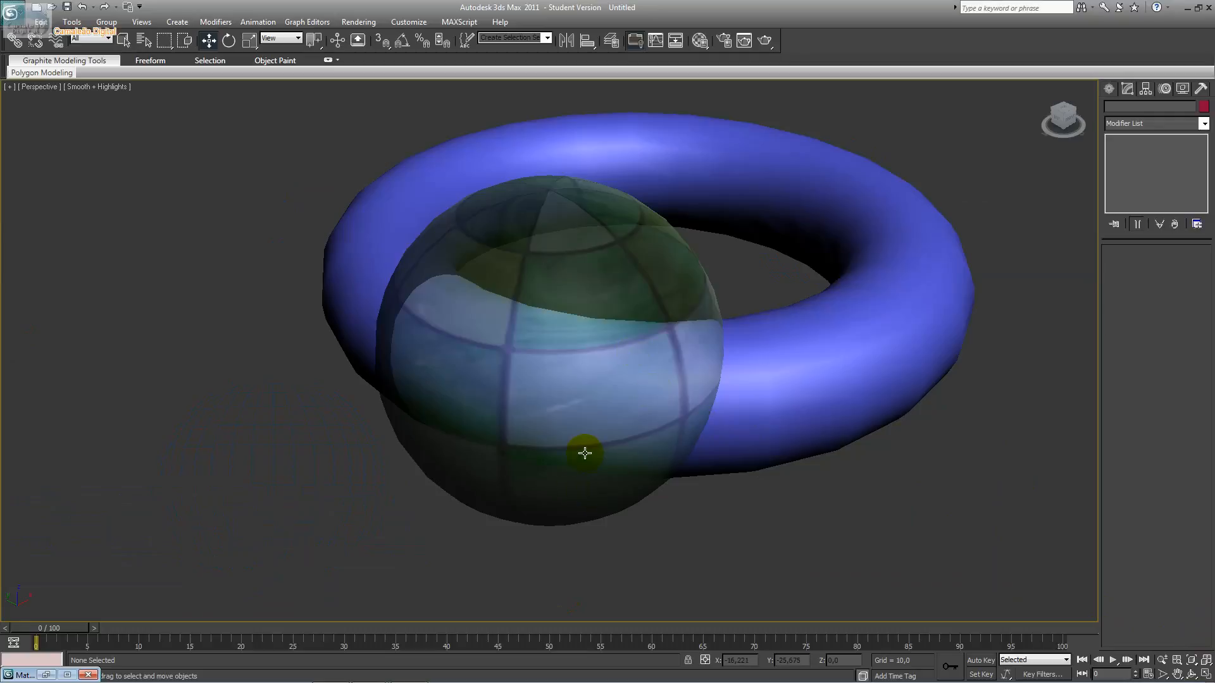
pyautogui.hotkey('shift', 'q')
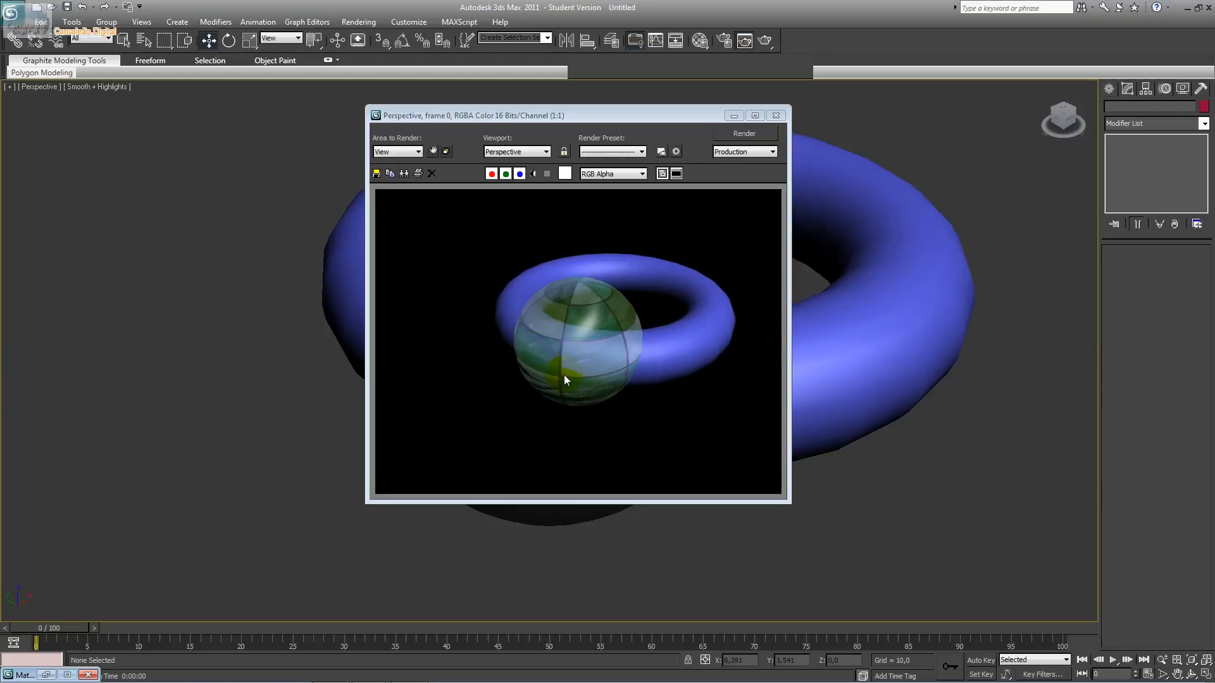
pyautogui.scroll(3, 613, 330)
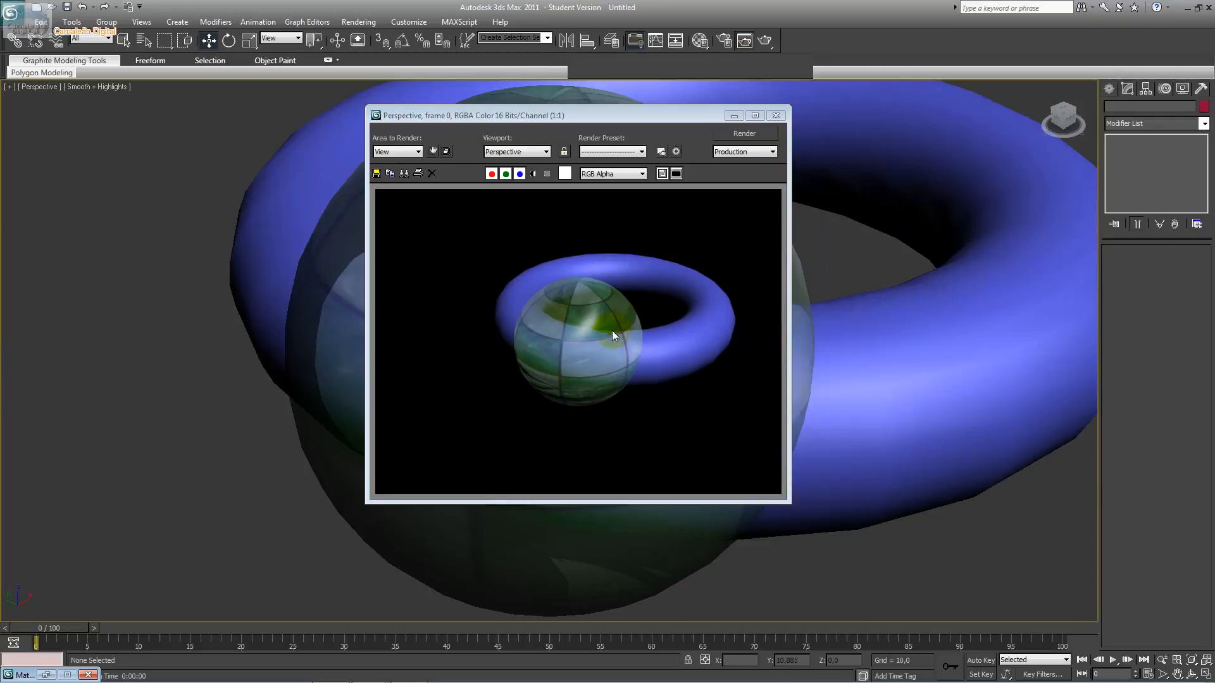
pyautogui.click(776, 115)
# Step: Select the sphere, set the render output size to HDTV (video), render the Perspective view, and close the render windows
pyautogui.click(670, 238)
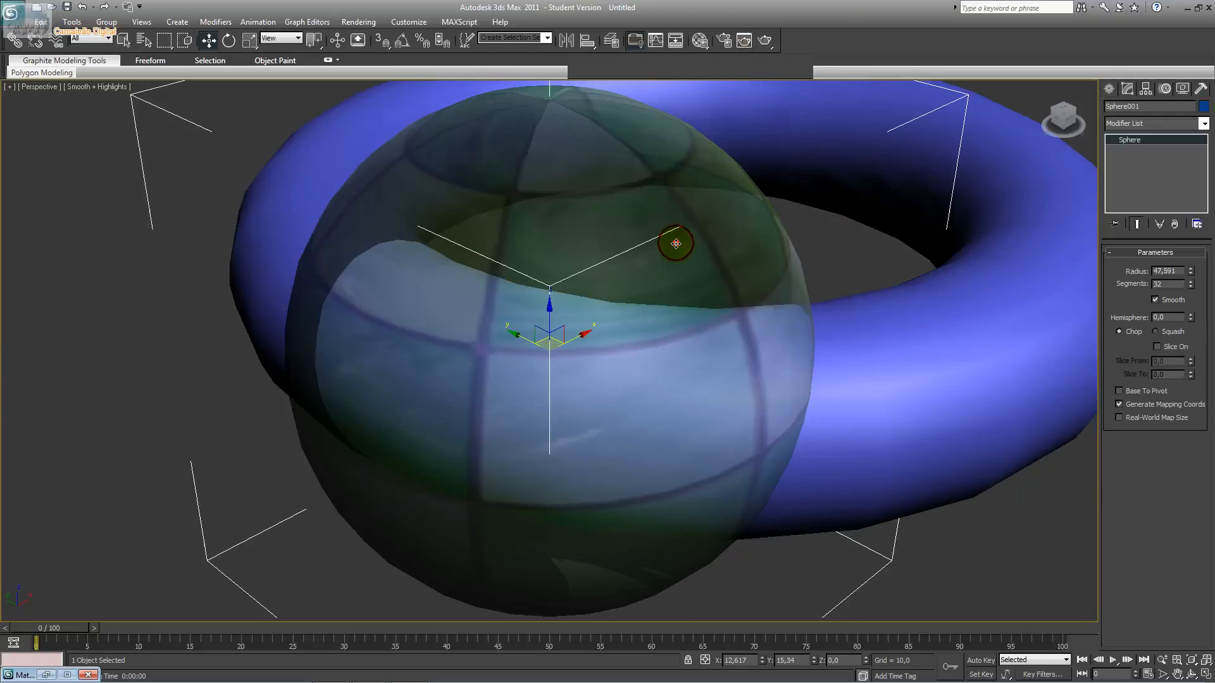
pyautogui.scroll(-3, 675, 244)
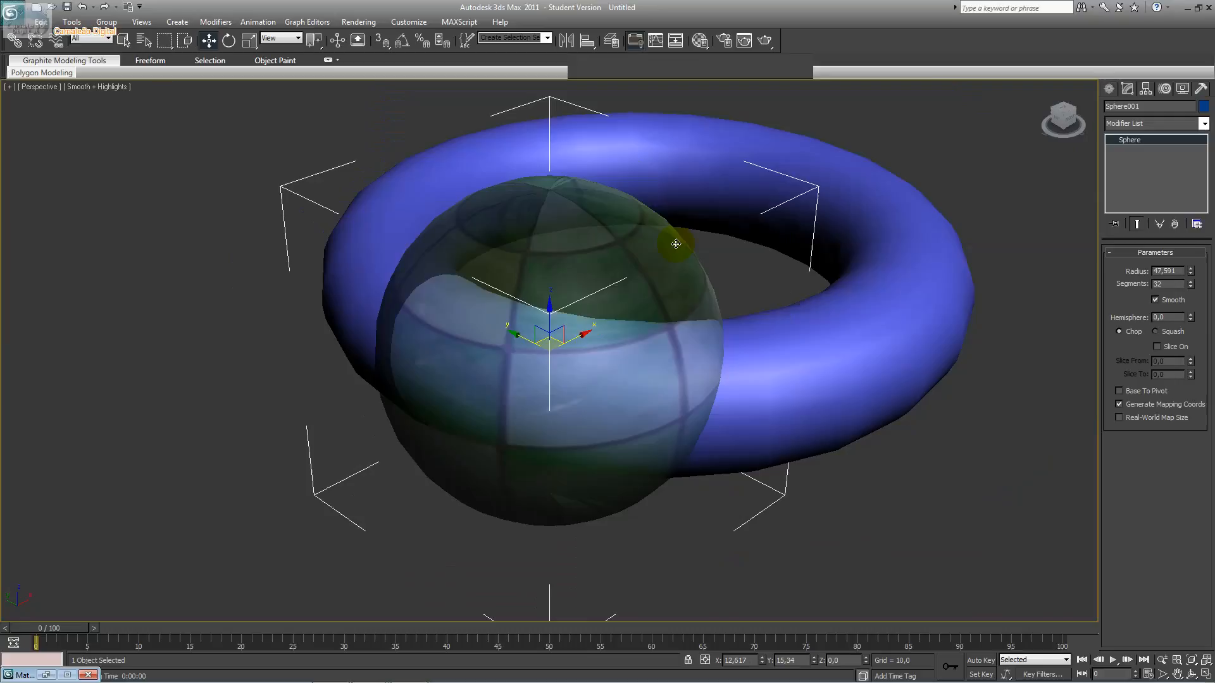
pyautogui.click(358, 22)
pyautogui.click(366, 54)
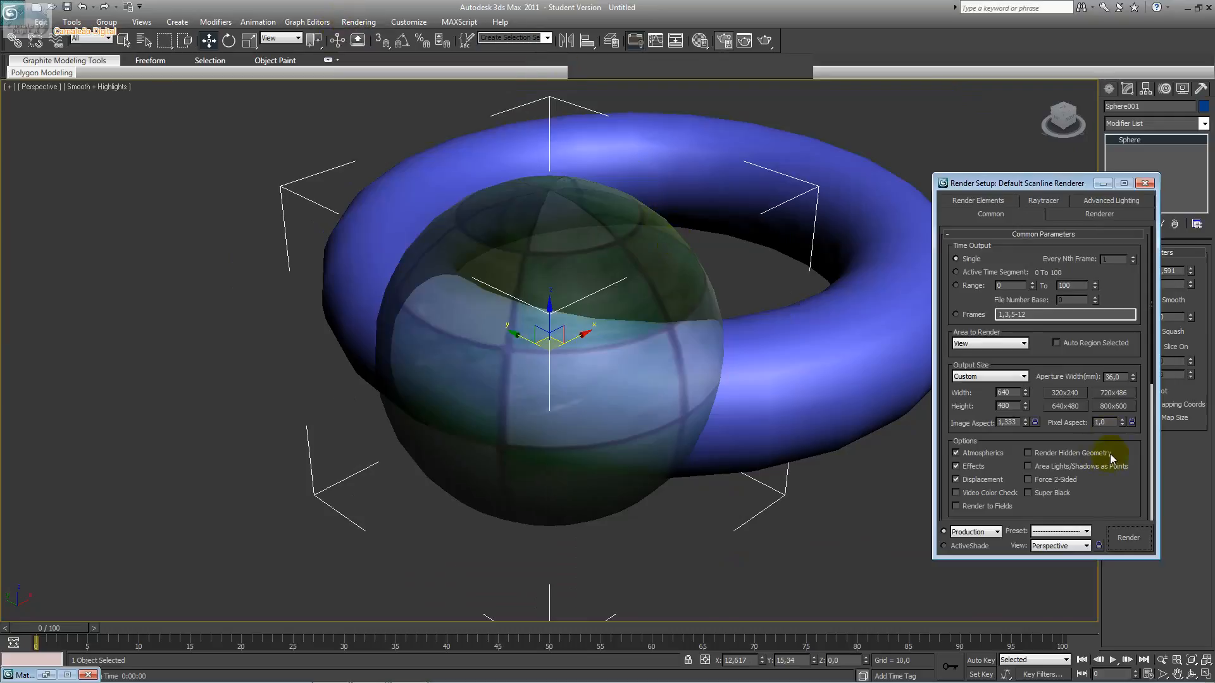
pyautogui.click(1021, 377)
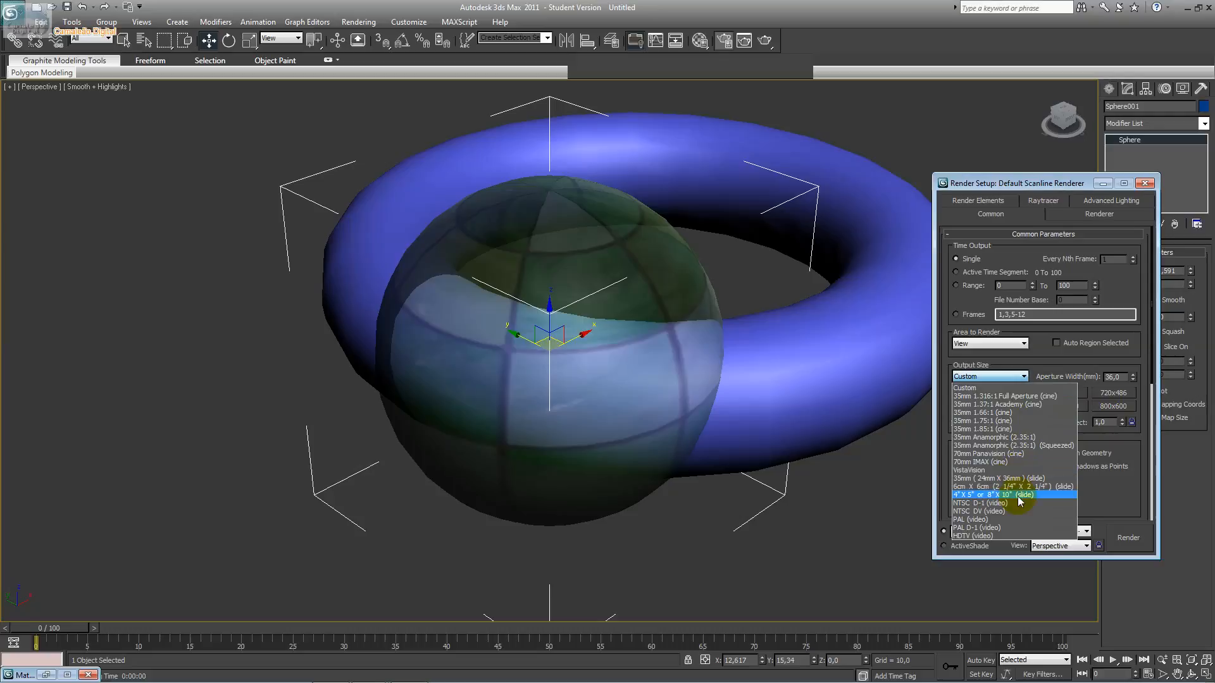
pyautogui.click(1010, 536)
pyautogui.click(1126, 543)
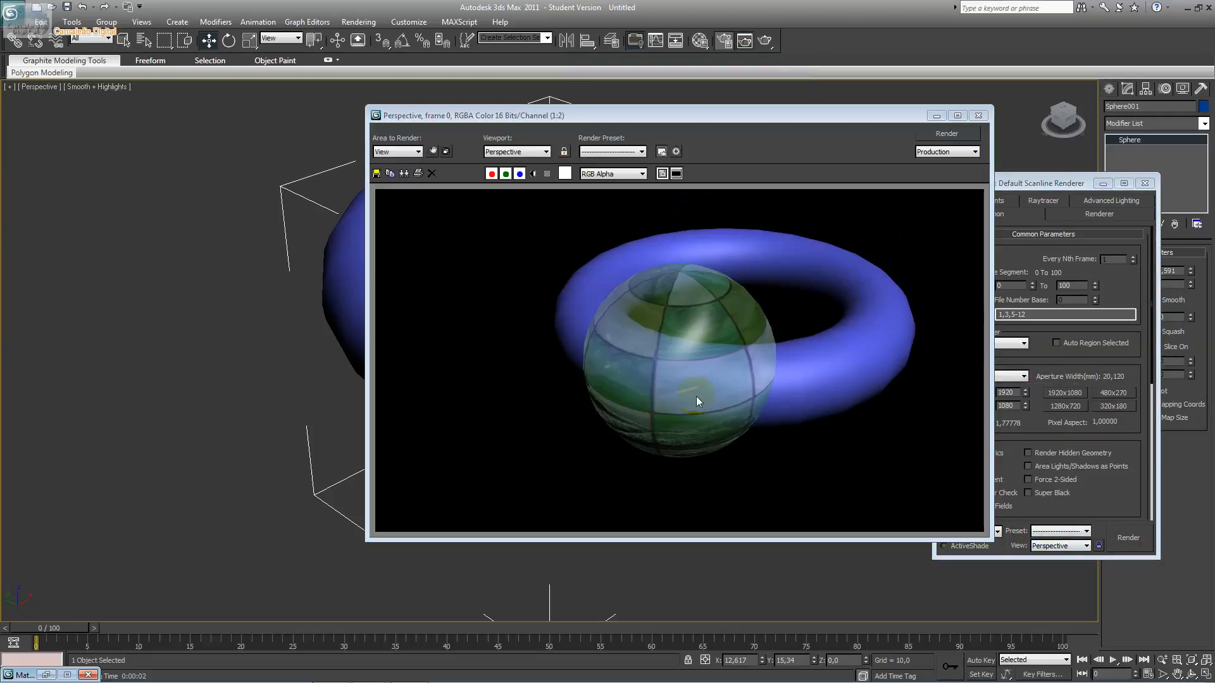
pyautogui.click(687, 441)
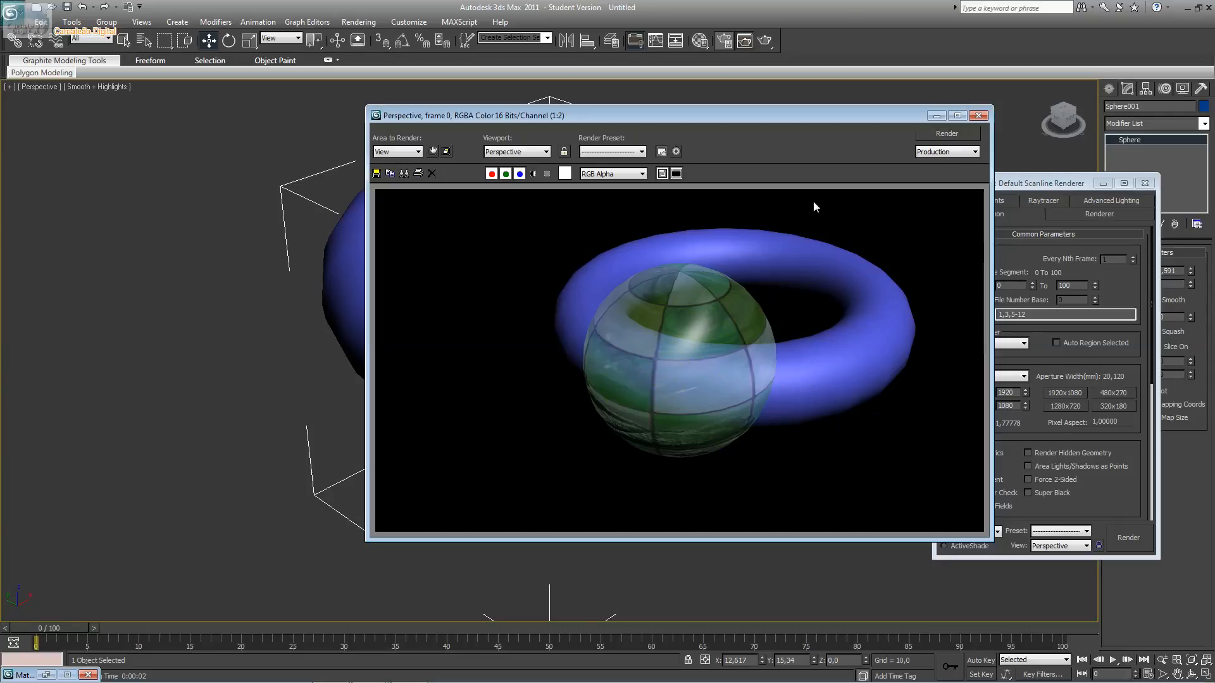
pyautogui.click(1145, 184)
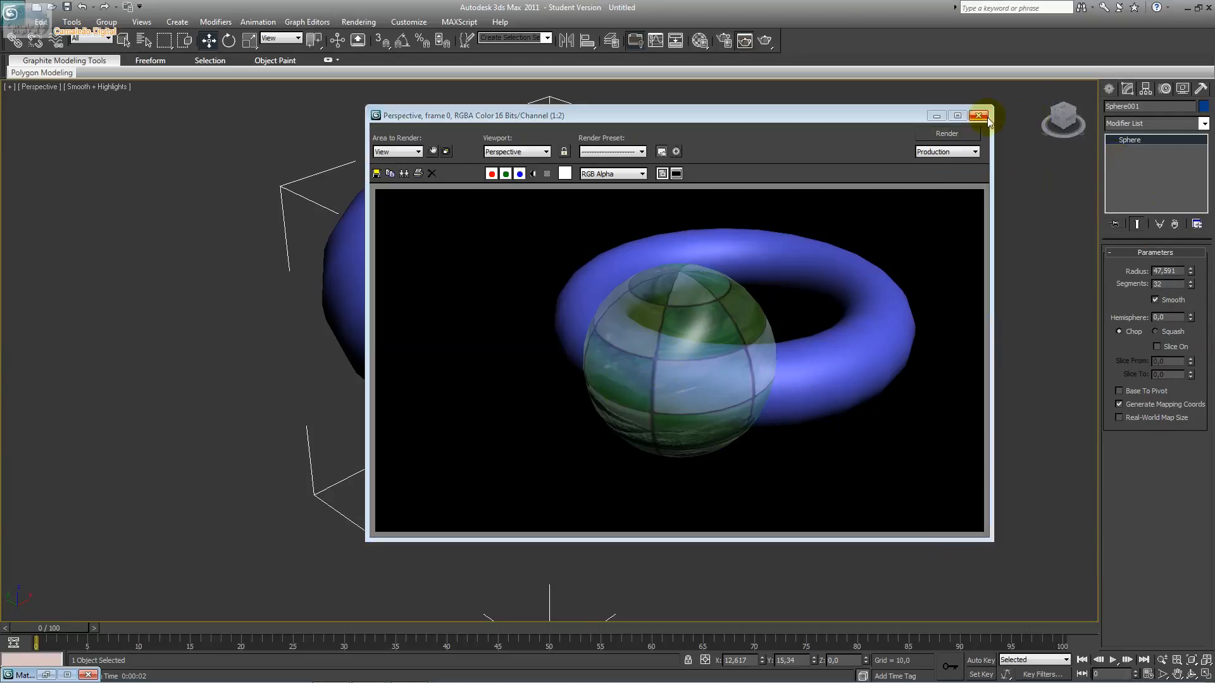
pyautogui.click(979, 116)
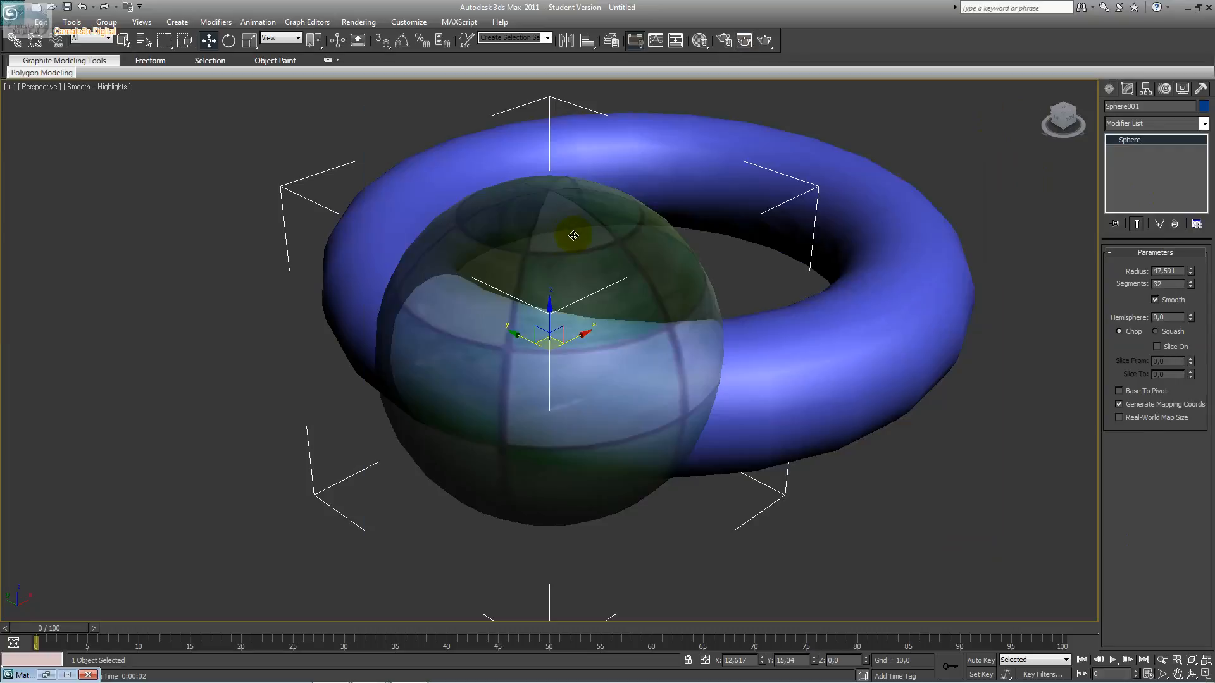
# Step: Reopen the Material Editor and collapse Anisotropic Basic Parameters to examine the sphere material's list of map channels
pyautogui.press('m')
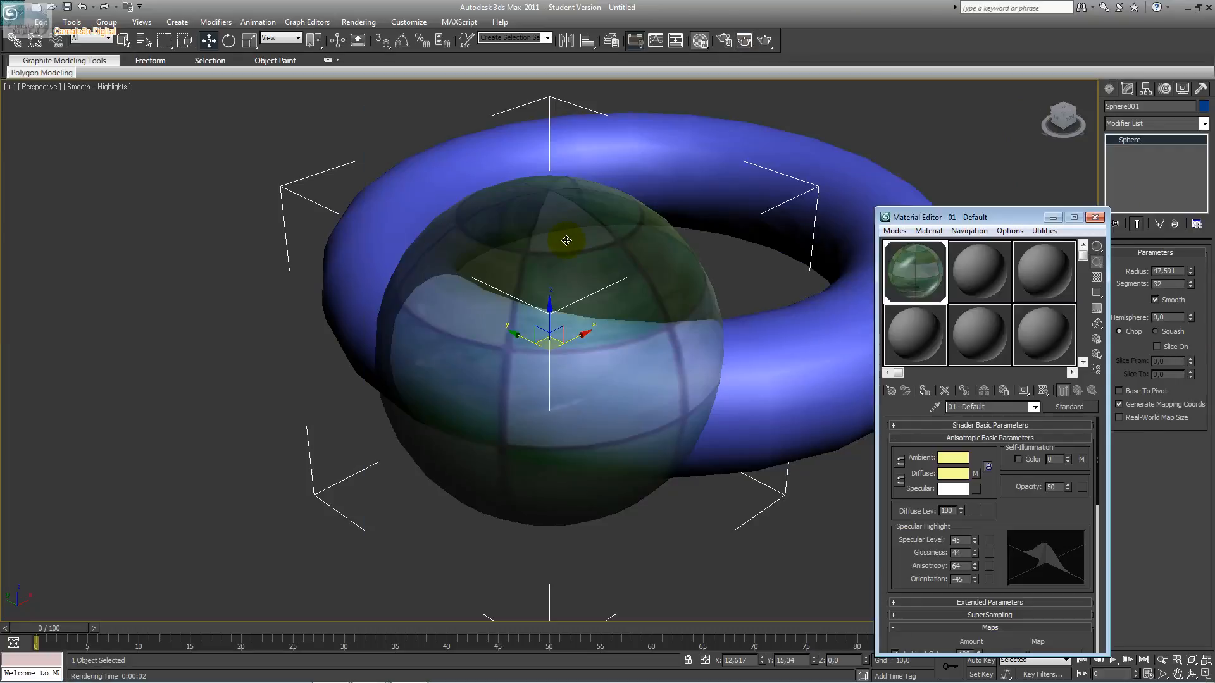
pyautogui.click(1016, 438)
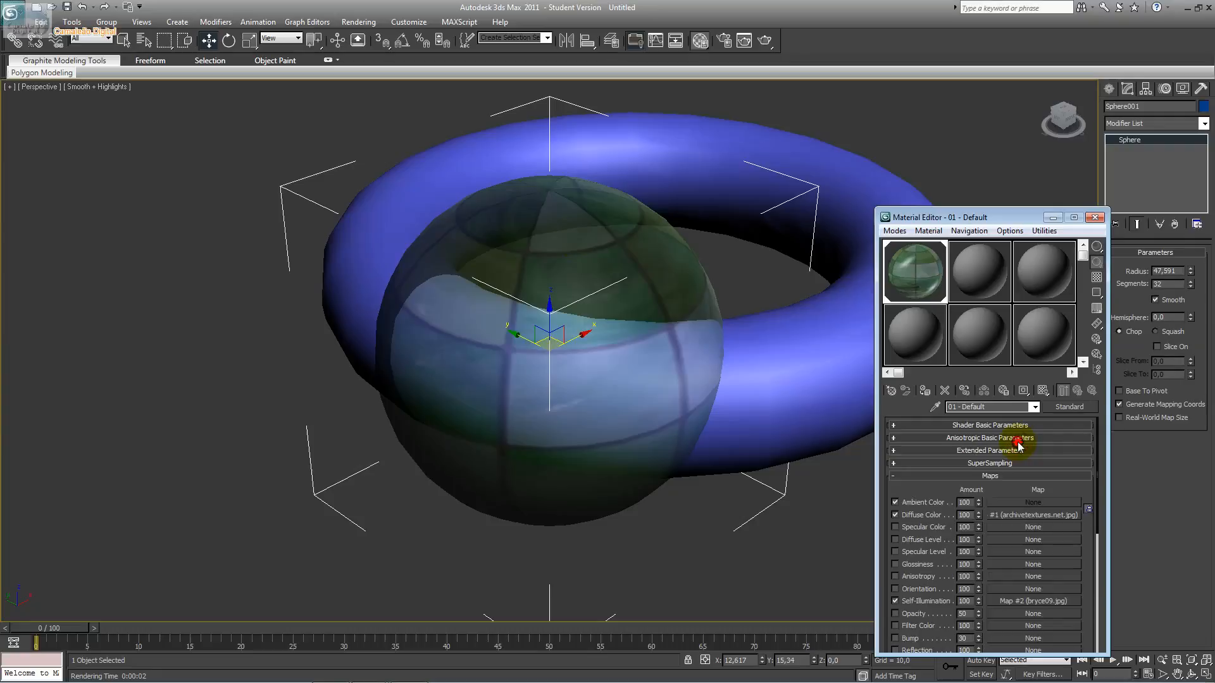
pyautogui.moveTo(882, 583); pyautogui.dragTo(880, 495)
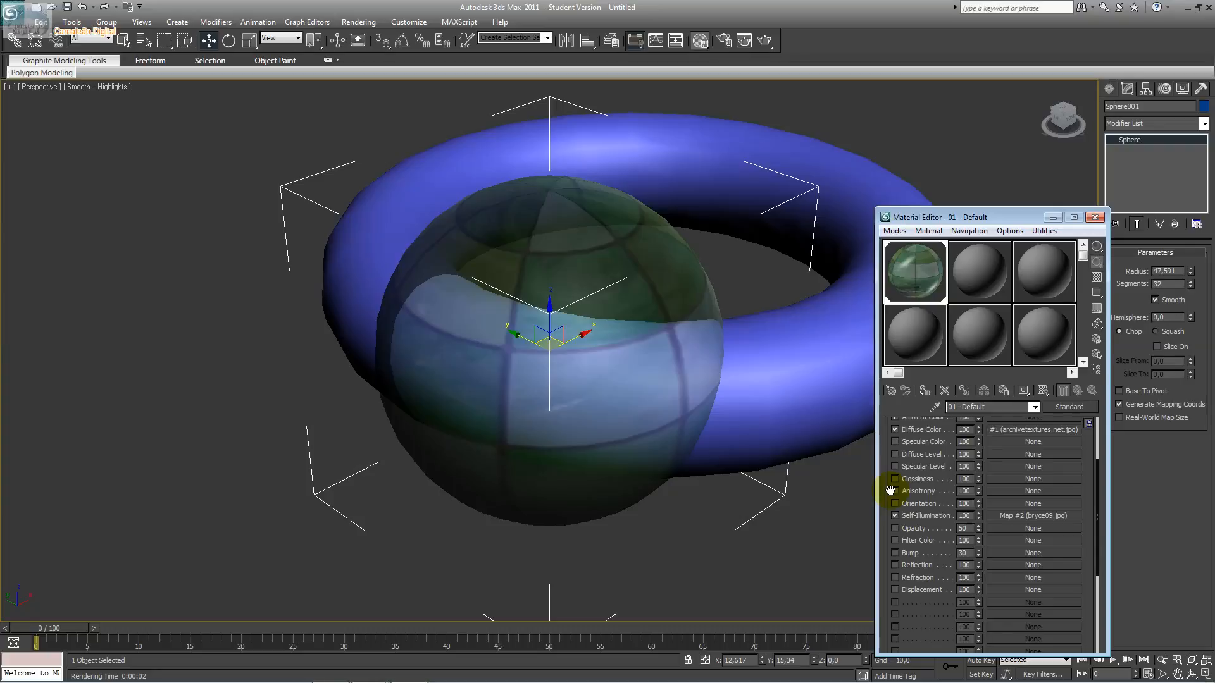
# Step: Toggle the Self-Illumination and Diffuse Color maps off and back on to compare their effect on the material sample
pyautogui.click(909, 519)
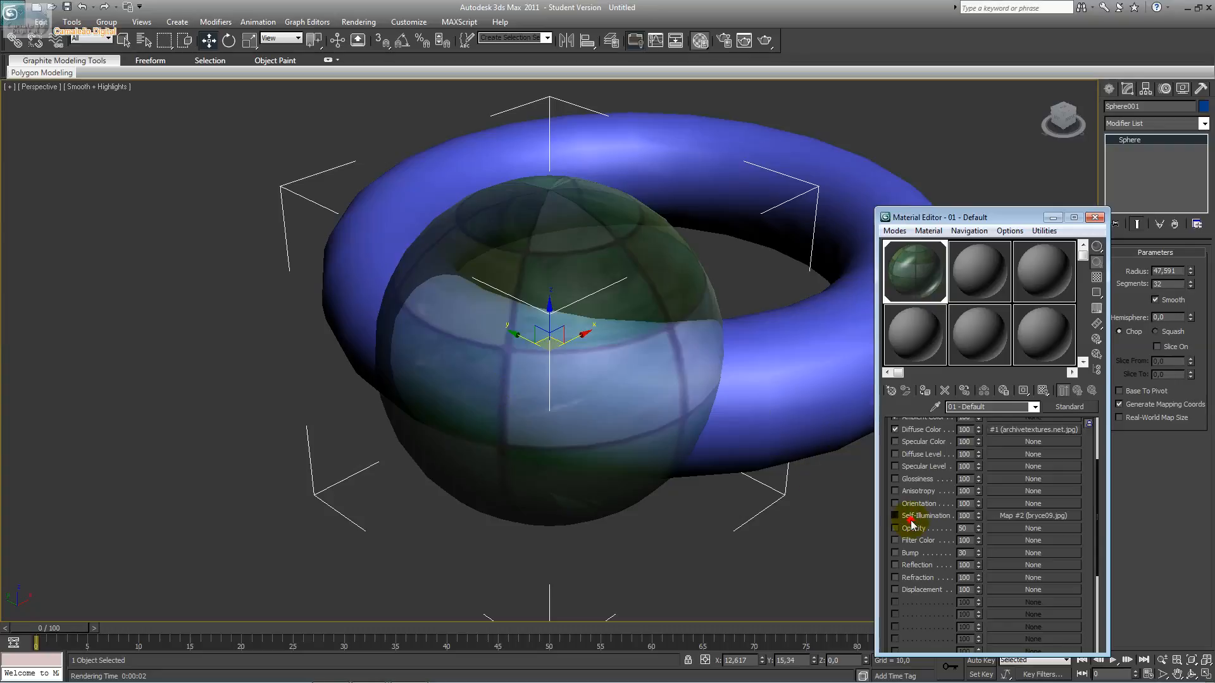
pyautogui.click(910, 520)
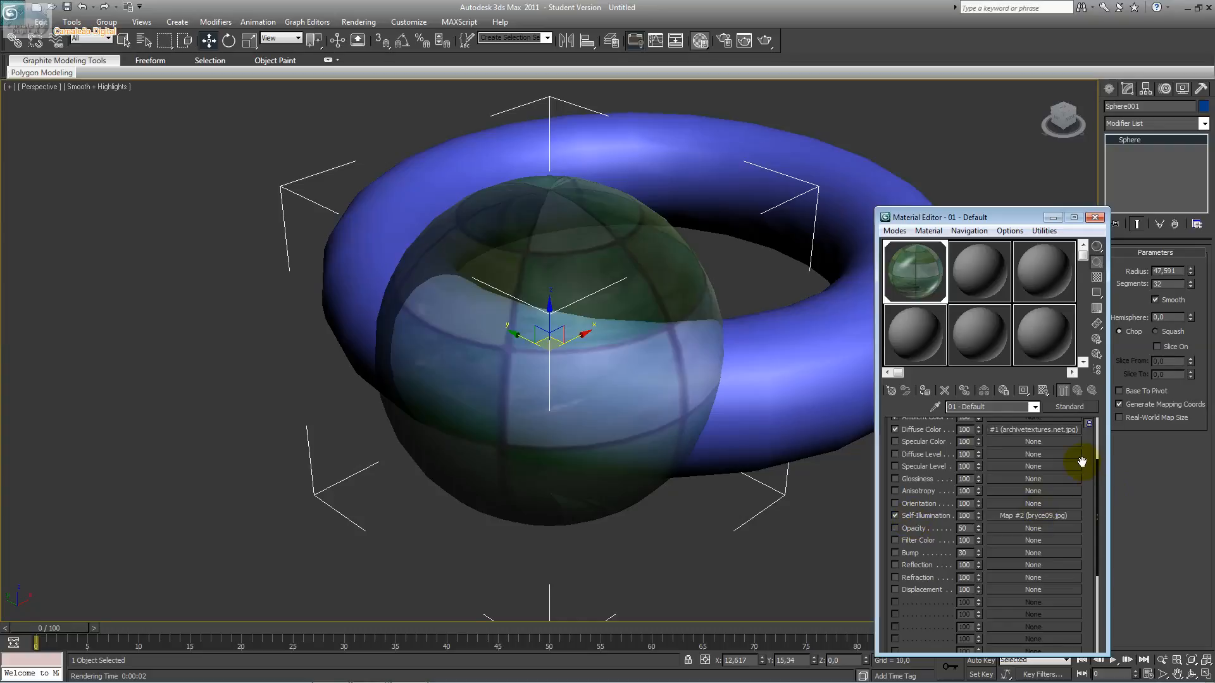
pyautogui.moveTo(1096, 476); pyautogui.dragTo(1096, 434)
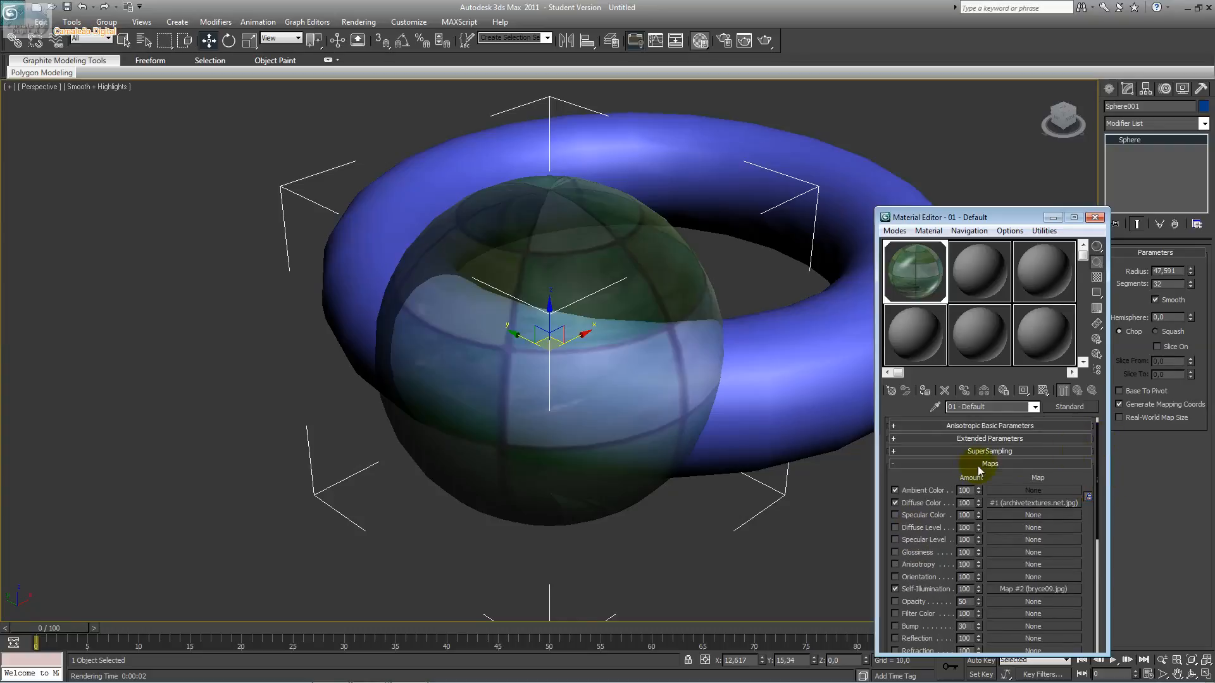
pyautogui.click(904, 504)
pyautogui.click(904, 504)
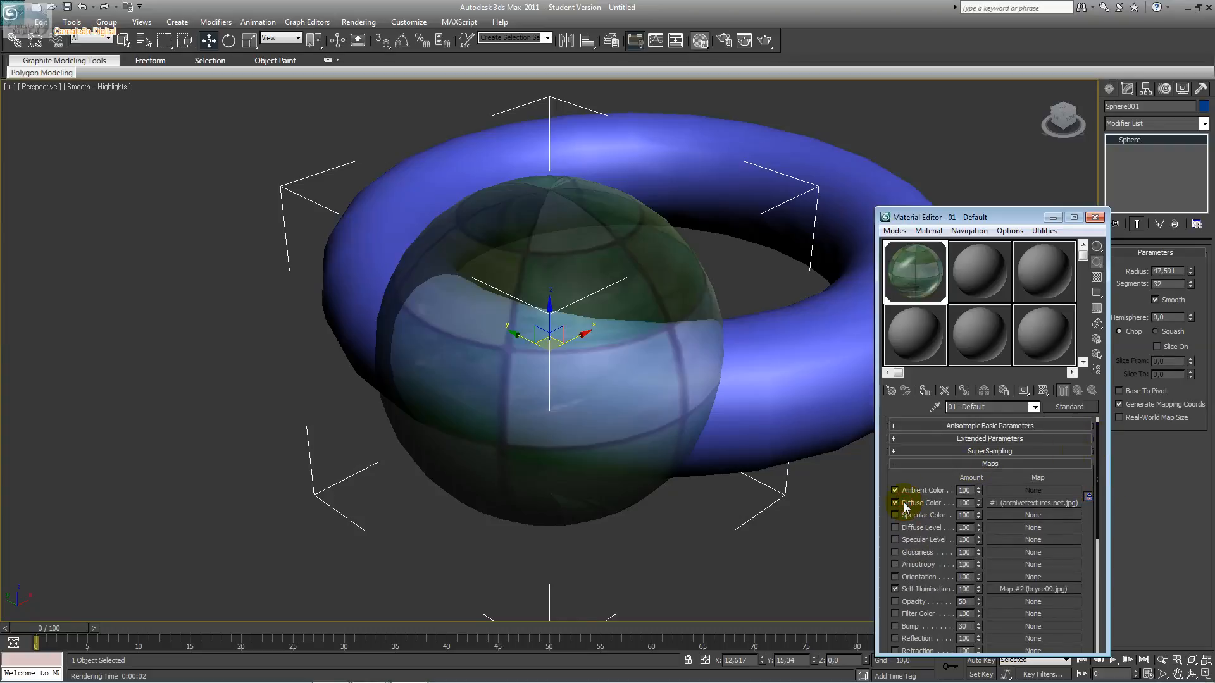
# Step: Enable the Filter Color channel of the sphere's material and assign a Falloff map to it
pyautogui.click(958, 438)
pyautogui.moveTo(1099, 492); pyautogui.dragTo(1098, 510)
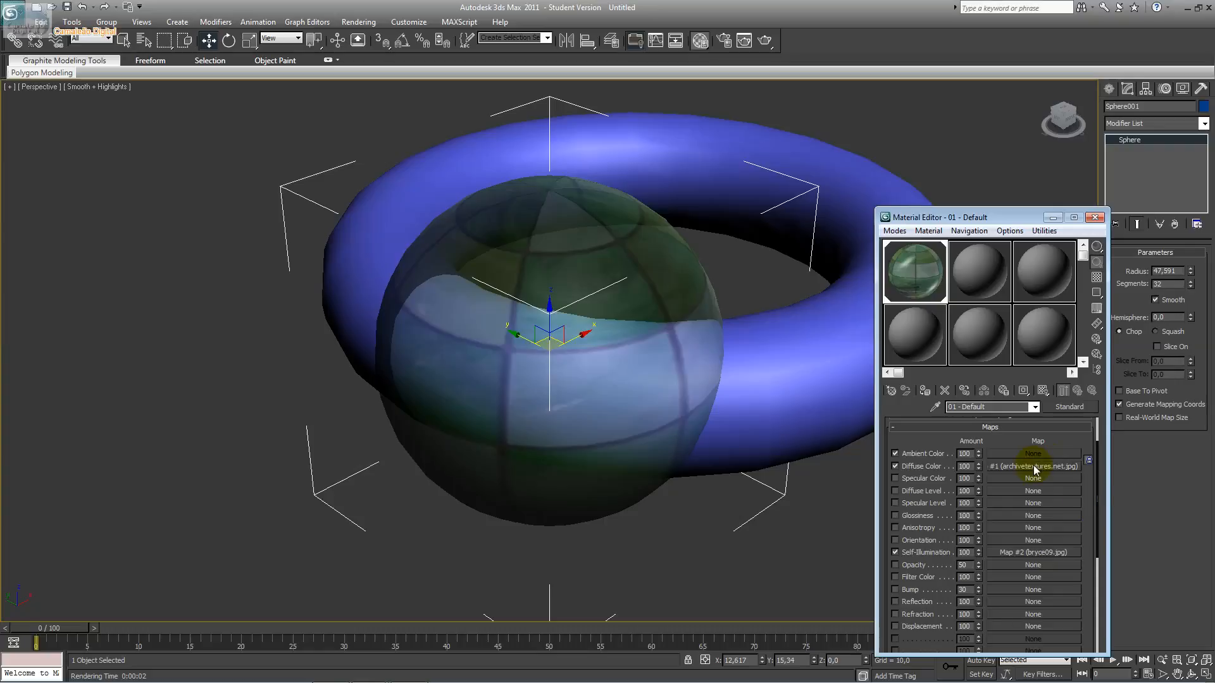
pyautogui.click(923, 578)
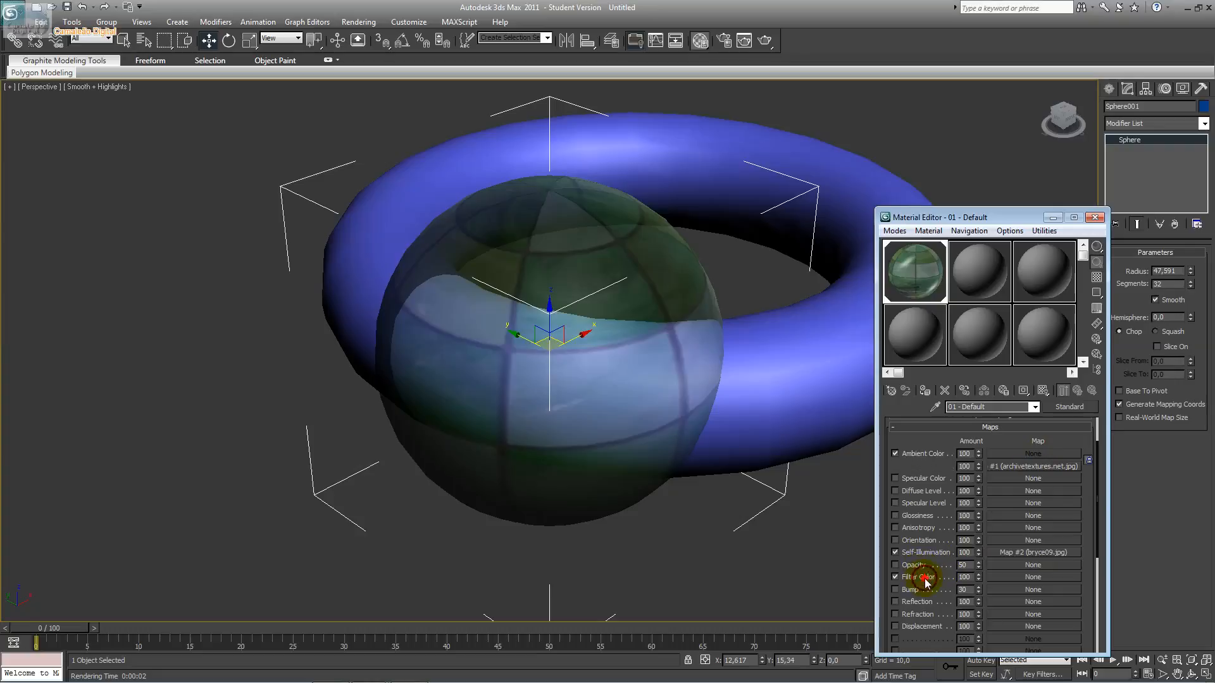
pyautogui.click(1000, 577)
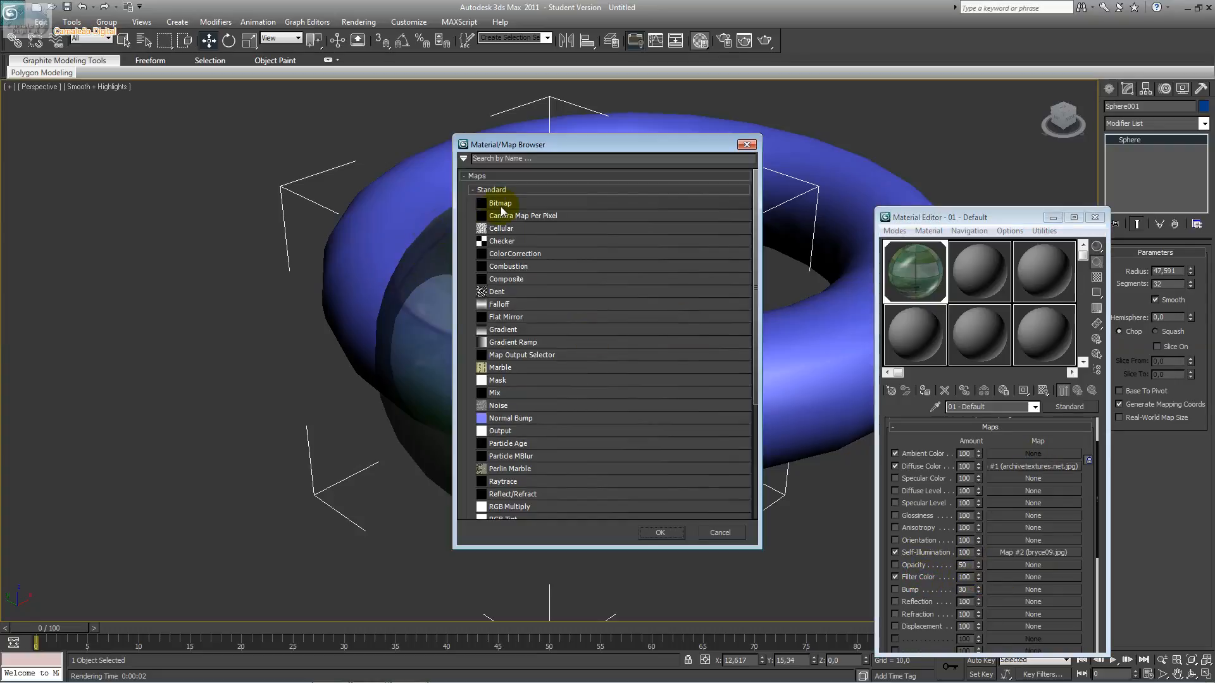
pyautogui.doubleClick(505, 304)
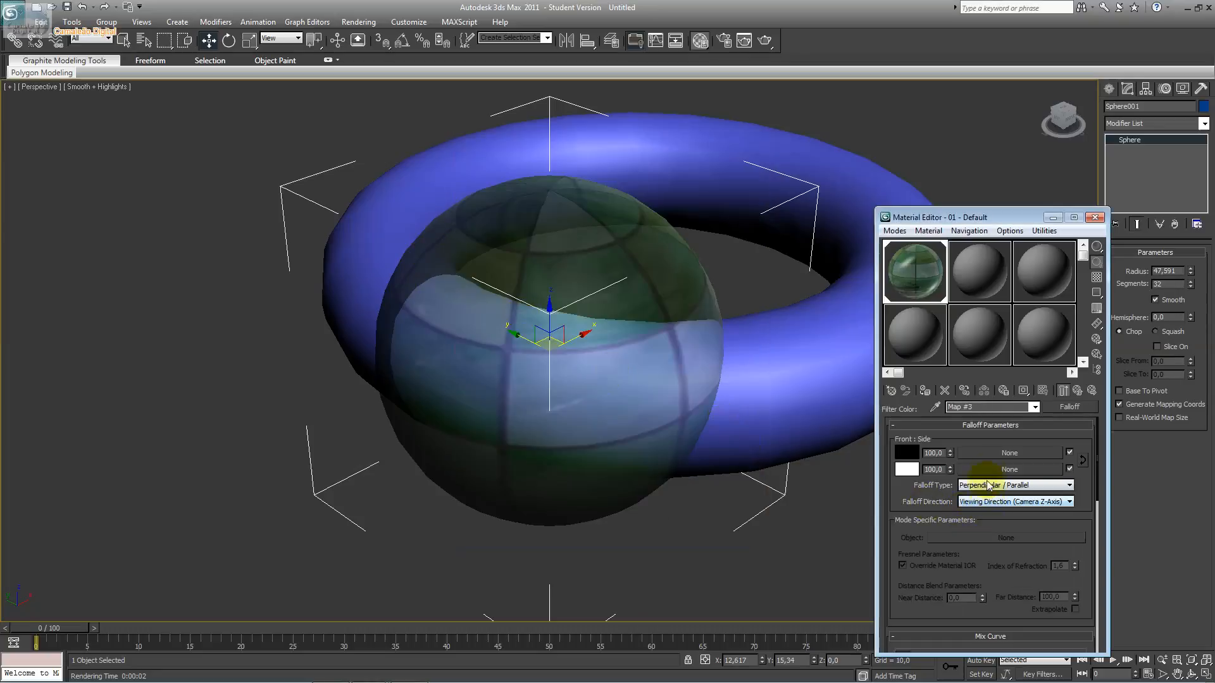
pyautogui.click(1028, 407)
pyautogui.click(1010, 453)
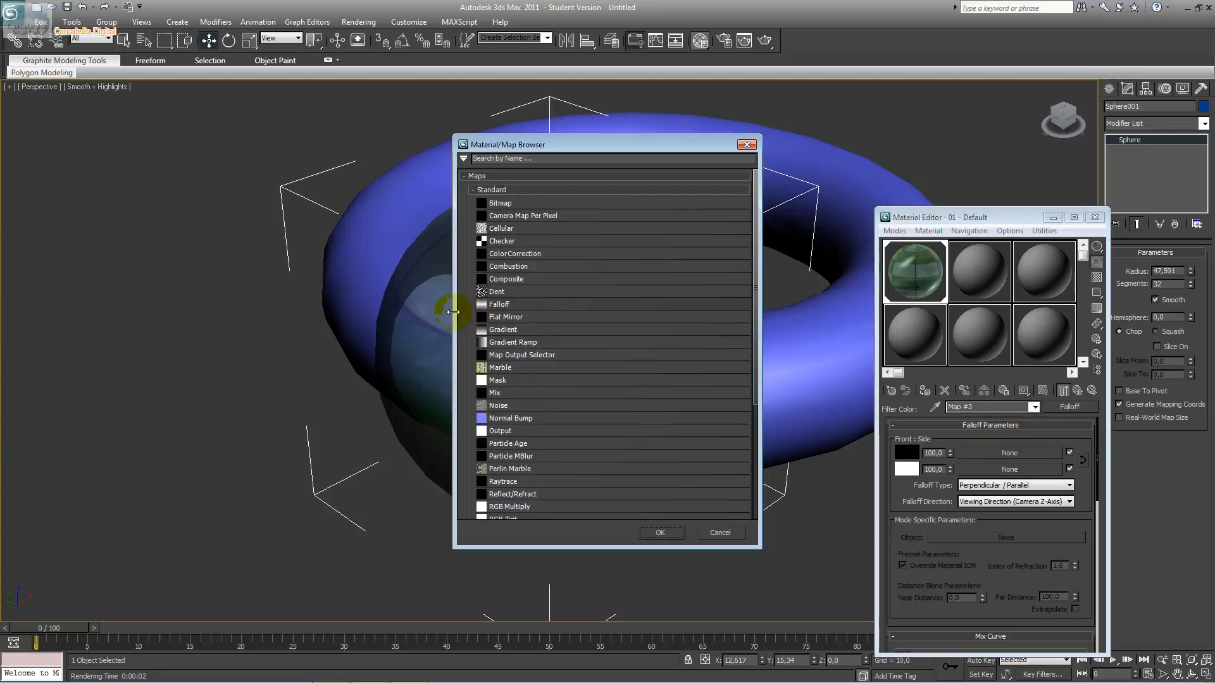
pyautogui.doubleClick(485, 204)
pyautogui.doubleClick(663, 272)
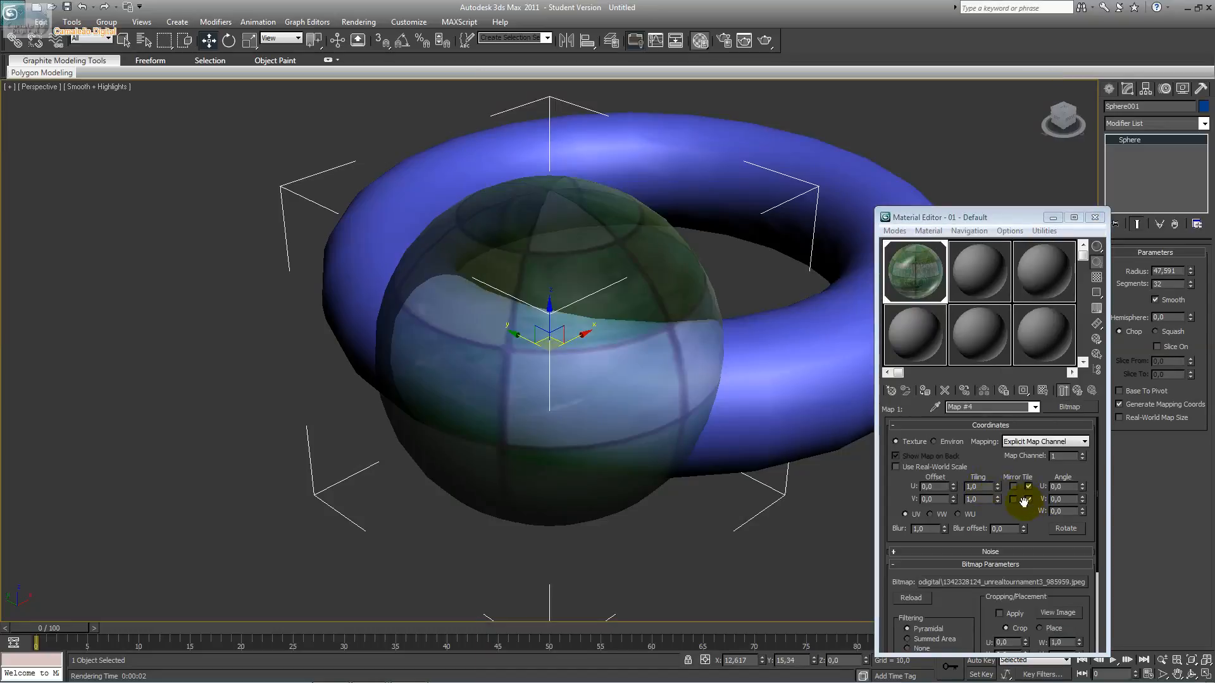
pyautogui.doubleClick(912, 275)
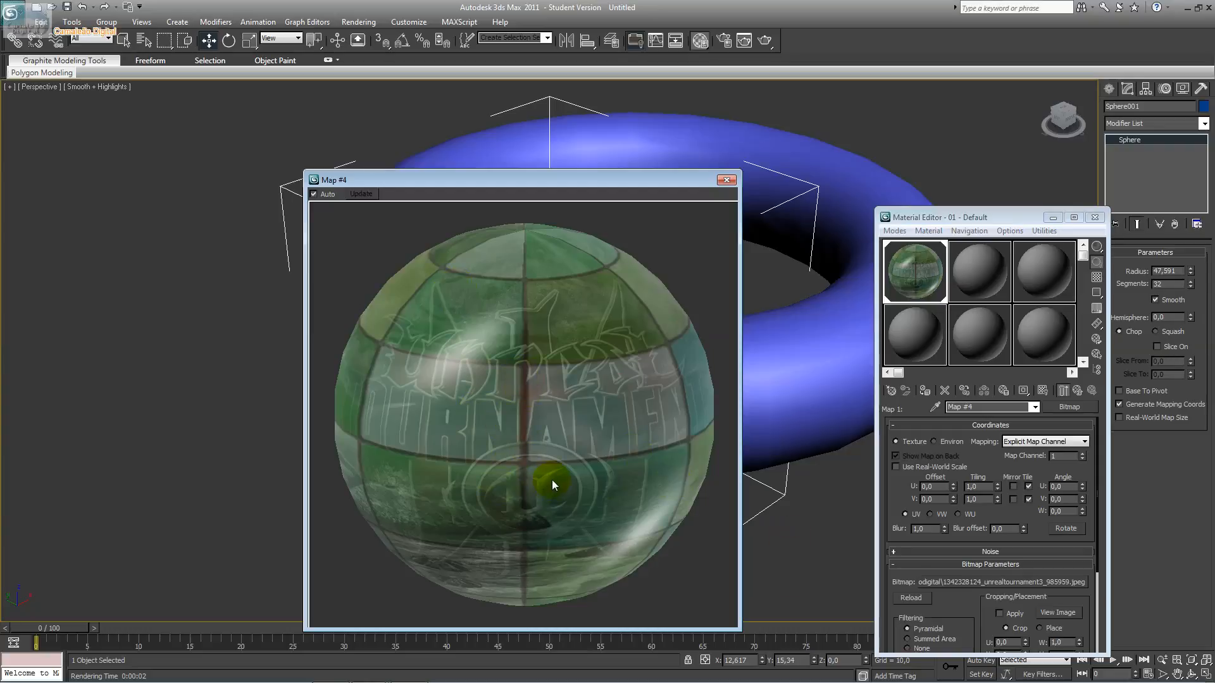
# Step: Assign the bitmap 247.jpg from the camaleaodigital folder to the side colour of the Falloff map
pyautogui.click(1032, 408)
pyautogui.click(990, 420)
pyautogui.click(1008, 470)
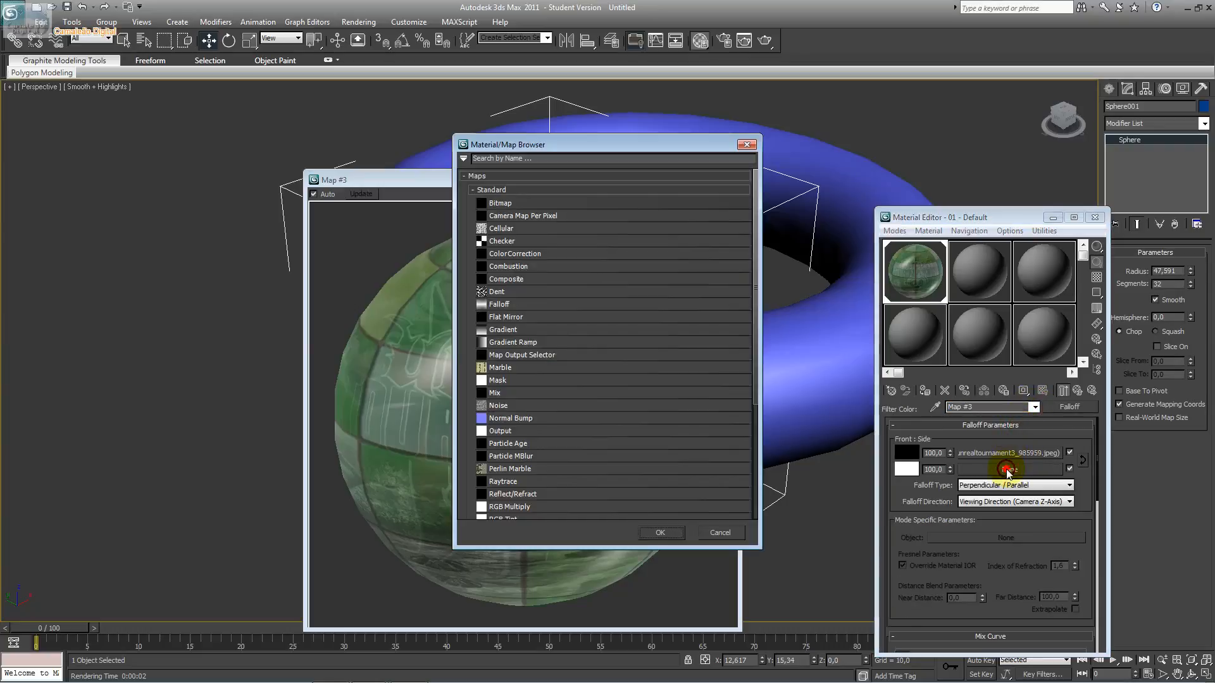
pyautogui.doubleClick(498, 204)
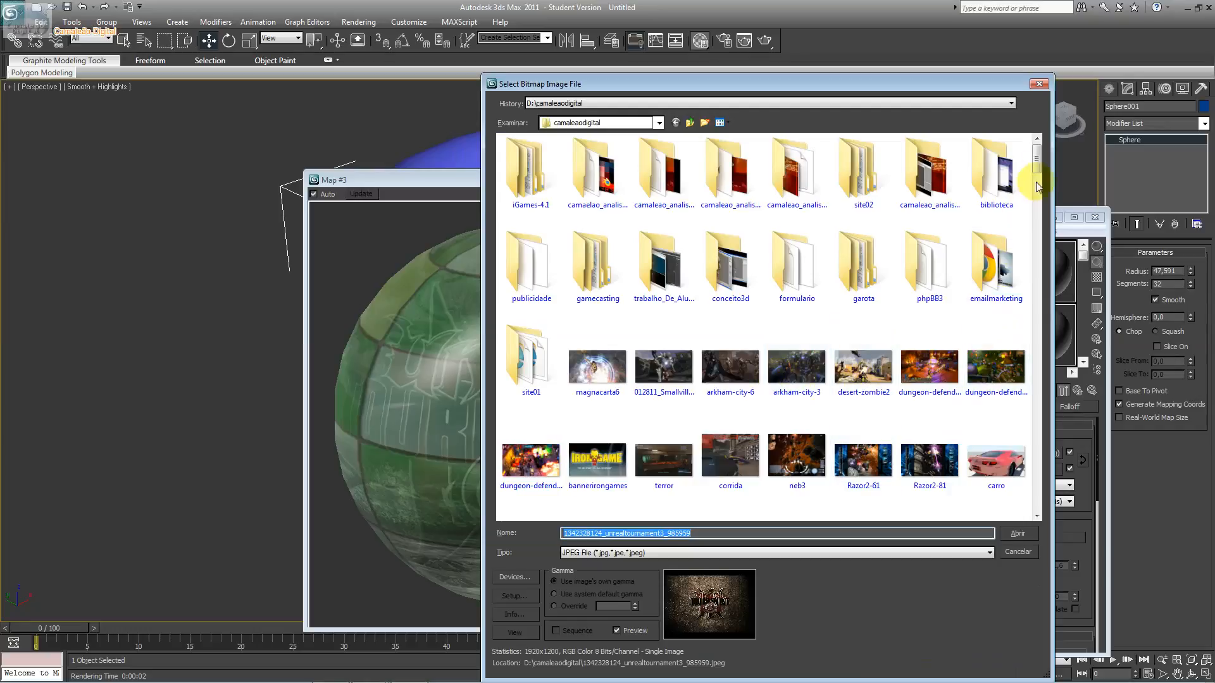
pyautogui.scroll(-5, 1038, 187)
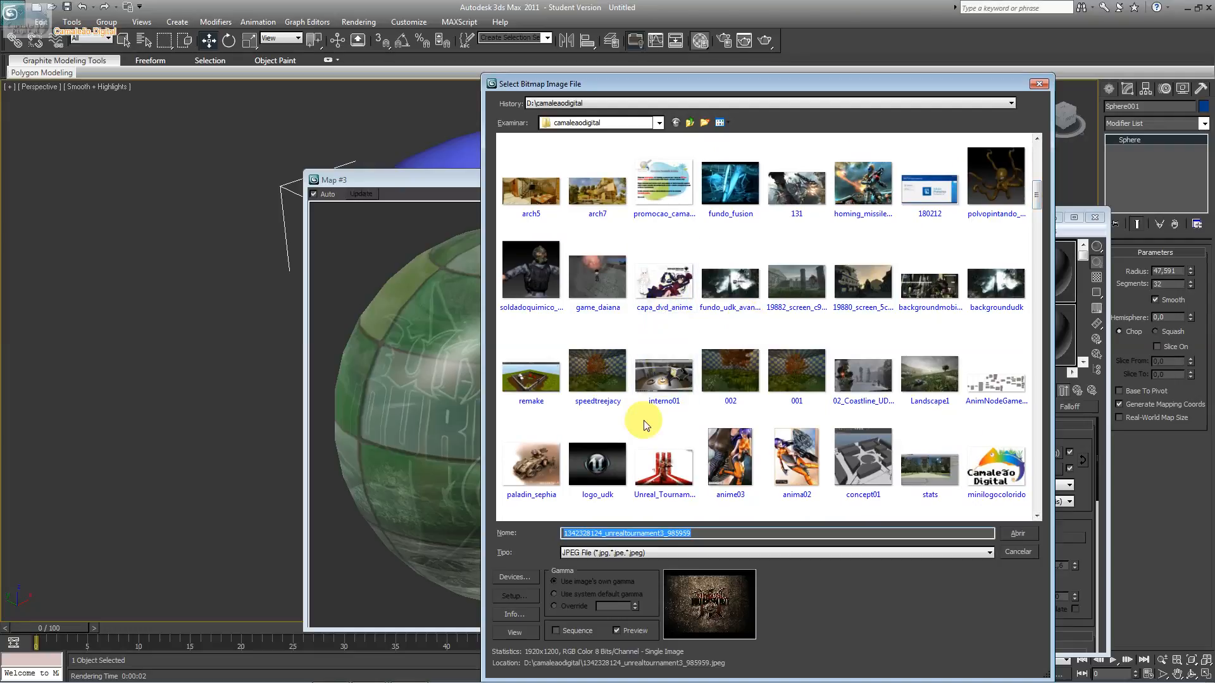
pyautogui.click(597, 479)
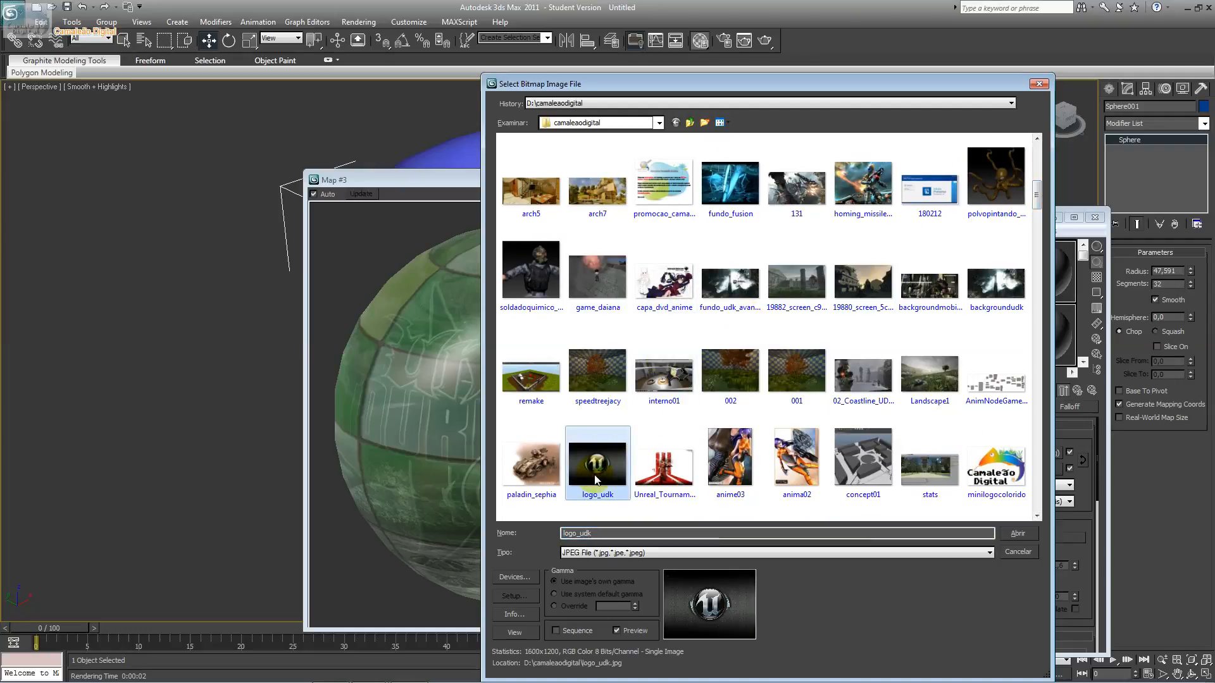
pyautogui.click(729, 474)
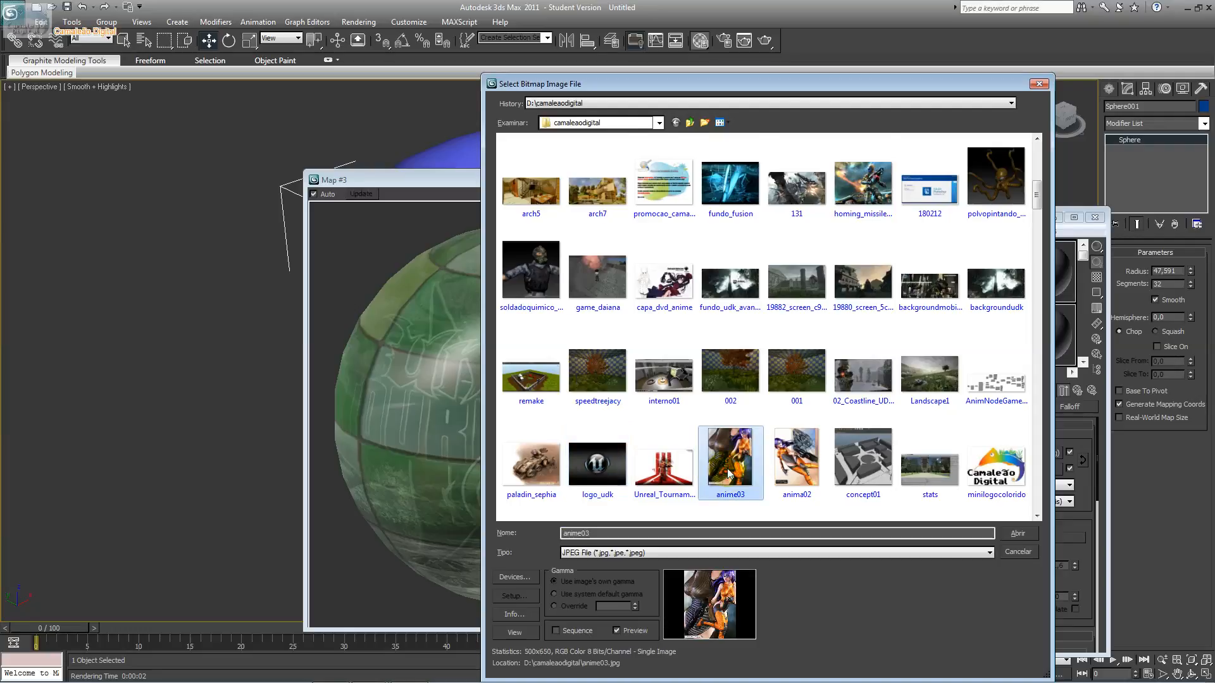
pyautogui.scroll(-3, 728, 473)
pyautogui.scroll(-3, 728, 473)
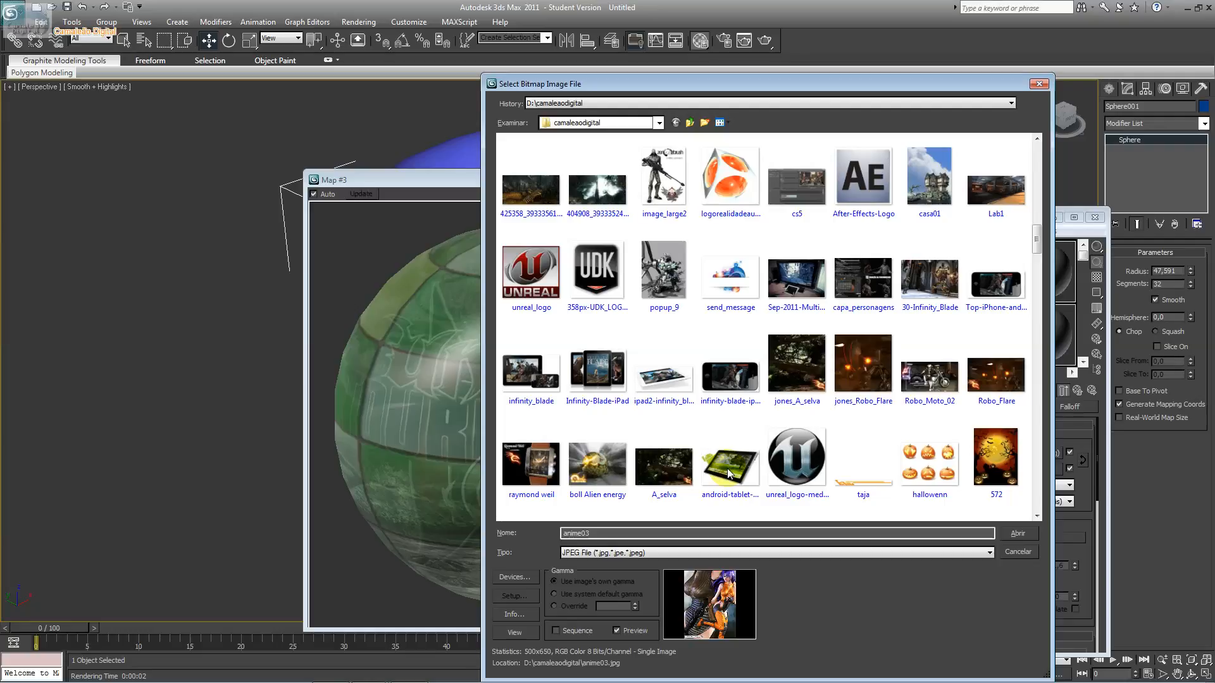
pyautogui.scroll(-2, 727, 468)
pyautogui.scroll(-1, 727, 468)
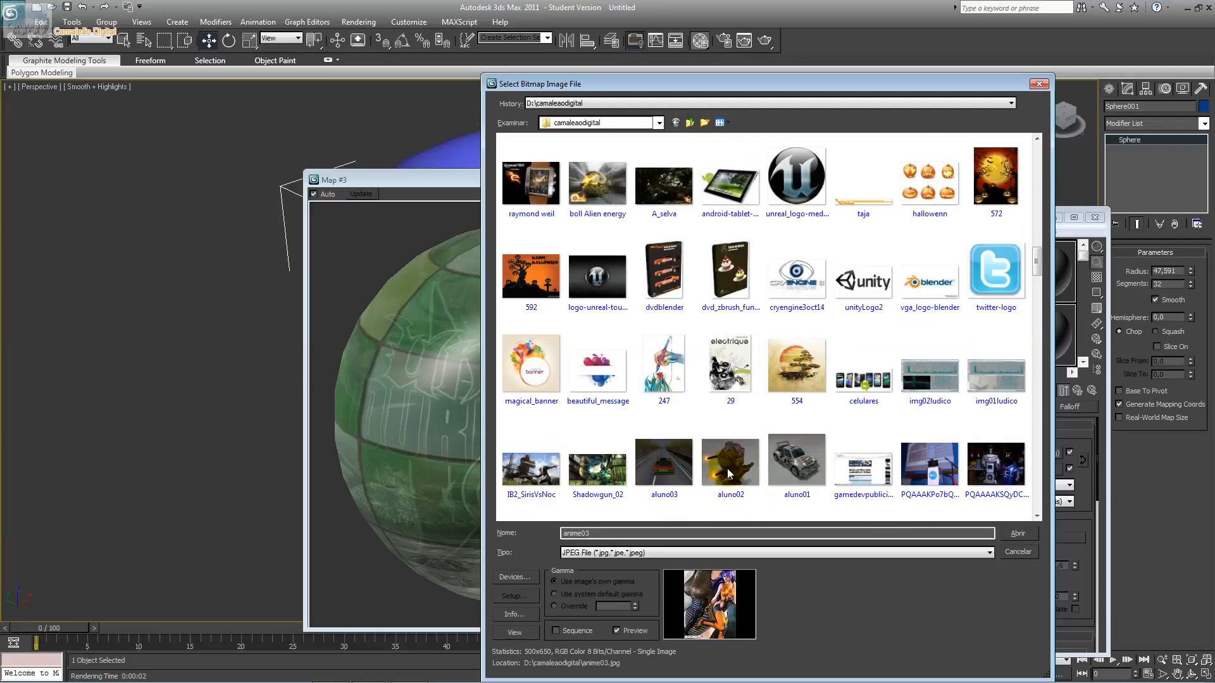
pyautogui.doubleClick(661, 373)
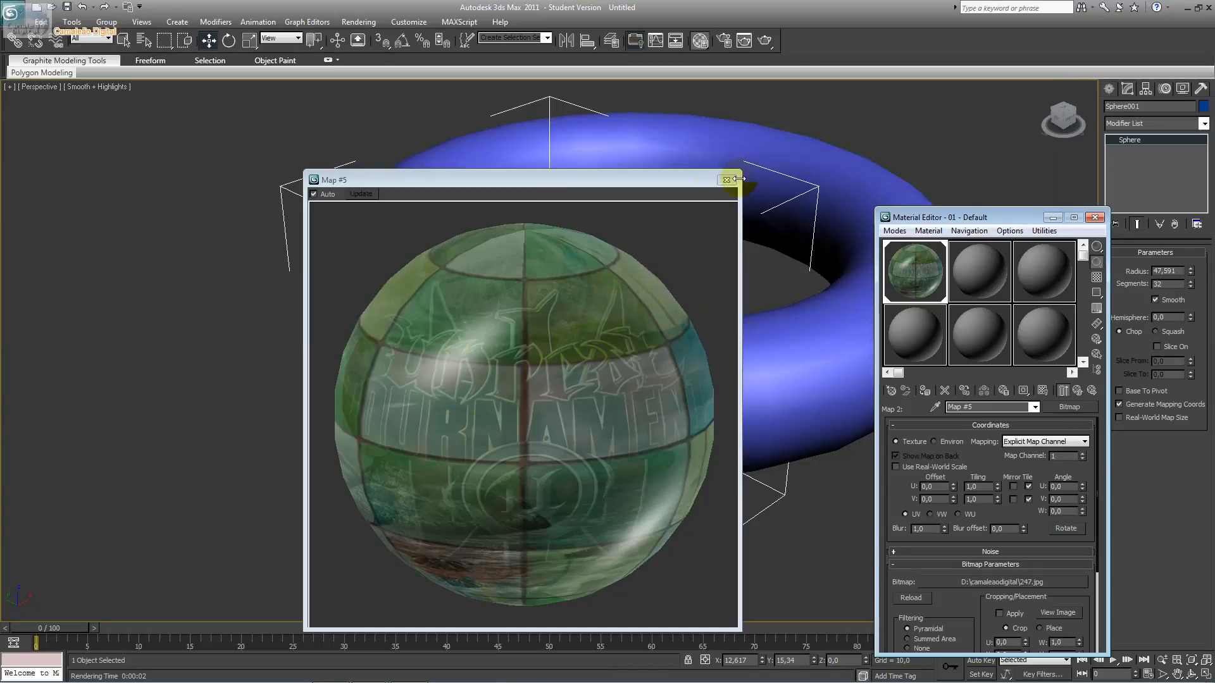
# Step: Move the enlarged material preview aside to reveal the sphere and return to the top level of the 01 - Default material
pyautogui.click(647, 184)
pyautogui.moveTo(648, 183); pyautogui.dragTo(500, 124)
pyautogui.click(1035, 408)
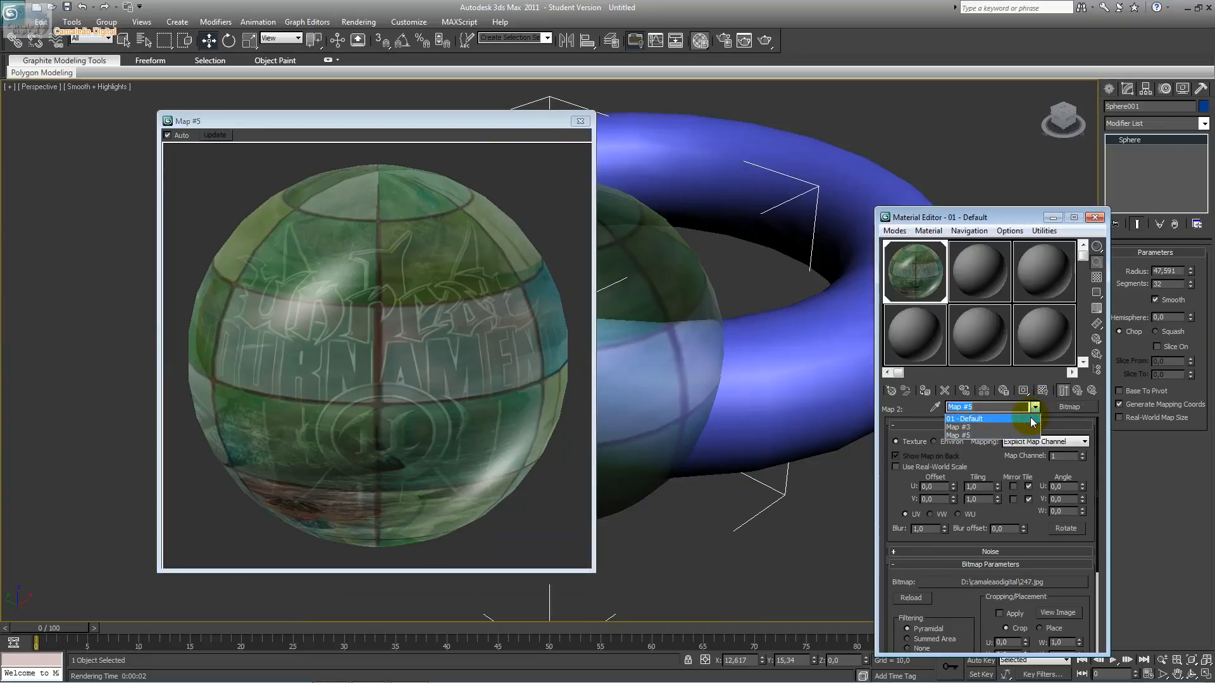
pyautogui.click(1031, 416)
# Step: Enable the Bump channel of the sphere's material and assign a Normal Bump map to it
pyautogui.click(914, 592)
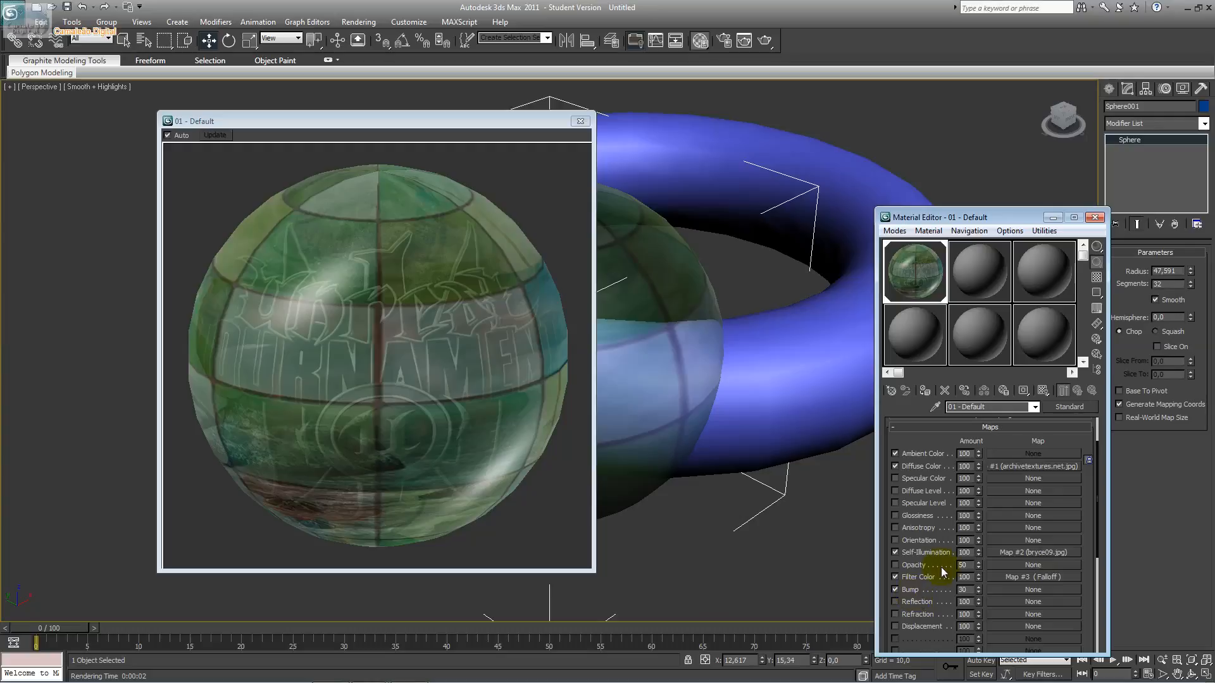
pyautogui.moveTo(1096, 476)
pyautogui.mouseDown()
pyautogui.moveTo(1095, 446)
pyautogui.moveTo(1093, 476)
pyautogui.mouseUp()
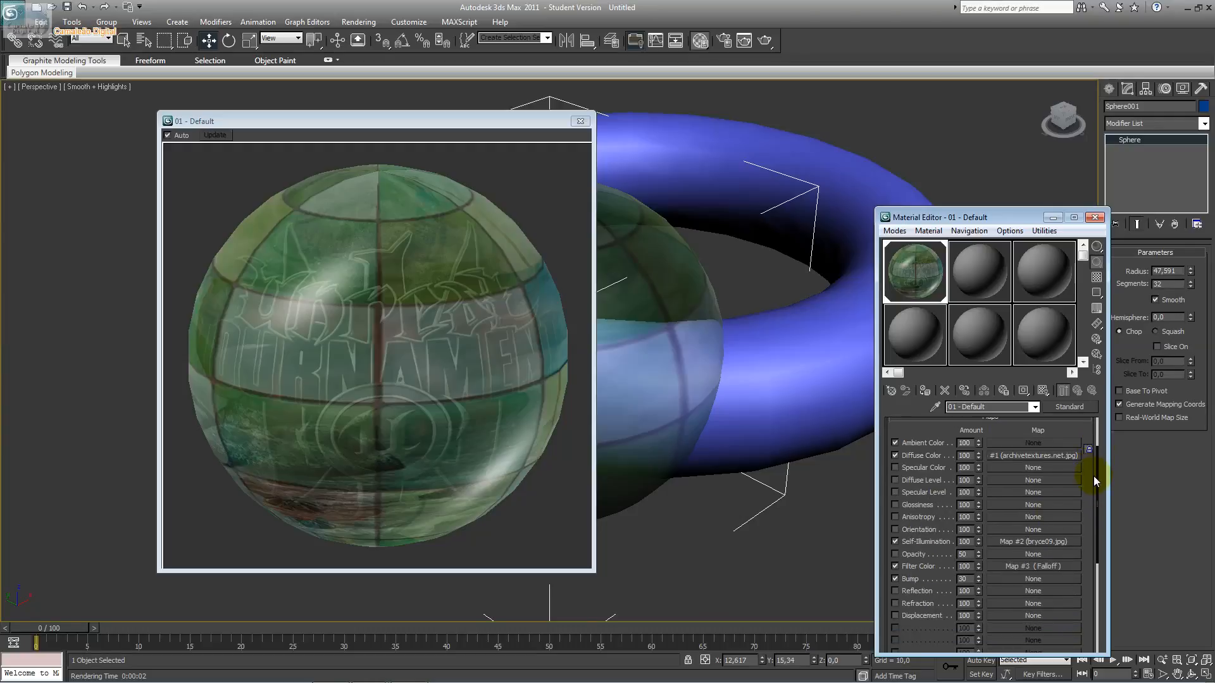
pyautogui.click(1005, 576)
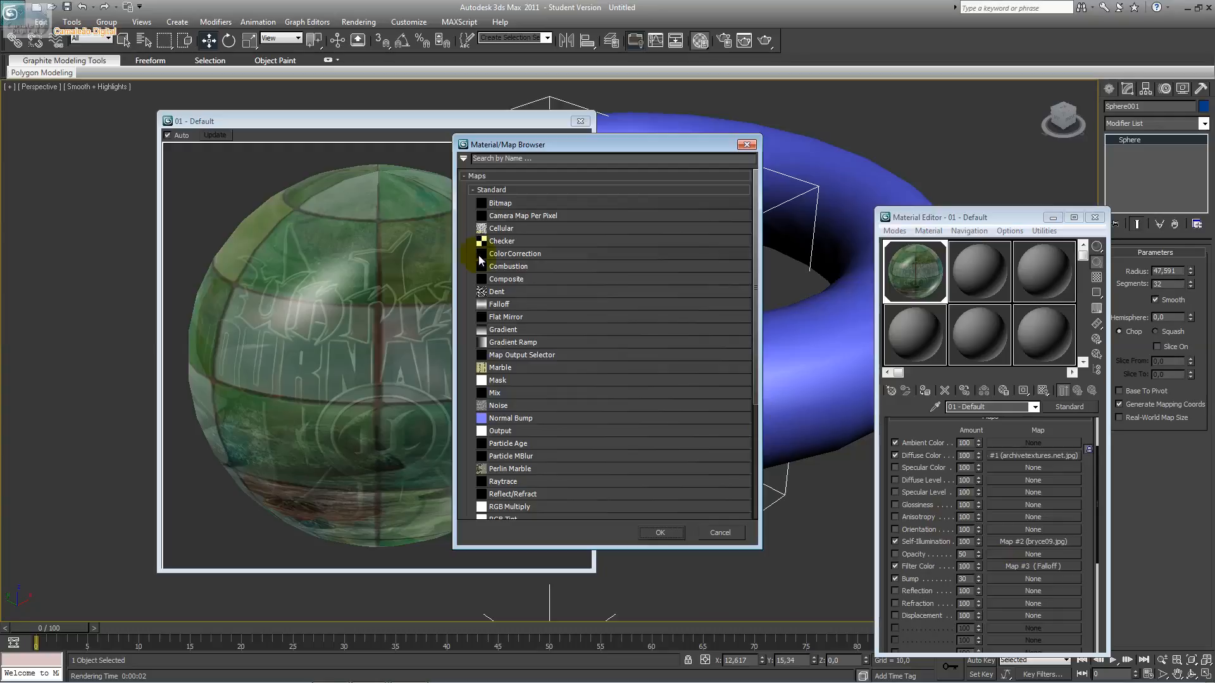
pyautogui.doubleClick(501, 419)
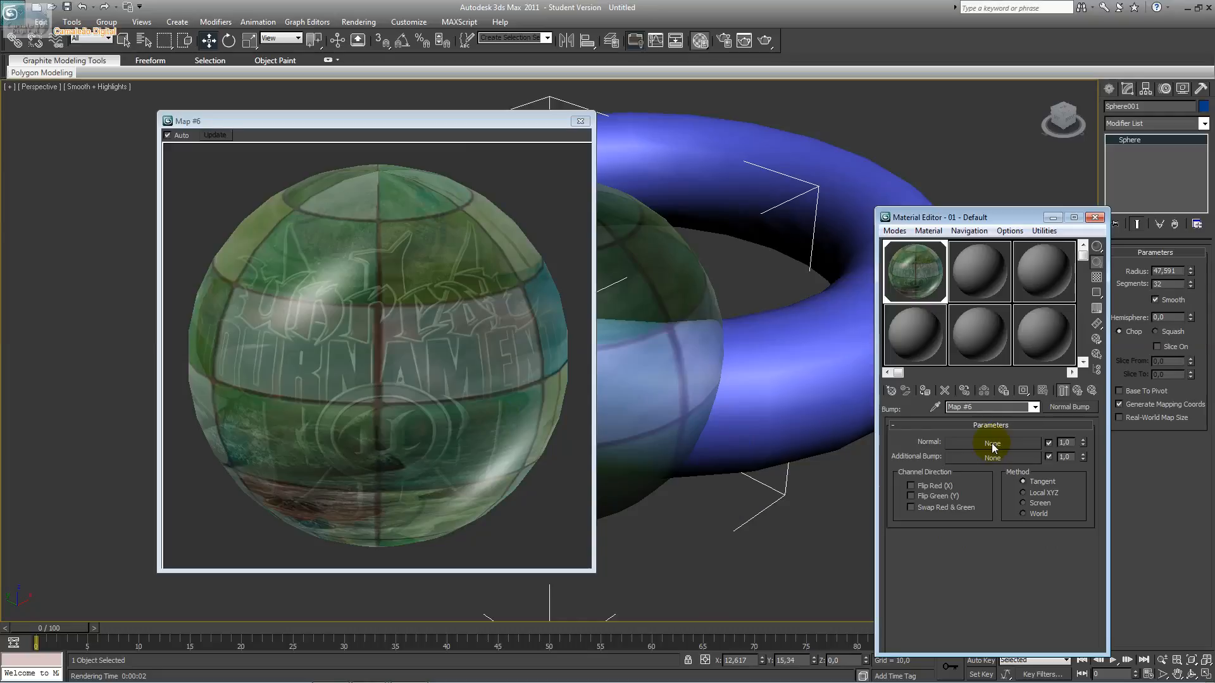
# Step: Add a bitmap to the Normal slot, browsing to F:\curso_gimp\texturas and listing files of all formats
pyautogui.click(992, 443)
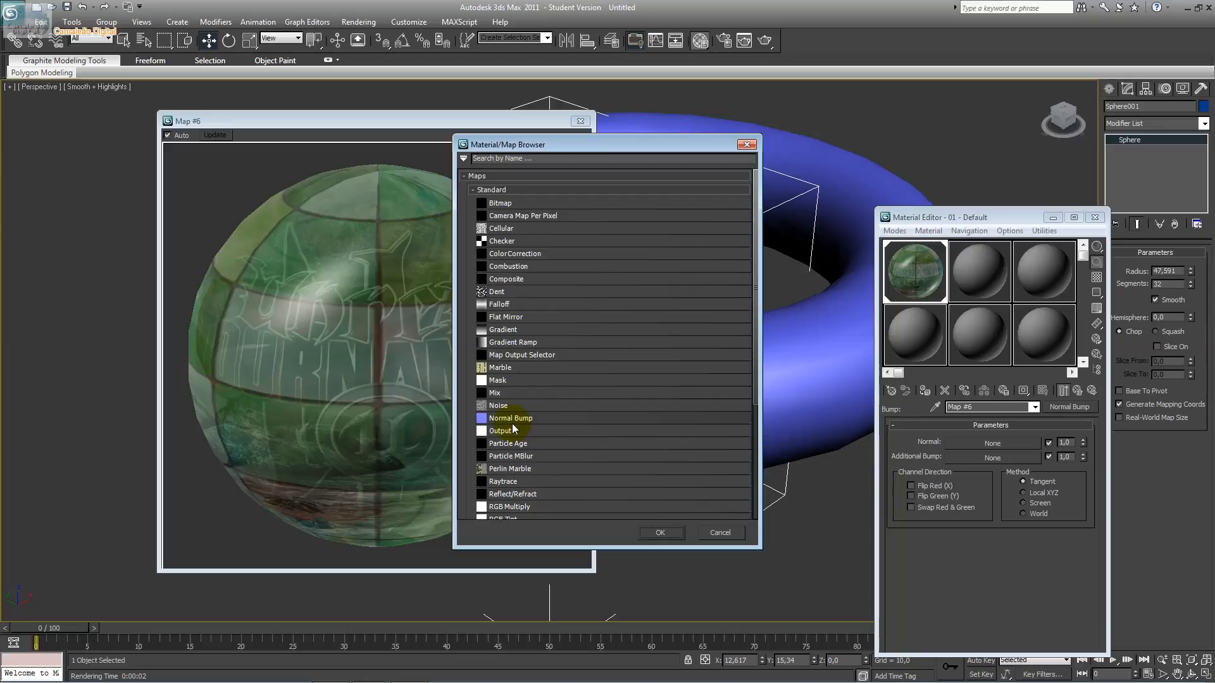
pyautogui.doubleClick(503, 209)
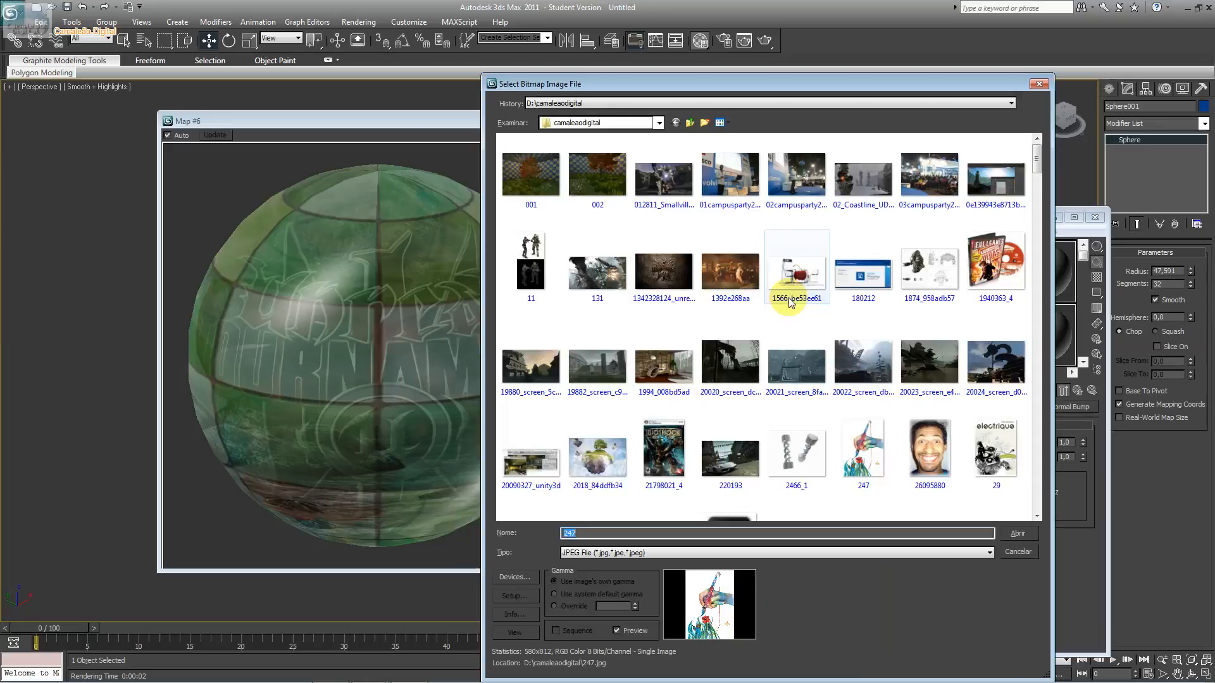
pyautogui.moveTo(1037, 157)
pyautogui.mouseDown()
pyautogui.moveTo(1037, 268)
pyautogui.moveTo(1037, 153)
pyautogui.mouseUp()
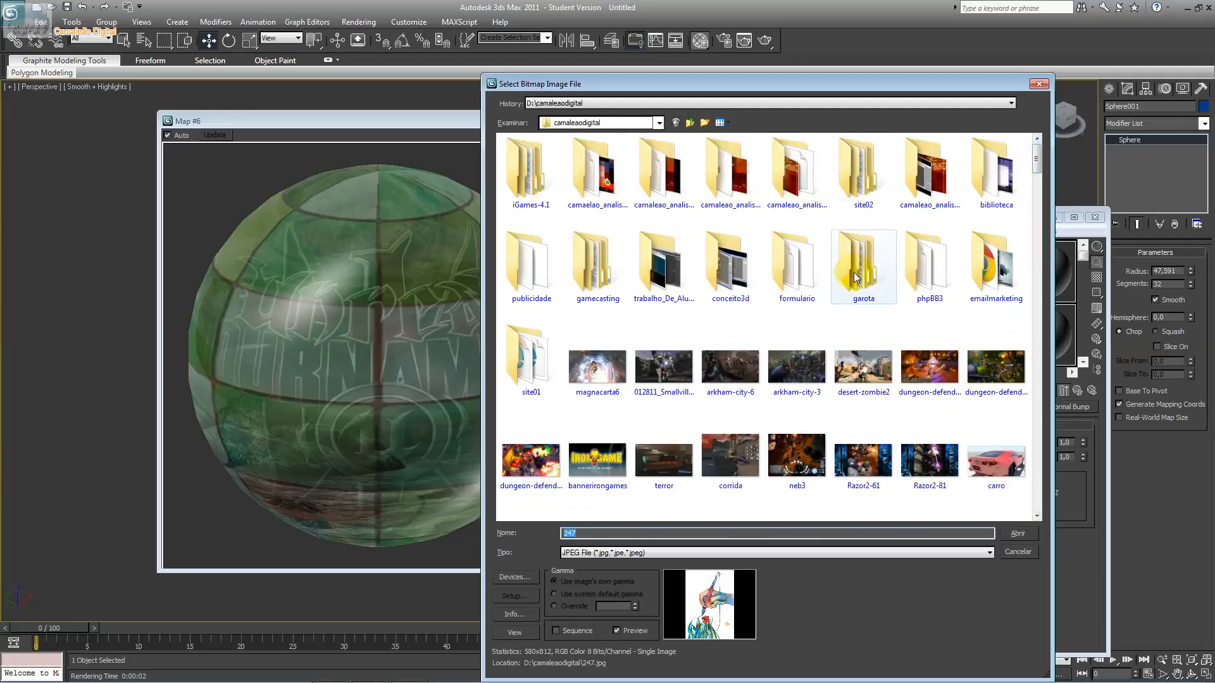
pyautogui.click(659, 123)
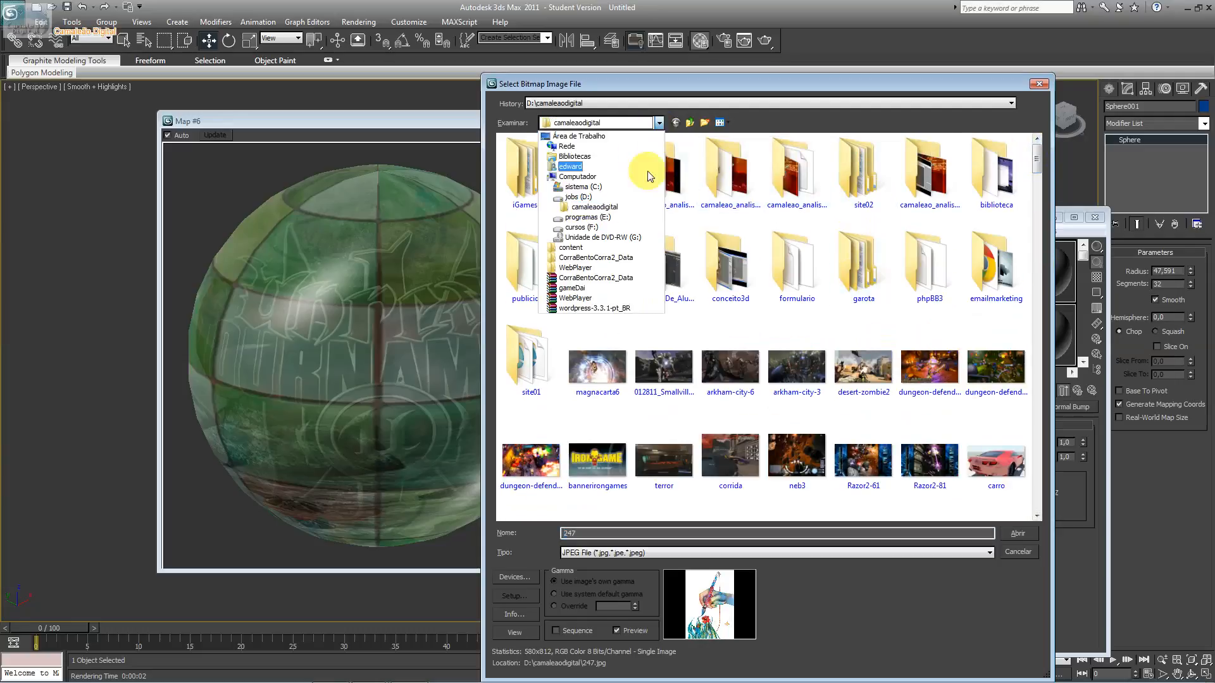
pyautogui.click(633, 228)
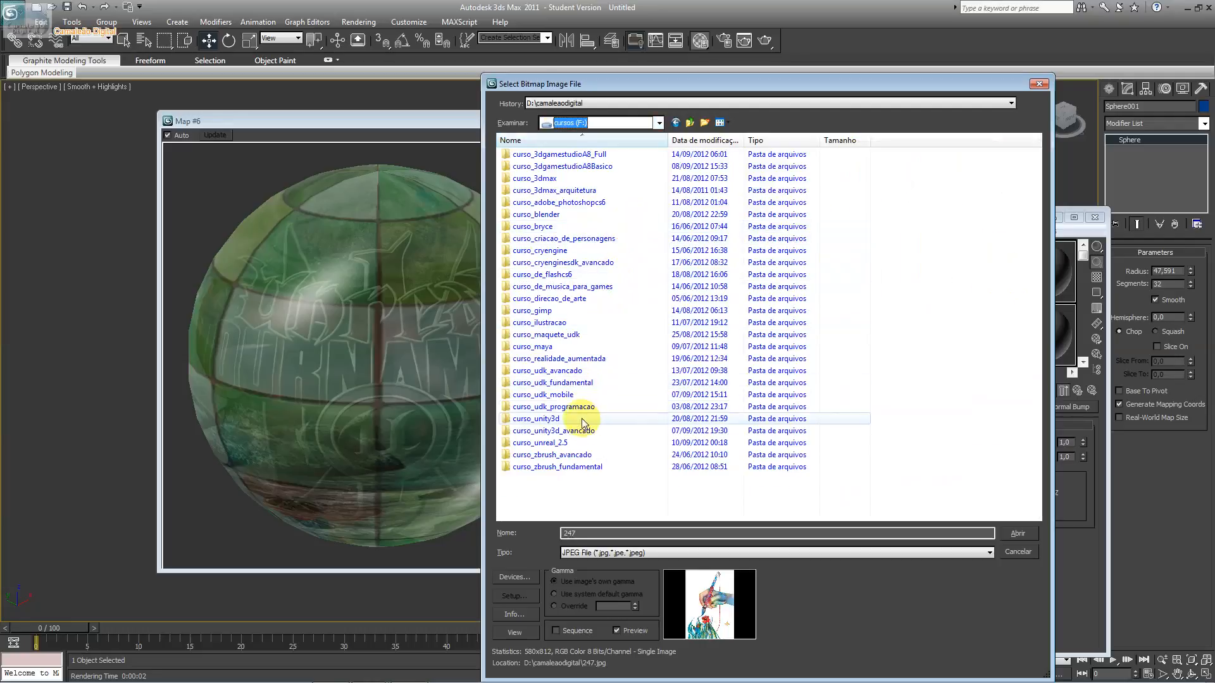
pyautogui.doubleClick(568, 310)
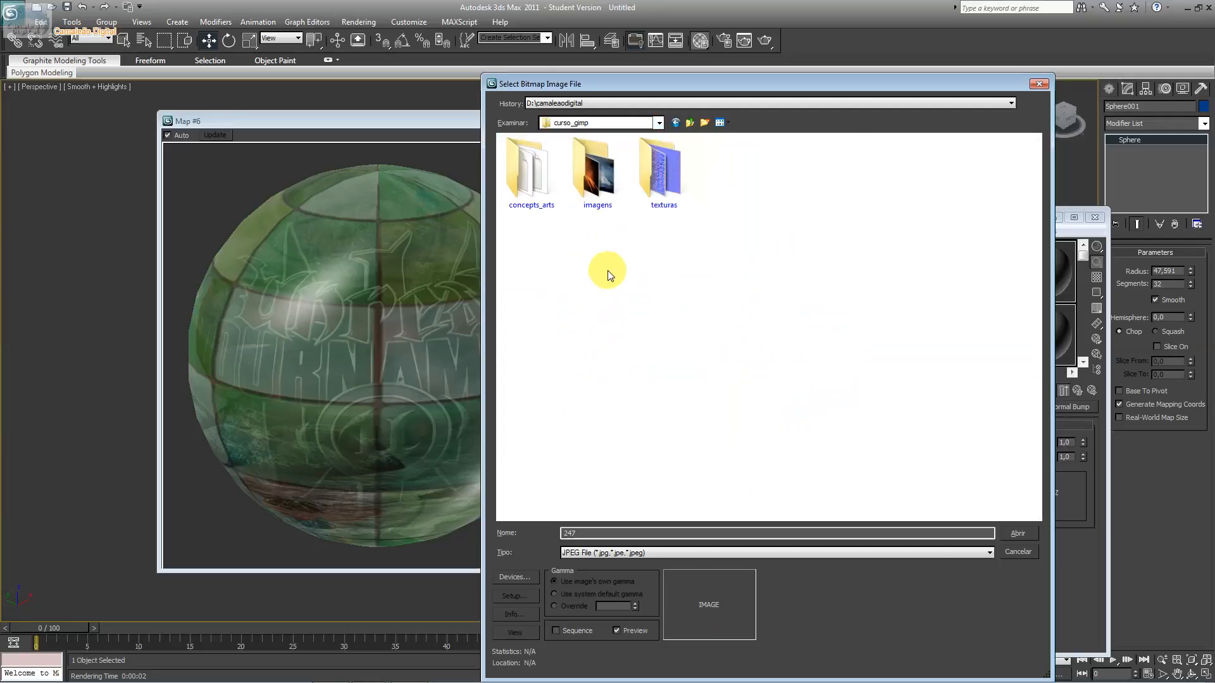
pyautogui.doubleClick(673, 196)
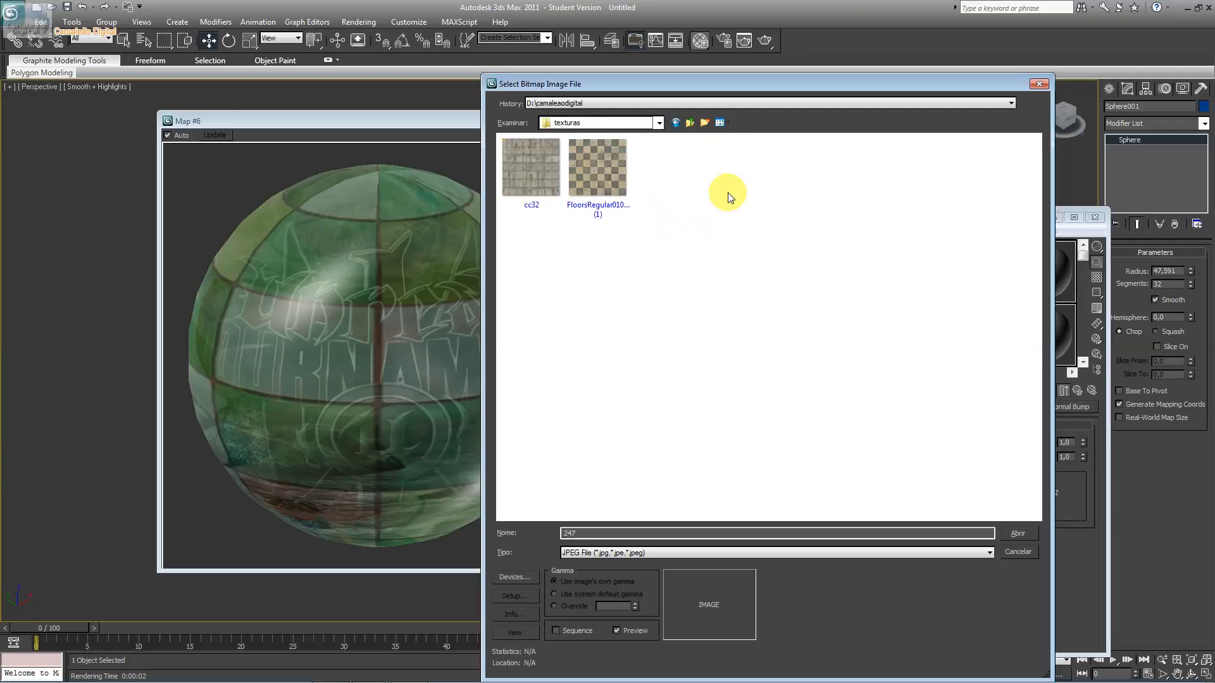
pyautogui.click(775, 553)
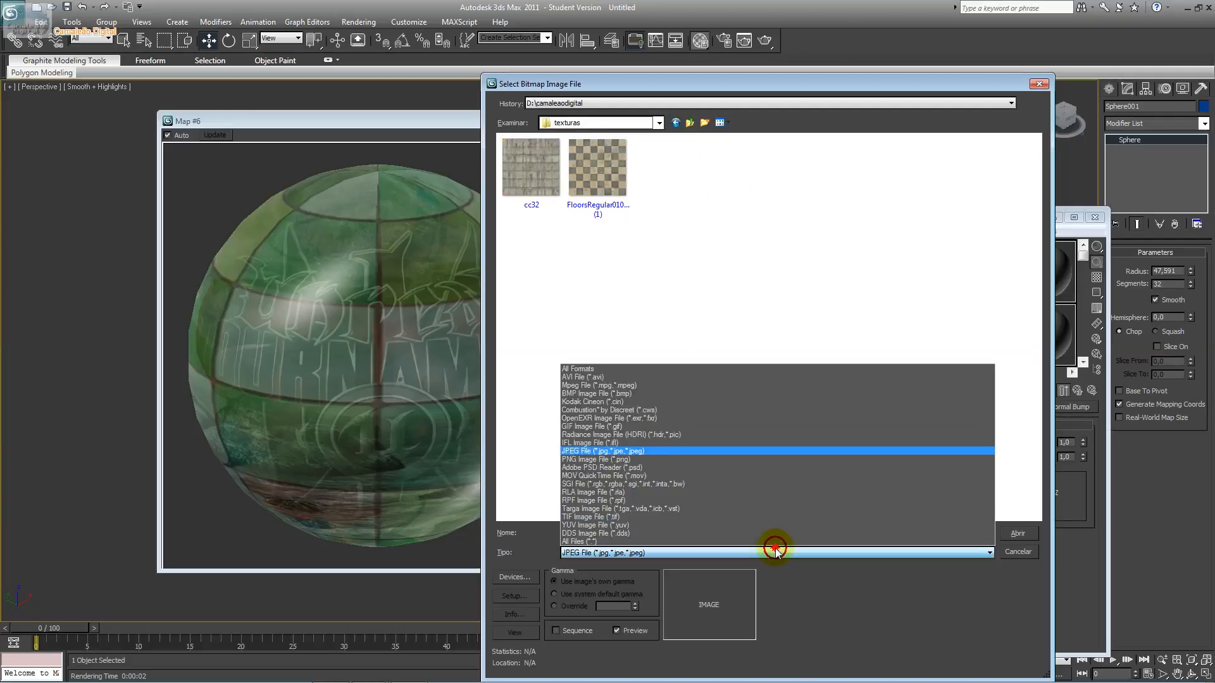
pyautogui.click(652, 367)
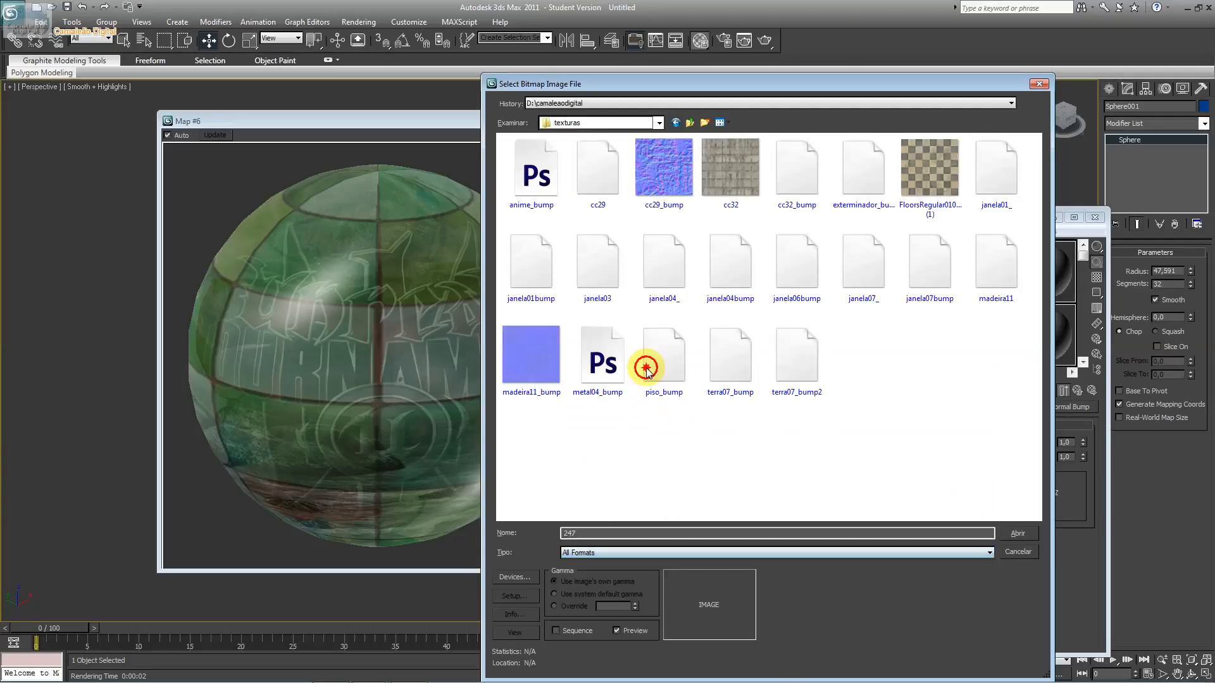
# Step: Display the texture files as extra large icons and load cc32_bump.bmp as the normal bitmap
pyautogui.click(681, 160)
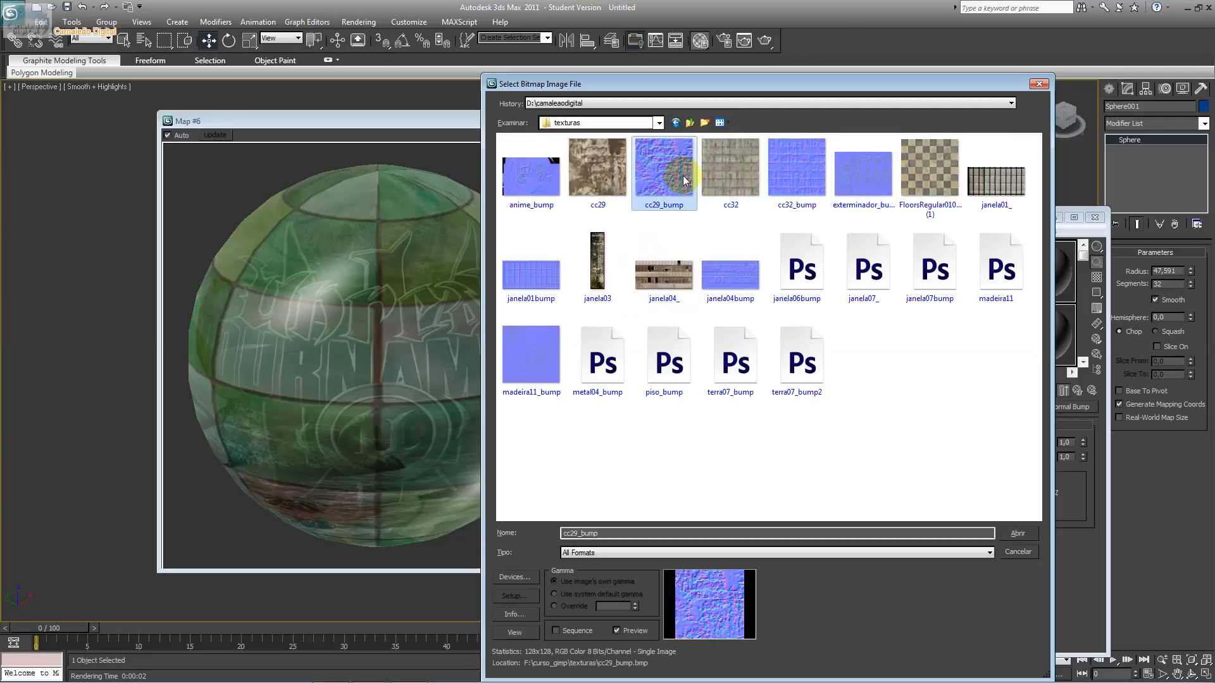
pyautogui.click(732, 128)
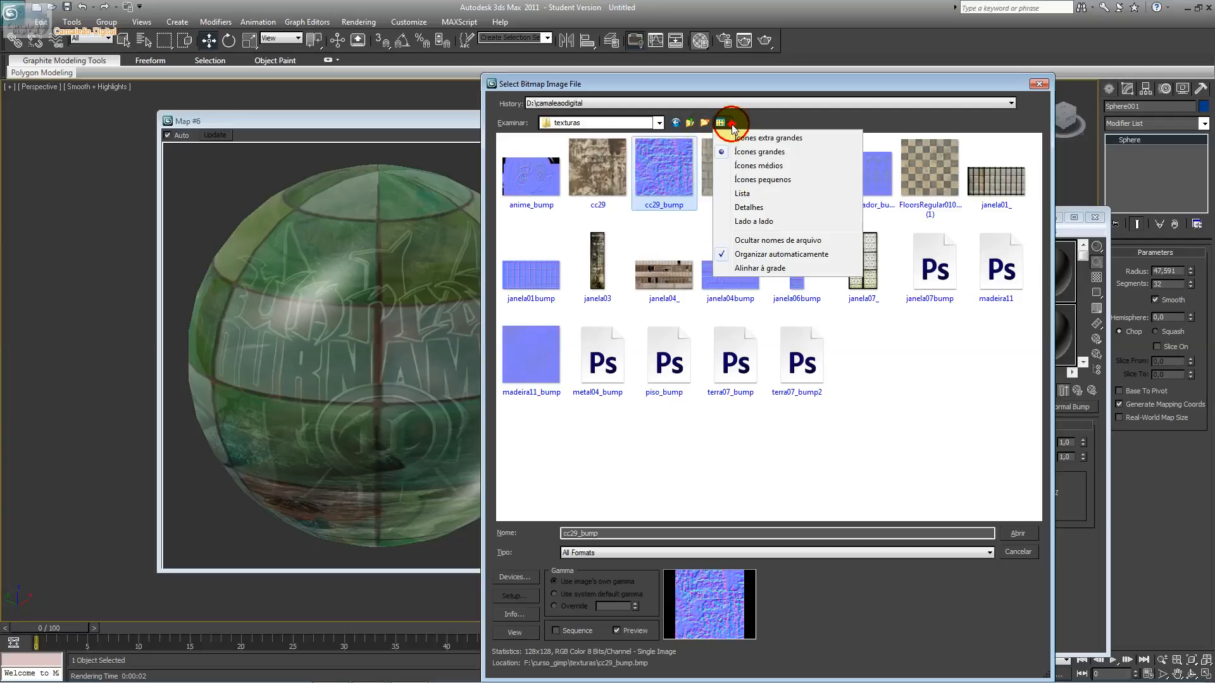
pyautogui.click(739, 141)
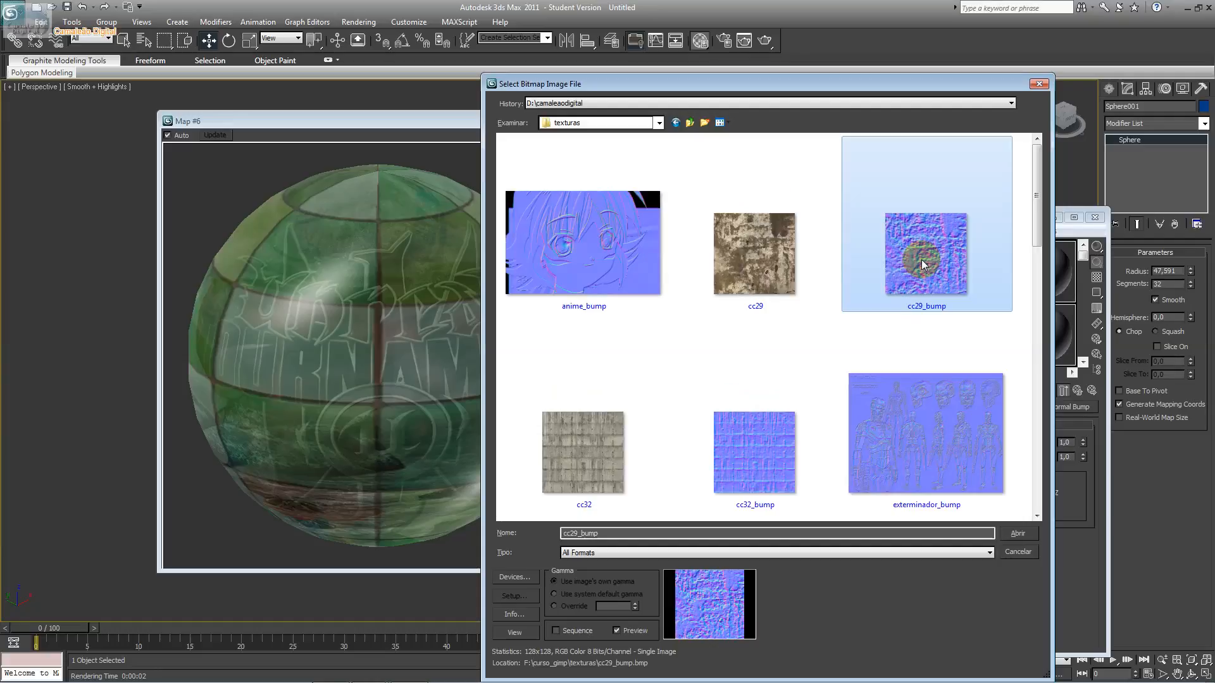
pyautogui.click(793, 430)
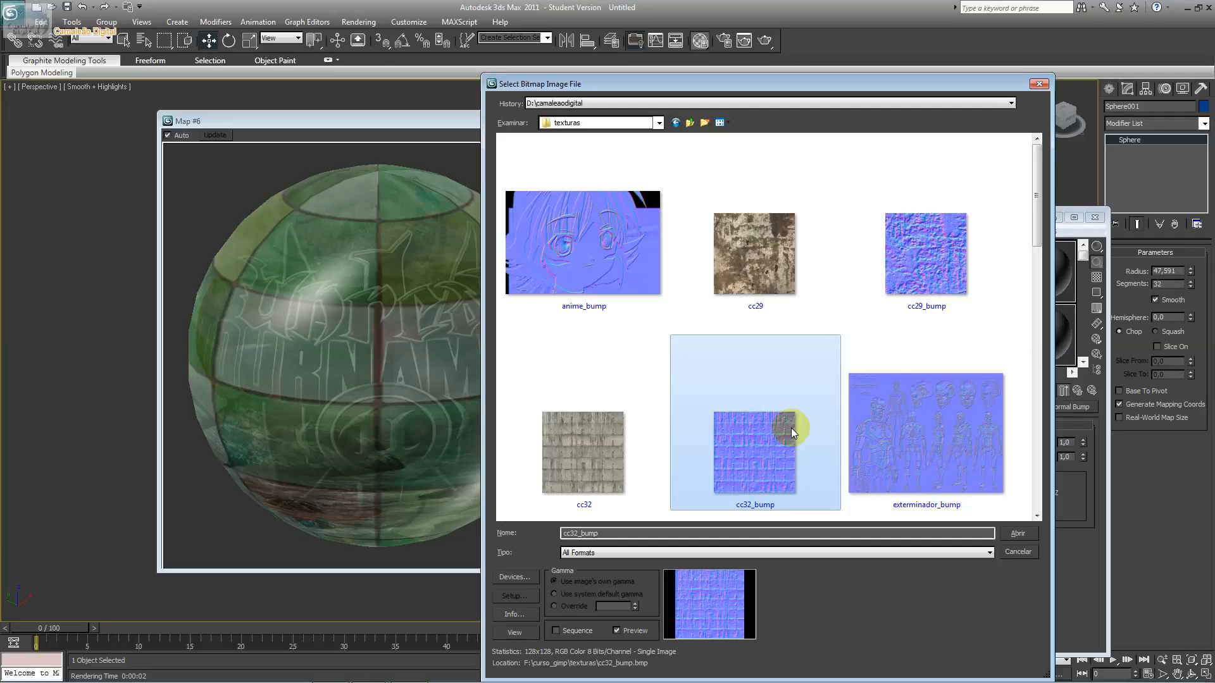
pyautogui.doubleClick(782, 426)
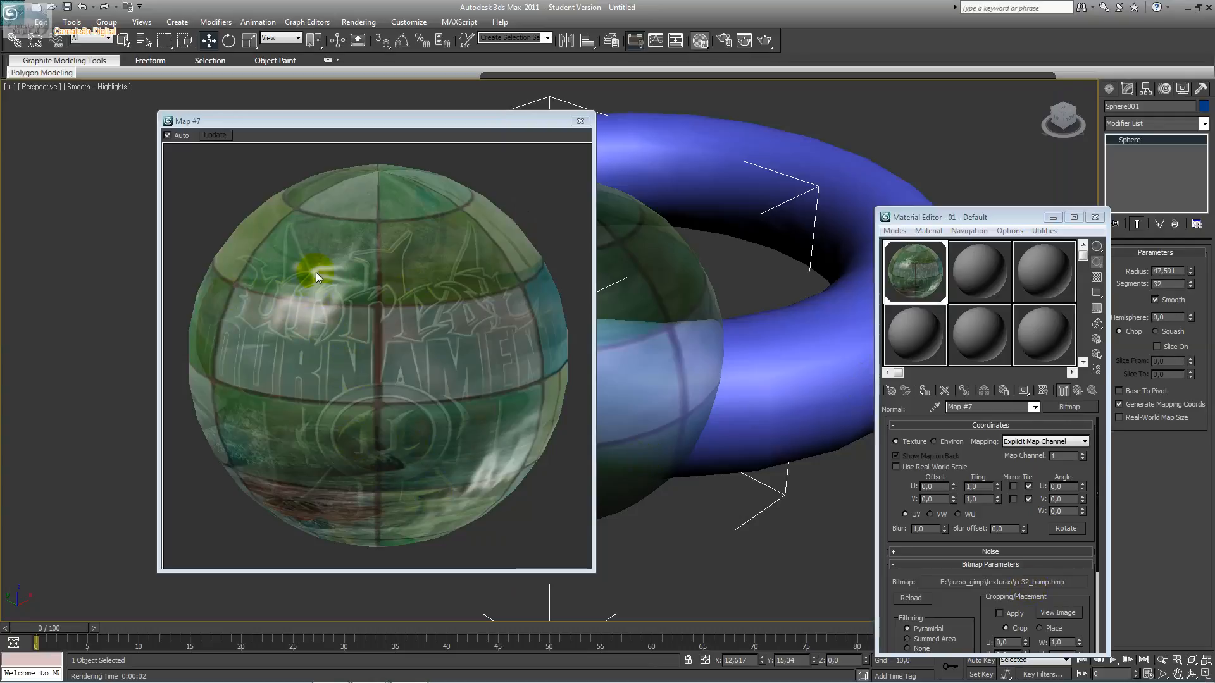
# Step: Return to the Normal Bump map and assign another Normal Bump map to its Additional Bump slot
pyautogui.click(1026, 407)
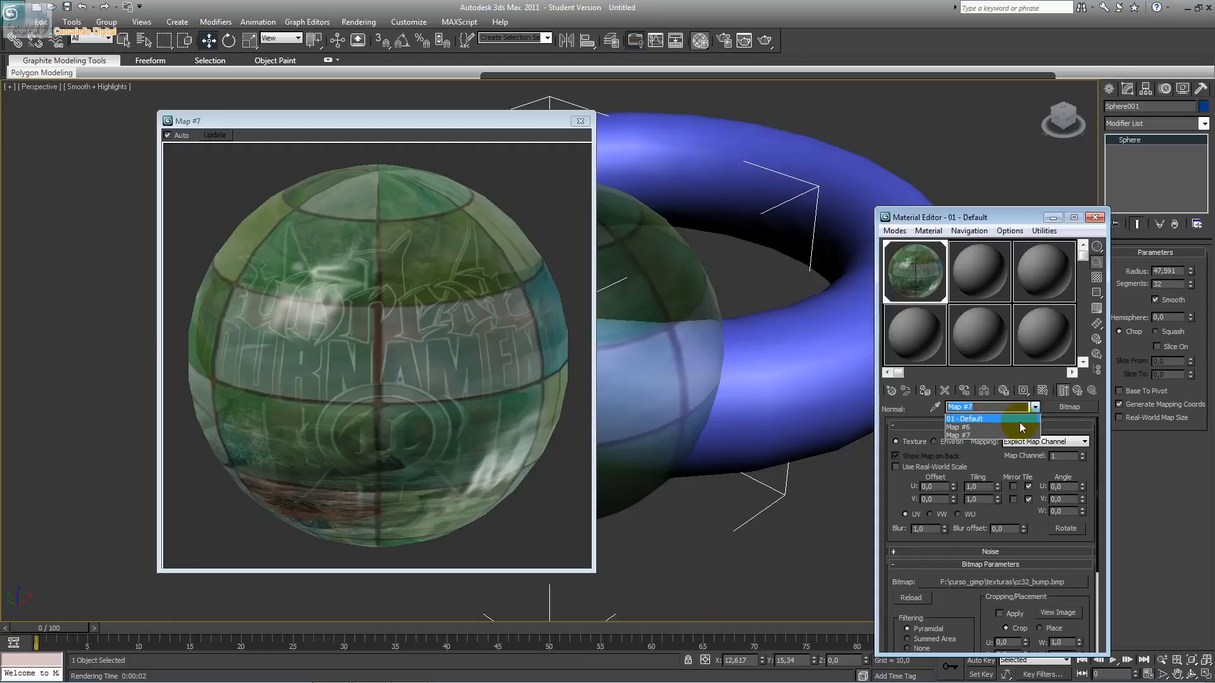
pyautogui.click(1019, 426)
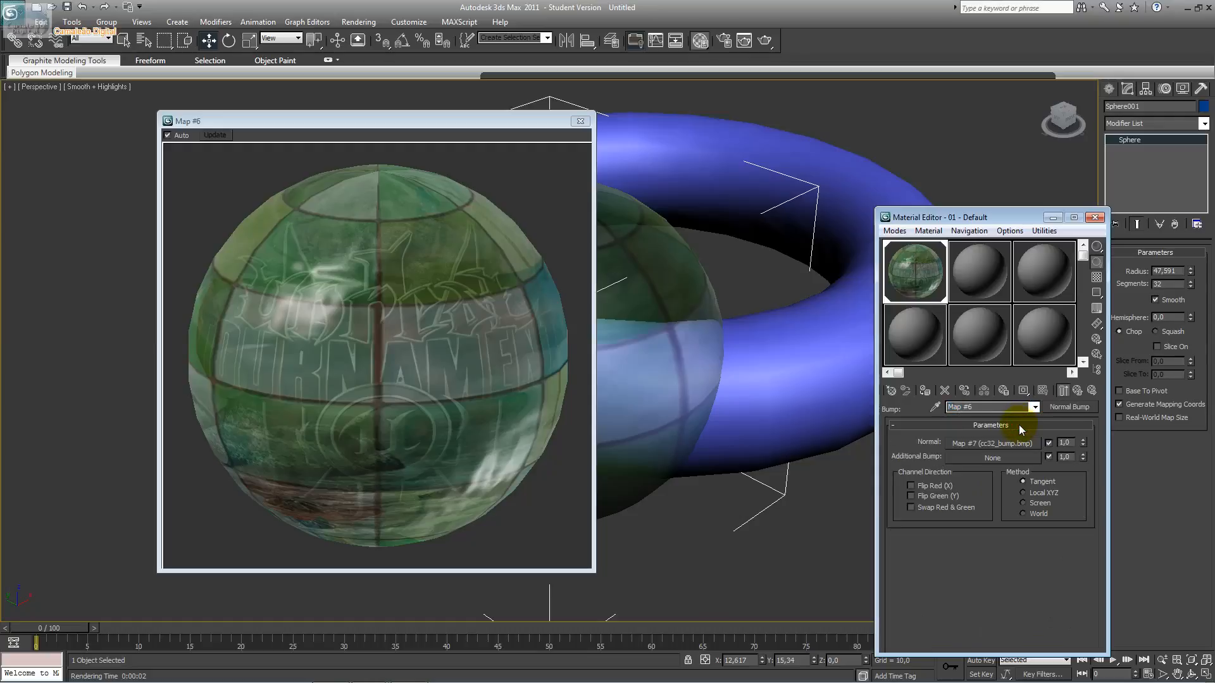
pyautogui.click(1016, 458)
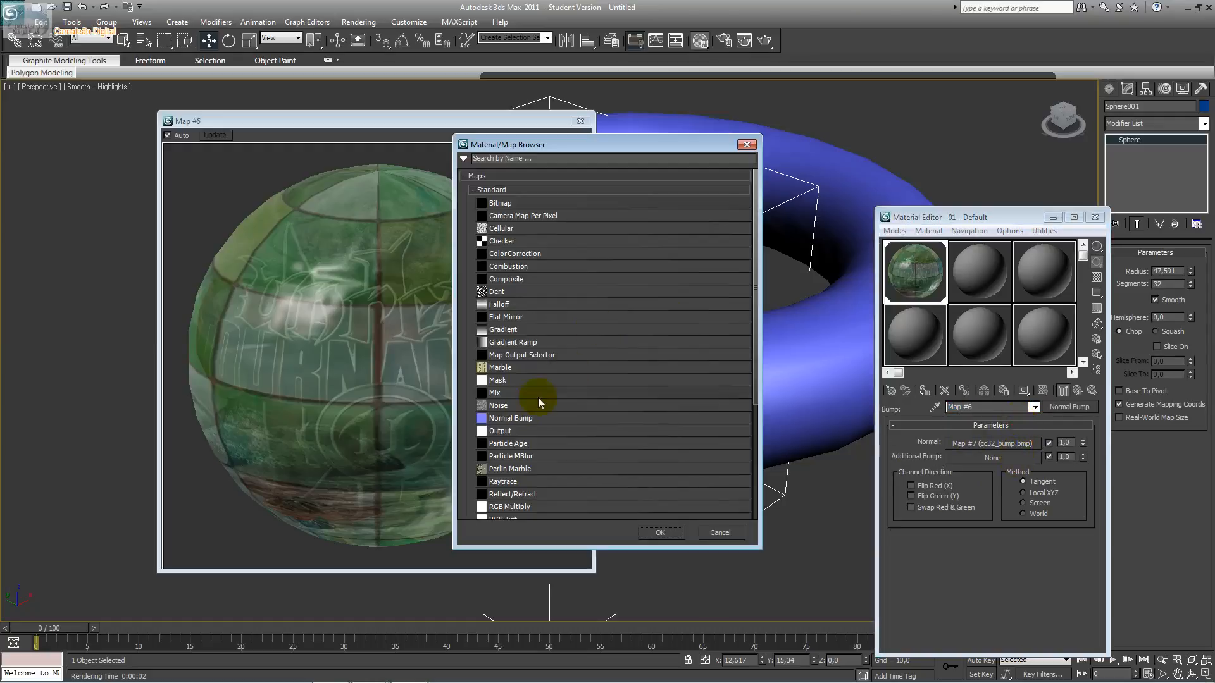
pyautogui.doubleClick(506, 418)
# Step: Reset the nested Normal Bump map in the Additional Bump slot and return to the parent map, Map #6
pyautogui.click(1034, 408)
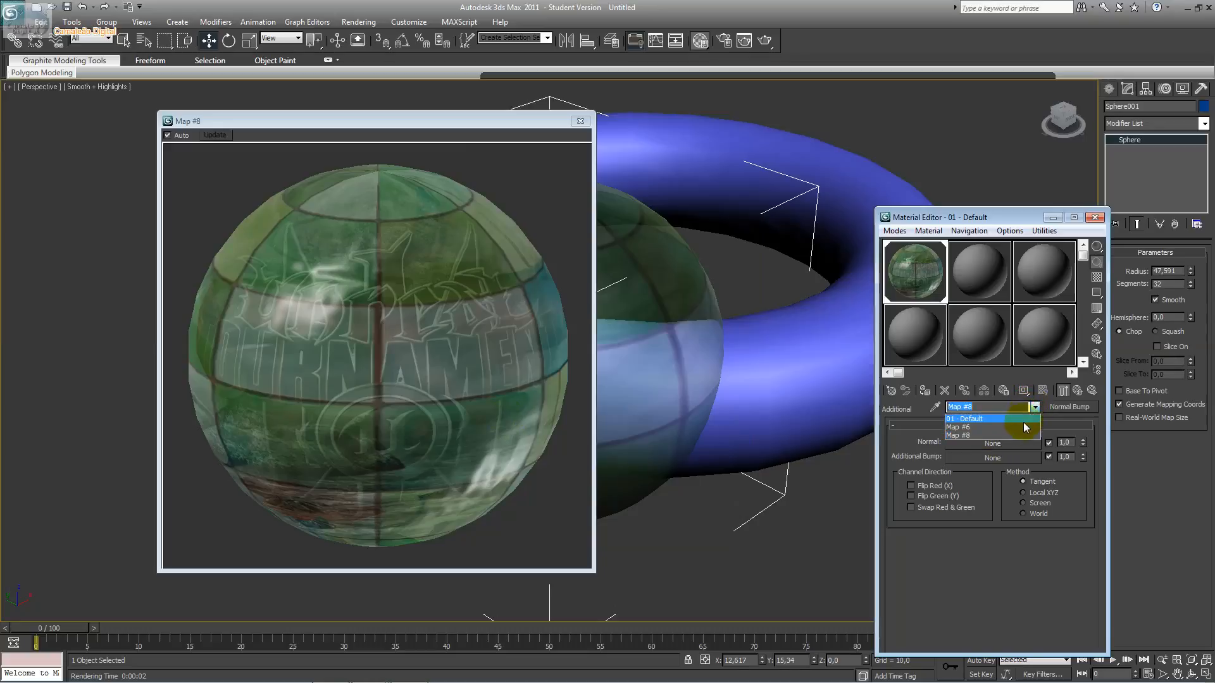
pyautogui.click(1024, 427)
pyautogui.click(1038, 457)
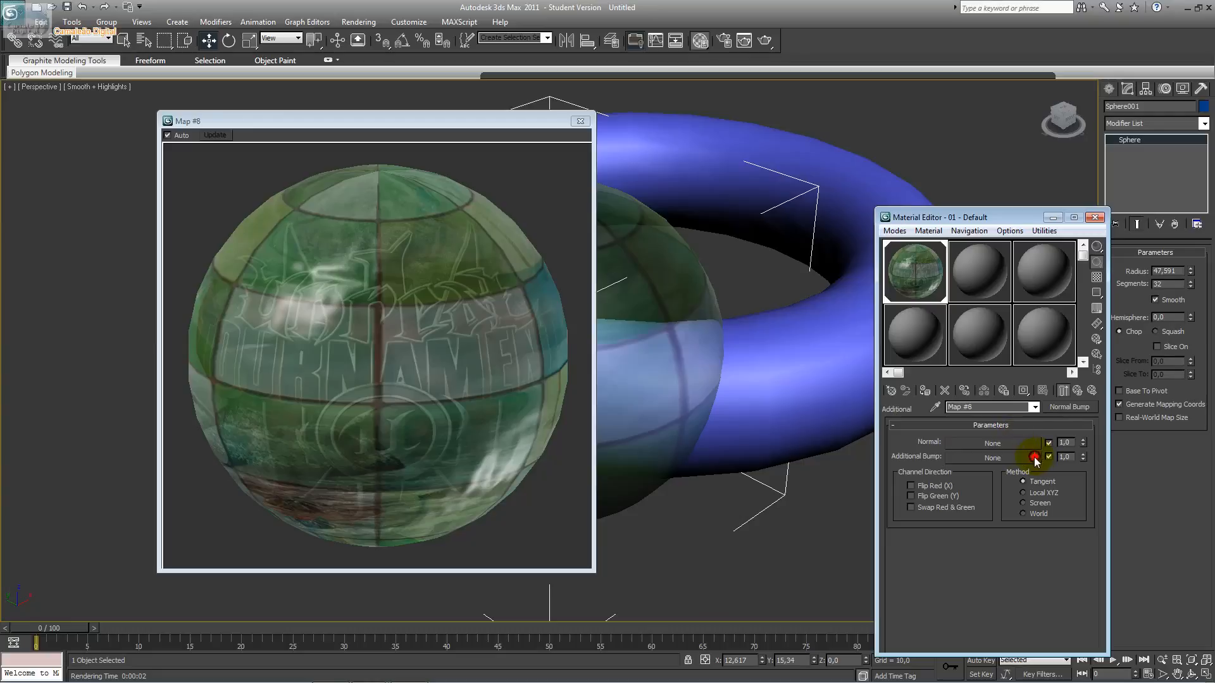
pyautogui.click(1035, 408)
pyautogui.click(1023, 425)
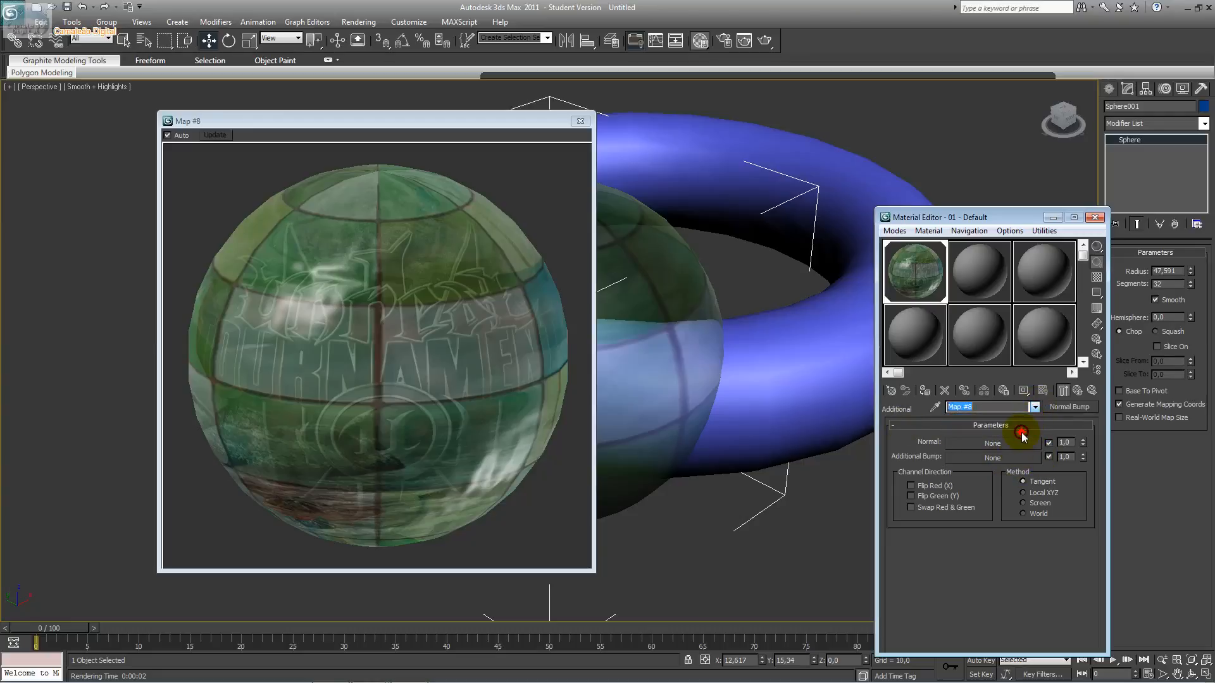
pyautogui.click(944, 390)
pyautogui.click(1010, 472)
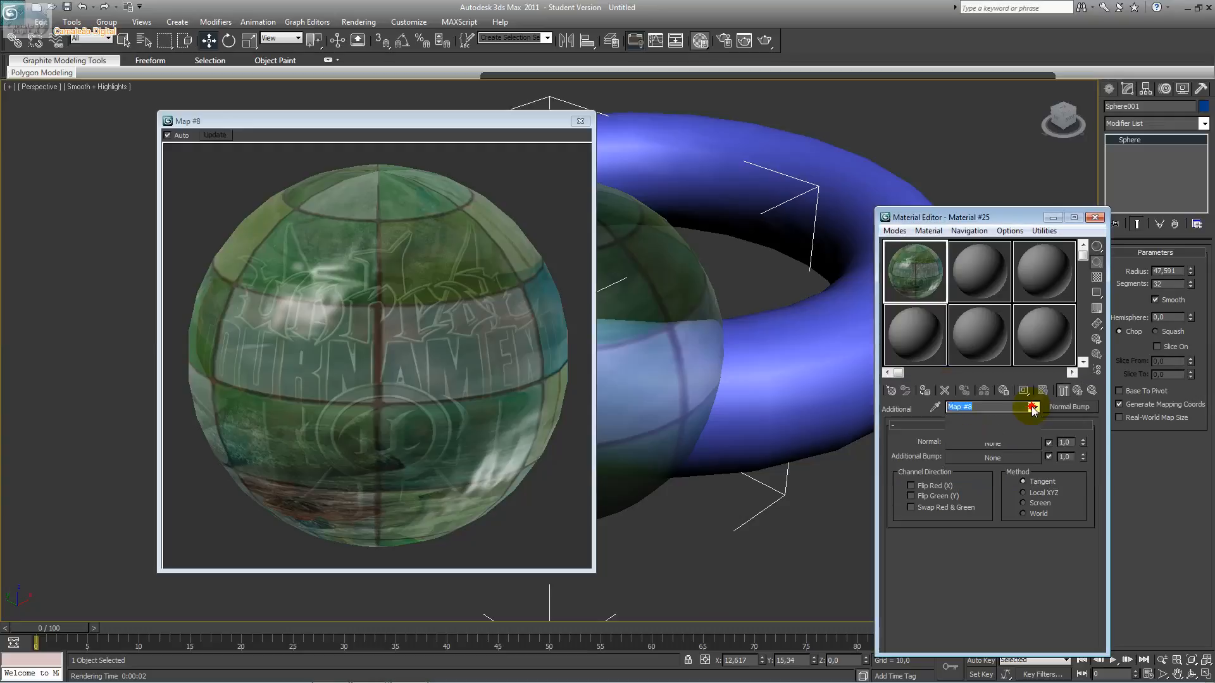
pyautogui.click(1033, 408)
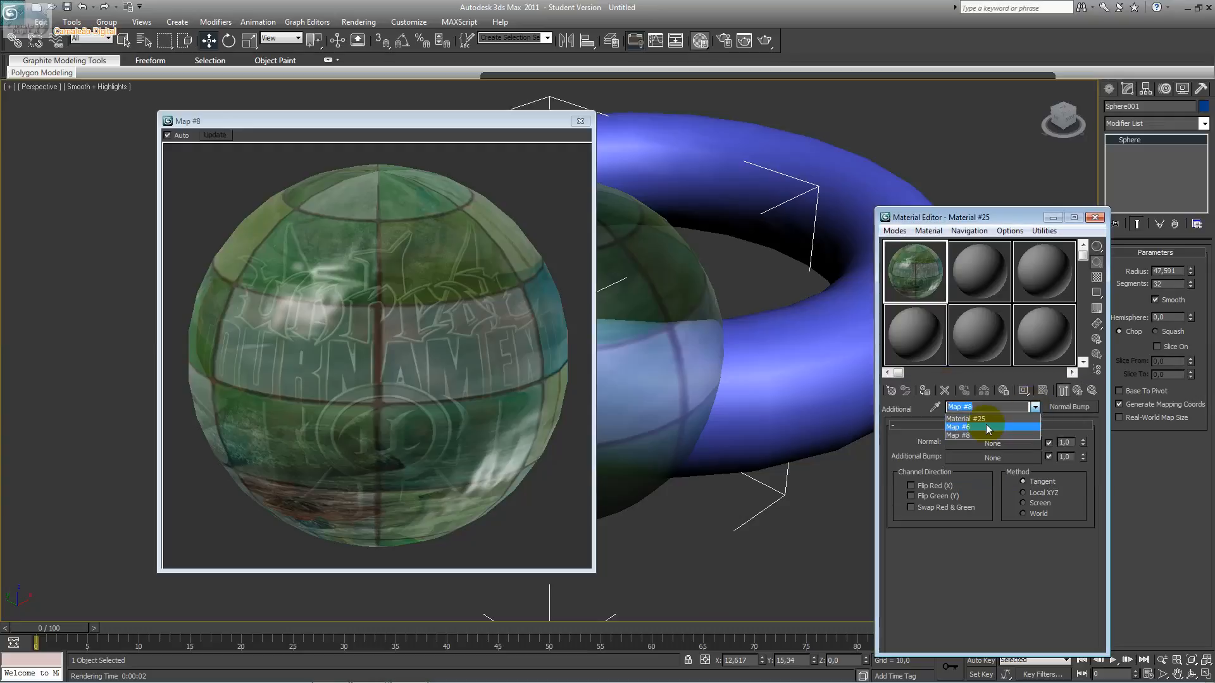
pyautogui.click(987, 428)
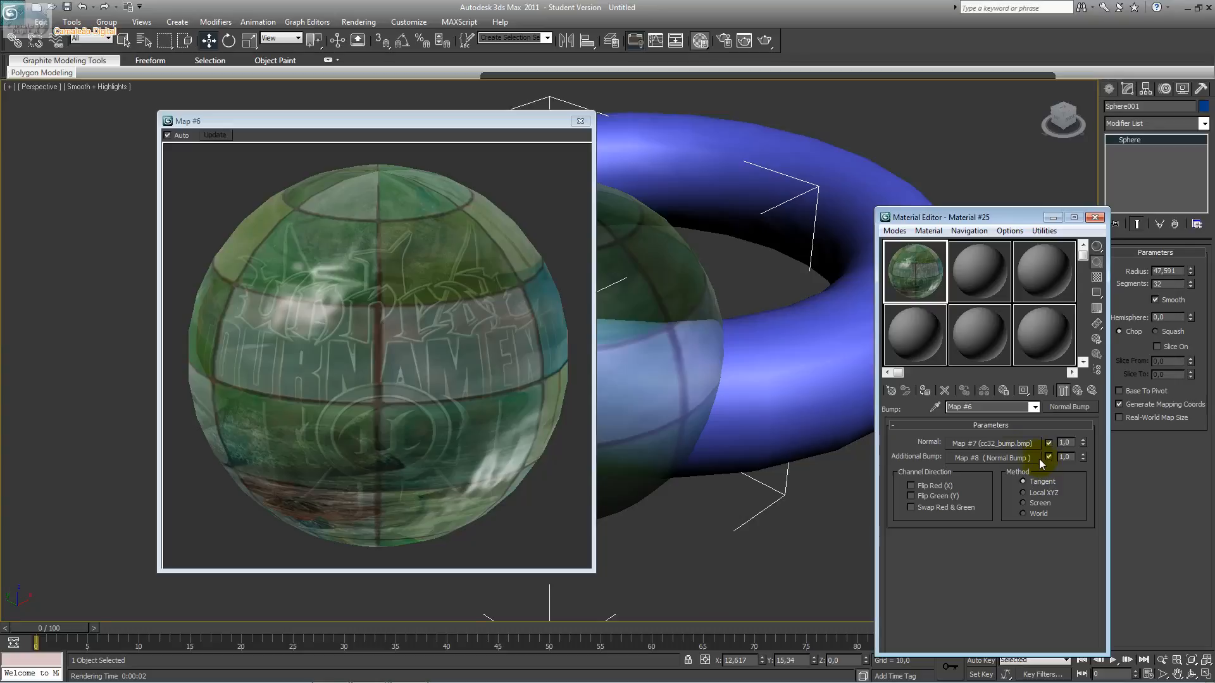
# Step: Replace Map #6 with a new Normal Bump map, keeping the old map as a sub-map
pyautogui.click(1062, 412)
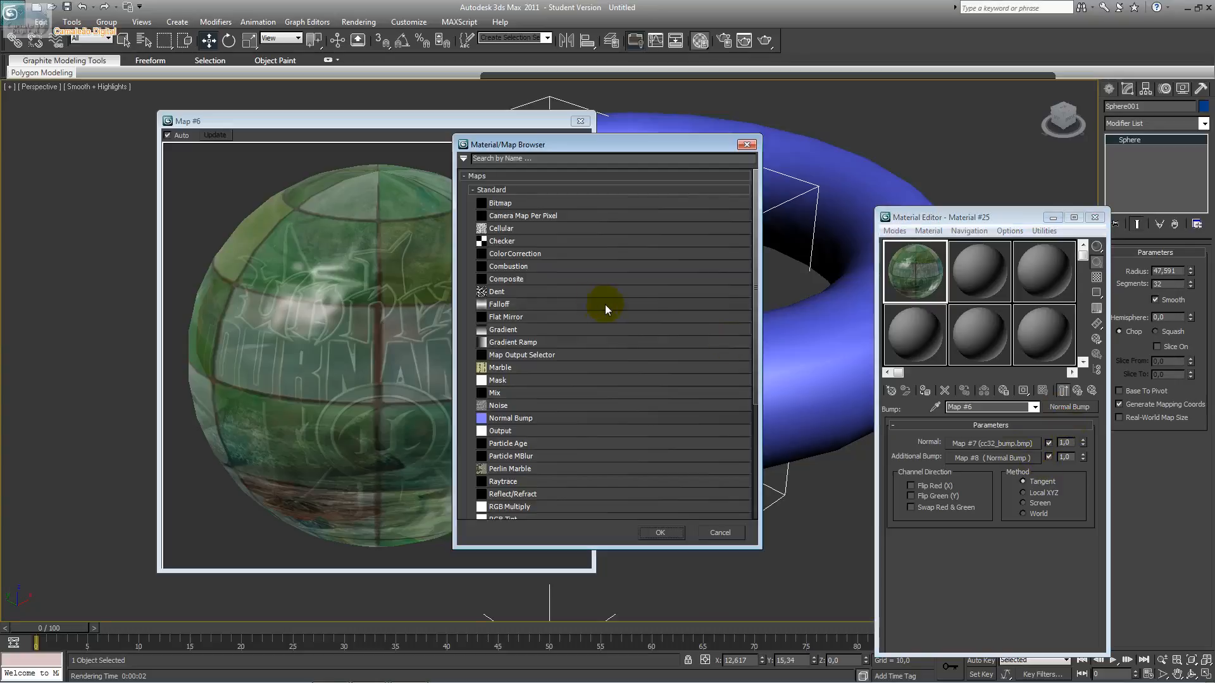
pyautogui.doubleClick(527, 417)
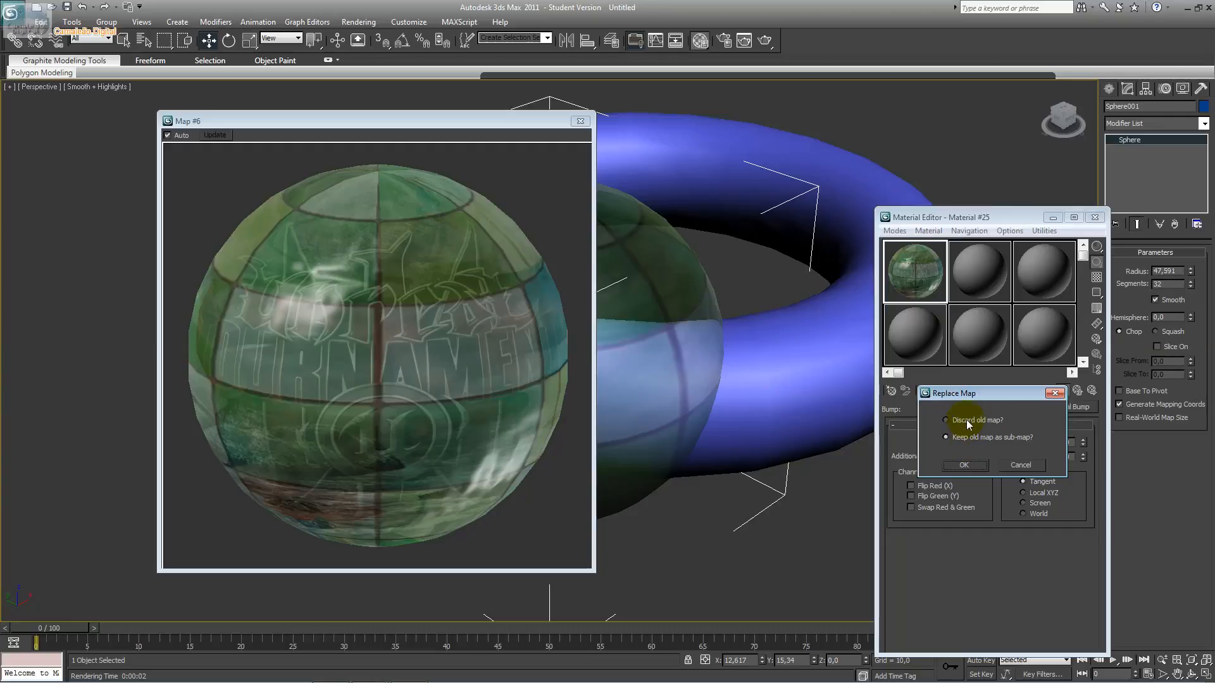
pyautogui.click(964, 465)
# Step: Load cc32_bump.bmp as a bitmap in the Additional Bump slot and close the enlarged preview
pyautogui.click(1016, 458)
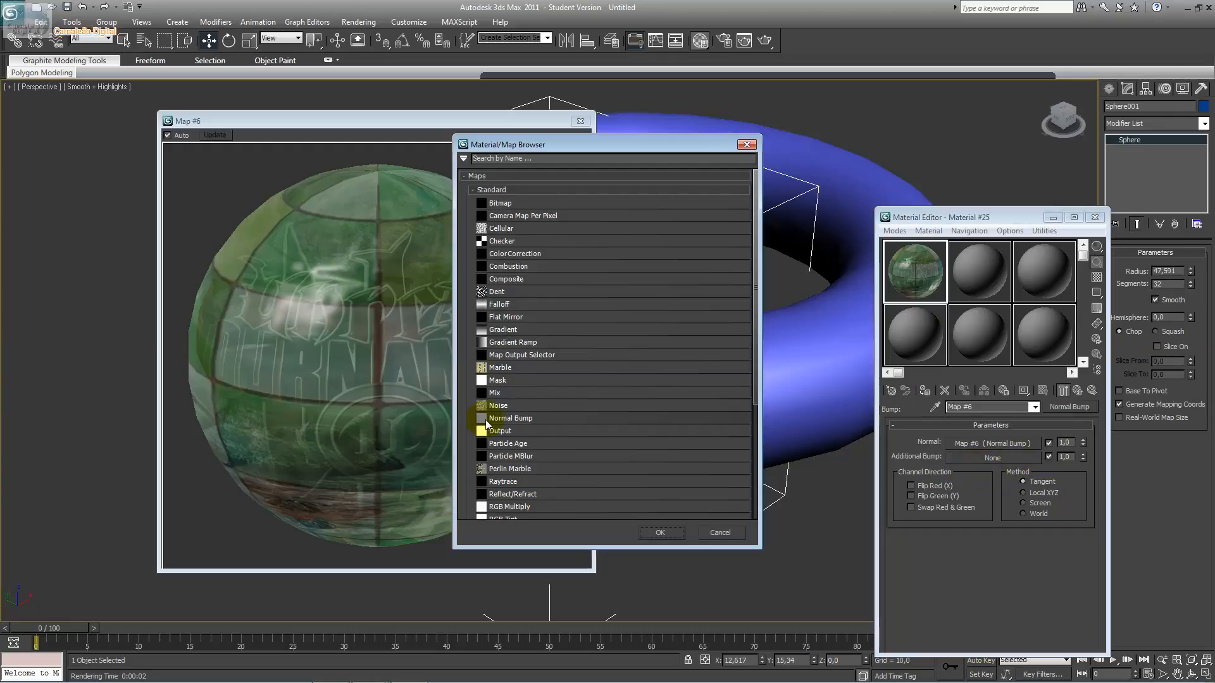
pyautogui.doubleClick(496, 203)
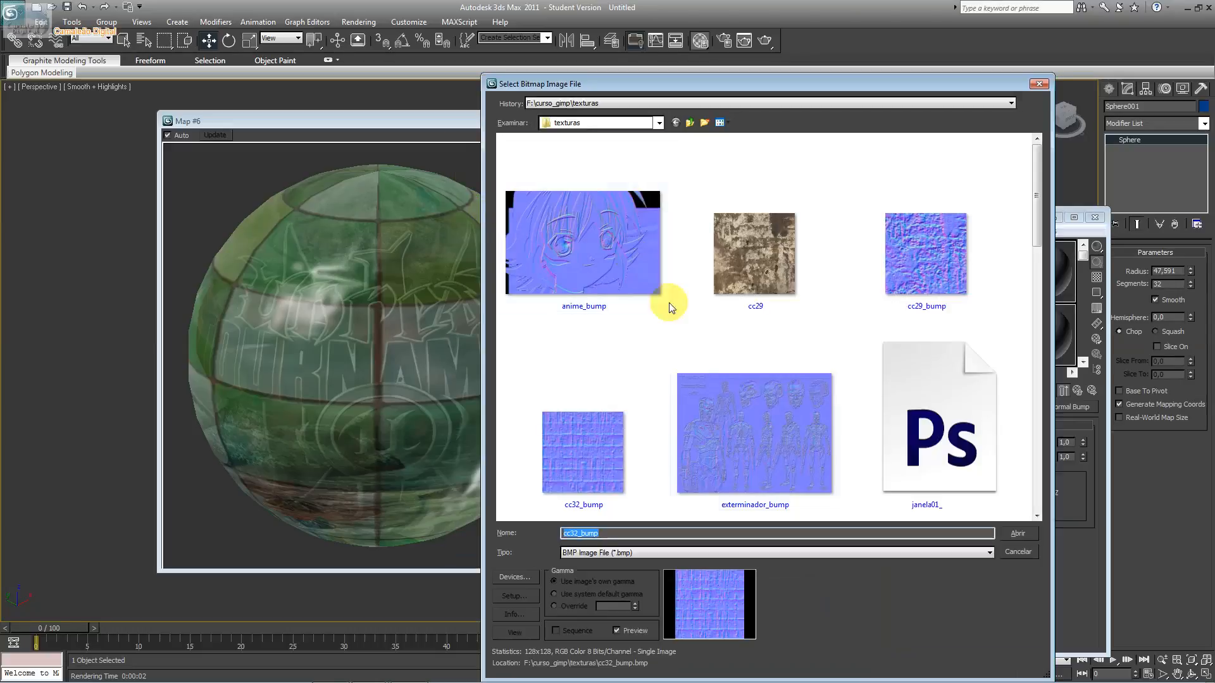
pyautogui.doubleClick(576, 437)
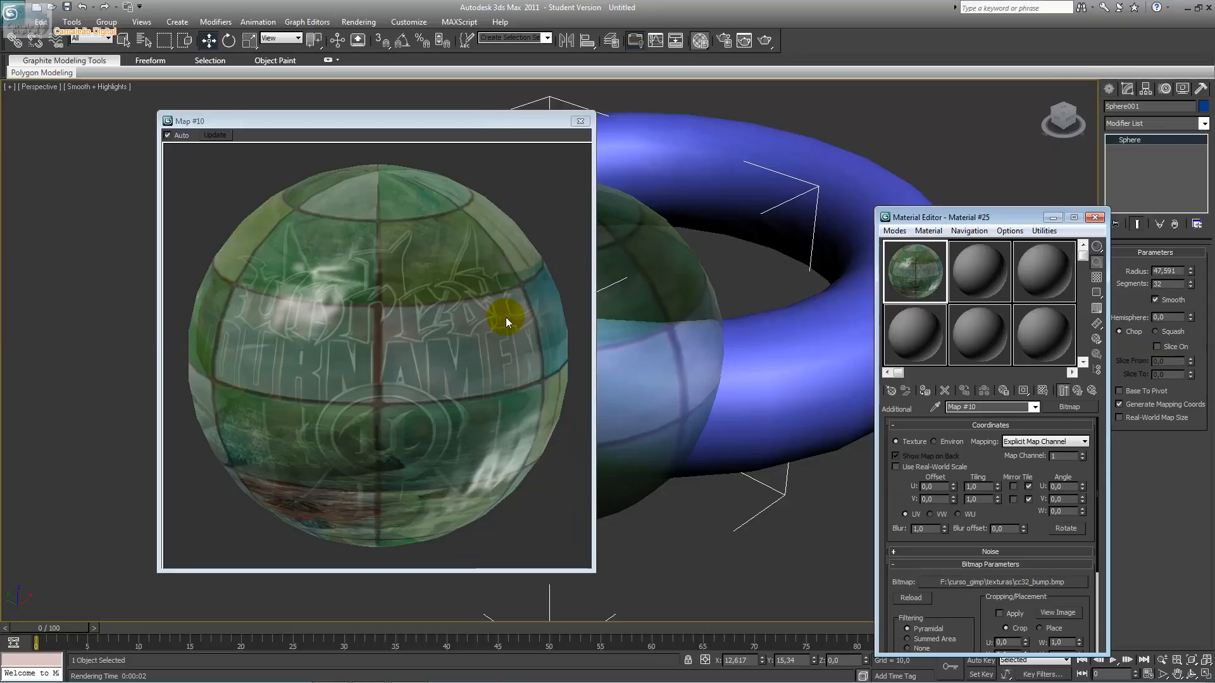
pyautogui.click(580, 122)
# Step: Return to the top level of Material #25, set its Opacity to 100 and check a render of the Perspective view up close
pyautogui.click(1034, 407)
pyautogui.click(1016, 415)
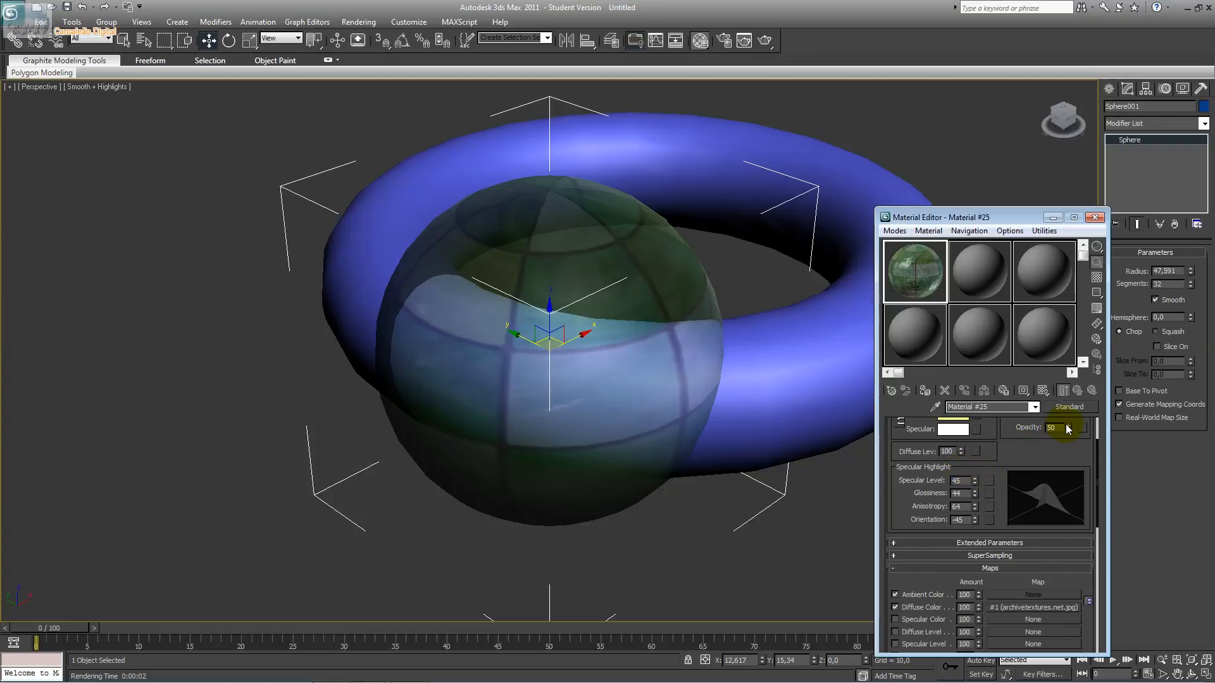
pyautogui.moveTo(1068, 428); pyautogui.dragTo(1066, 266)
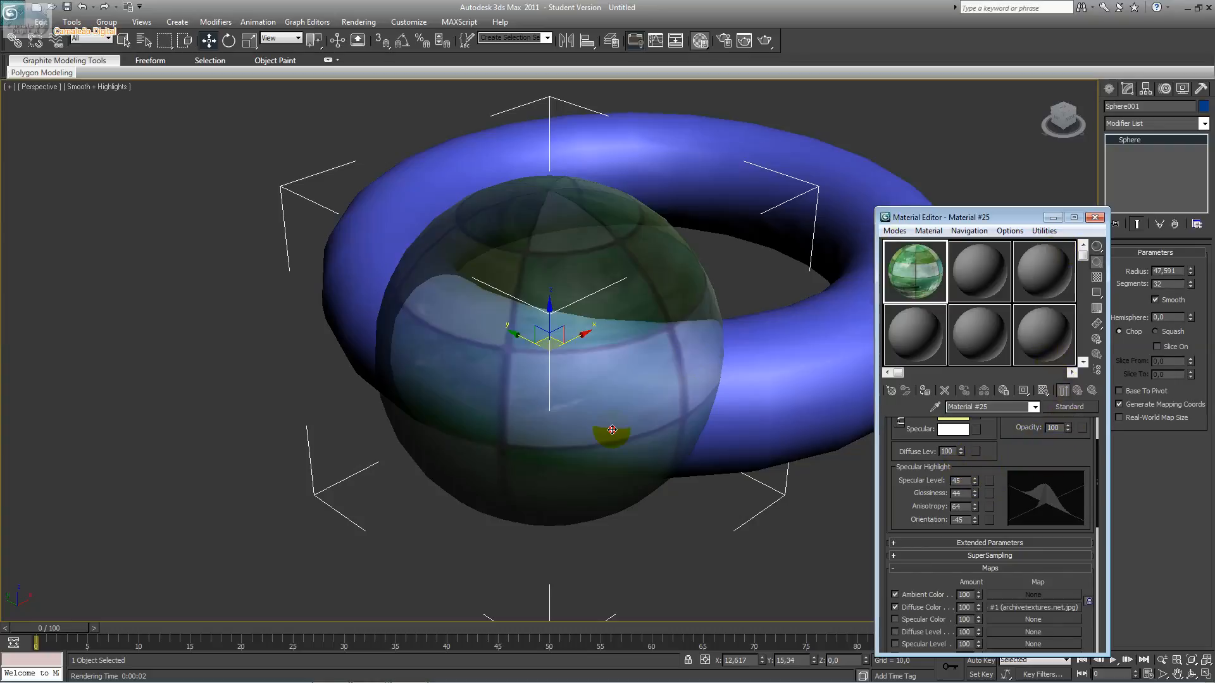
pyautogui.hotkey('shift', 'q')
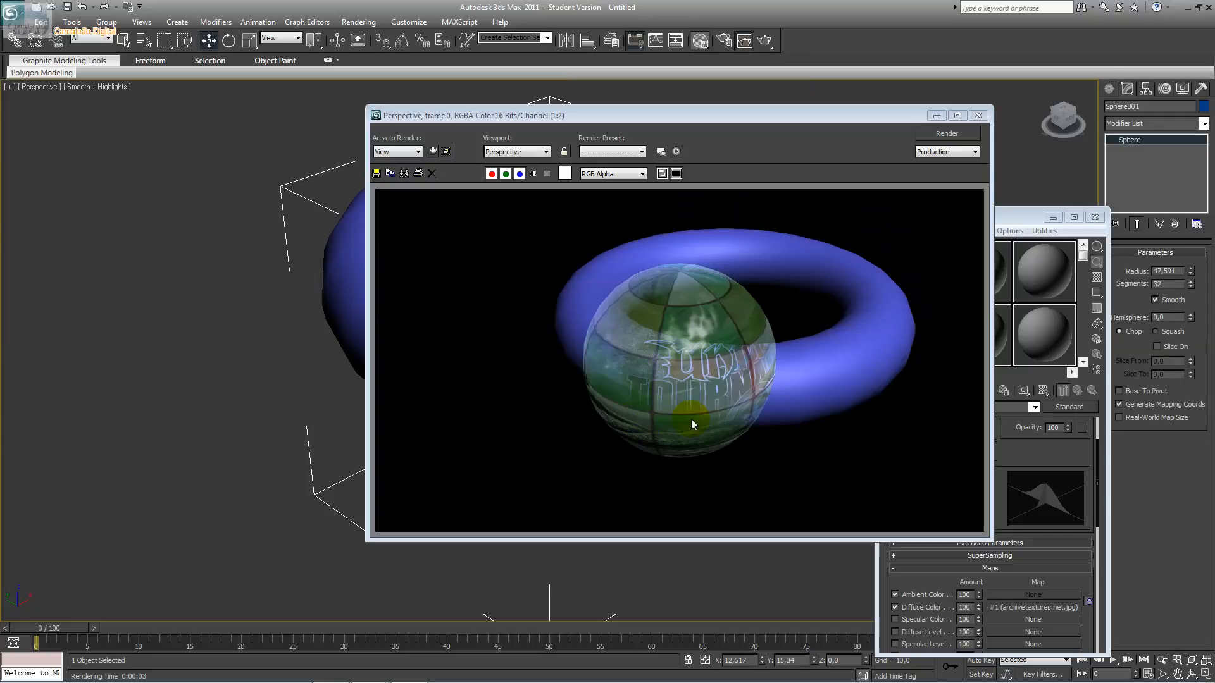
pyautogui.scroll(1, 687, 350)
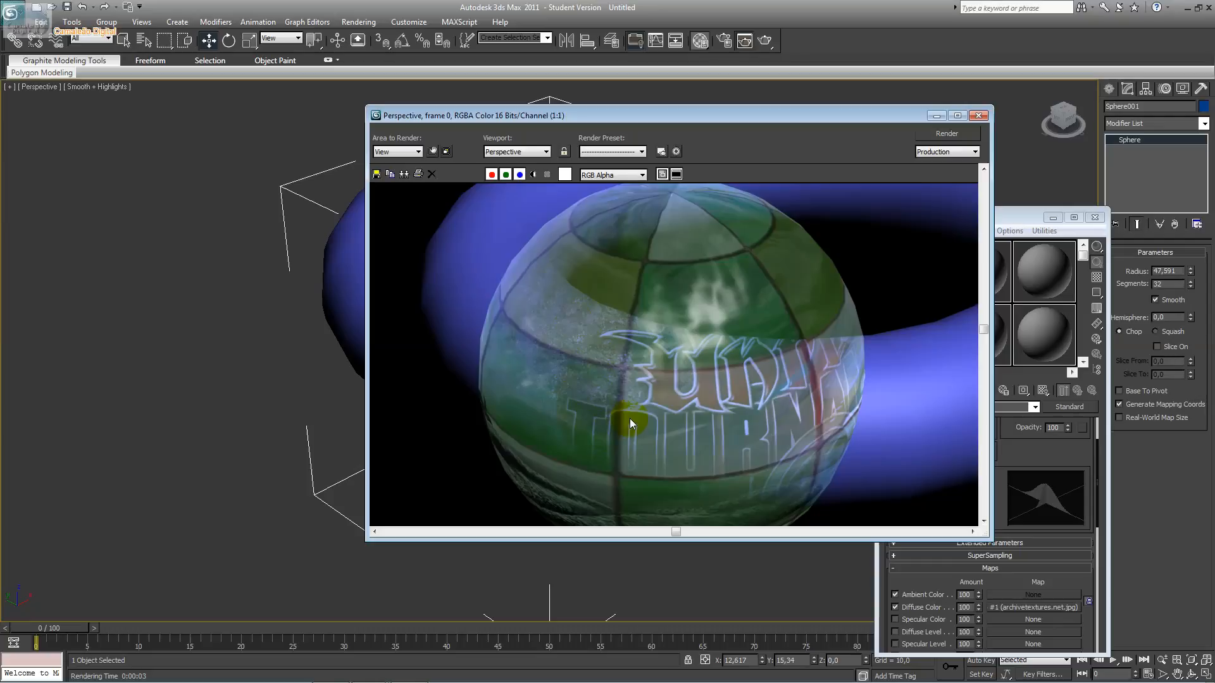
pyautogui.click(720, 290)
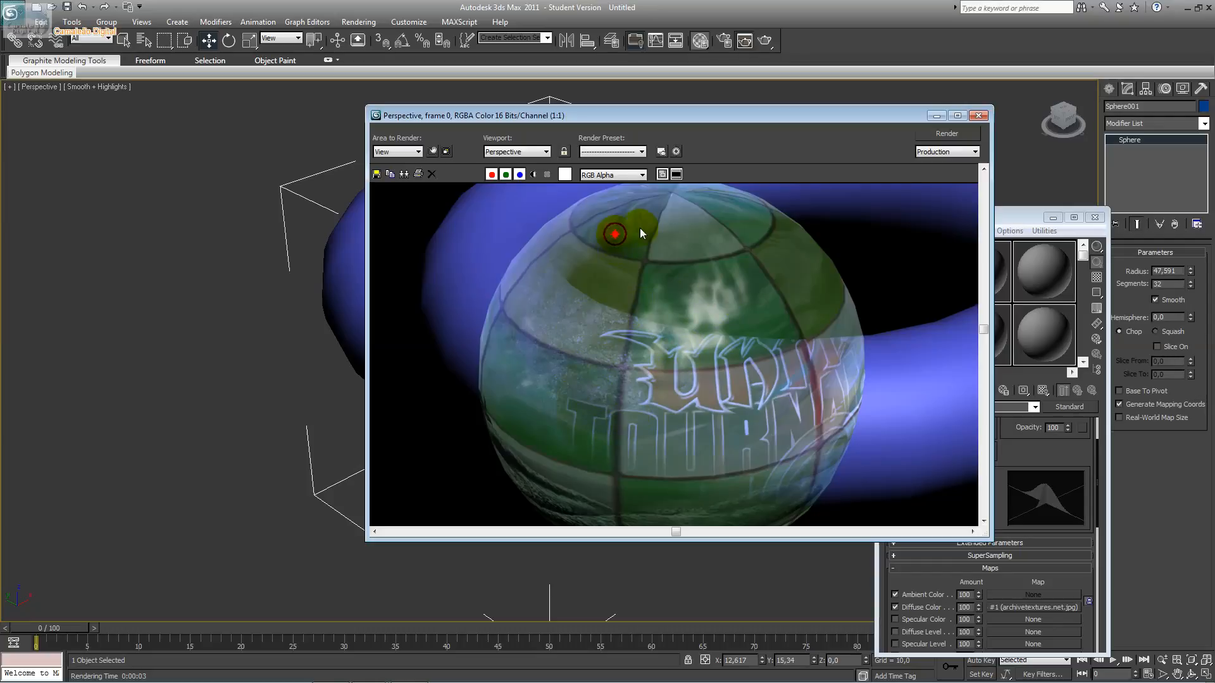
pyautogui.click(979, 115)
# Step: Inspect the texture of Material #25 in an enlarged sample preview beside the Material Editor
pyautogui.moveTo(992, 218); pyautogui.dragTo(519, 128)
pyautogui.doubleClick(414, 209)
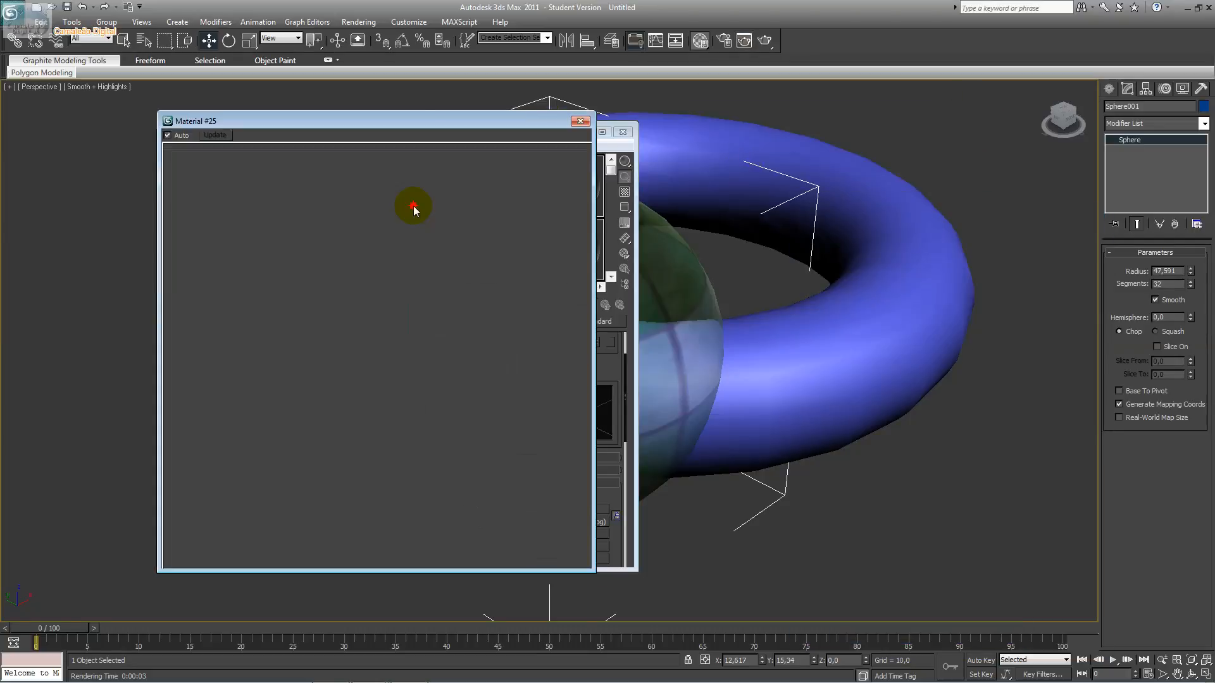
pyautogui.moveTo(416, 122); pyautogui.dragTo(832, 140)
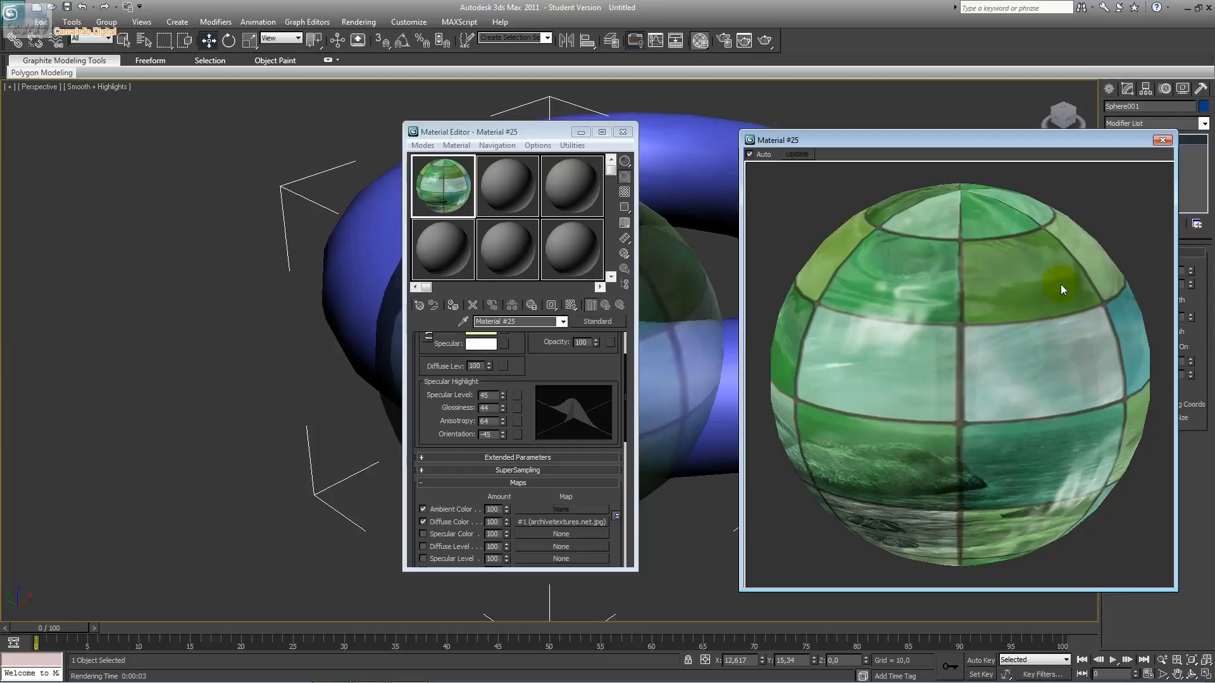
pyautogui.click(1163, 140)
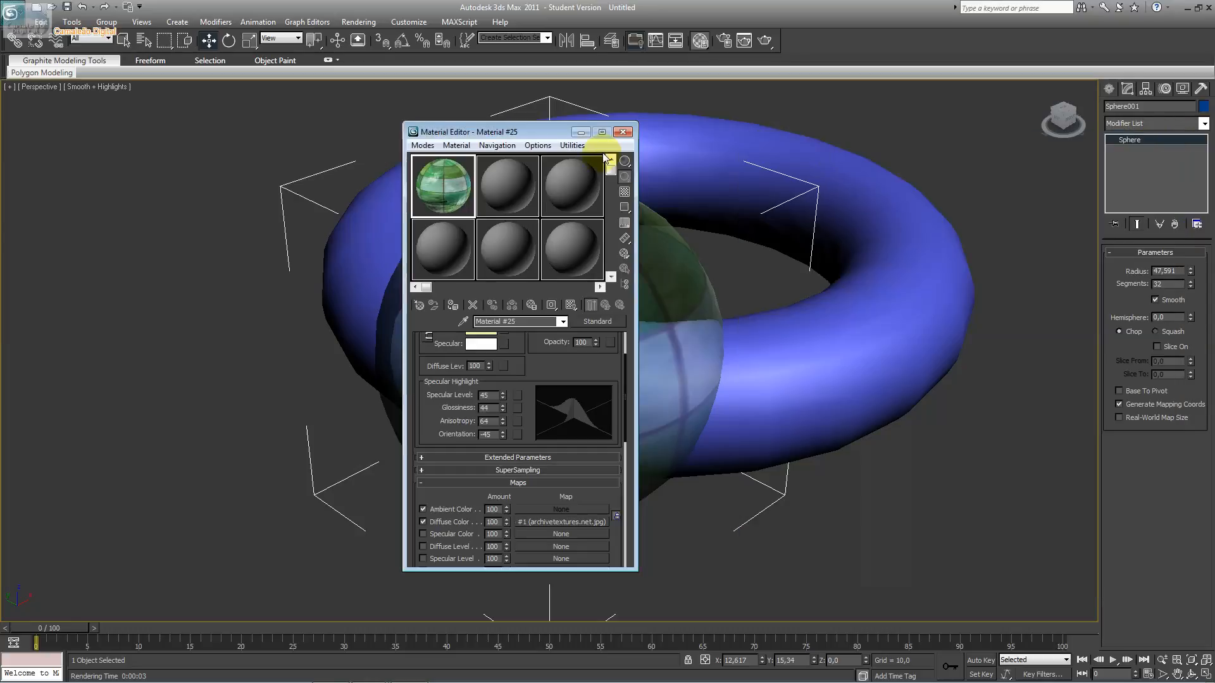
# Step: Set the amount of the Opacity map channel to 100 and enable the channel
pyautogui.moveTo(565, 142); pyautogui.dragTo(1075, 147)
pyautogui.moveTo(1136, 387); pyautogui.dragTo(1141, 462)
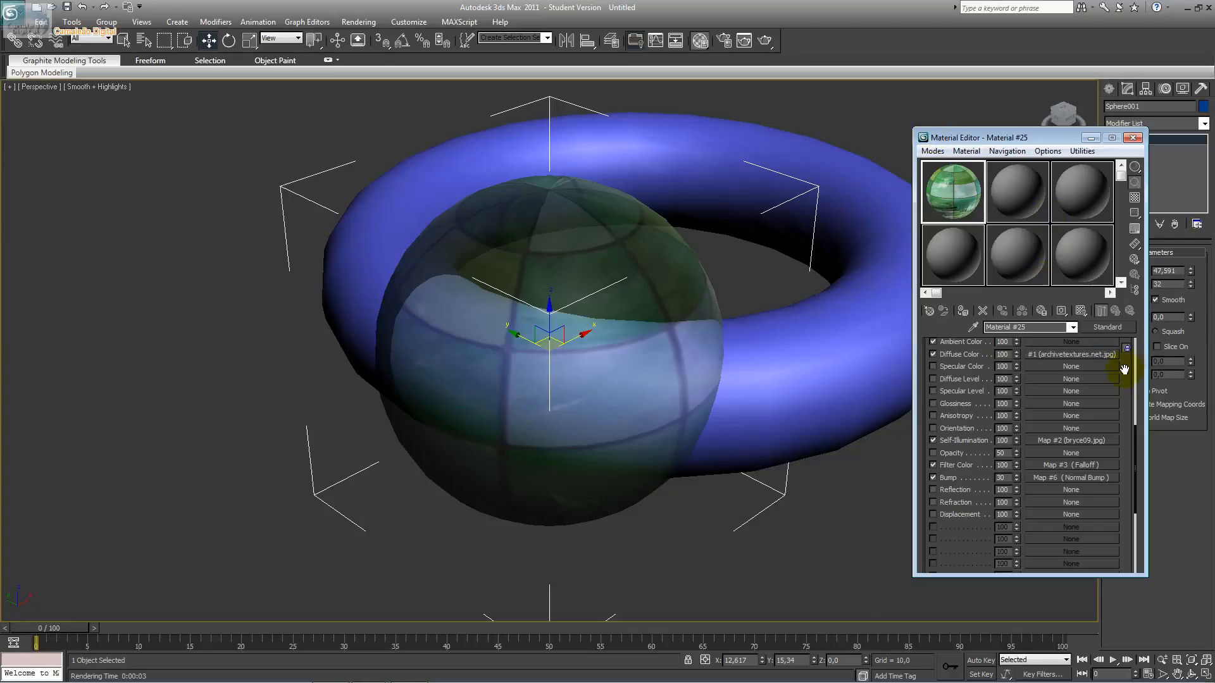
pyautogui.click(1016, 450)
pyautogui.moveTo(1015, 451); pyautogui.dragTo(1007, 379)
pyautogui.click(844, 515)
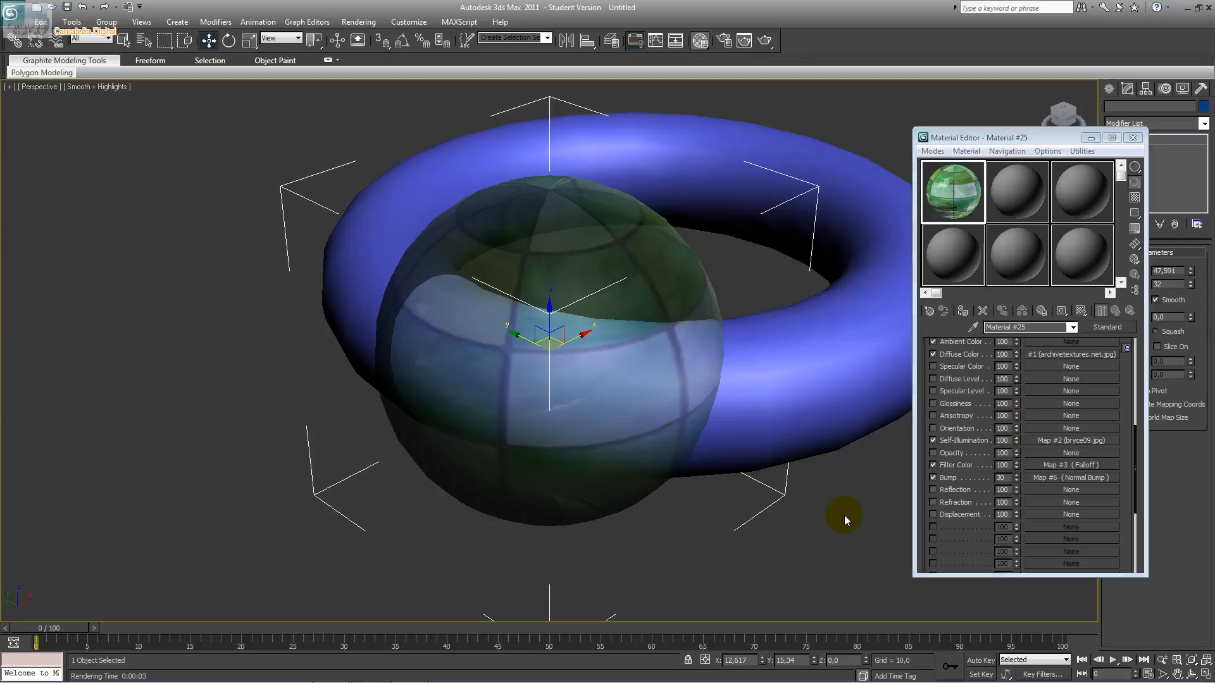
pyautogui.click(612, 461)
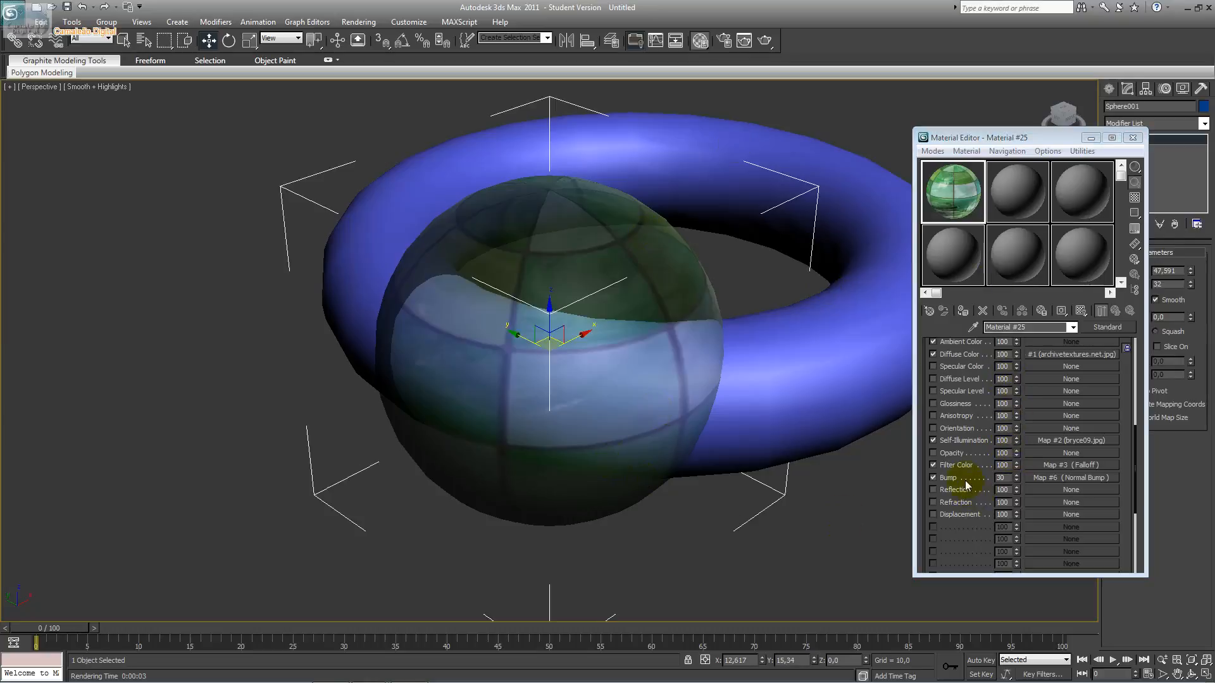
pyautogui.click(933, 453)
# Step: Deselect the sphere, check the material in a Perspective render, and close the render and the Material Editor
pyautogui.click(855, 516)
pyautogui.hotkey('shift', 'q')
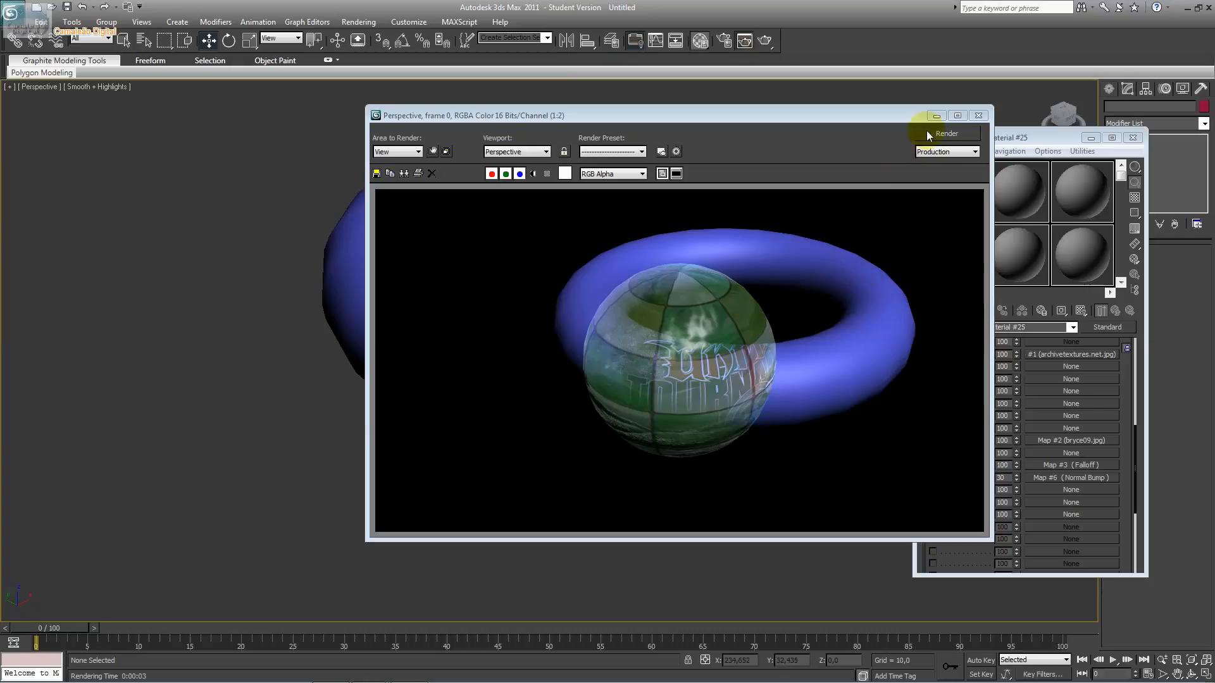
pyautogui.click(980, 116)
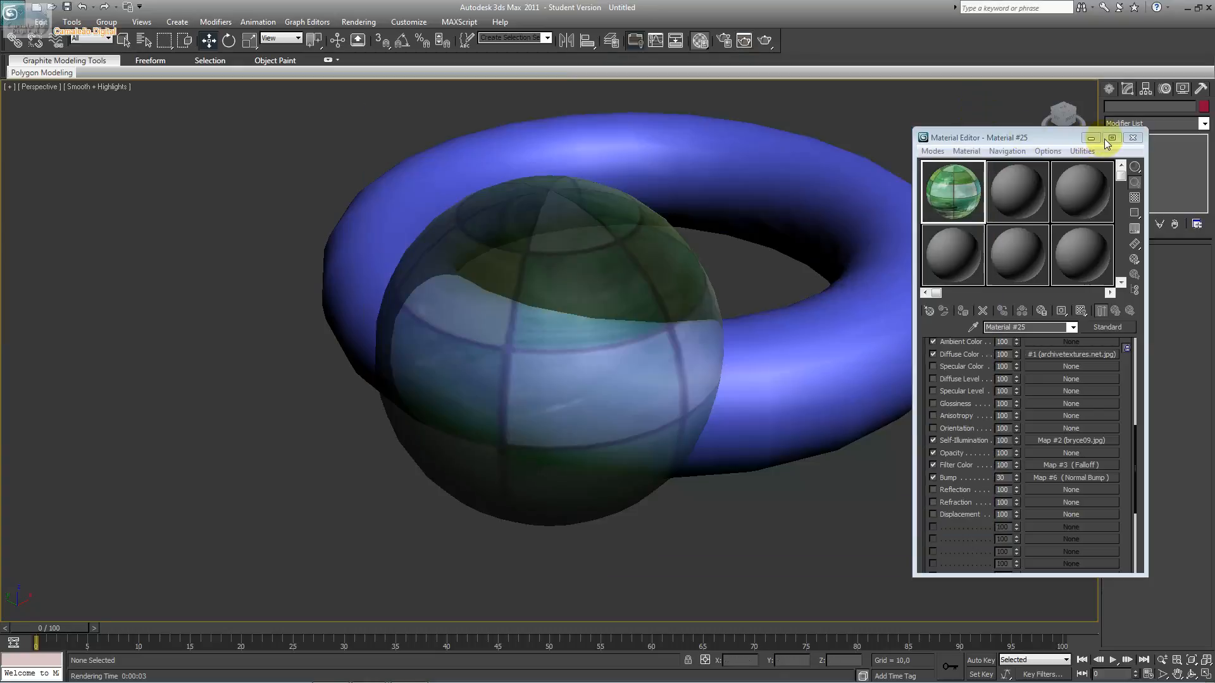
pyautogui.click(1133, 137)
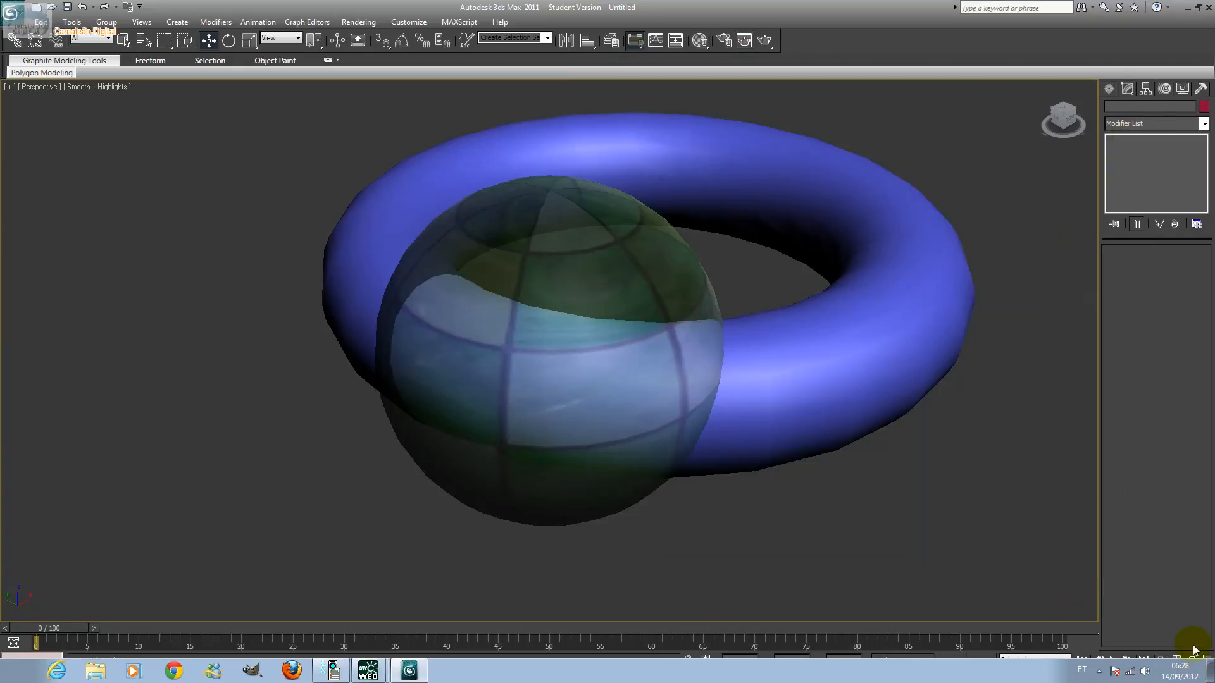
# Step: Orbit the Perspective view around the sphere, render it from the new angle and inspect the sphere's surface closely
pyautogui.click(1191, 675)
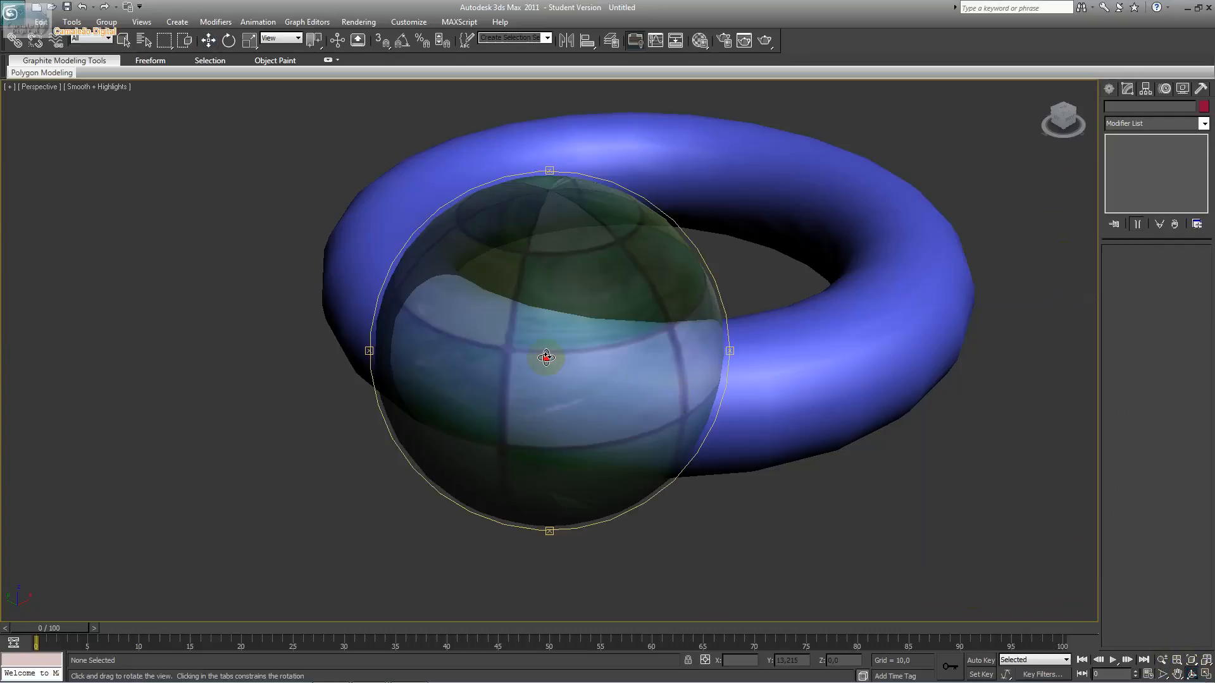
pyautogui.moveTo(546, 358); pyautogui.dragTo(522, 335)
pyautogui.moveTo(508, 332); pyautogui.dragTo(614, 374)
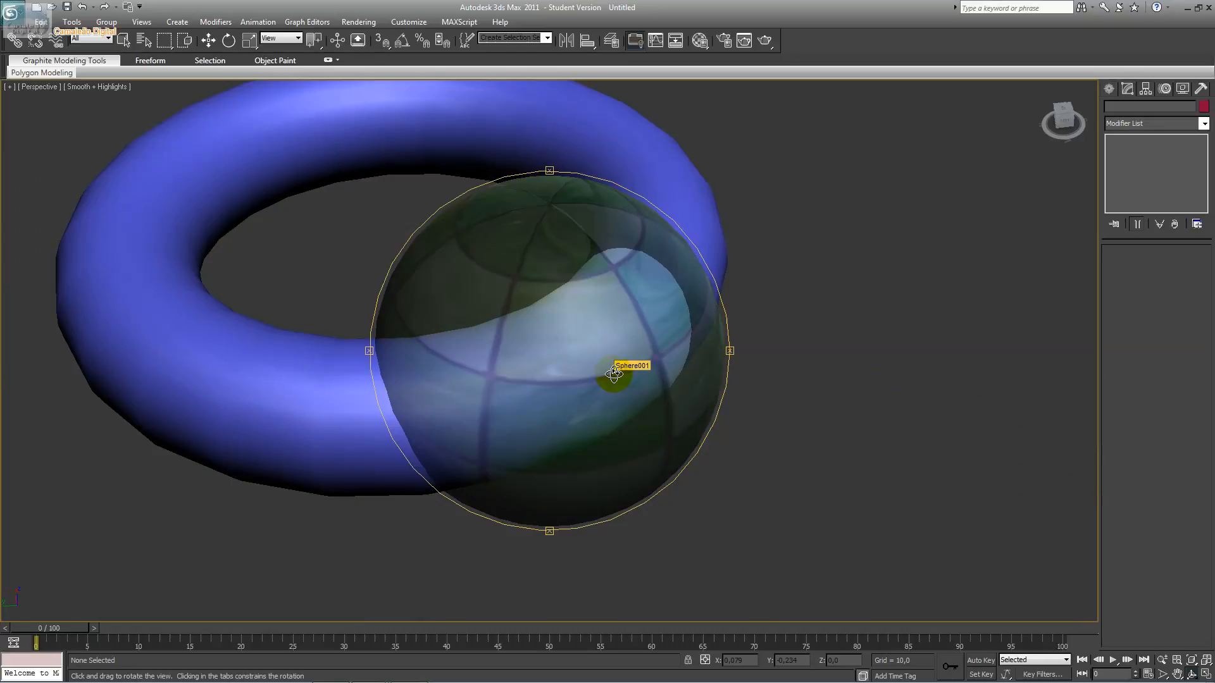
pyautogui.hotkey('shift', 'q')
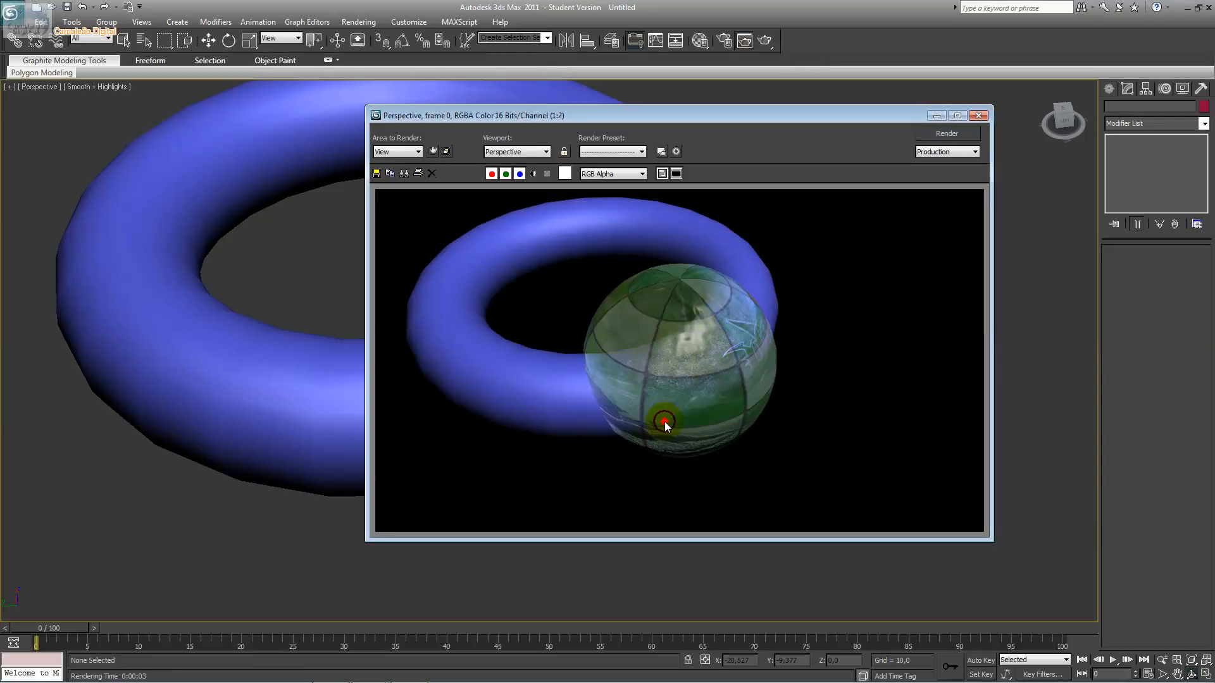
pyautogui.scroll(2, 651, 324)
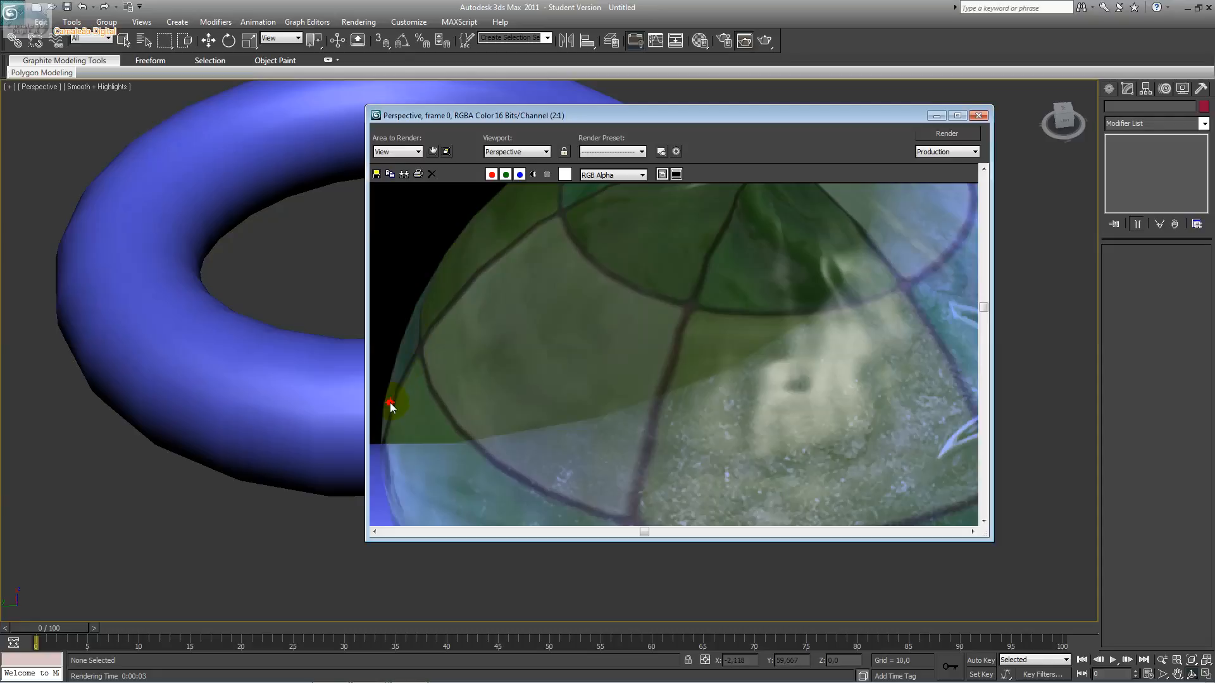
pyautogui.scroll(-2, 609, 372)
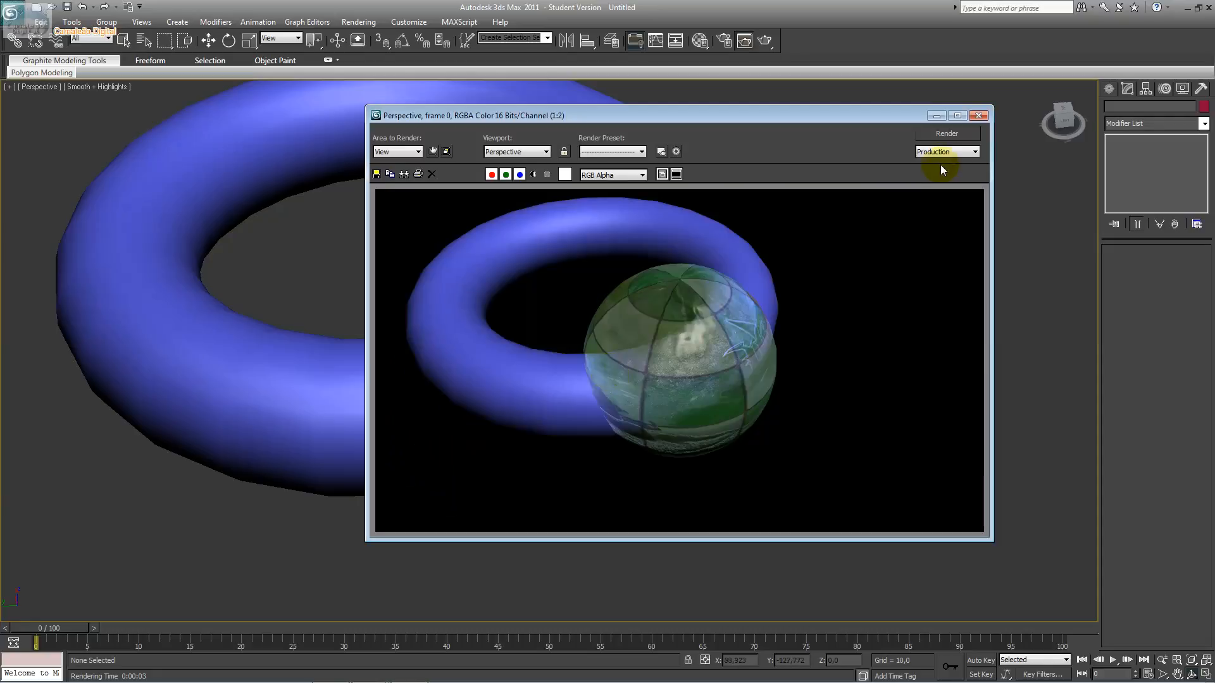
pyautogui.click(978, 116)
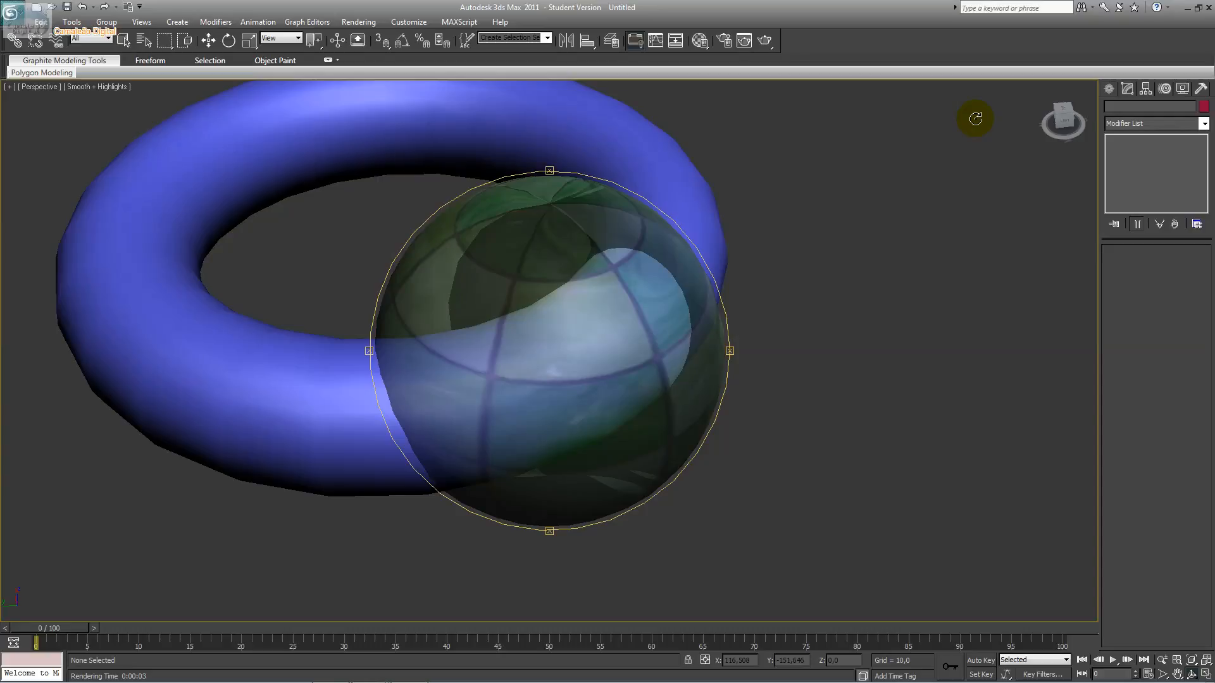
# Step: Reopen the Material Editor, enable the Reflection map channel of Material #25 and choose a Bitmap map for it
pyautogui.press('m')
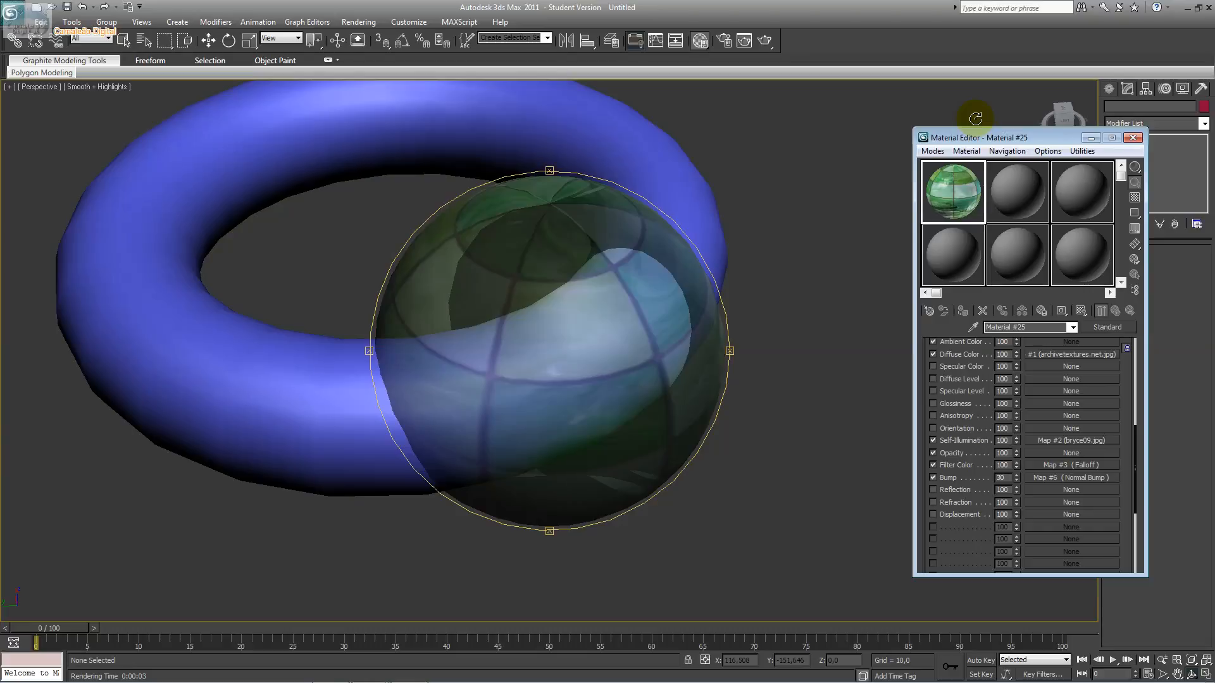
pyautogui.click(963, 491)
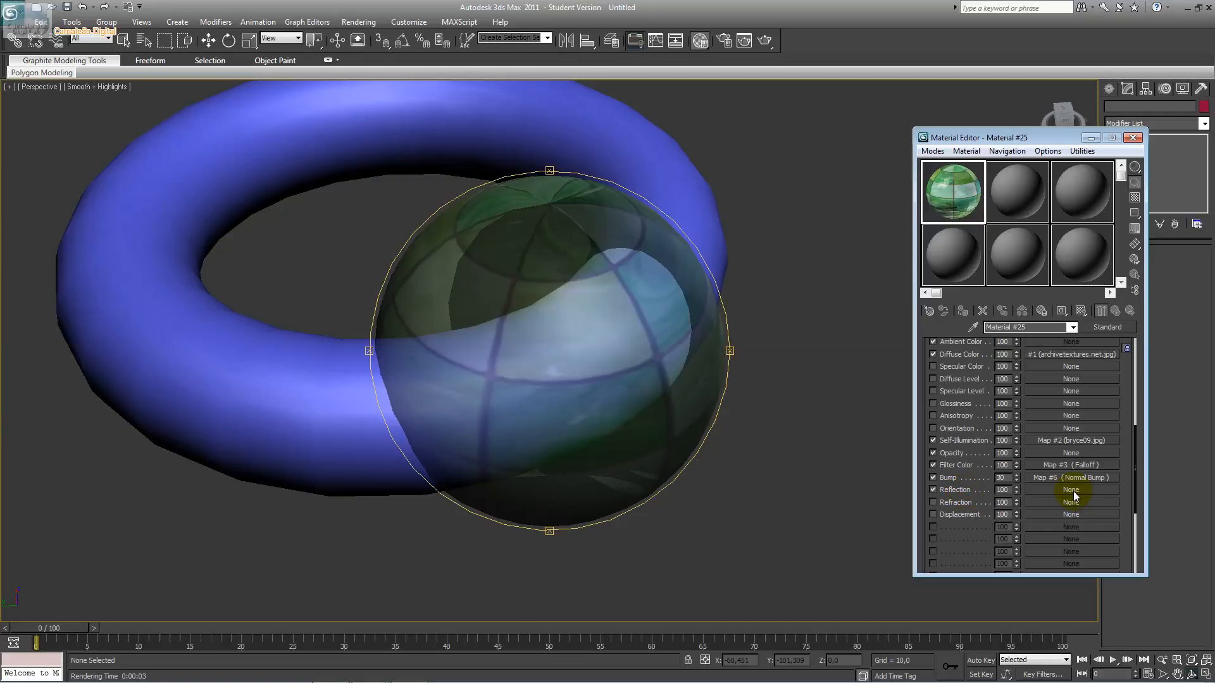
pyautogui.click(947, 492)
pyautogui.click(1063, 491)
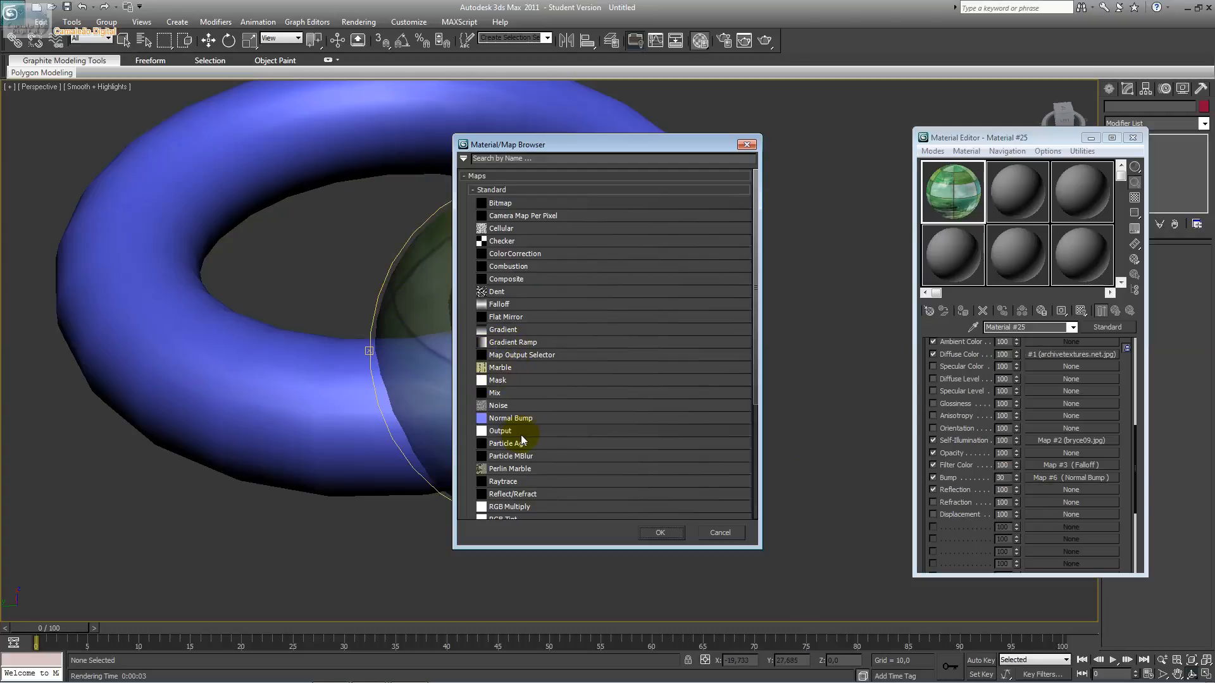
pyautogui.doubleClick(490, 206)
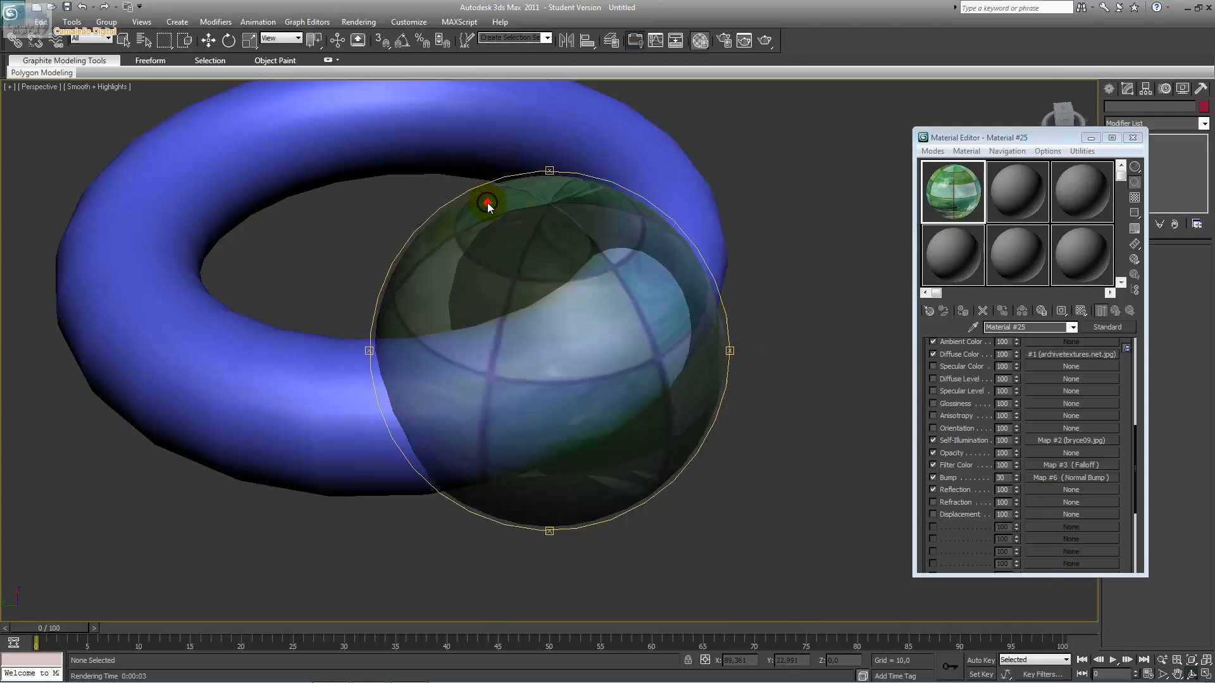
pyautogui.click(704, 123)
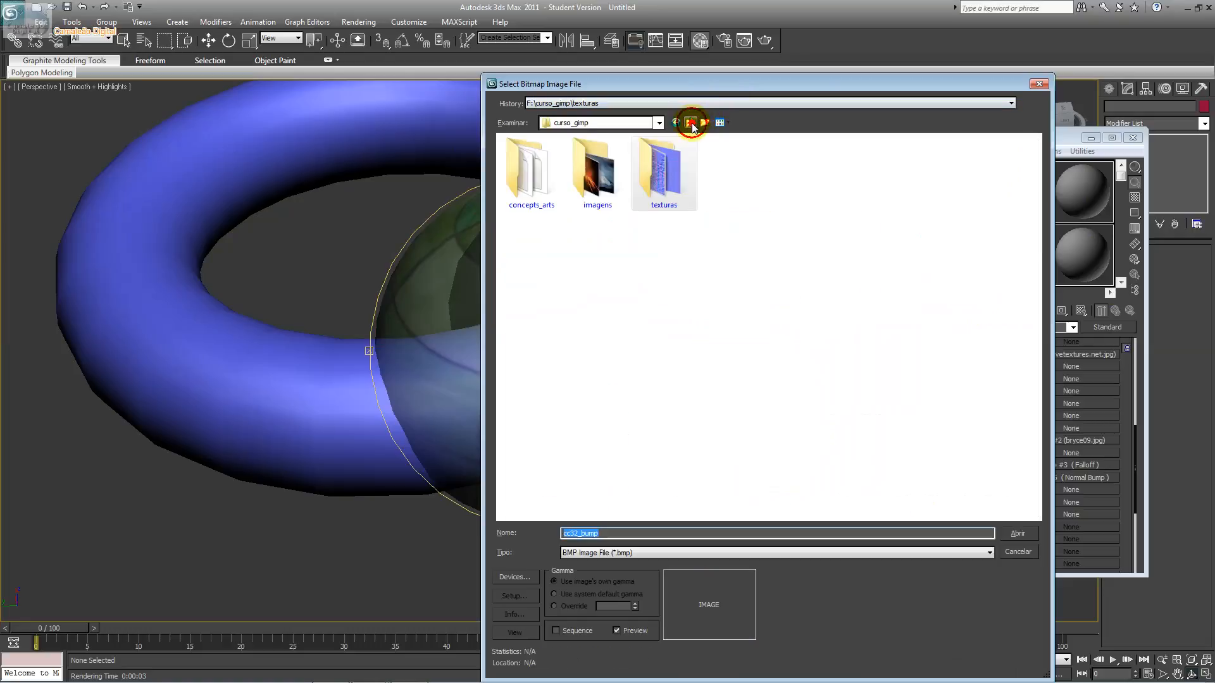
pyautogui.click(557, 123)
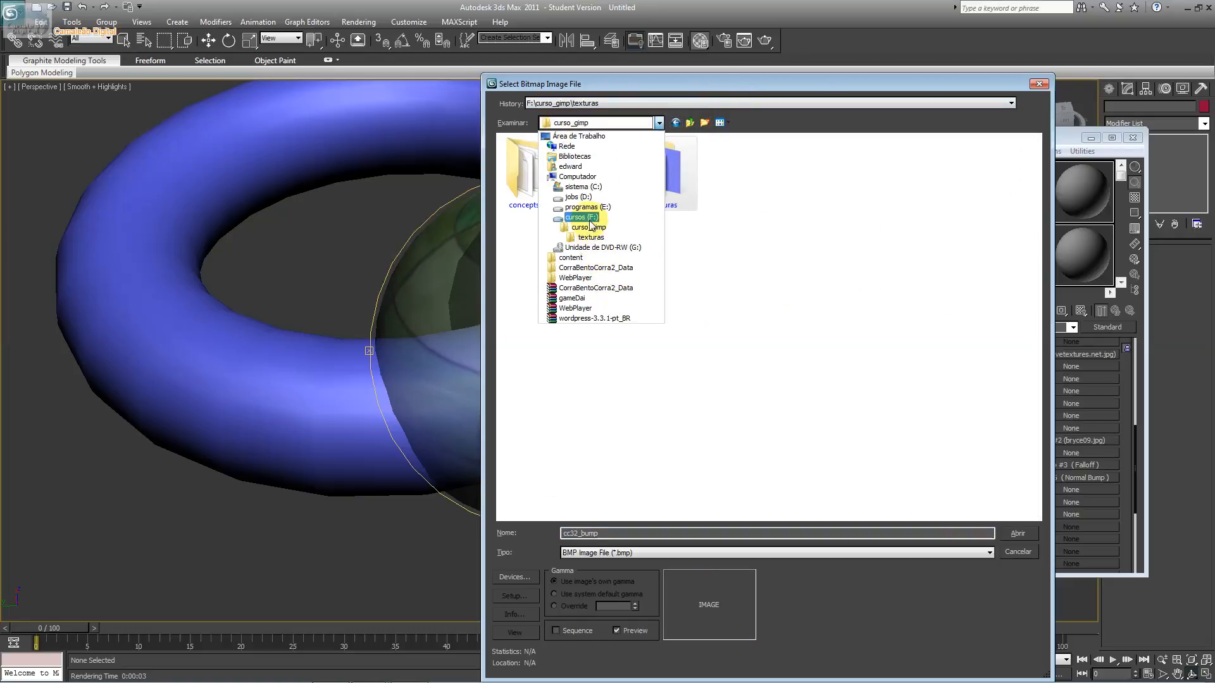
pyautogui.click(581, 217)
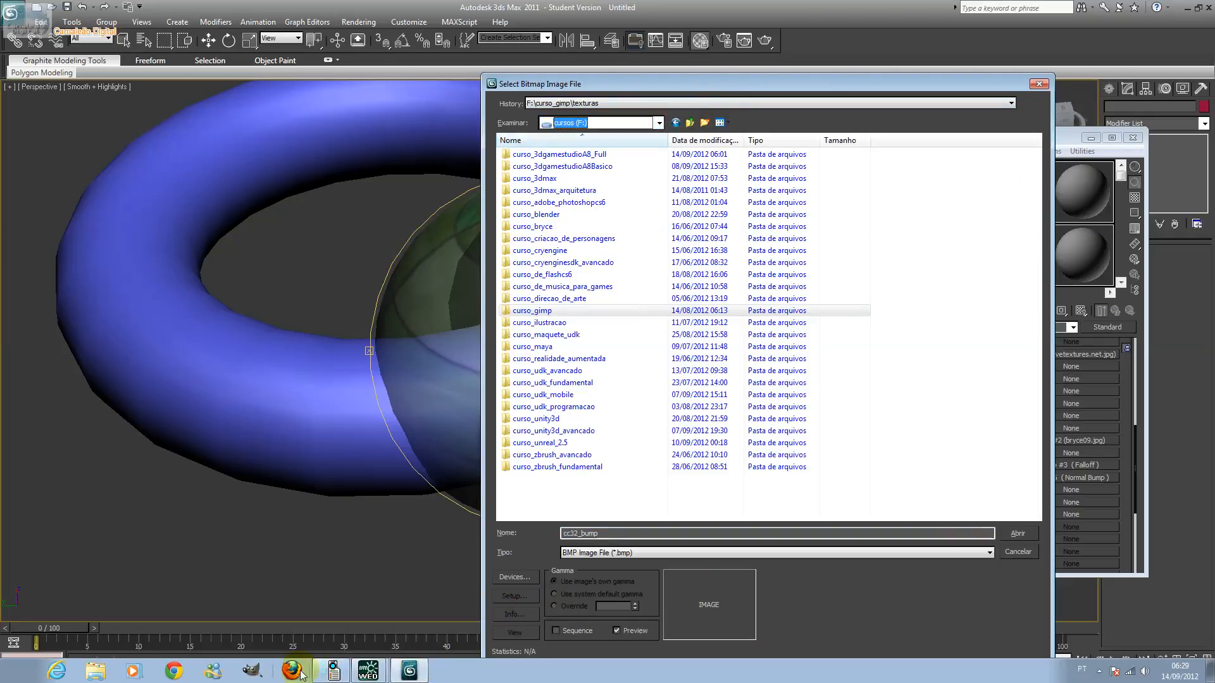
pyautogui.click(334, 670)
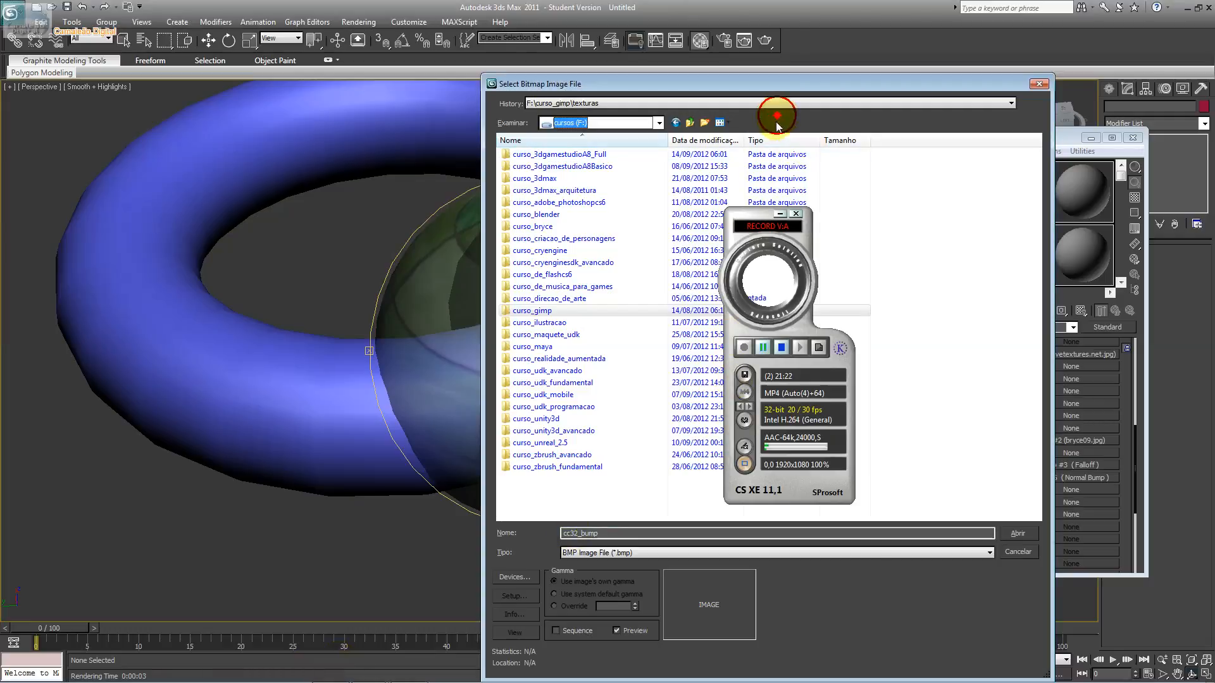
pyautogui.click(814, 140)
pyautogui.click(785, 213)
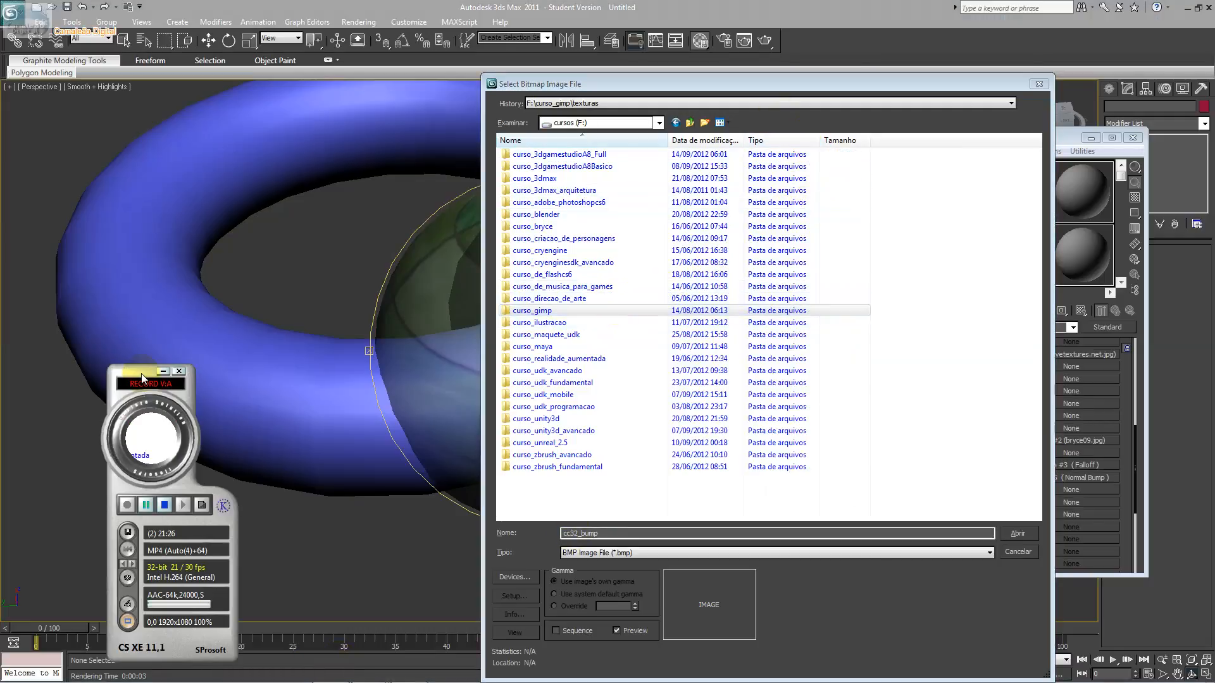
pyautogui.click(376, 587)
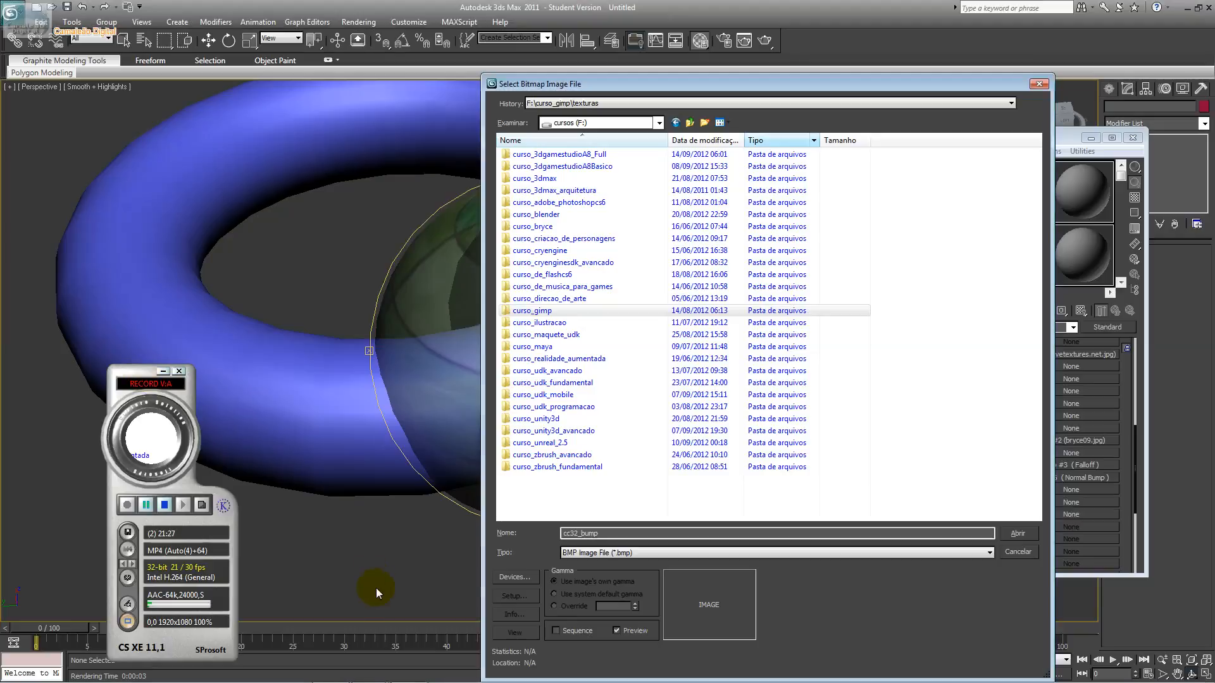
pyautogui.click(163, 372)
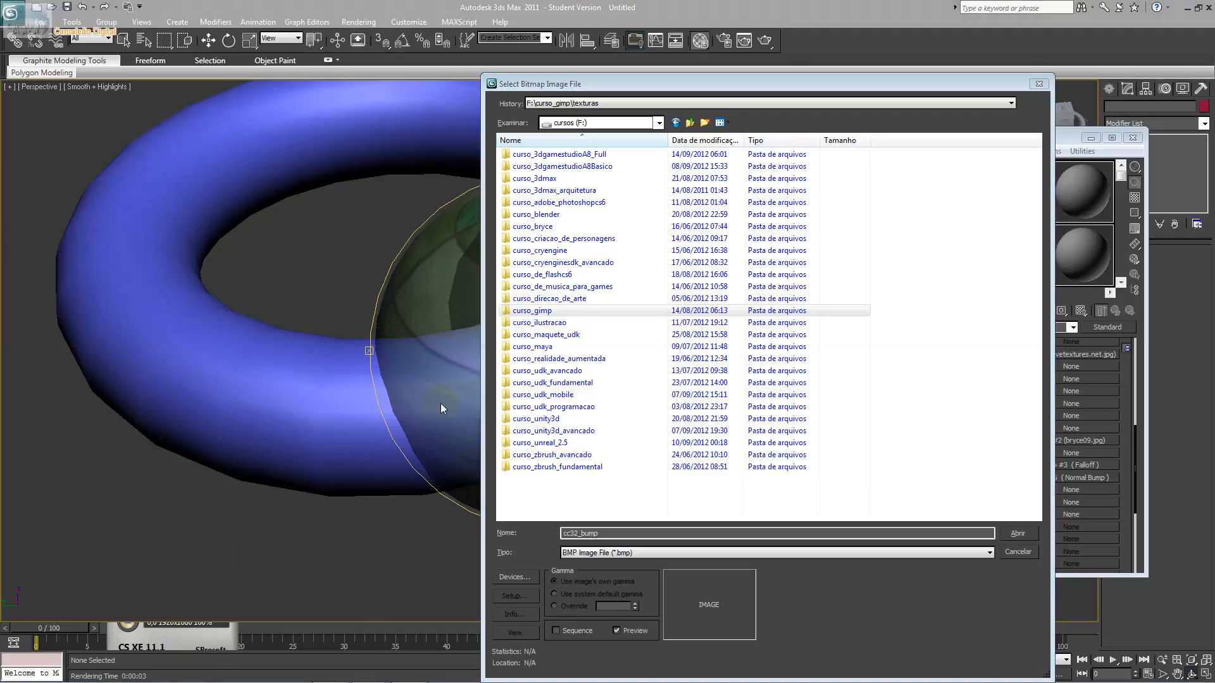
# Step: Browse to the camaleaodigital folder on drive D: and show only JPEG files for the bitmap selection
pyautogui.click(558, 123)
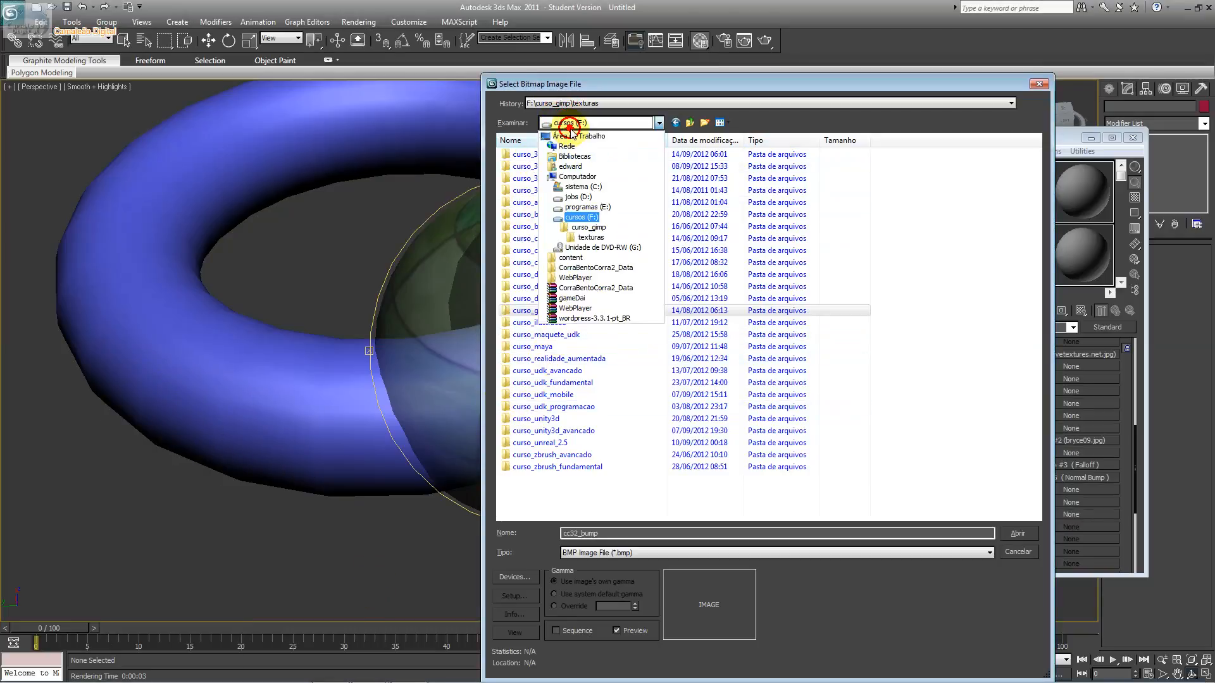
pyautogui.click(578, 197)
pyautogui.click(573, 178)
pyautogui.doubleClick(573, 178)
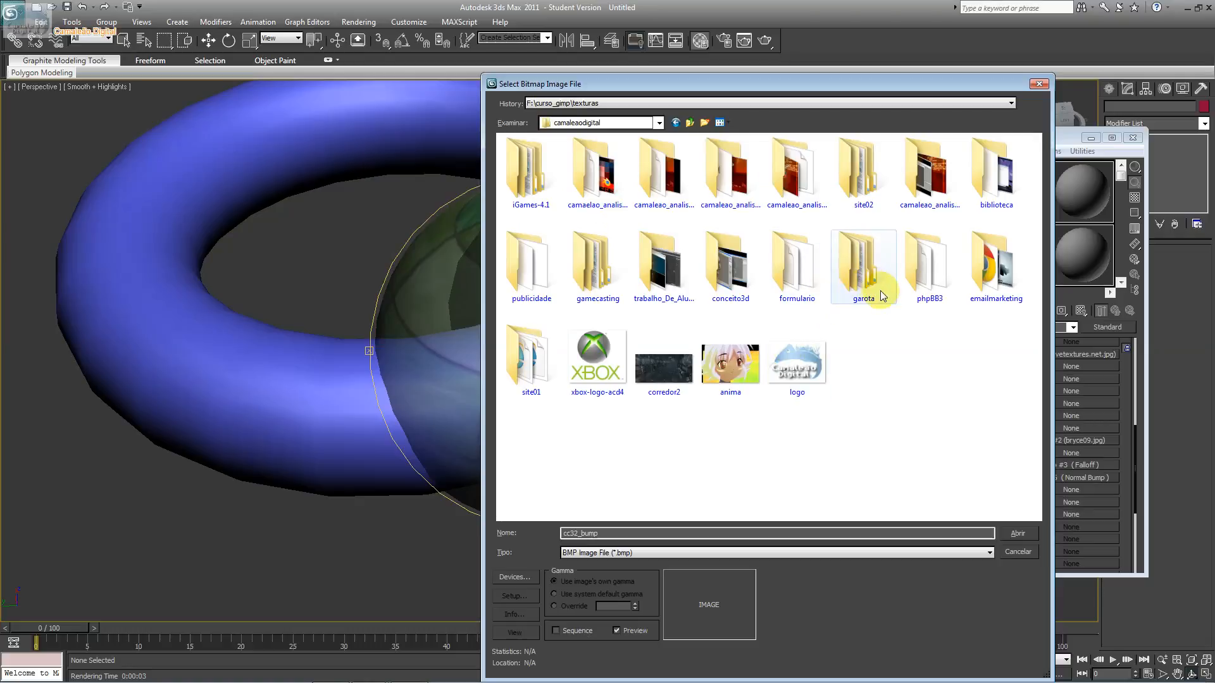
pyautogui.click(858, 552)
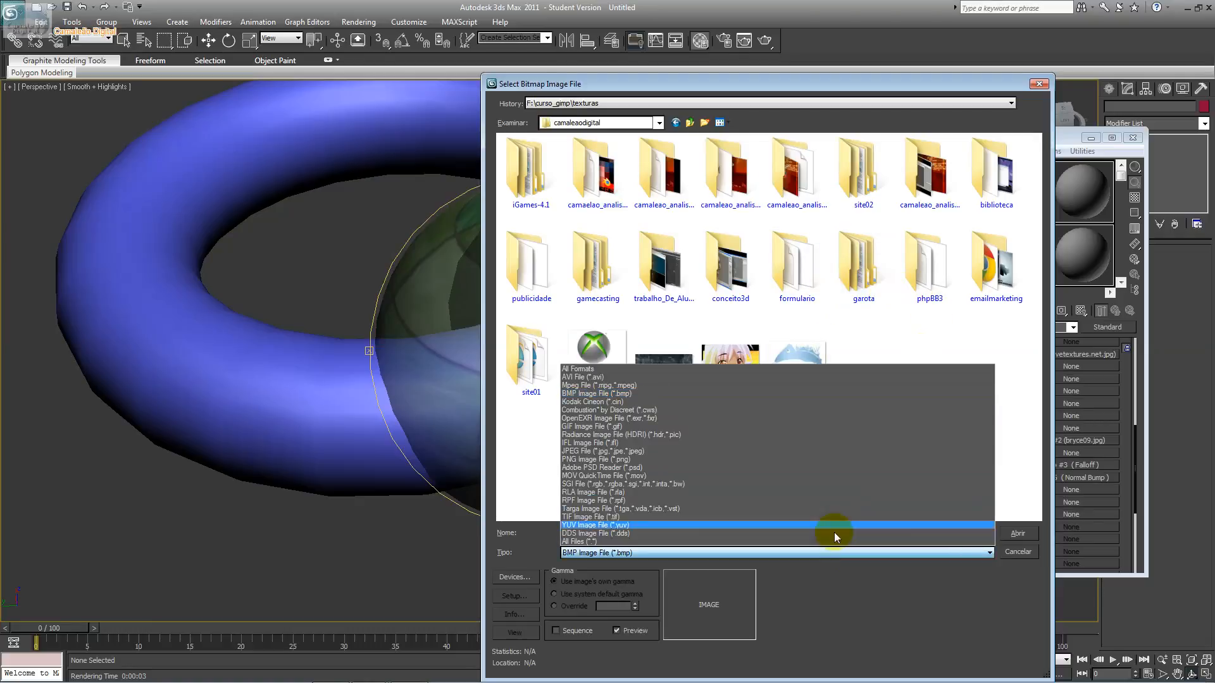
pyautogui.click(737, 451)
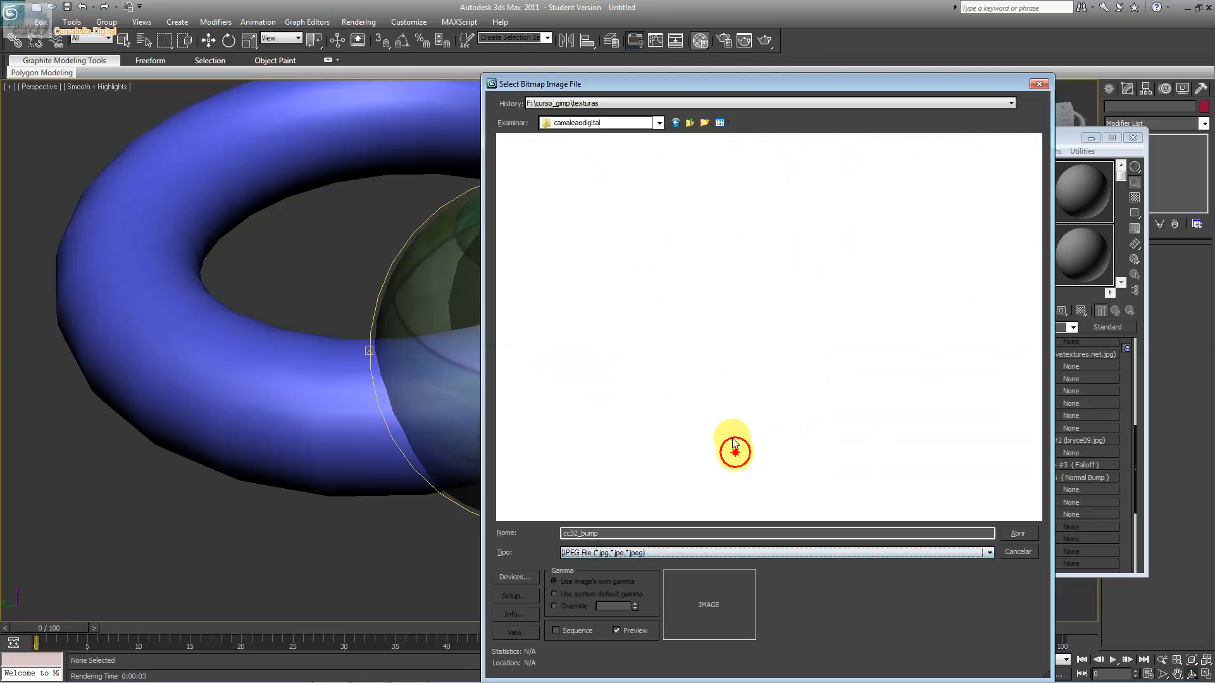
# Step: Preview several candidate images and load ss_c4robot_02.JPG as the Reflection bitmap
pyautogui.moveTo(1033, 158); pyautogui.dragTo(1026, 293)
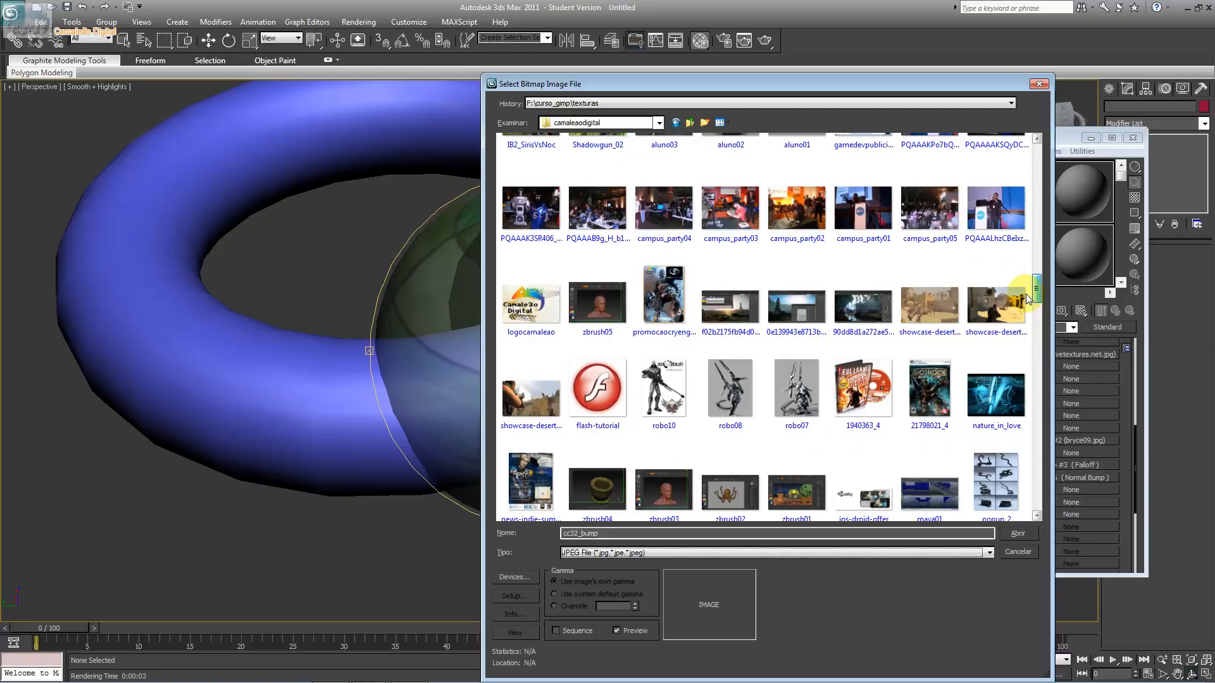
pyautogui.scroll(-3, 1027, 294)
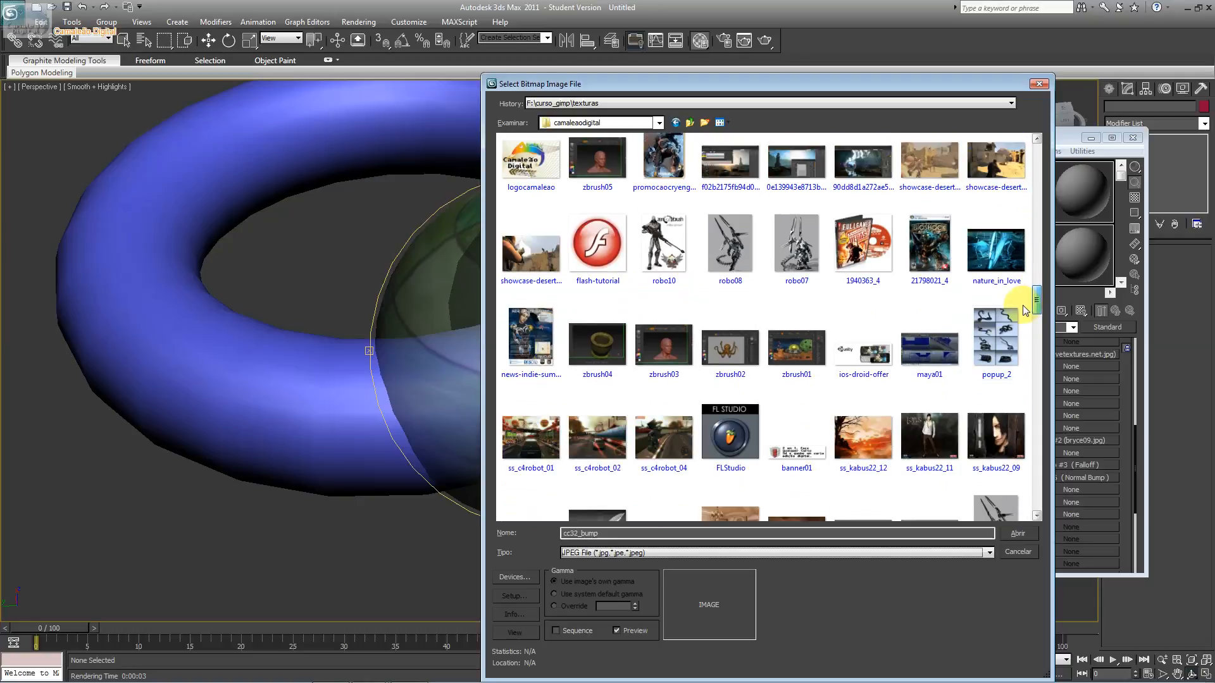
pyautogui.click(878, 447)
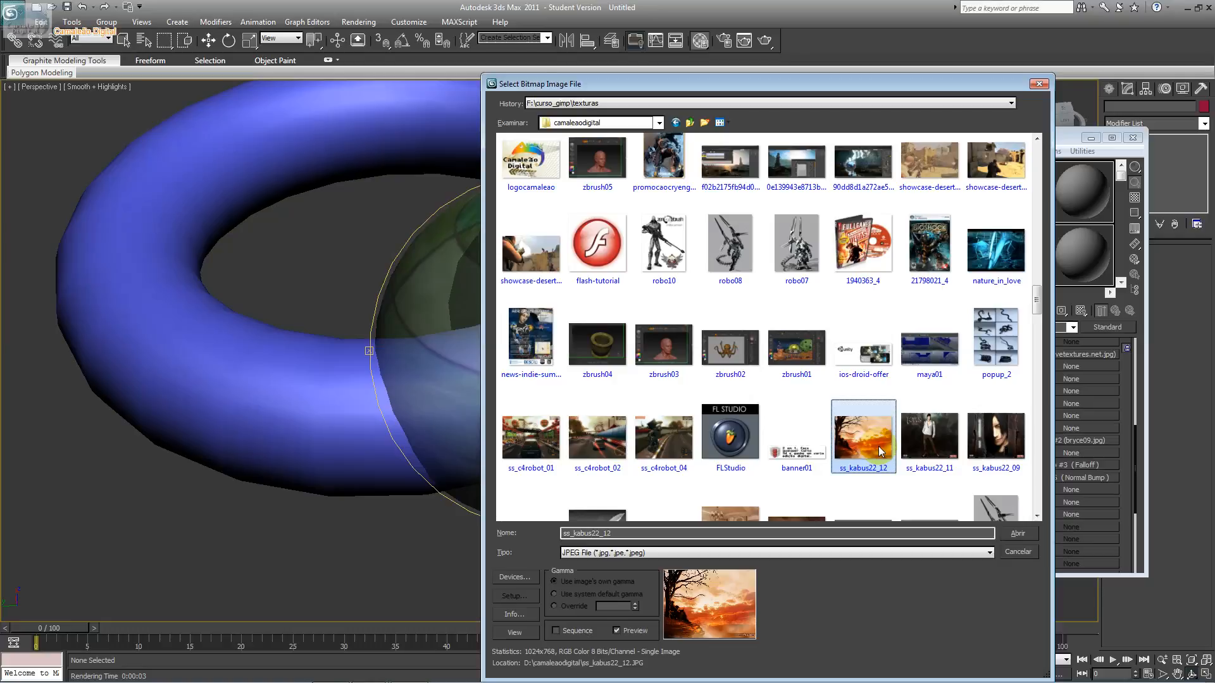
pyautogui.click(930, 439)
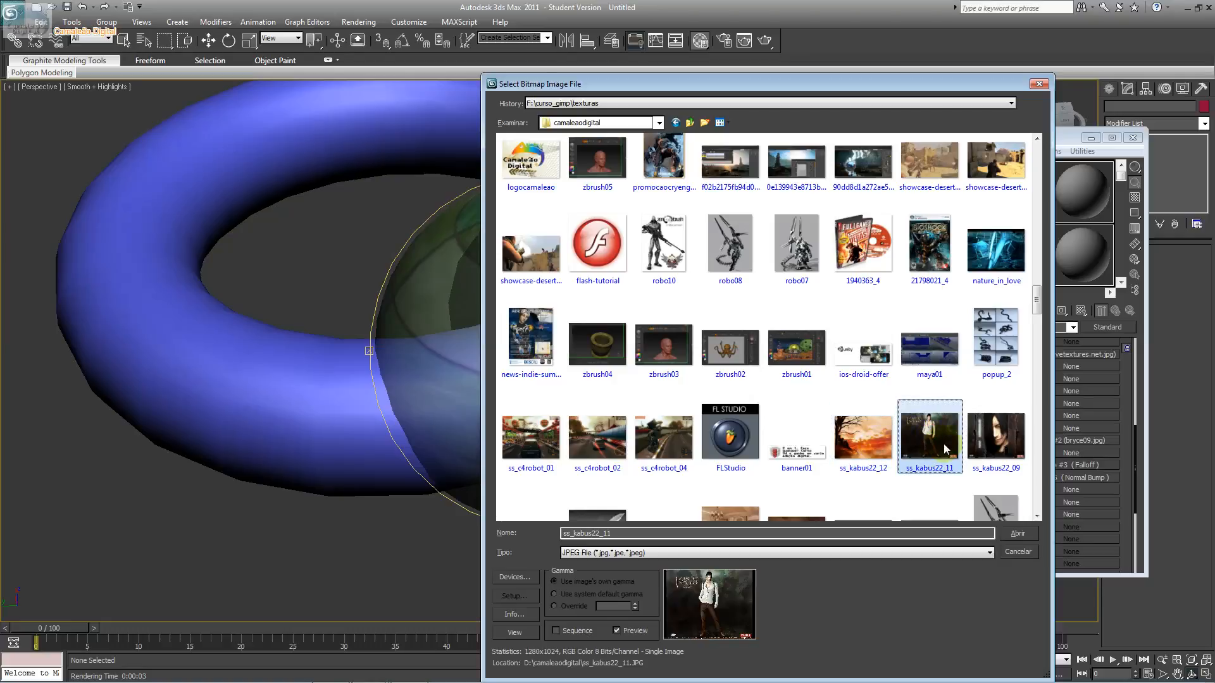
pyautogui.click(531, 443)
pyautogui.click(598, 447)
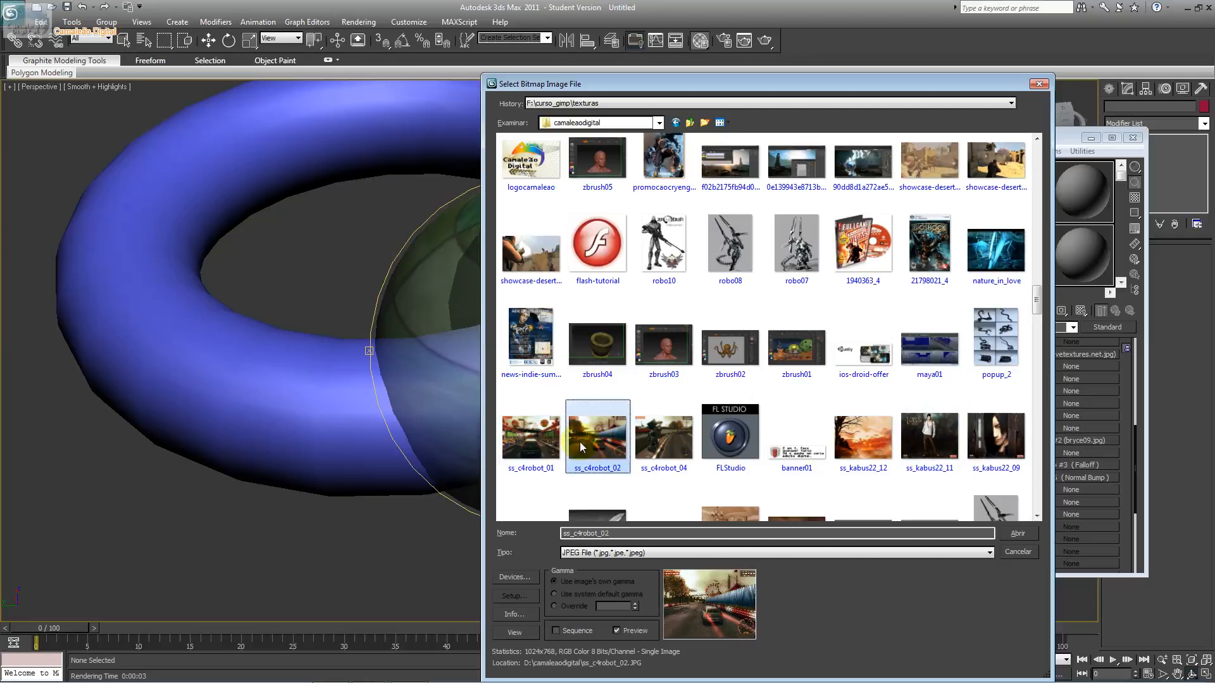
pyautogui.doubleClick(579, 441)
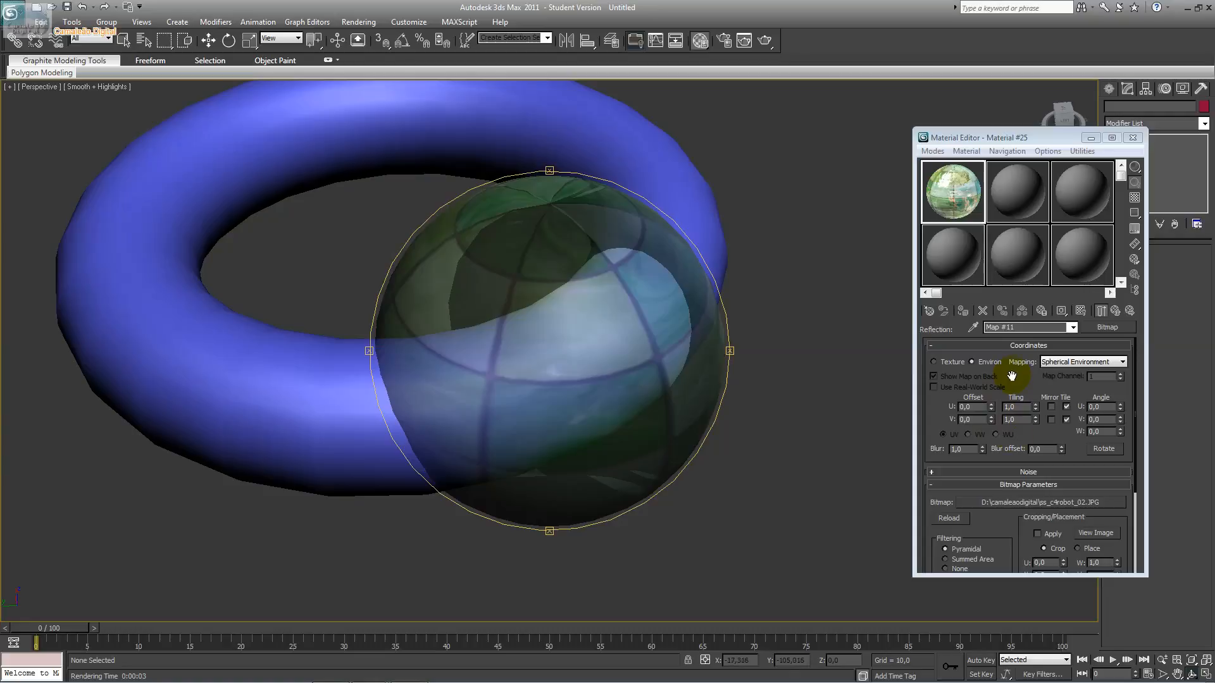
# Step: Inspect the reflection in an enlarged sample preview, then check it on the sphere in a Perspective render
pyautogui.doubleClick(939, 183)
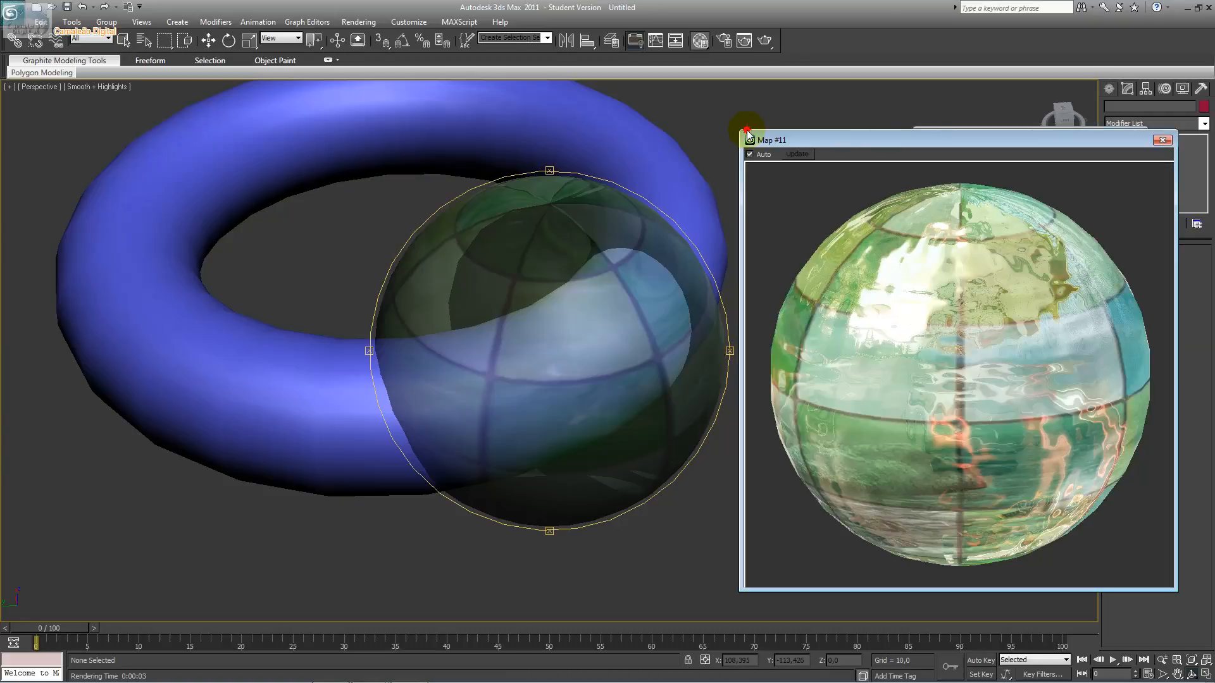
pyautogui.moveTo(880, 140); pyautogui.dragTo(747, 132)
pyautogui.click(814, 381)
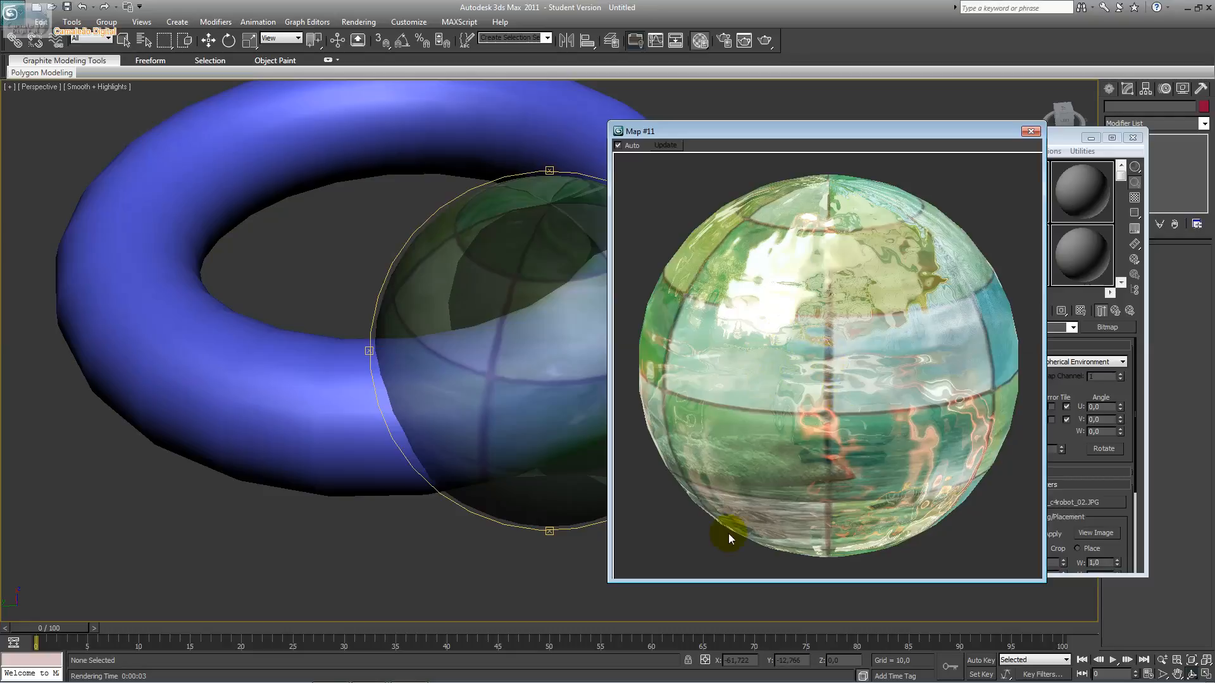
pyautogui.click(1030, 131)
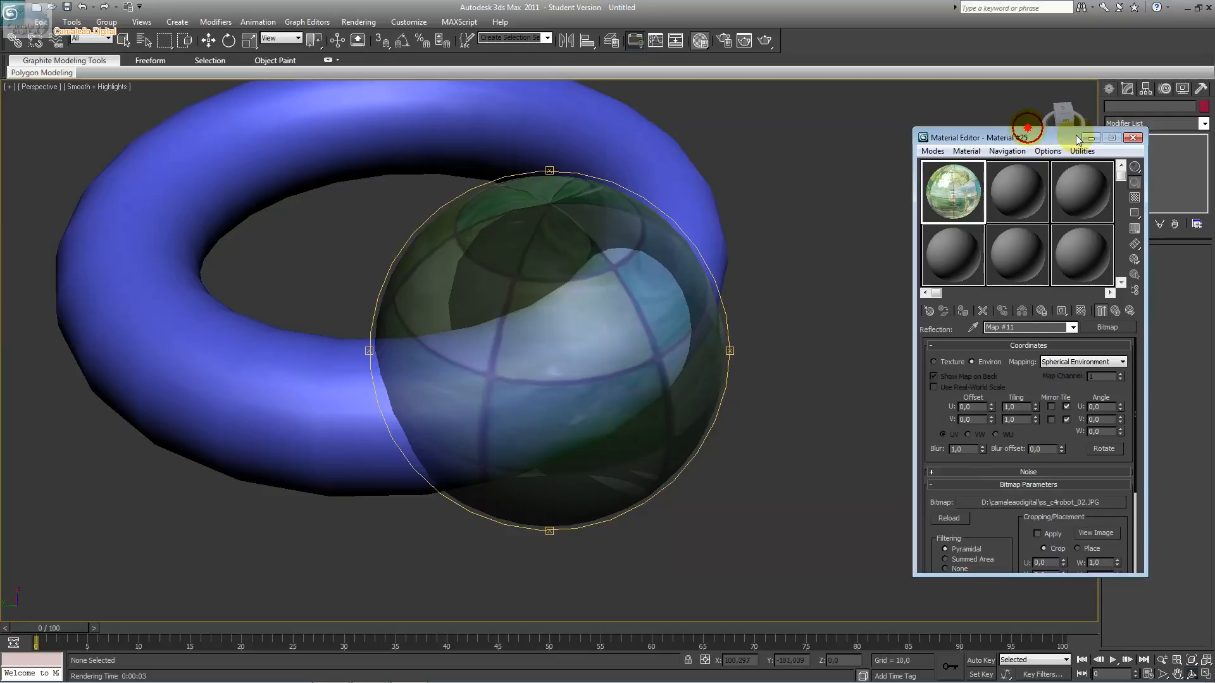
pyautogui.hotkey('shift', 'q')
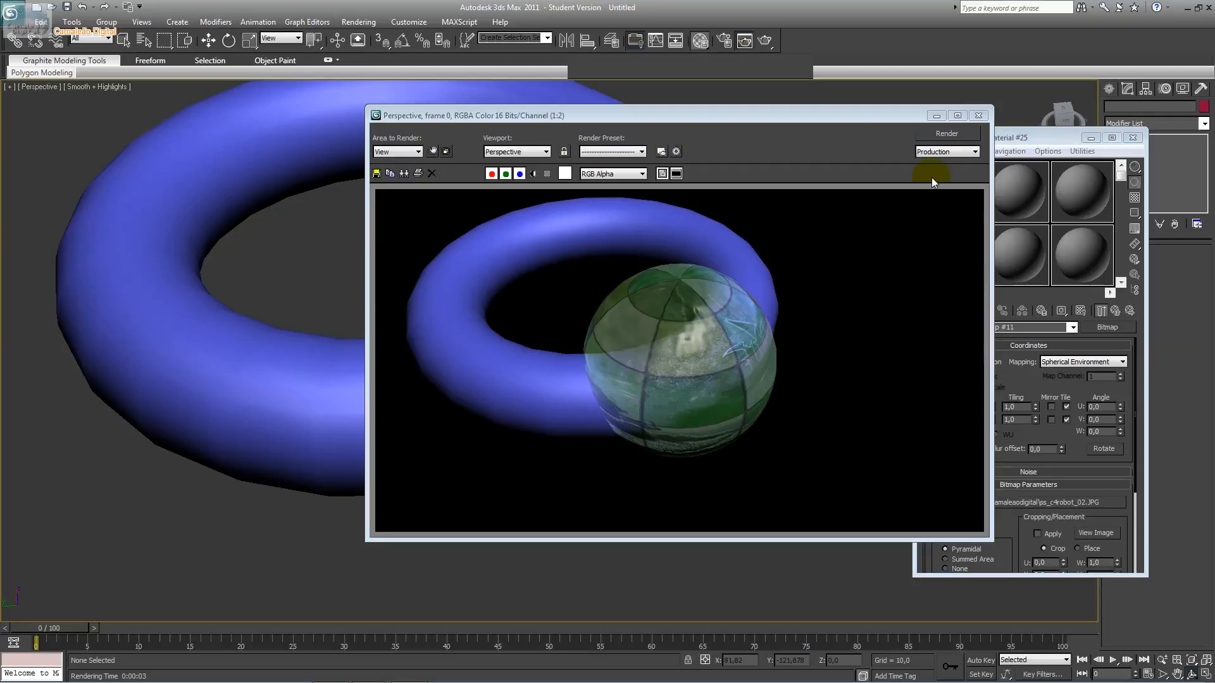
pyautogui.click(978, 115)
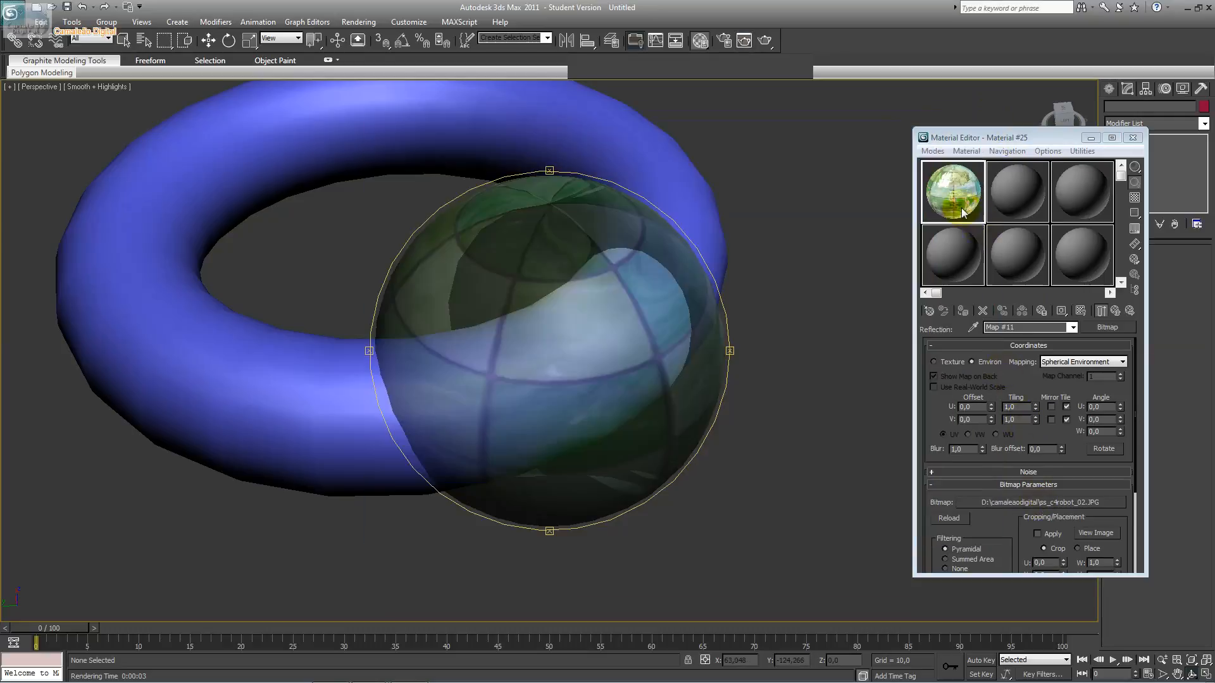
# Step: Examine the reflected image across the middle of the sample sphere once more in the enlarged preview, and close it
pyautogui.doubleClick(963, 212)
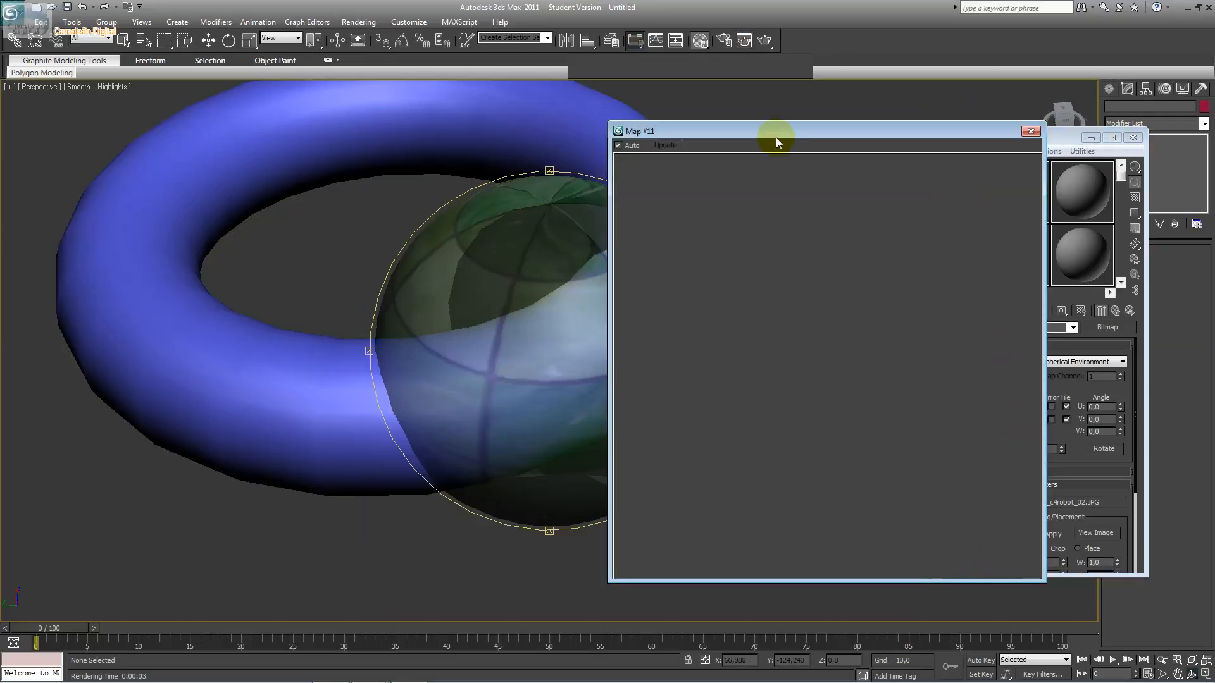
pyautogui.click(811, 425)
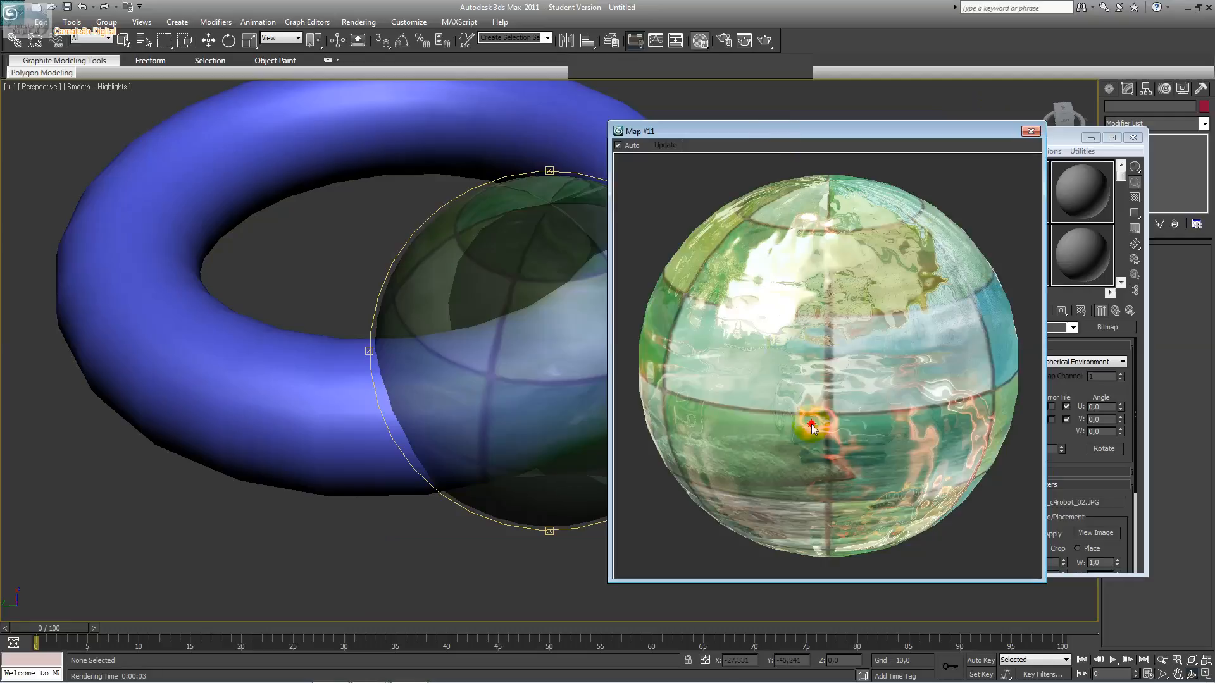
pyautogui.click(809, 407)
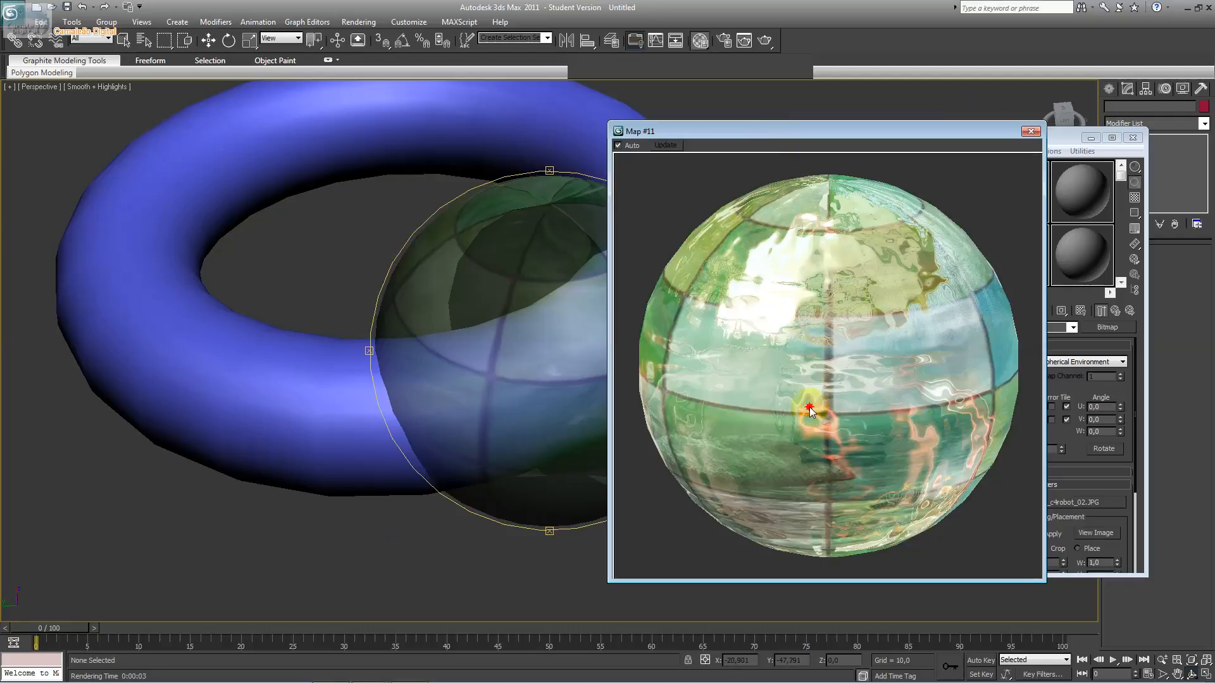
pyautogui.click(1021, 149)
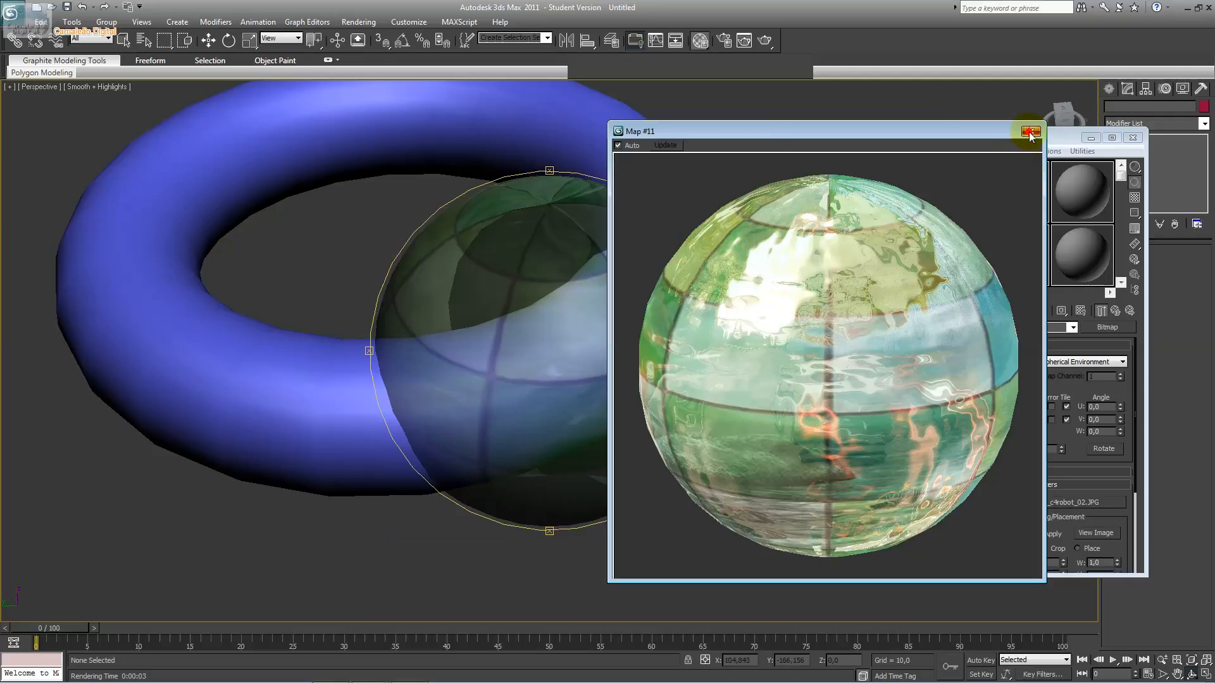
pyautogui.click(1031, 131)
# Step: Return to the parent Material #25, enable its Refraction map channel and disable the Reflection channel
pyautogui.click(1067, 327)
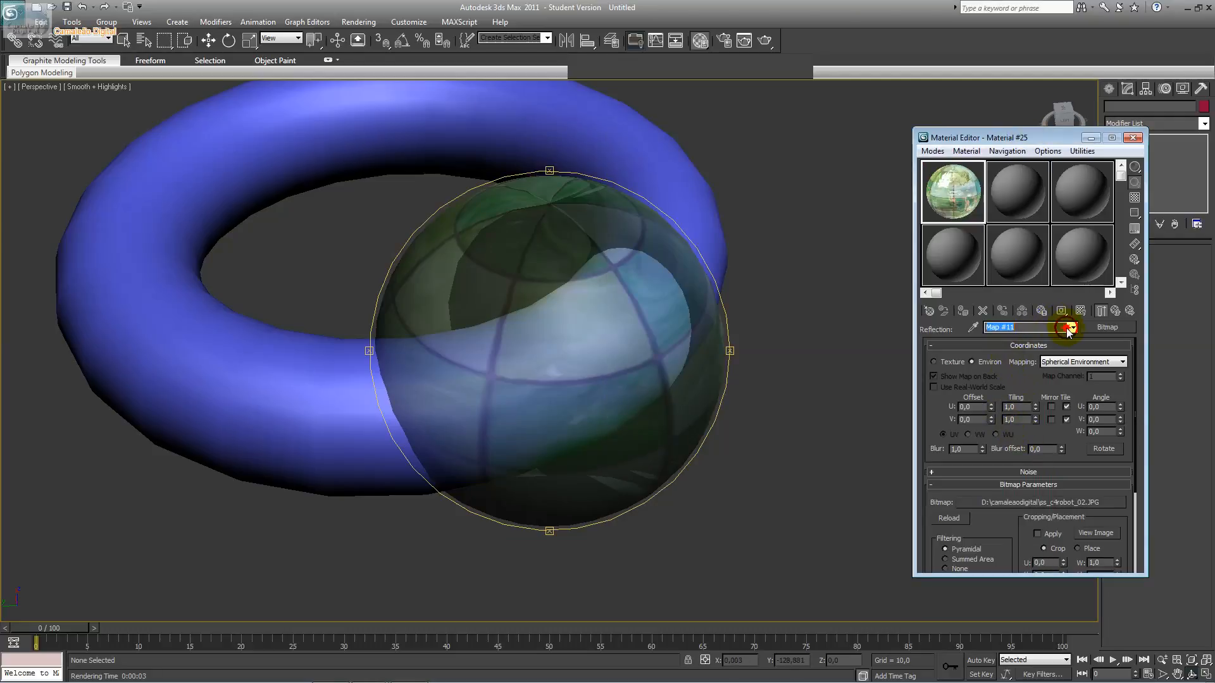
pyautogui.click(1061, 339)
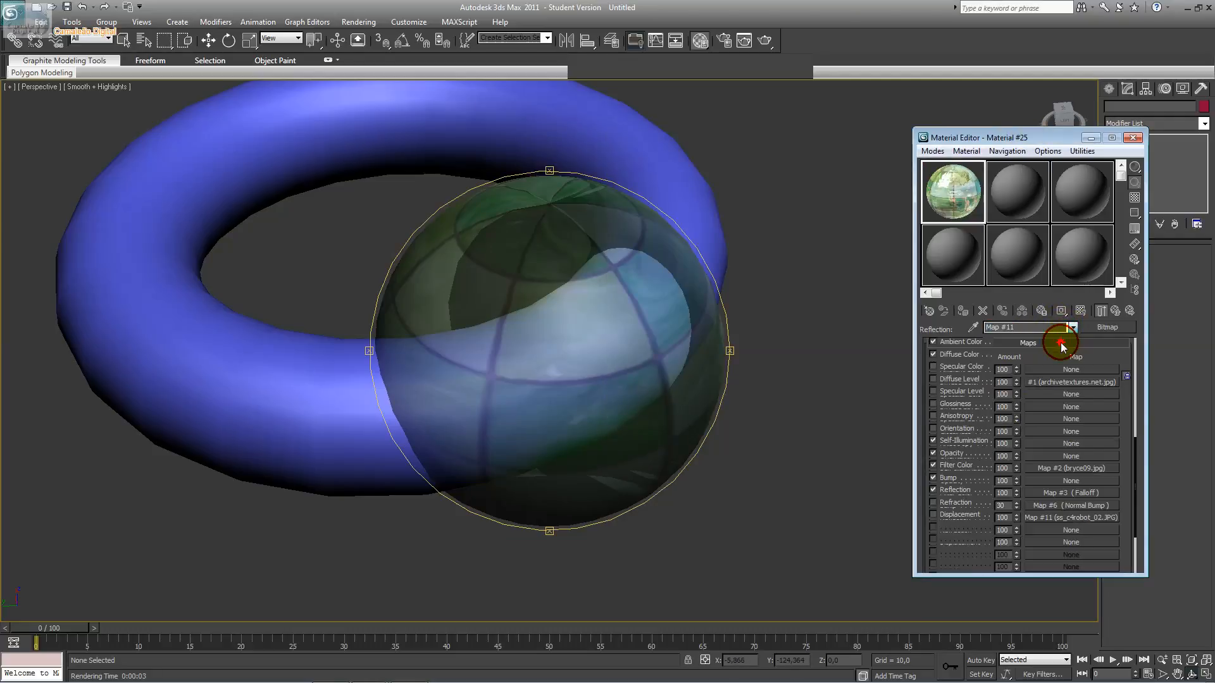
pyautogui.click(962, 504)
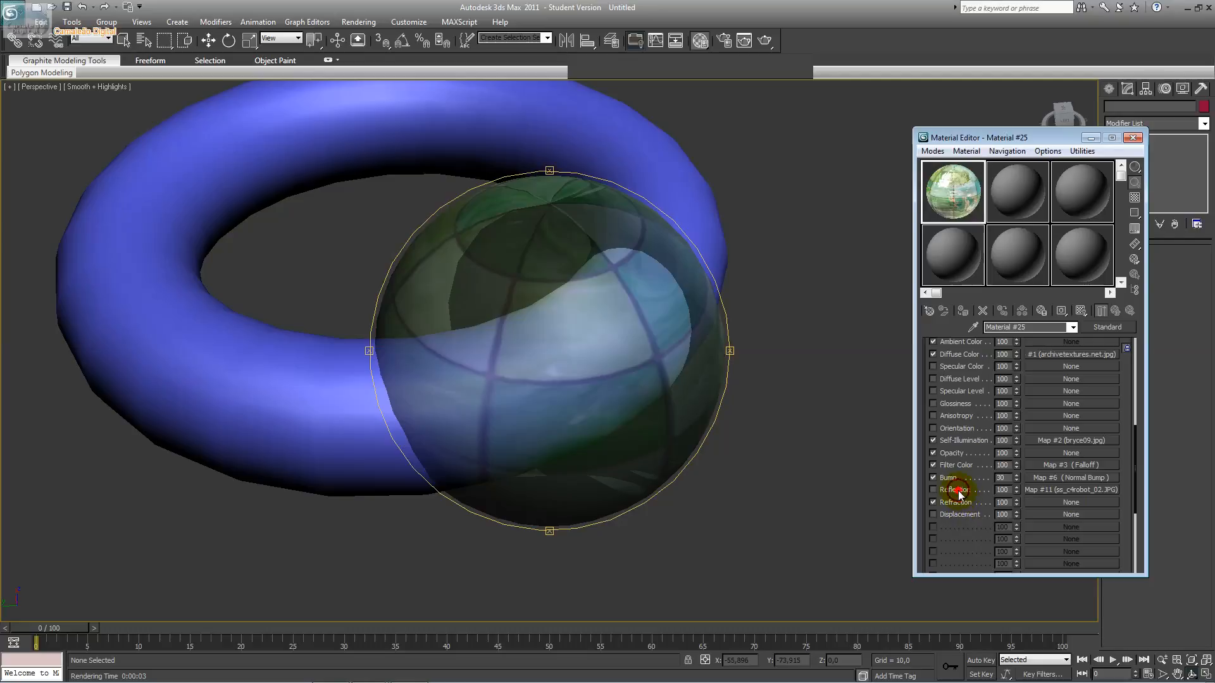
pyautogui.click(958, 502)
# Step: Assign a Bitmap map to the Refraction channel using the image capa_ia_unreal.png
pyautogui.click(1041, 502)
pyautogui.doubleClick(492, 204)
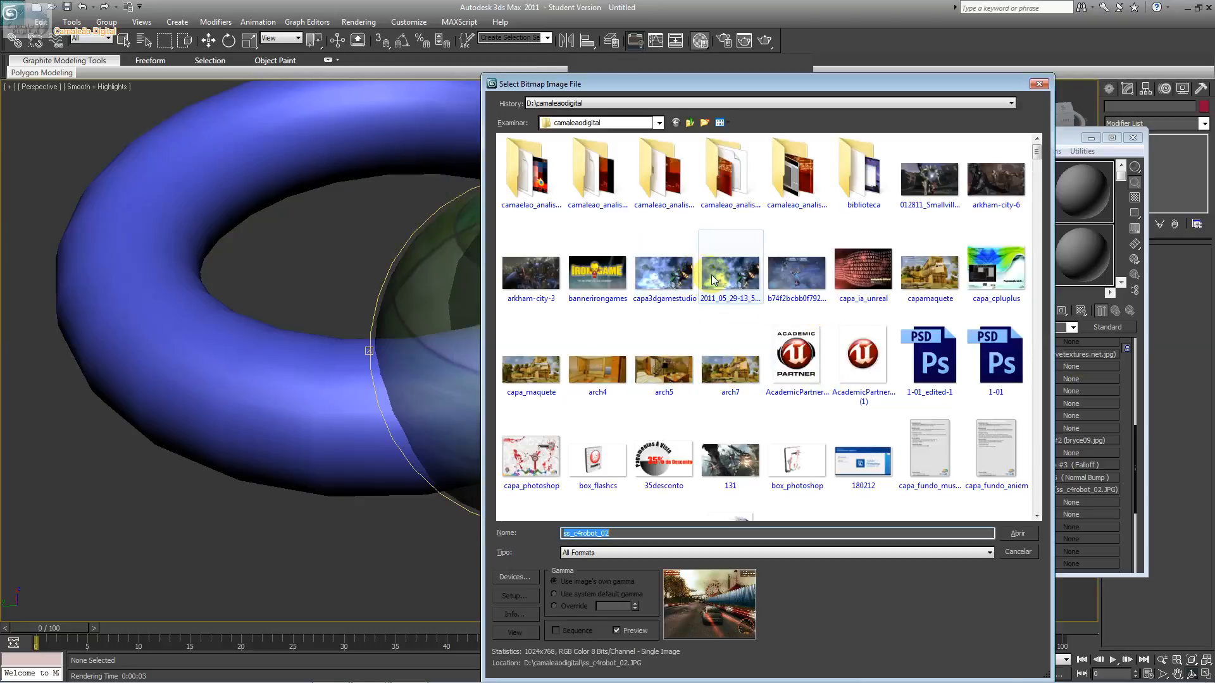
pyautogui.doubleClick(868, 278)
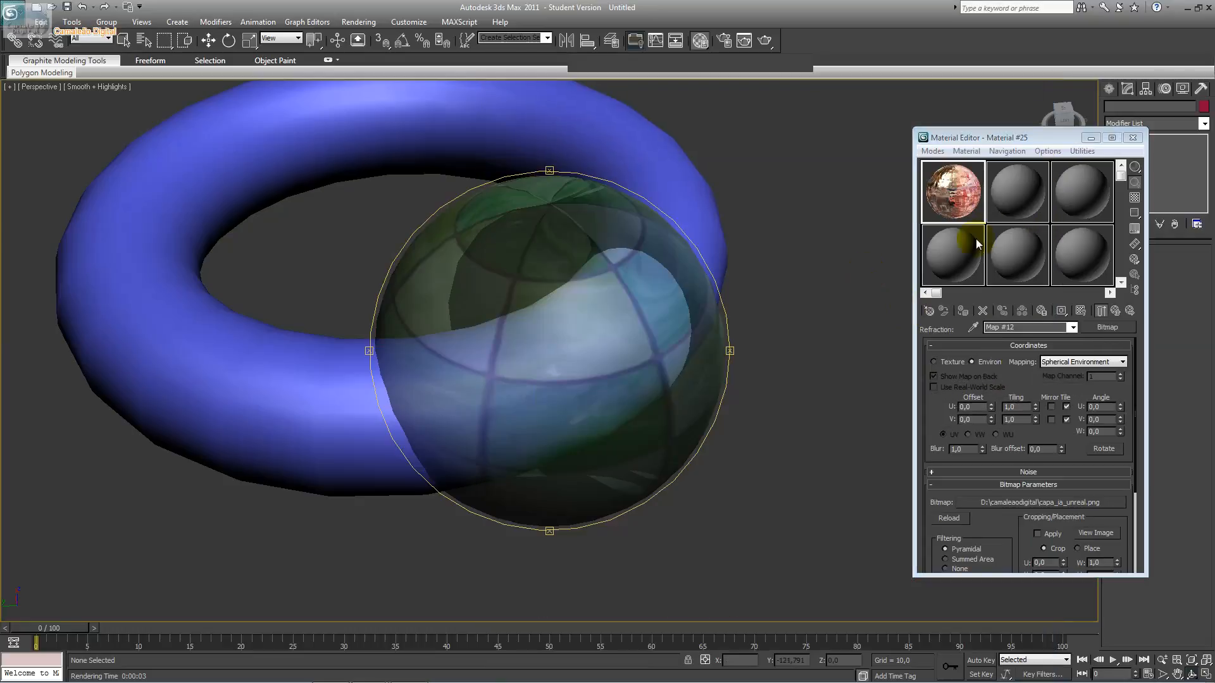
# Step: Inspect the refraction map on the sample sphere in the enlarged preview, and close it
pyautogui.doubleClick(974, 203)
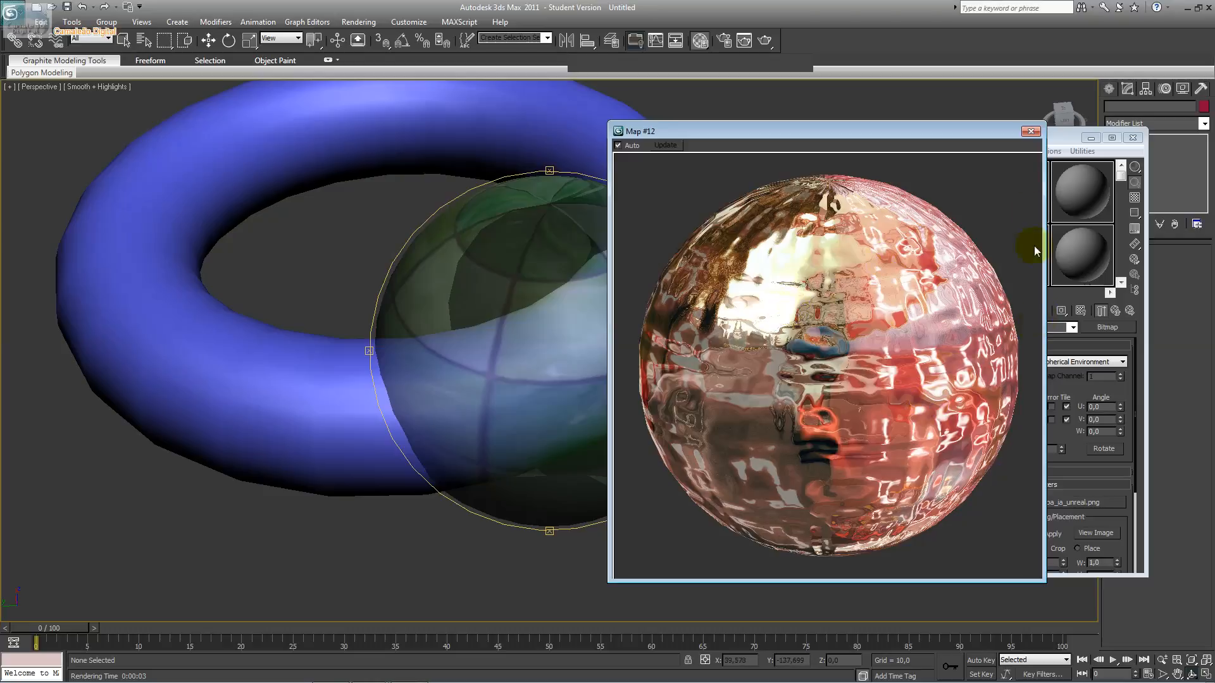
pyautogui.click(1031, 131)
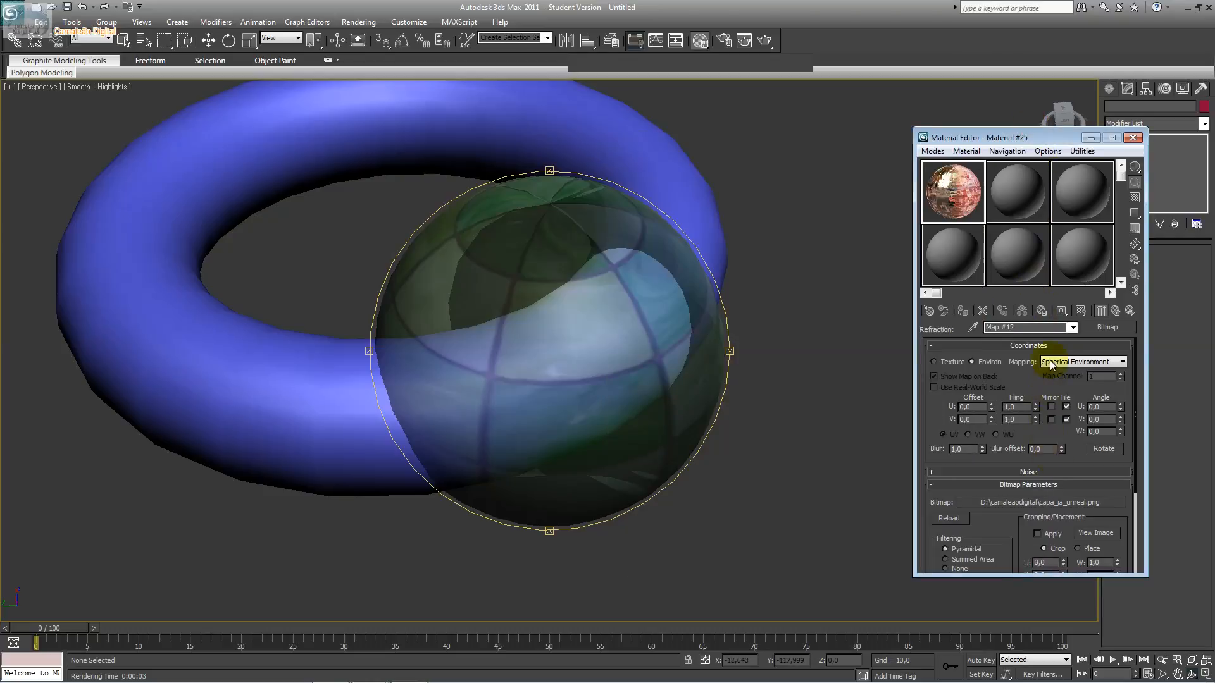
# Step: Return to the parent Material #25, enable its Displacement channel and assign it a Bitmap map using background_unity3d.png
pyautogui.click(1072, 327)
pyautogui.click(1068, 340)
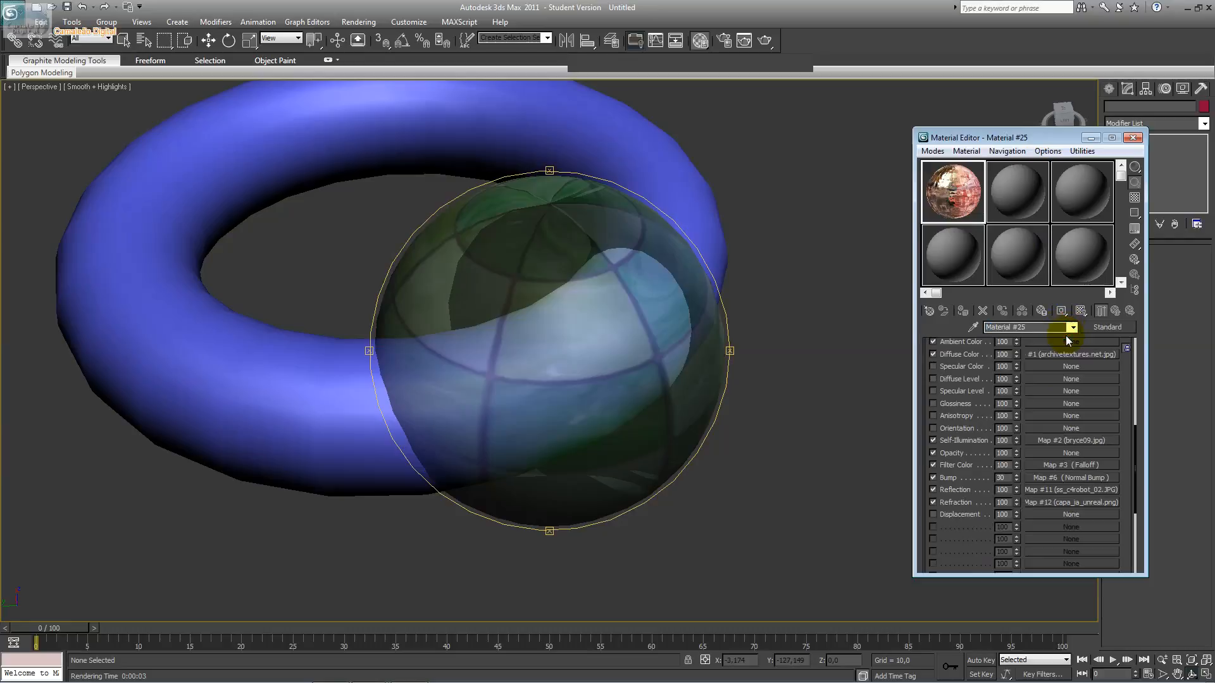
pyautogui.click(933, 514)
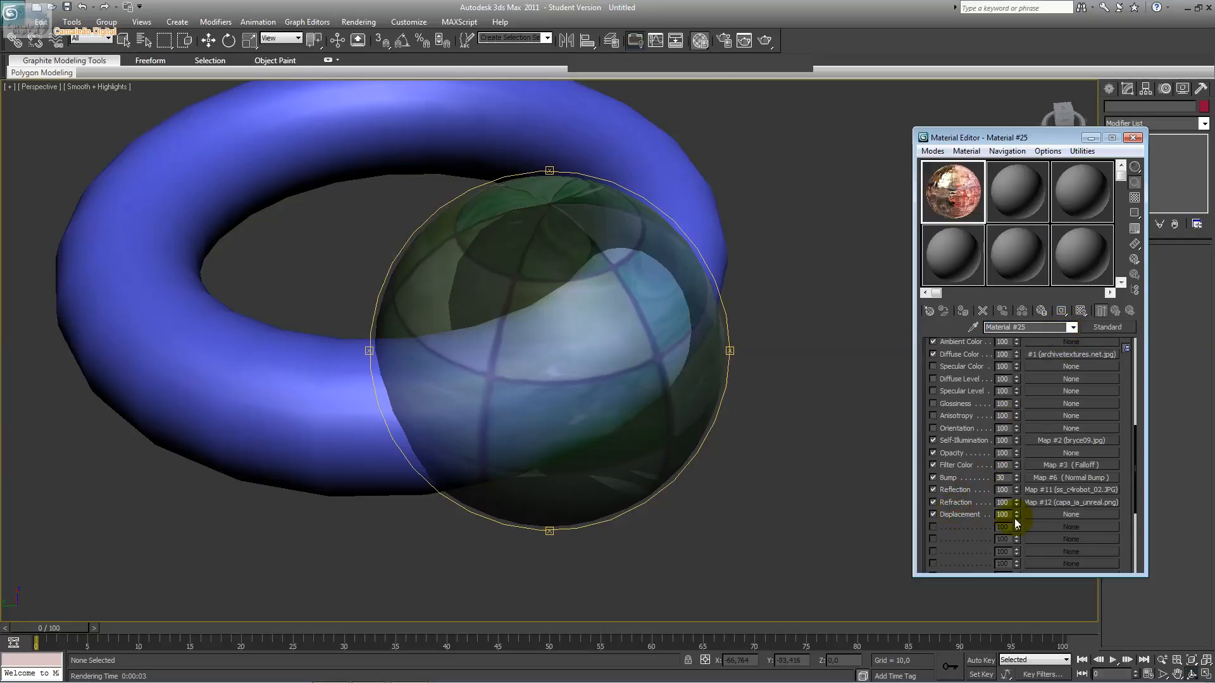
pyautogui.click(1032, 515)
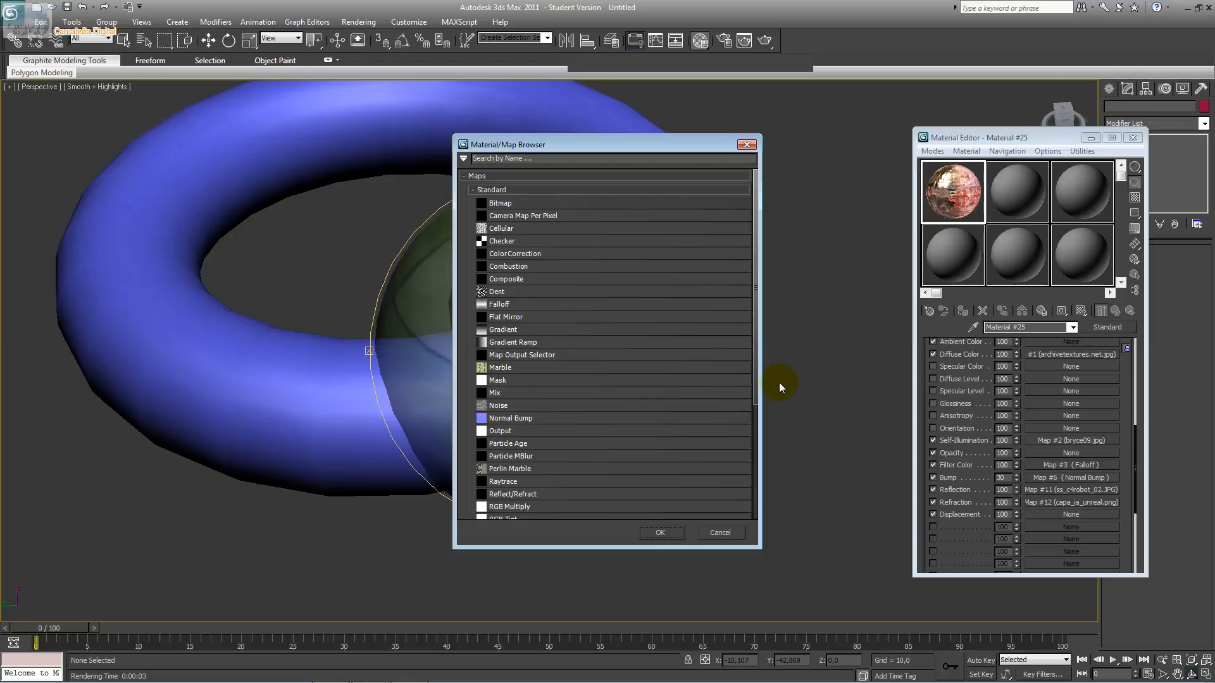
pyautogui.doubleClick(541, 203)
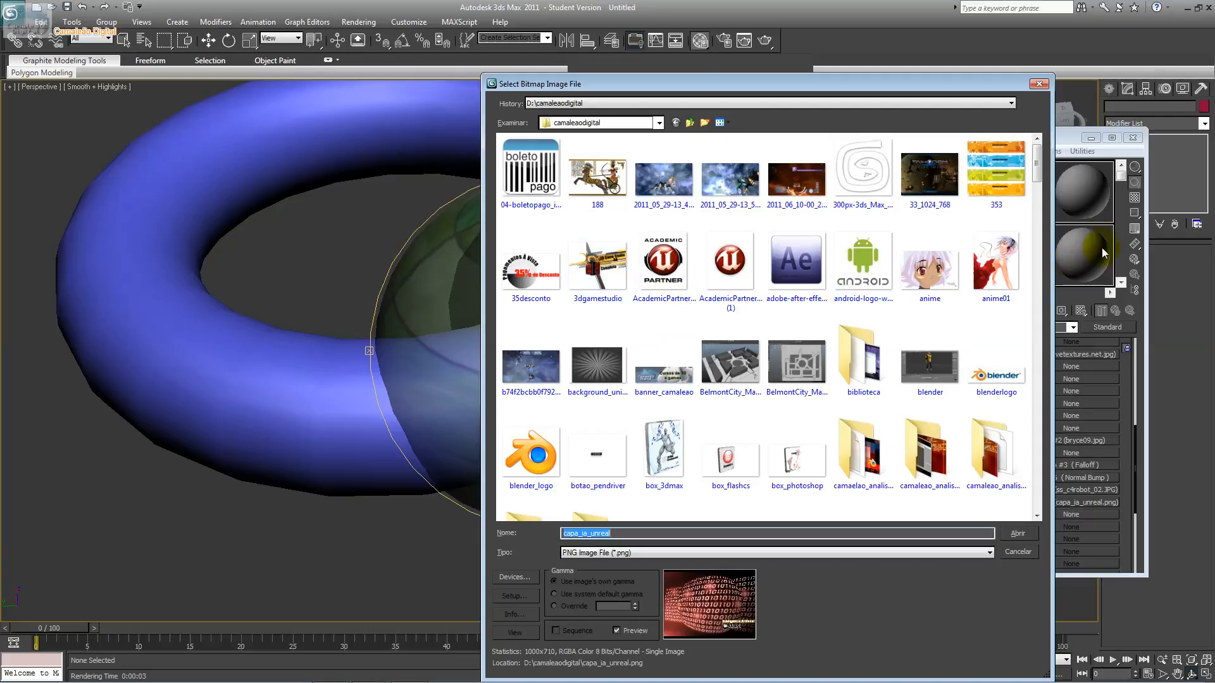
pyautogui.moveTo(1036, 168); pyautogui.dragTo(1036, 250)
pyautogui.click(809, 252)
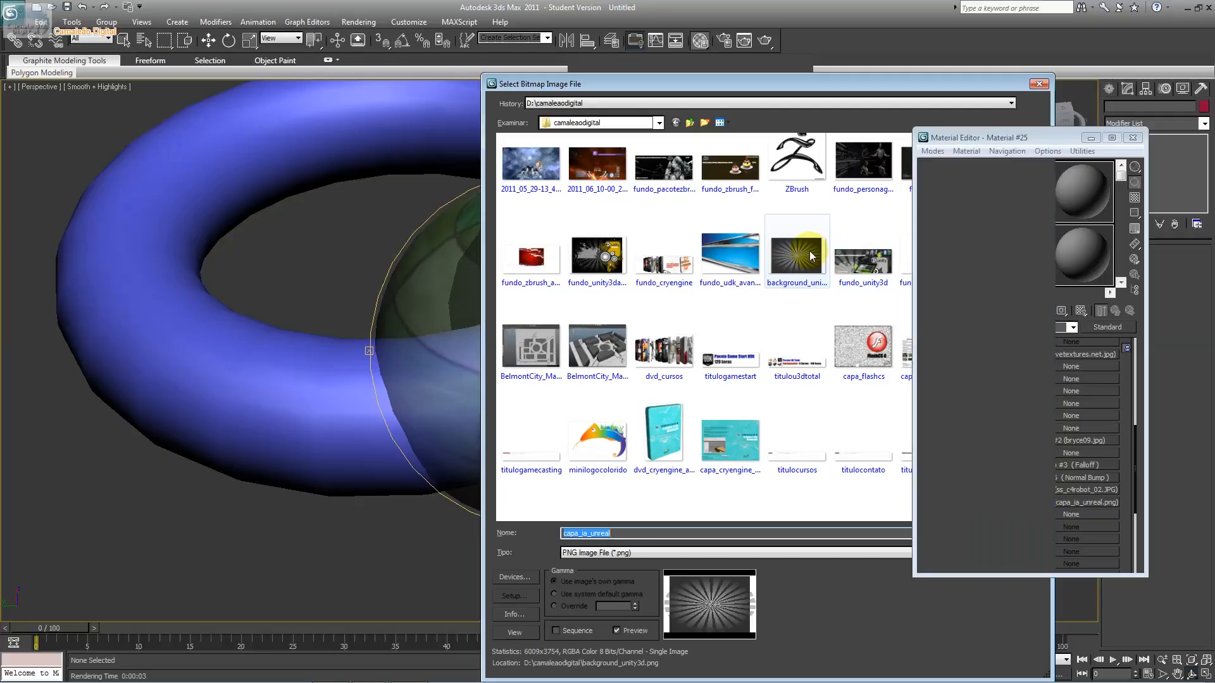
pyautogui.doubleClick(812, 256)
# Step: Examine the displaced surface in the enlarged sample preview, then check it on the sphere in a Perspective render
pyautogui.doubleClick(964, 219)
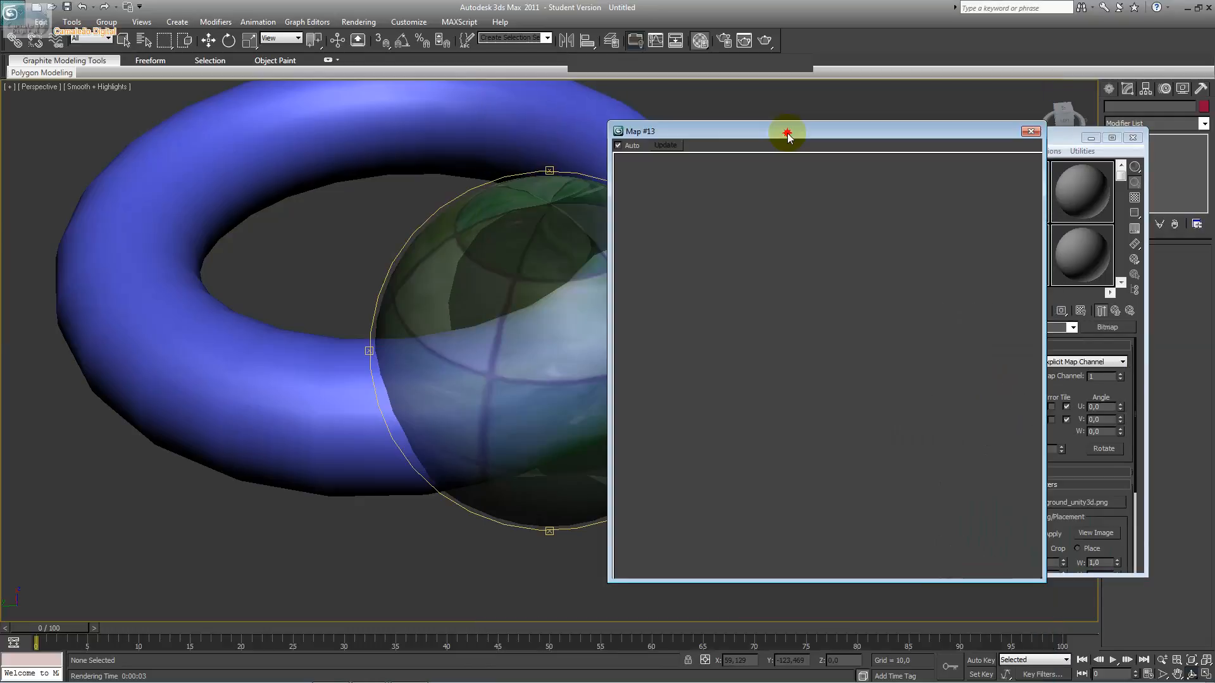
pyautogui.moveTo(787, 133); pyautogui.dragTo(667, 130)
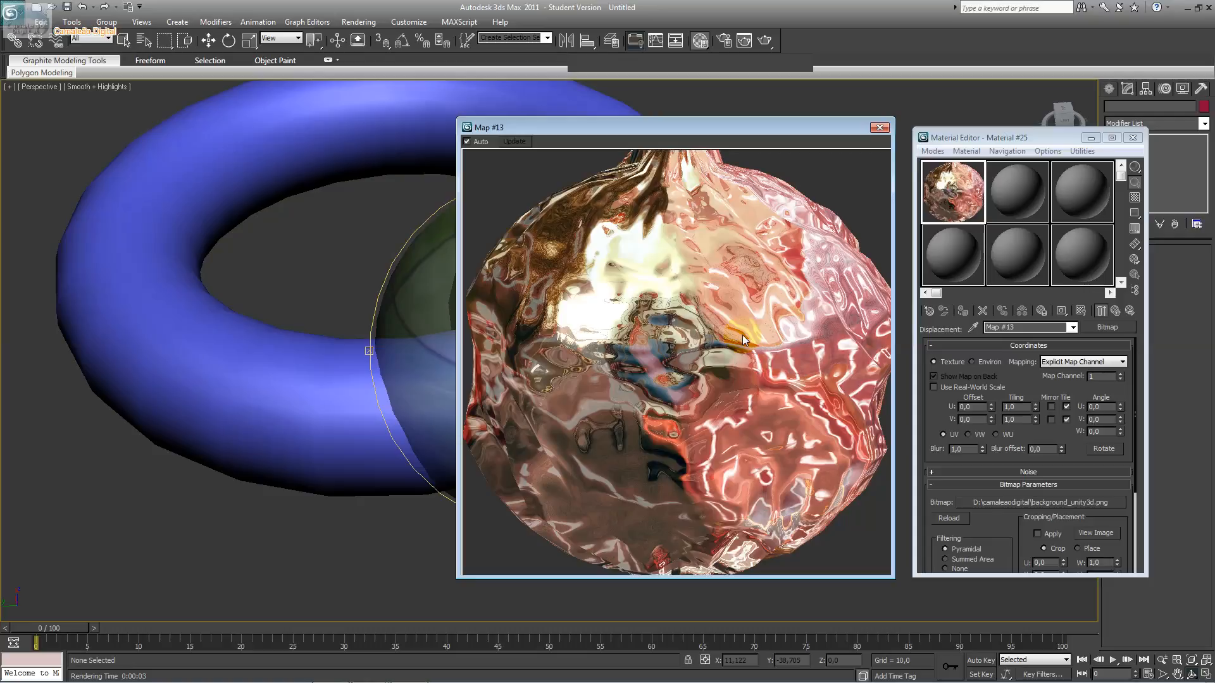
pyautogui.click(880, 128)
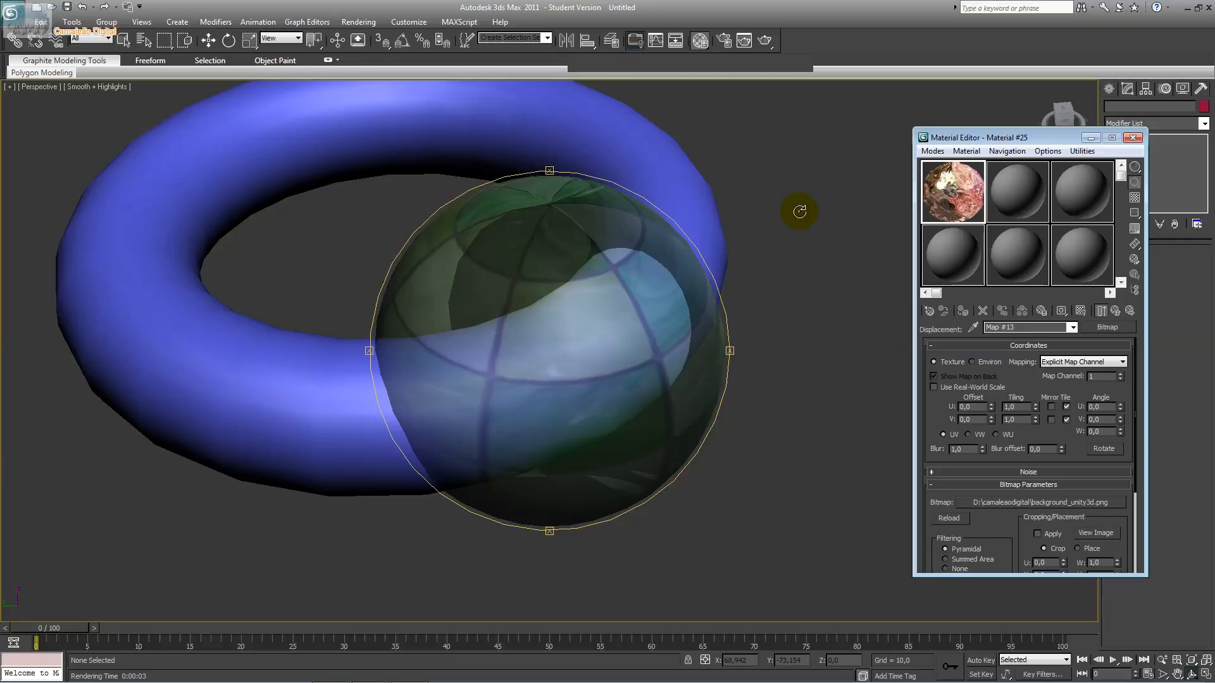
pyautogui.hotkey('shift', 'q')
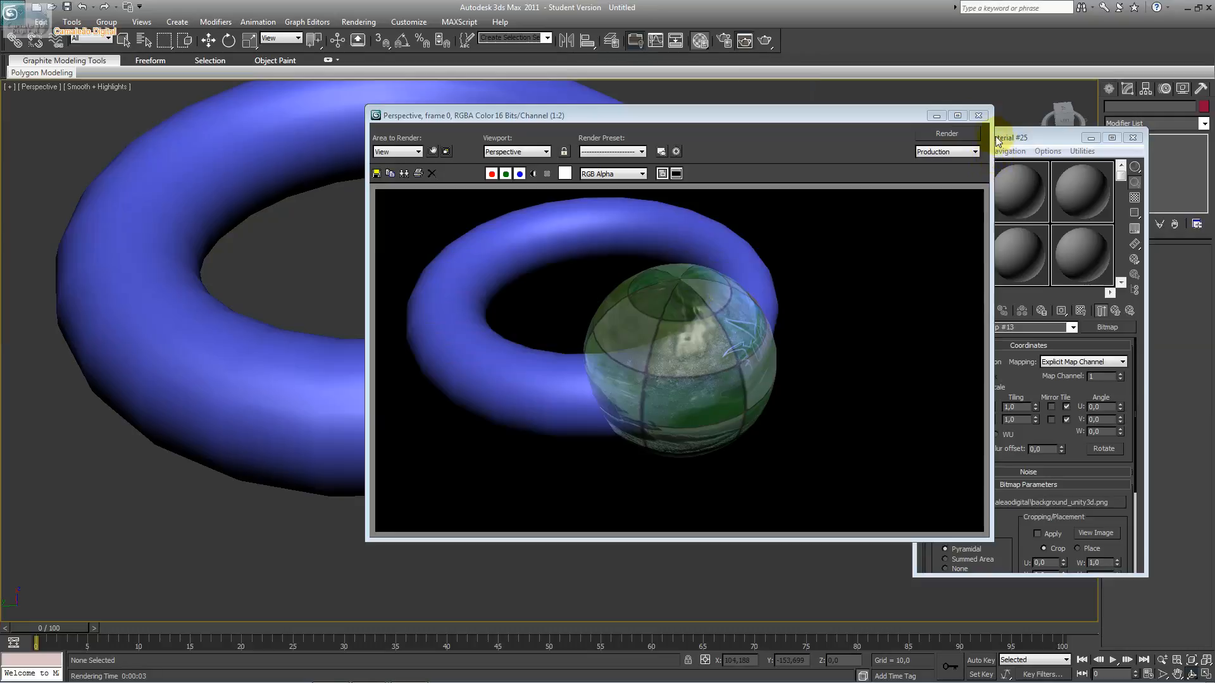
pyautogui.click(978, 115)
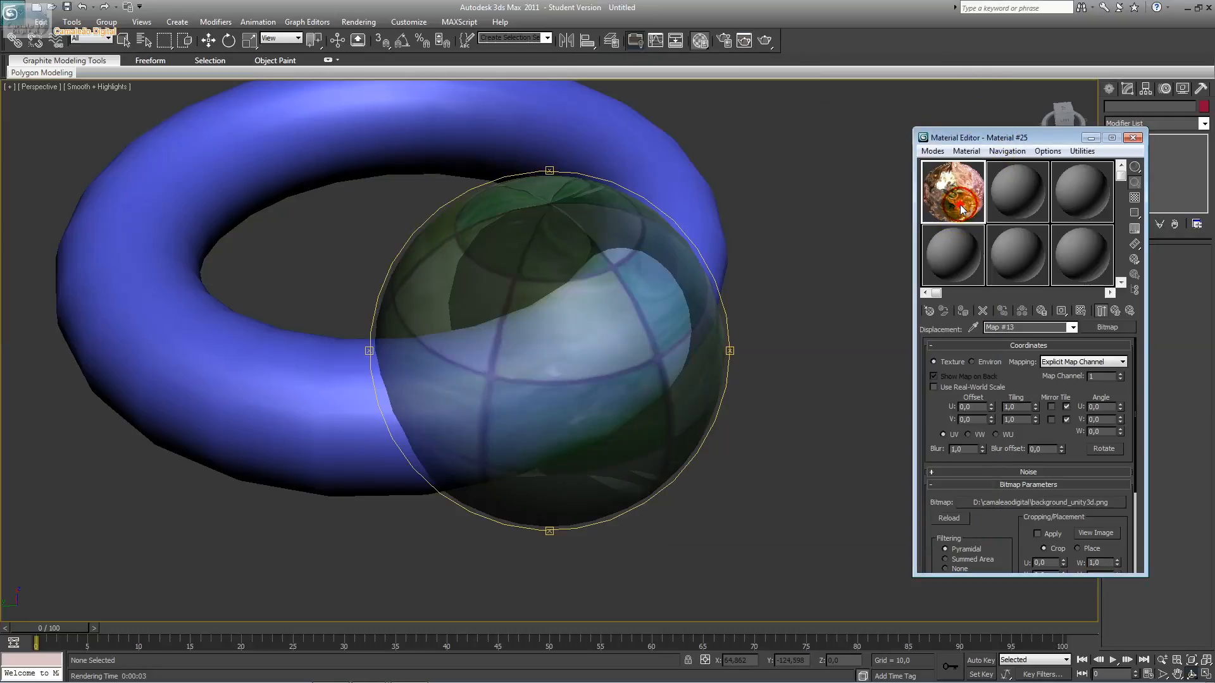
# Step: Select the blue torus and assign Material #25 to it
pyautogui.click(208, 40)
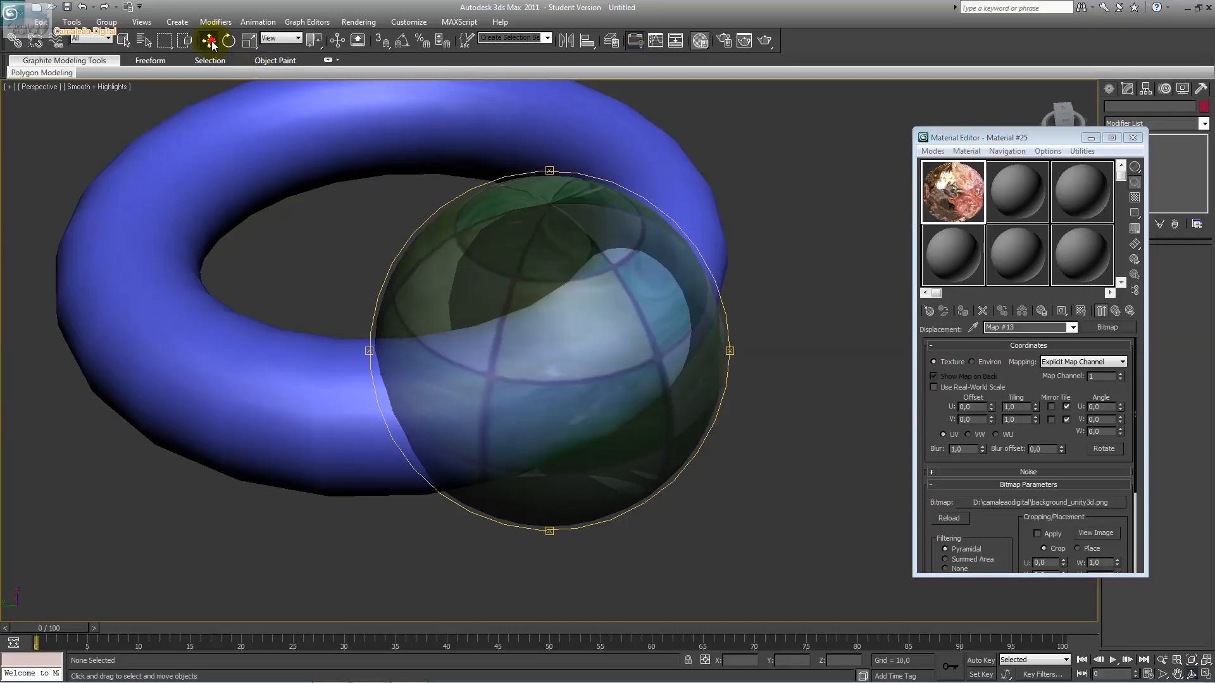
pyautogui.click(611, 166)
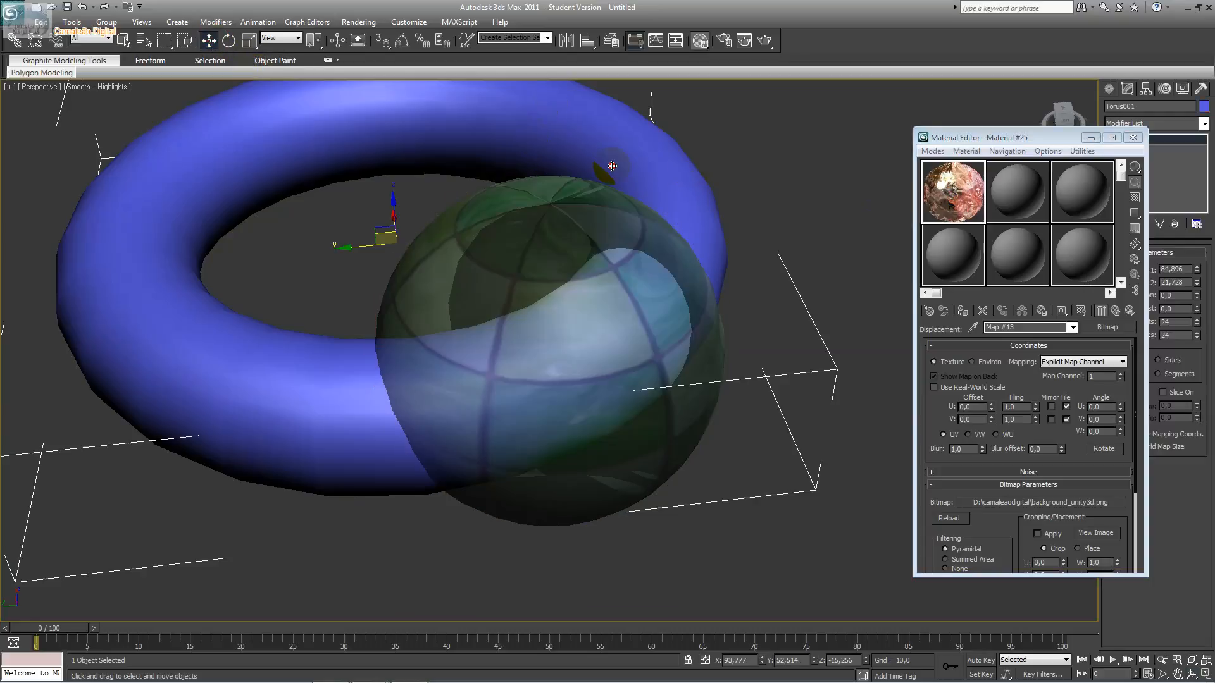
pyautogui.click(946, 181)
pyautogui.click(956, 313)
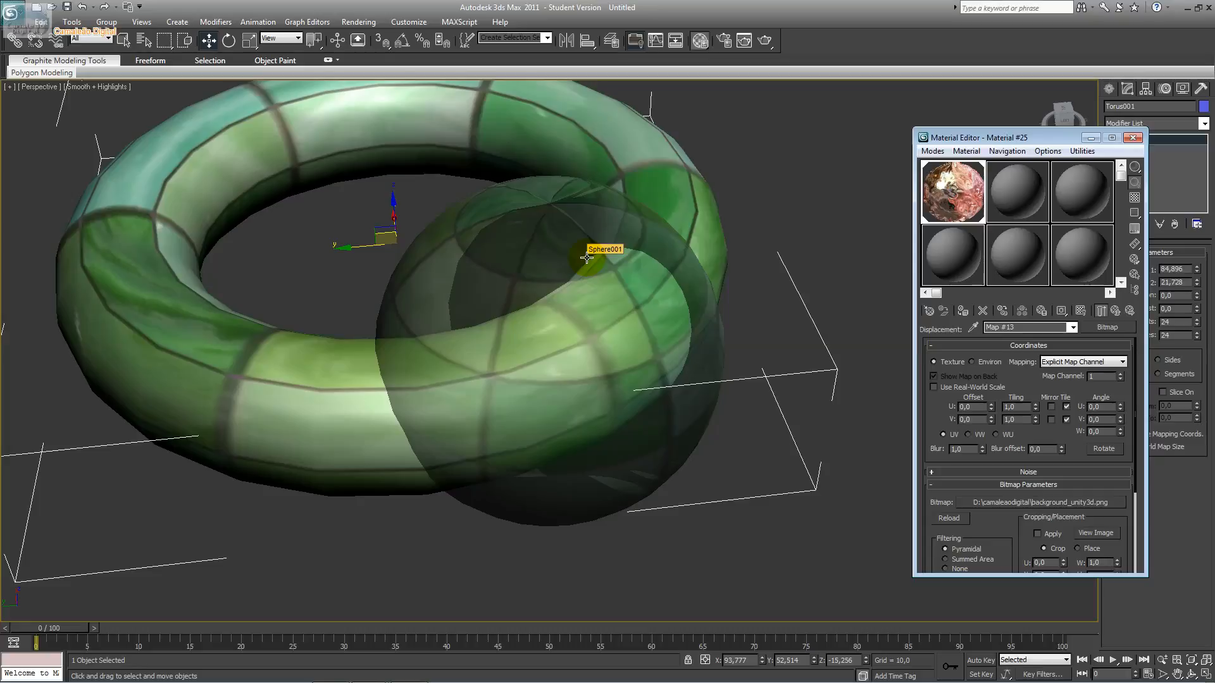
# Step: Render the Perspective view to examine the material on the torus behind the transparent sphere, and close the render
pyautogui.hotkey('shift', 'q')
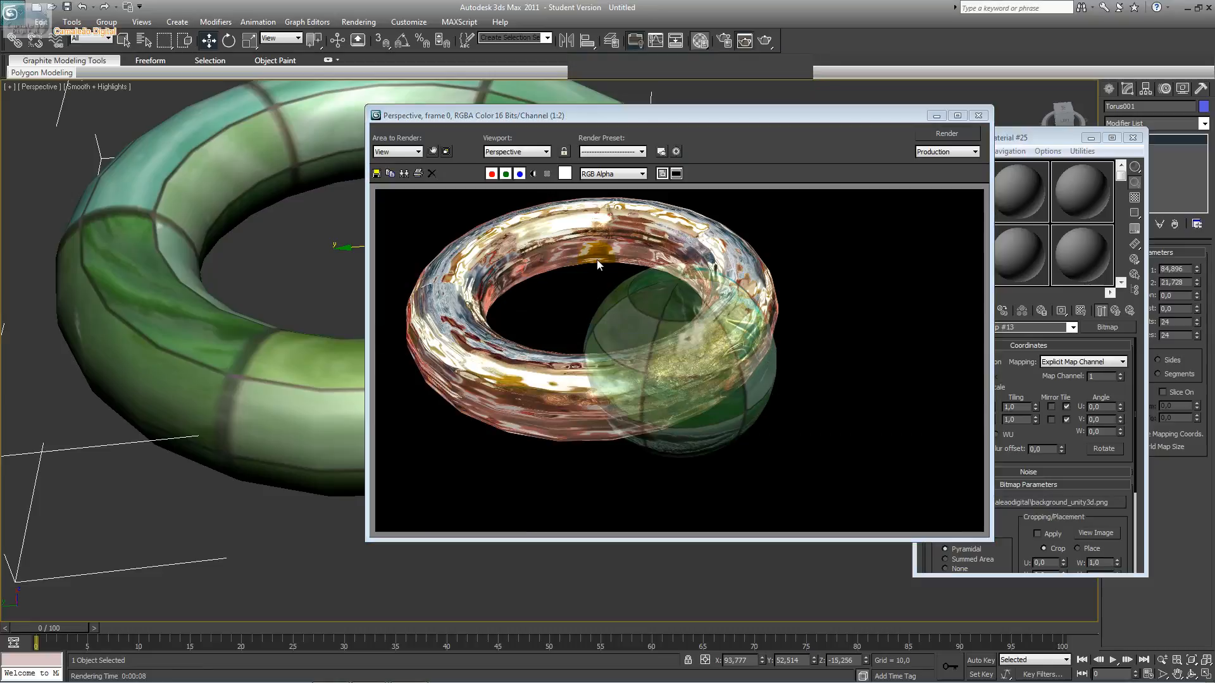
pyautogui.click(531, 360)
pyautogui.click(706, 424)
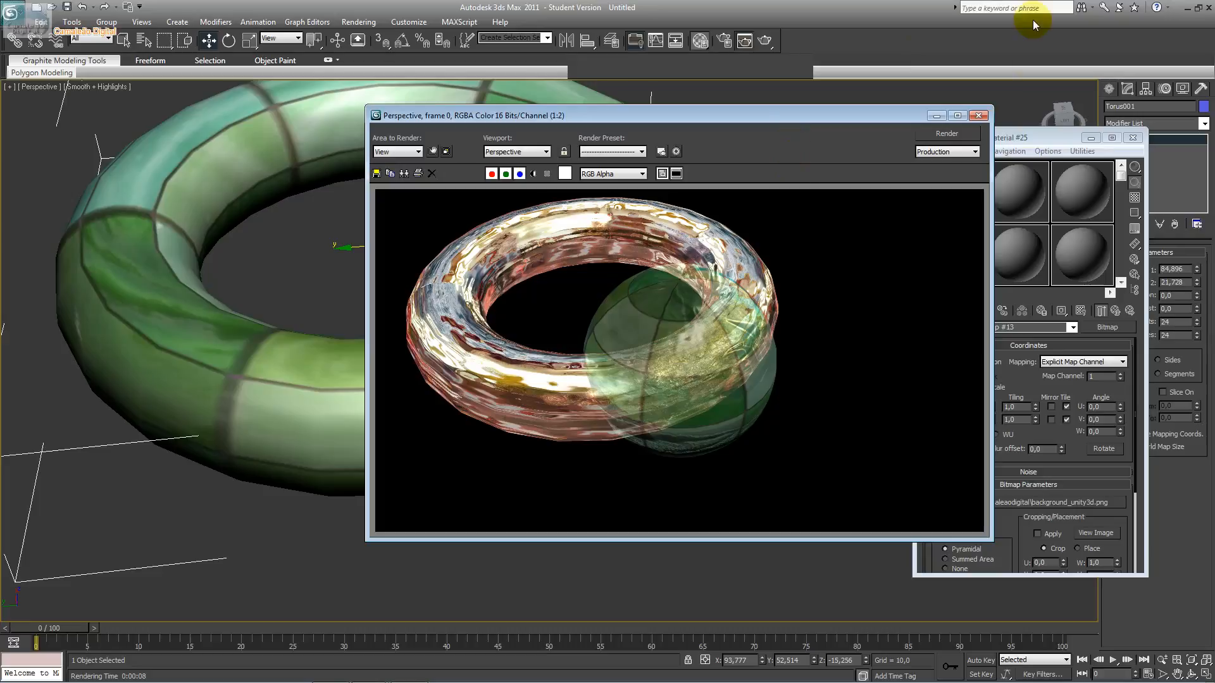
pyautogui.click(978, 115)
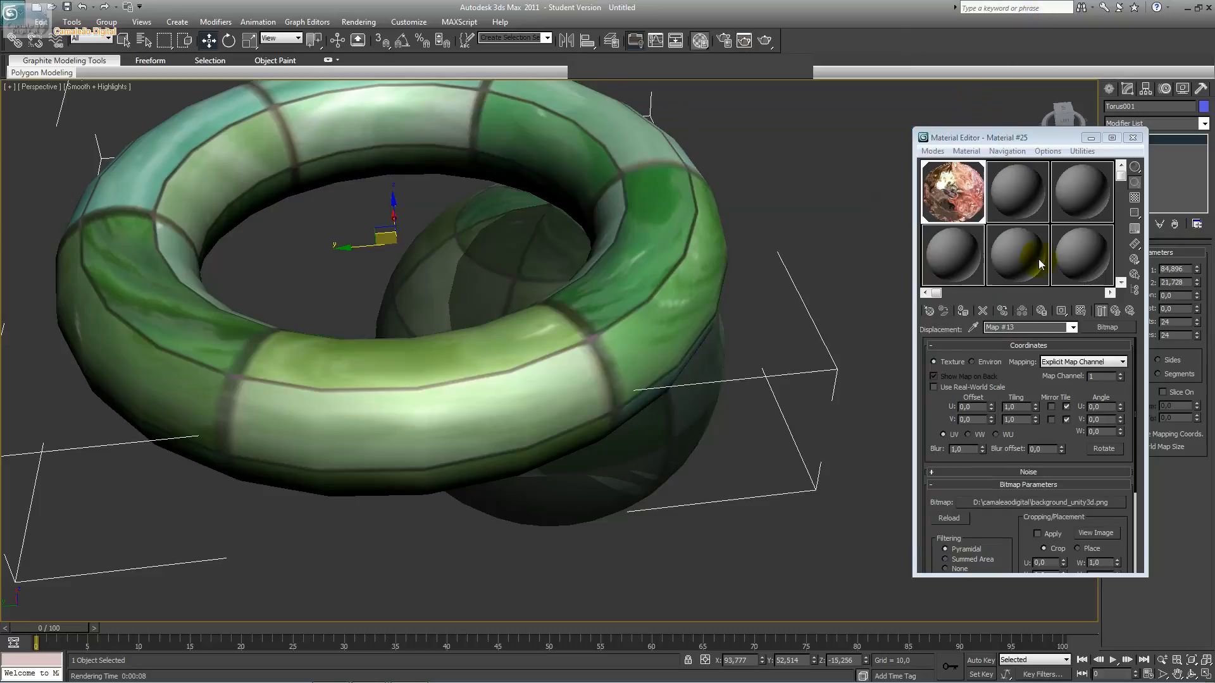
# Step: Return to the parent Material #25 and review its list of map channels
pyautogui.click(1071, 327)
pyautogui.click(1055, 341)
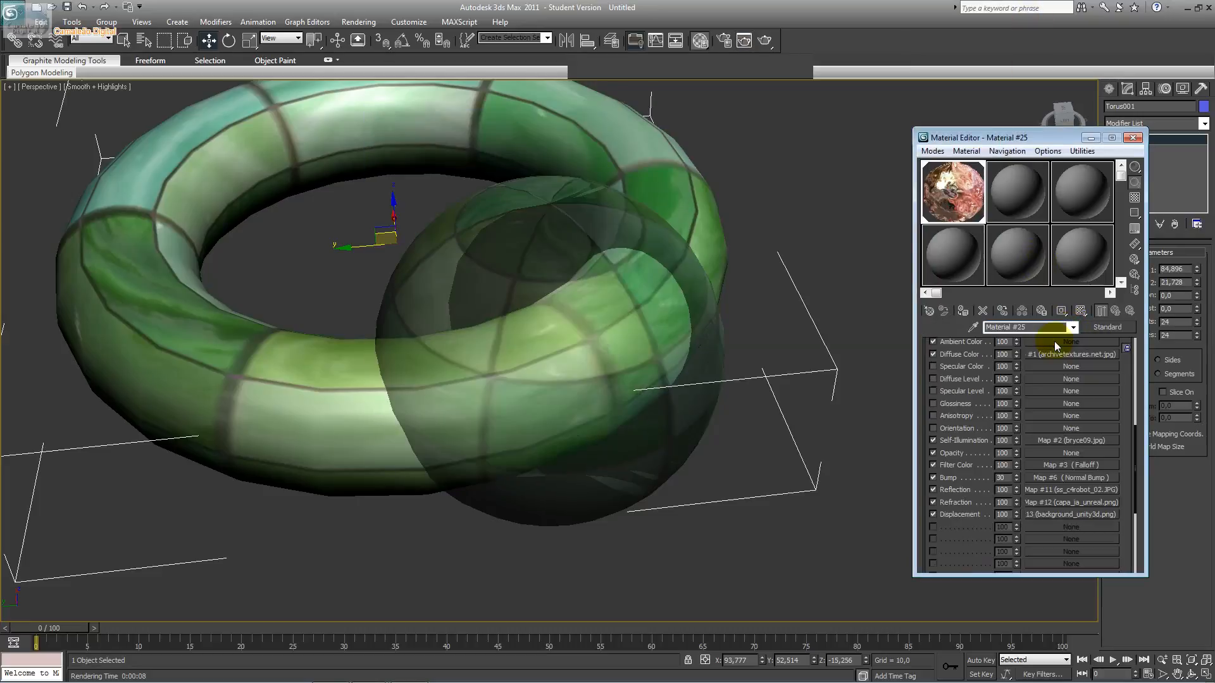
pyautogui.moveTo(1137, 433); pyautogui.dragTo(1133, 401)
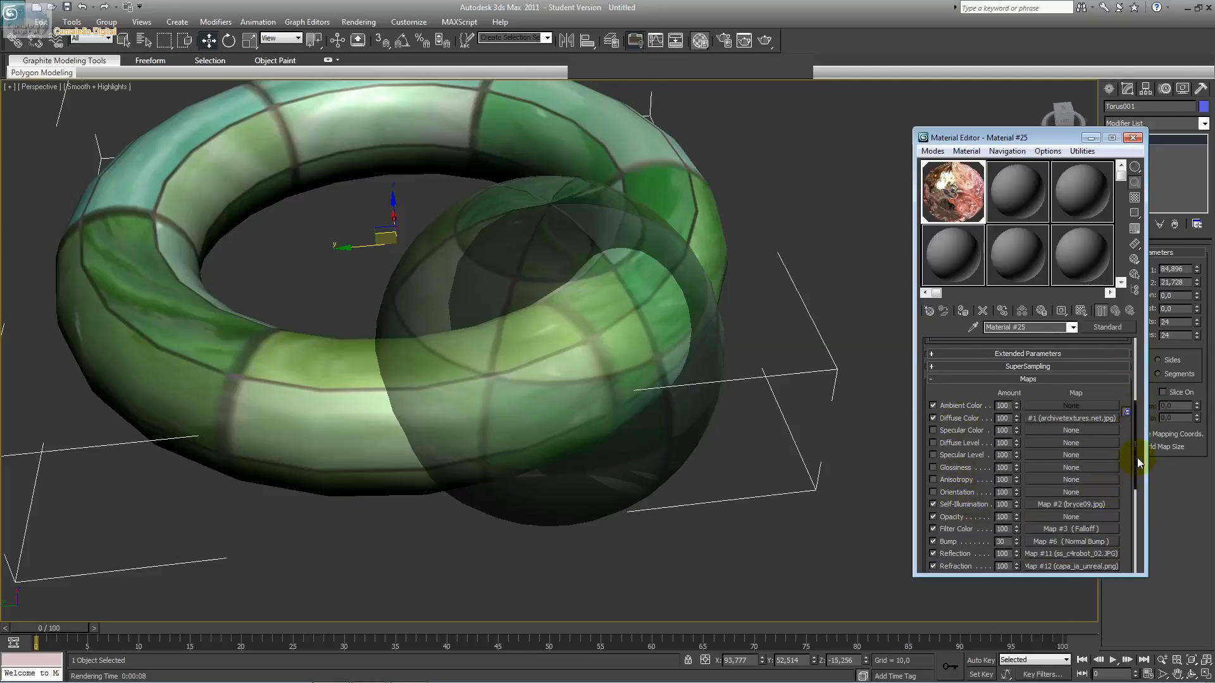
pyautogui.scroll(-2, 1137, 457)
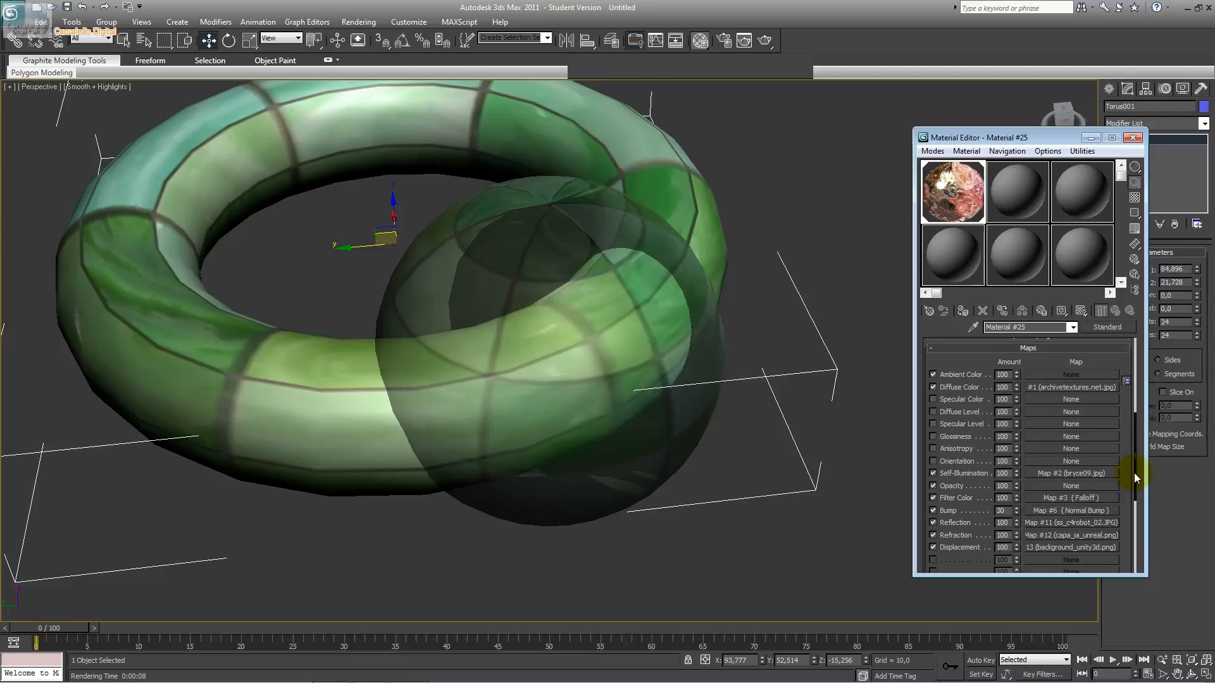